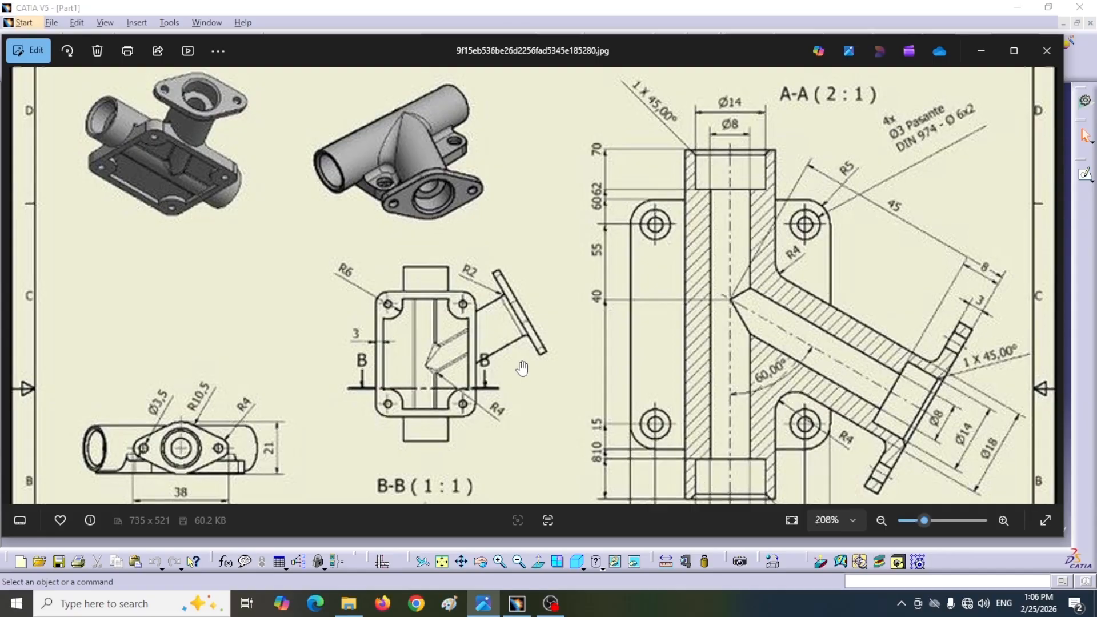
# Step: Examine the isometric views and section A-A of the reference pipe-fitting drawing
pyautogui.scroll(-2, 522, 367)
pyautogui.scroll(2, 522, 367)
pyautogui.scroll(3, 242, 174)
pyautogui.moveTo(243, 174); pyautogui.dragTo(390, 225)
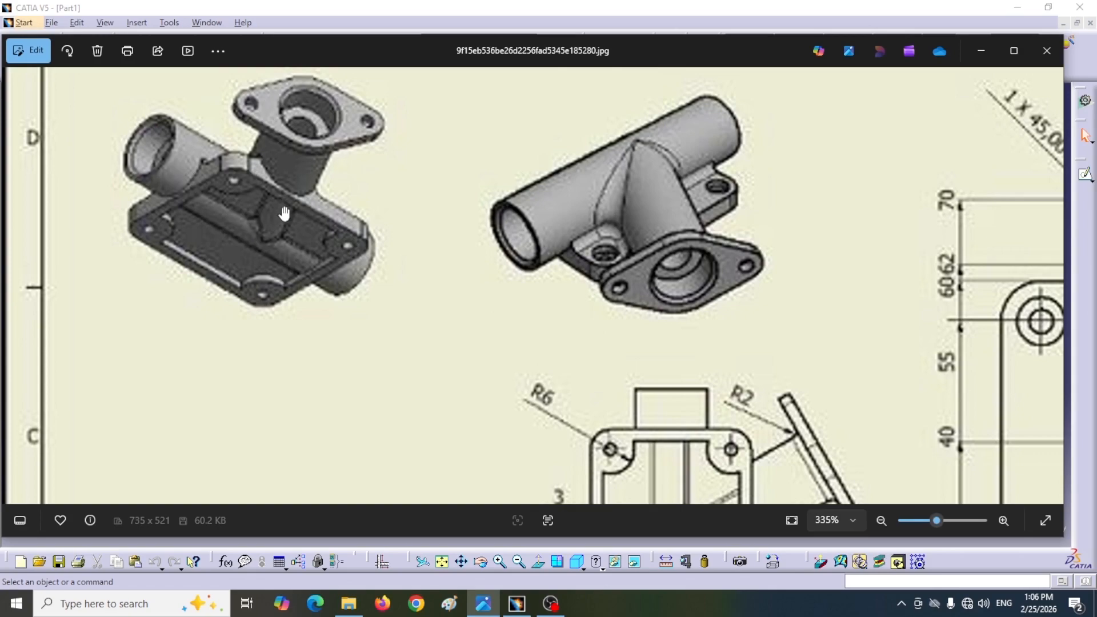
pyautogui.scroll(-3, 318, 308)
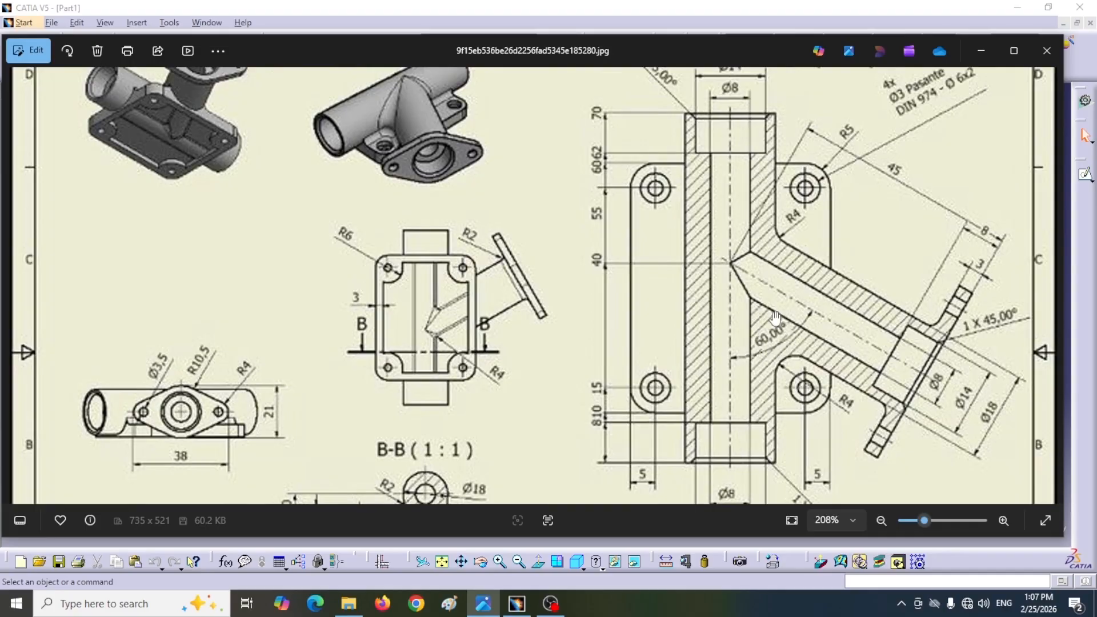
# Step: Switch to CATIA, sketch a tall rectangle centred on the origin on the xy plane, and exit the sketch
pyautogui.hotkey('alt', 'Tab')
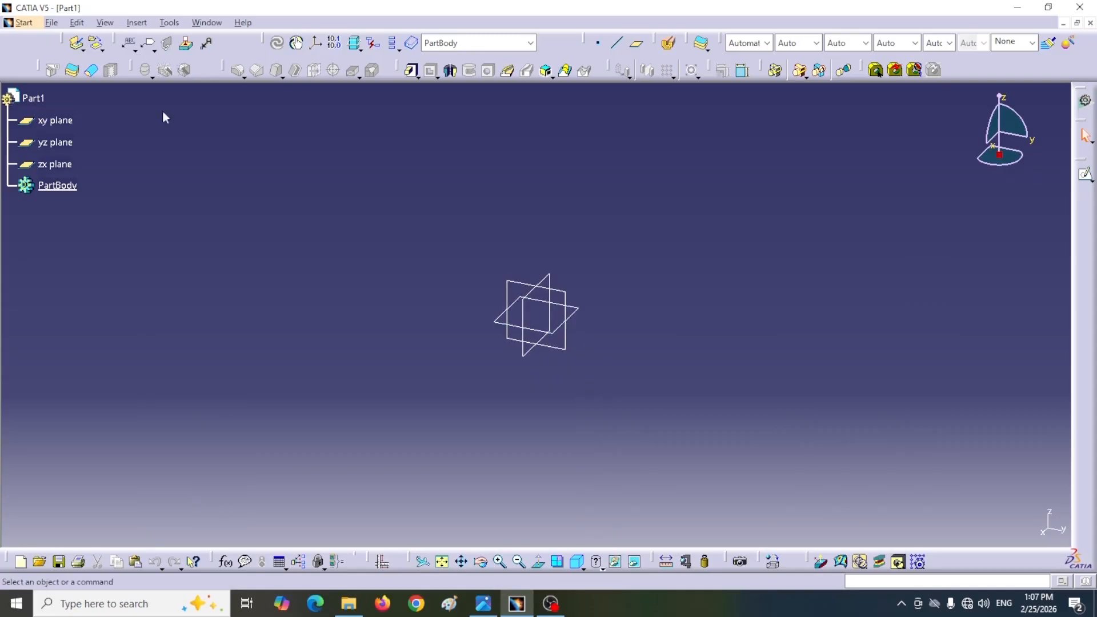
pyautogui.click(576, 313)
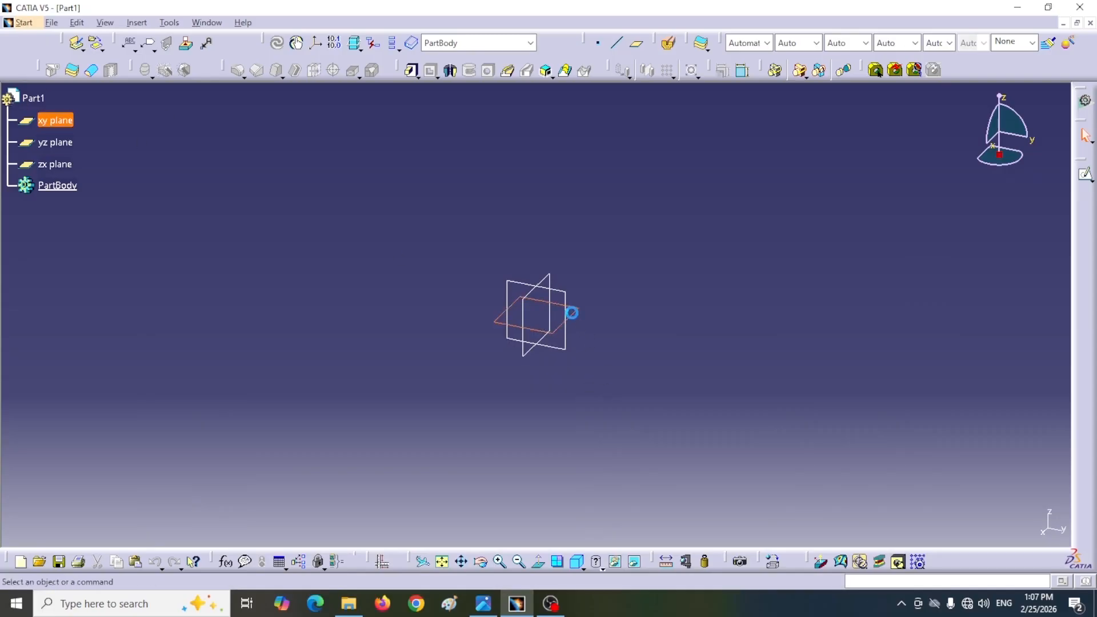
pyautogui.click(534, 70)
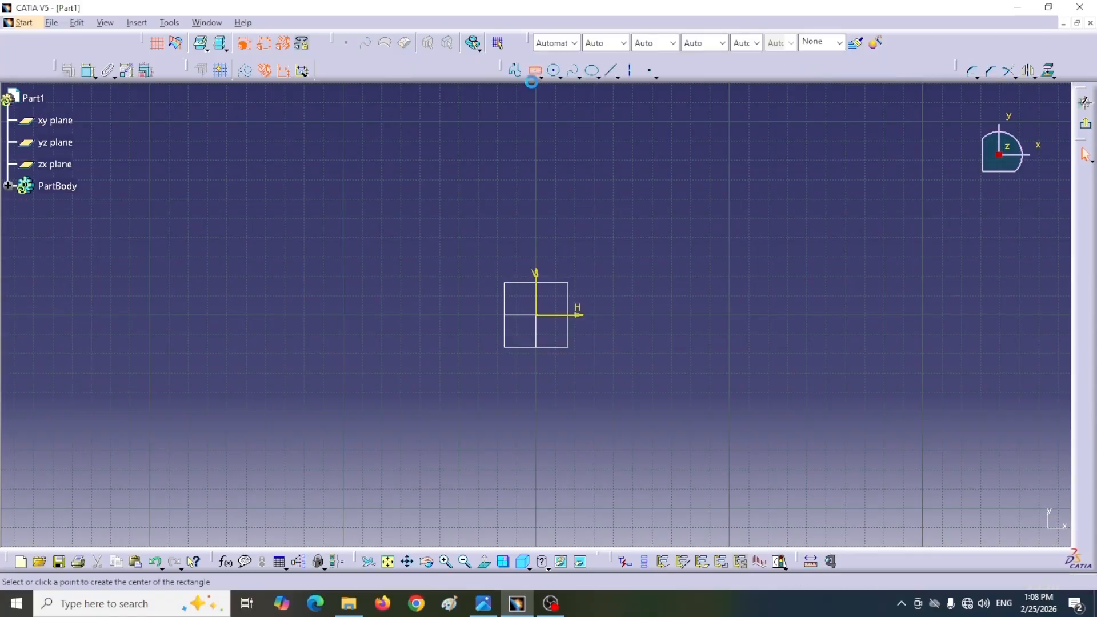
pyautogui.click(536, 315)
pyautogui.click(467, 447)
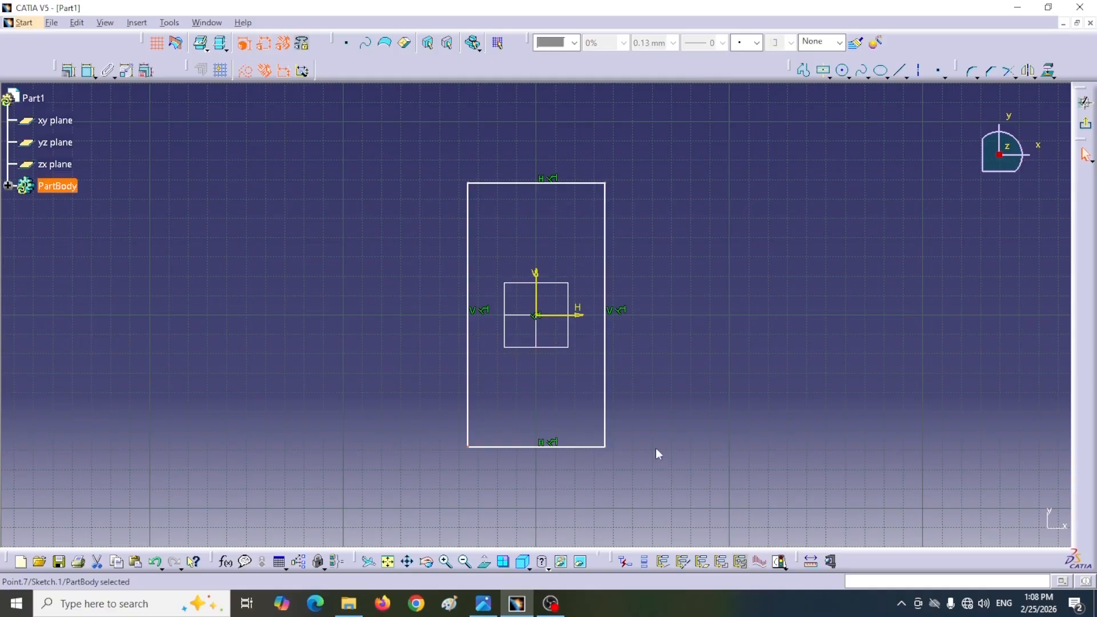
pyautogui.click(1085, 102)
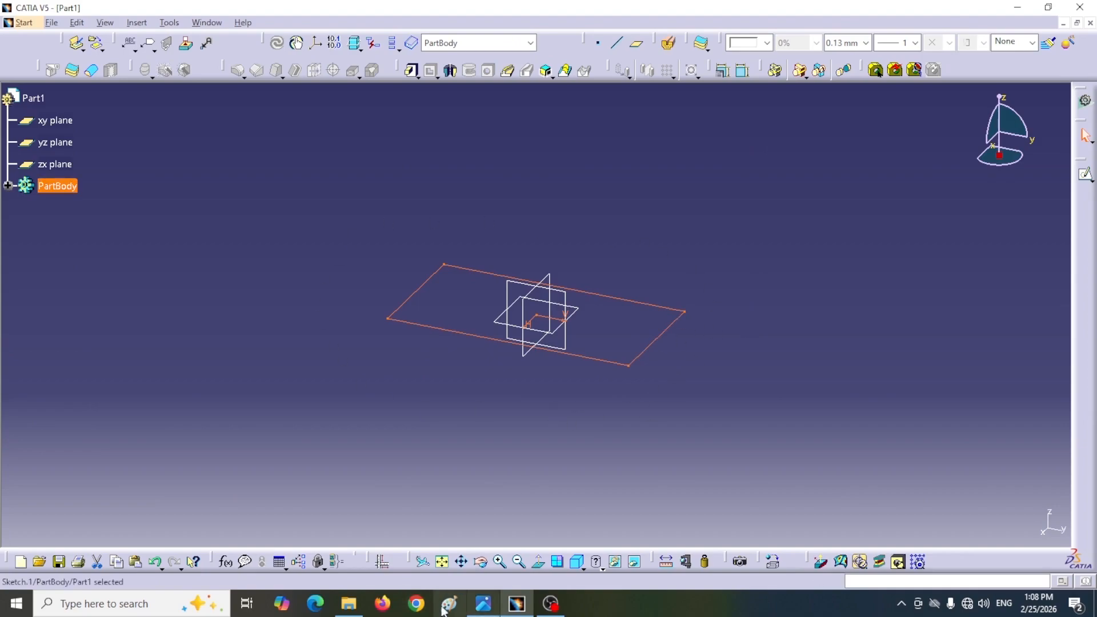
# Step: Check the reference drawing, reopen the rectangle sketch and reshape it to a wider-than-tall outline about 75 mm wide
pyautogui.click(484, 603)
pyautogui.scroll(-2, 171, 268)
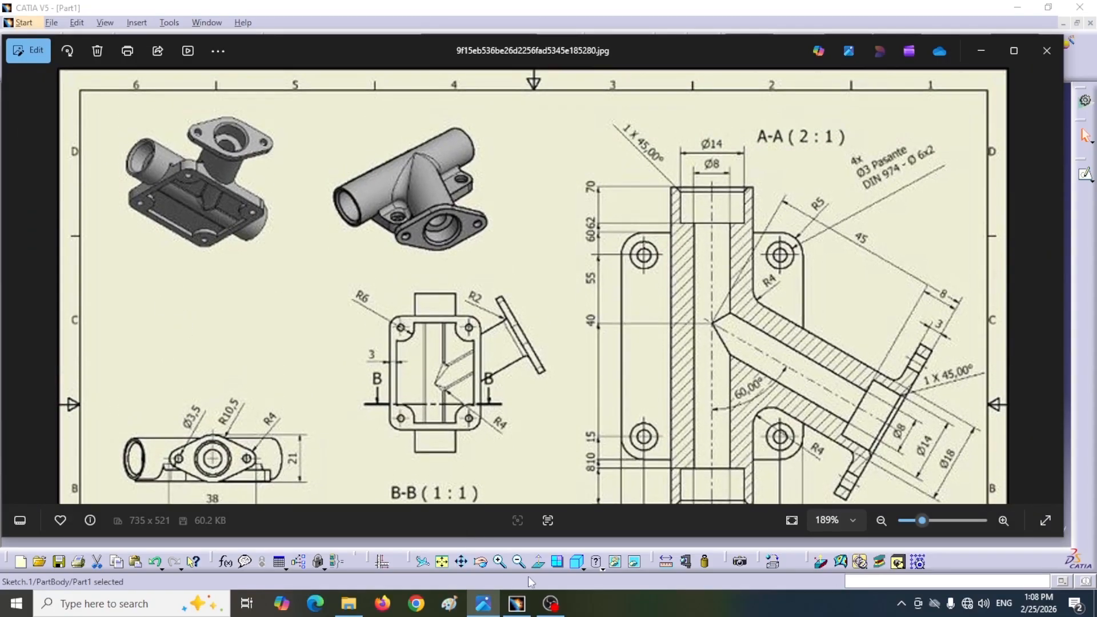
pyautogui.click(516, 606)
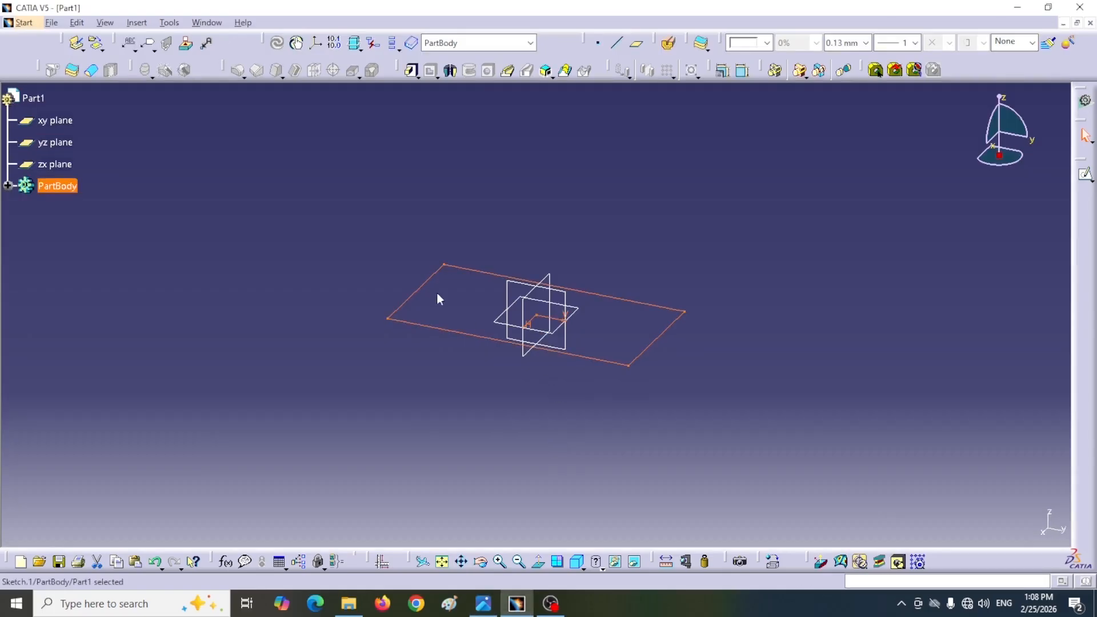
pyautogui.doubleClick(651, 344)
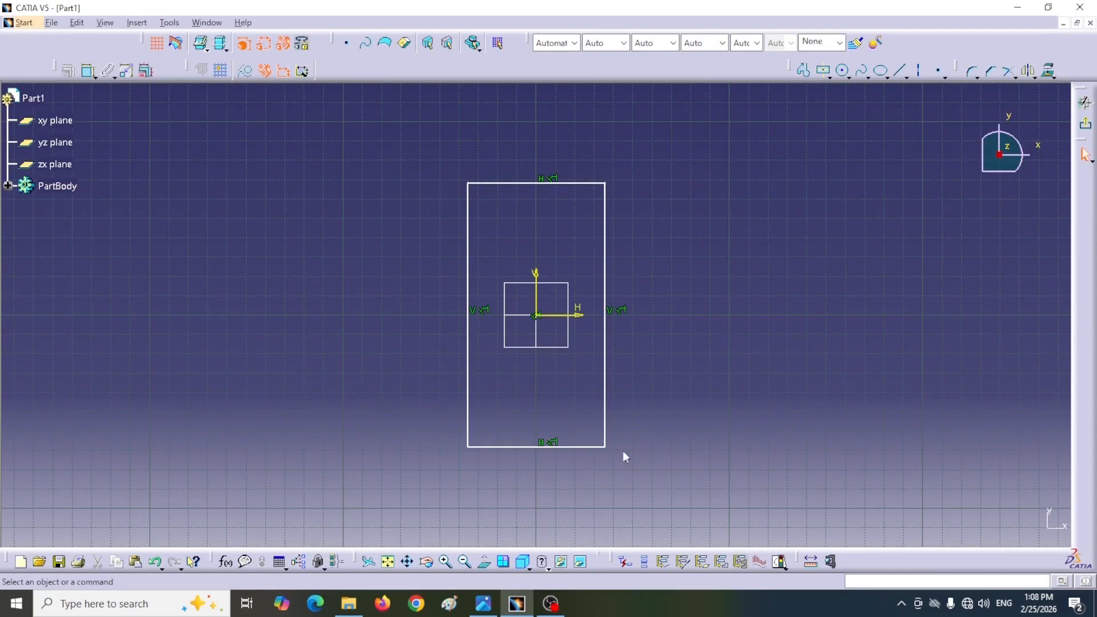
pyautogui.moveTo(650, 337); pyautogui.dragTo(686, 333)
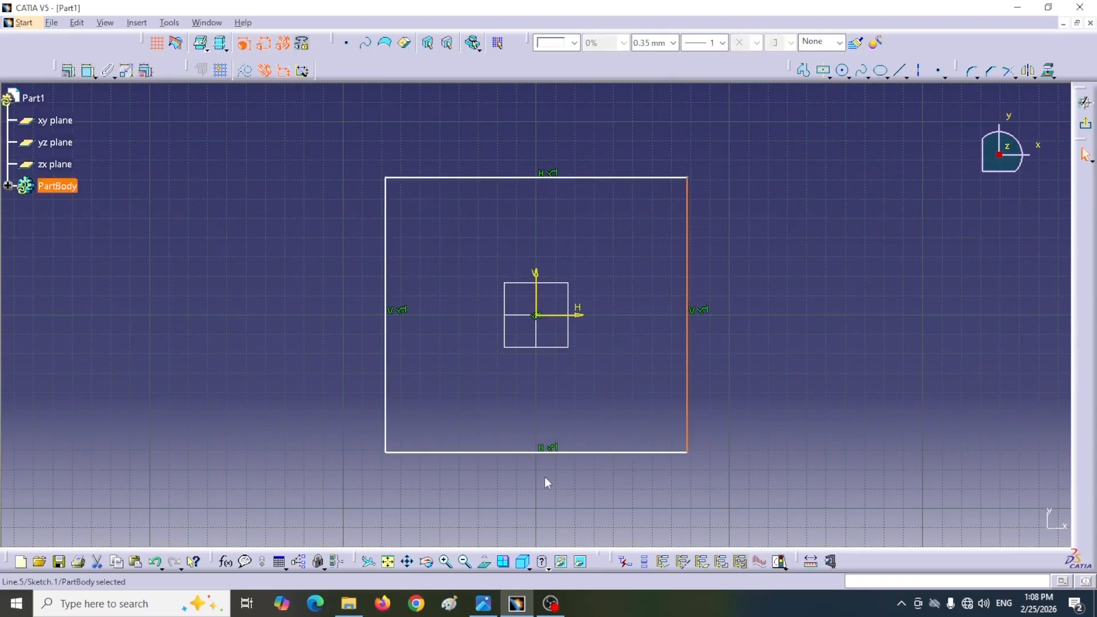
pyautogui.moveTo(551, 453); pyautogui.dragTo(535, 363)
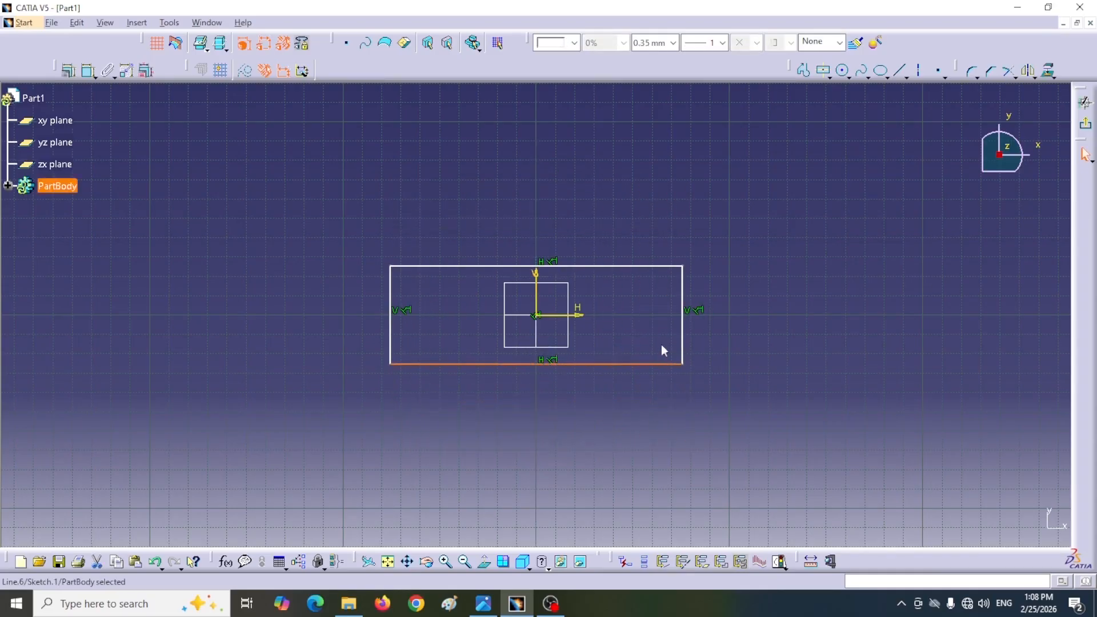
pyautogui.moveTo(692, 342); pyautogui.dragTo(610, 339)
# Step: Check the base plate length in the reference drawing and dimension the rectangle's horizontal length as 50 mm
pyautogui.moveTo(481, 610)
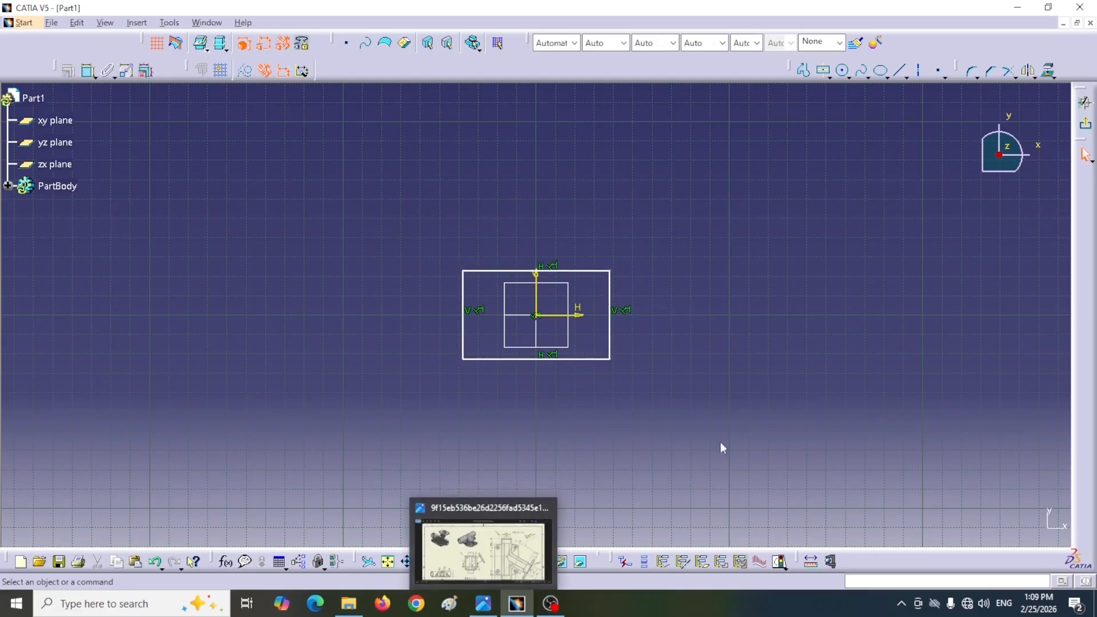
pyautogui.click(482, 546)
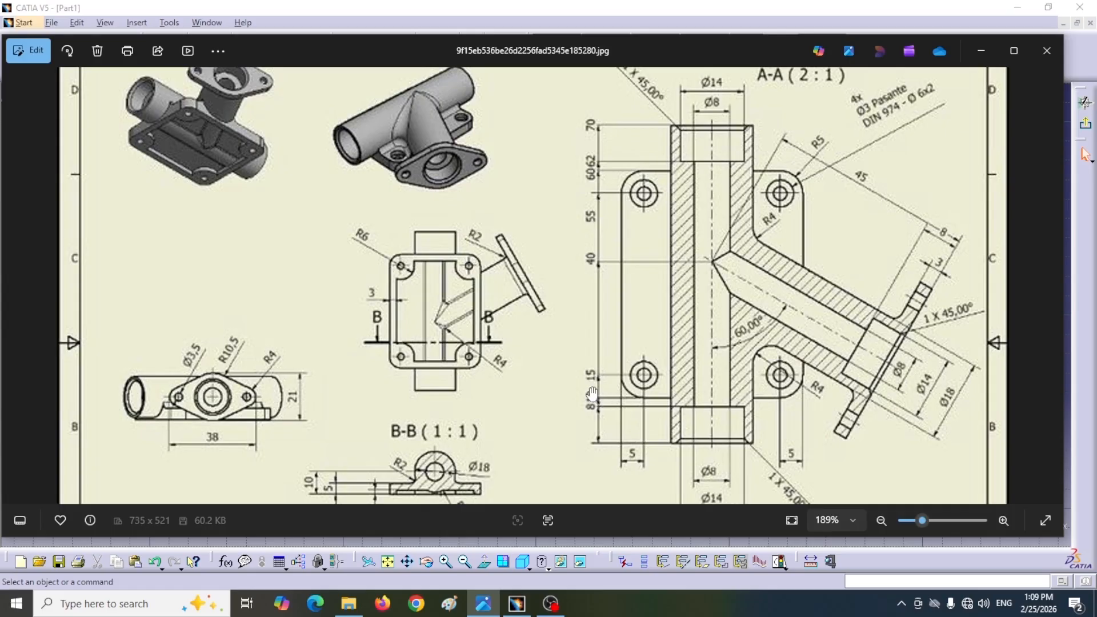
pyautogui.click(516, 606)
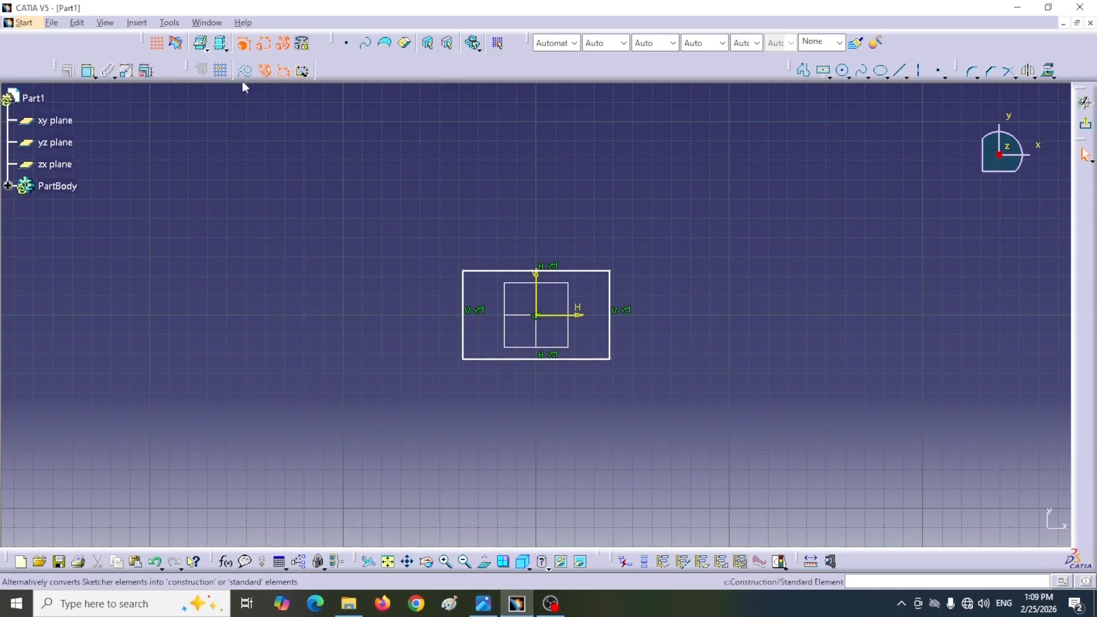
pyautogui.click(87, 71)
pyautogui.click(511, 272)
pyautogui.click(523, 240)
pyautogui.doubleClick(526, 235)
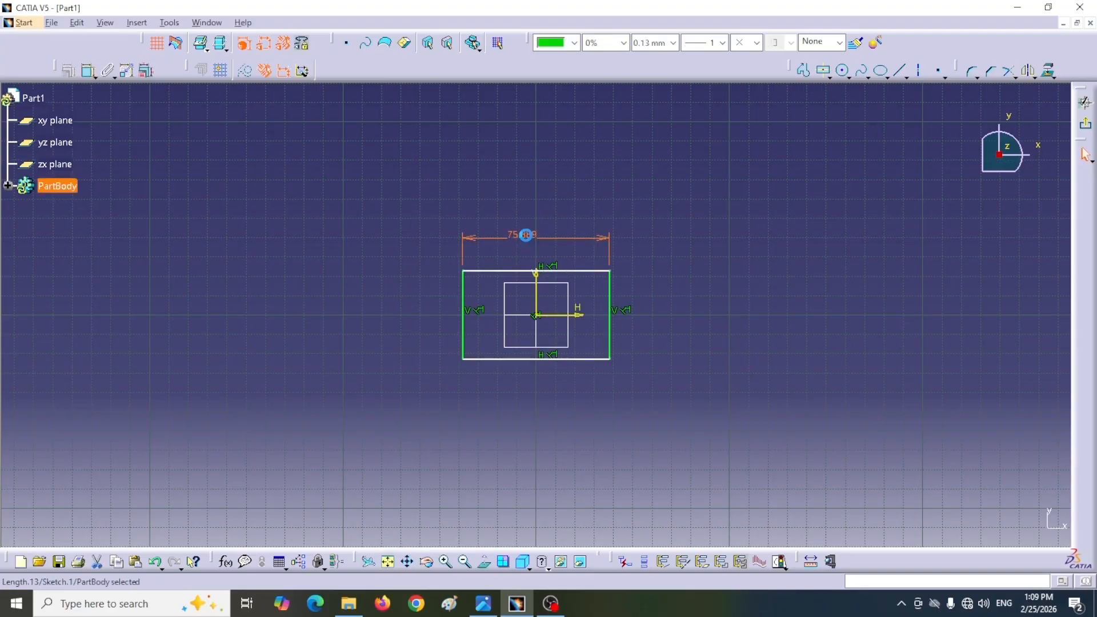
pyautogui.write('5')
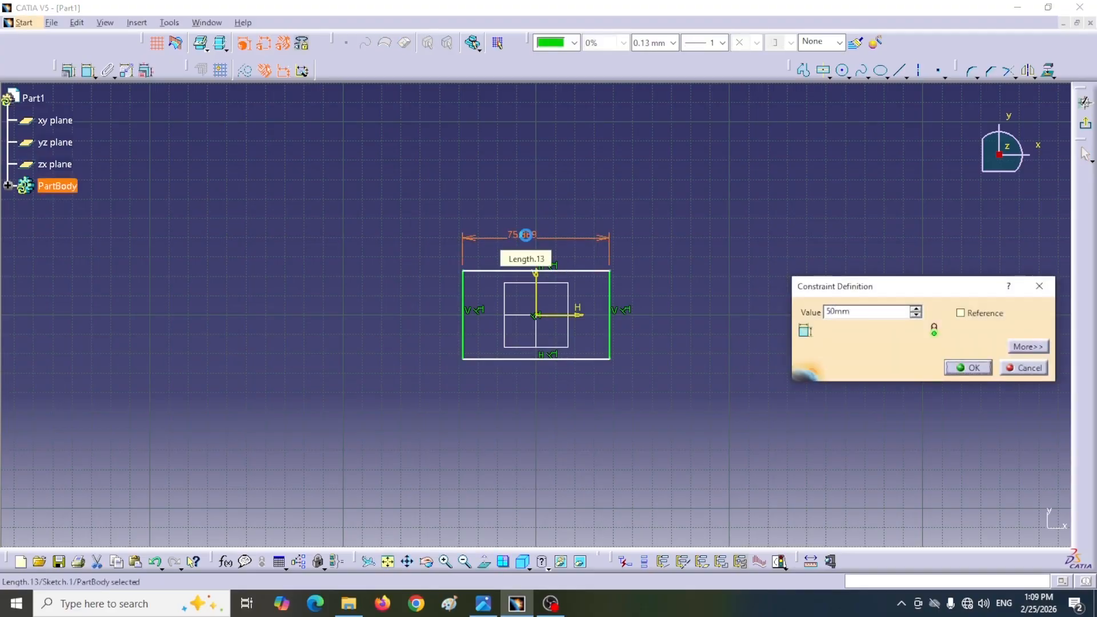
pyautogui.write('0mm')
pyautogui.press('Return')
# Step: Examine the reference drawing's section views and title block for the base plate's missing width dimension
pyautogui.hotkey('alt', 'Tab')
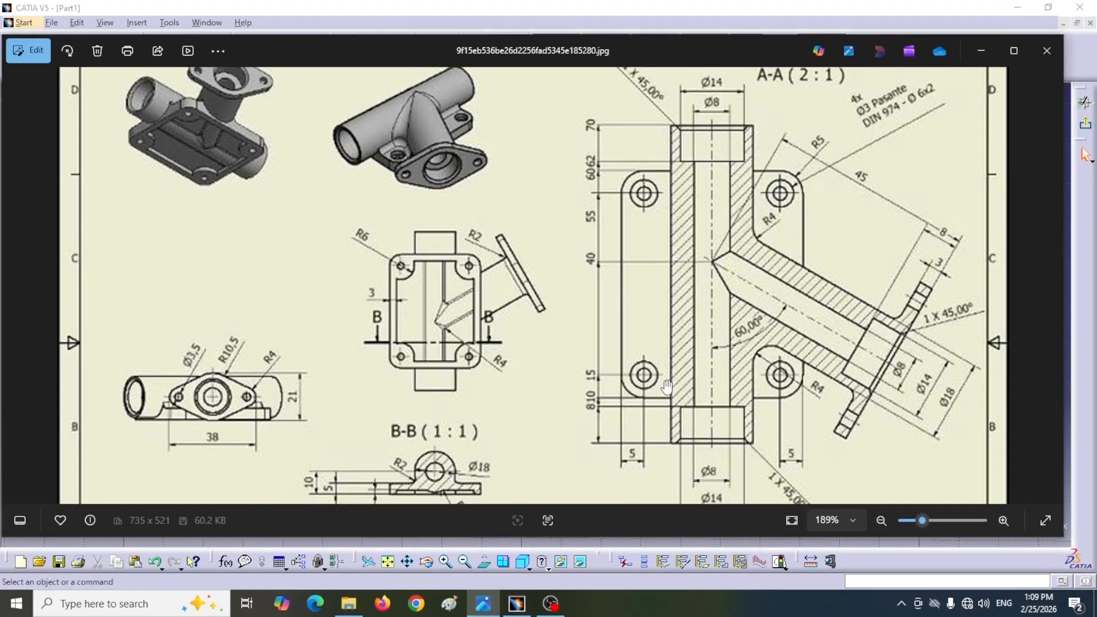
pyautogui.moveTo(665, 384); pyautogui.dragTo(659, 410)
pyautogui.scroll(-2, 656, 400)
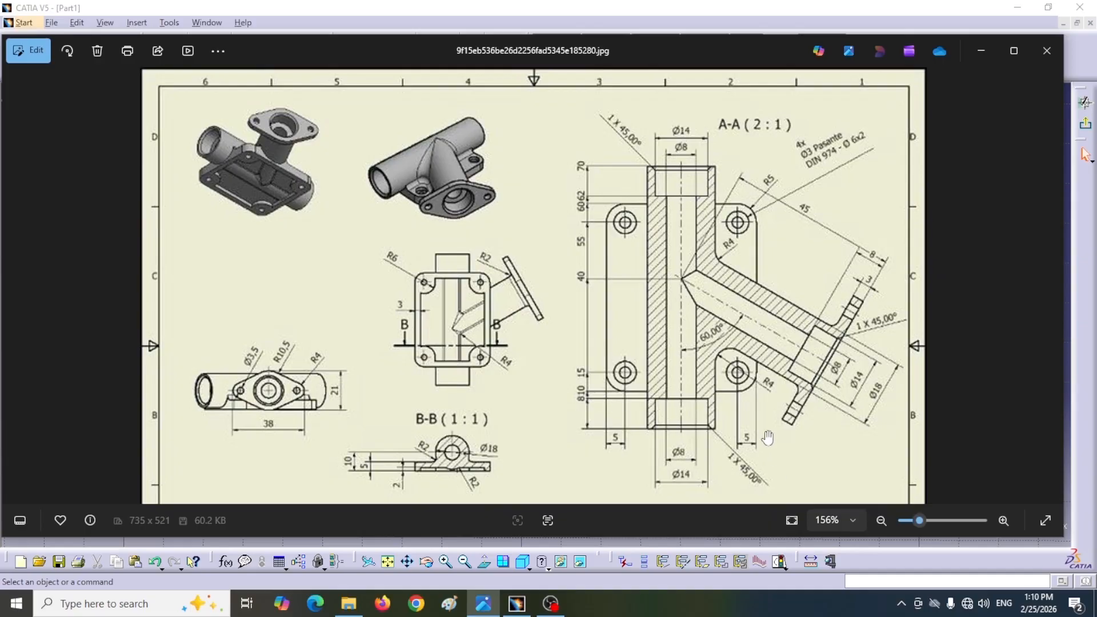
pyautogui.scroll(-3, 768, 439)
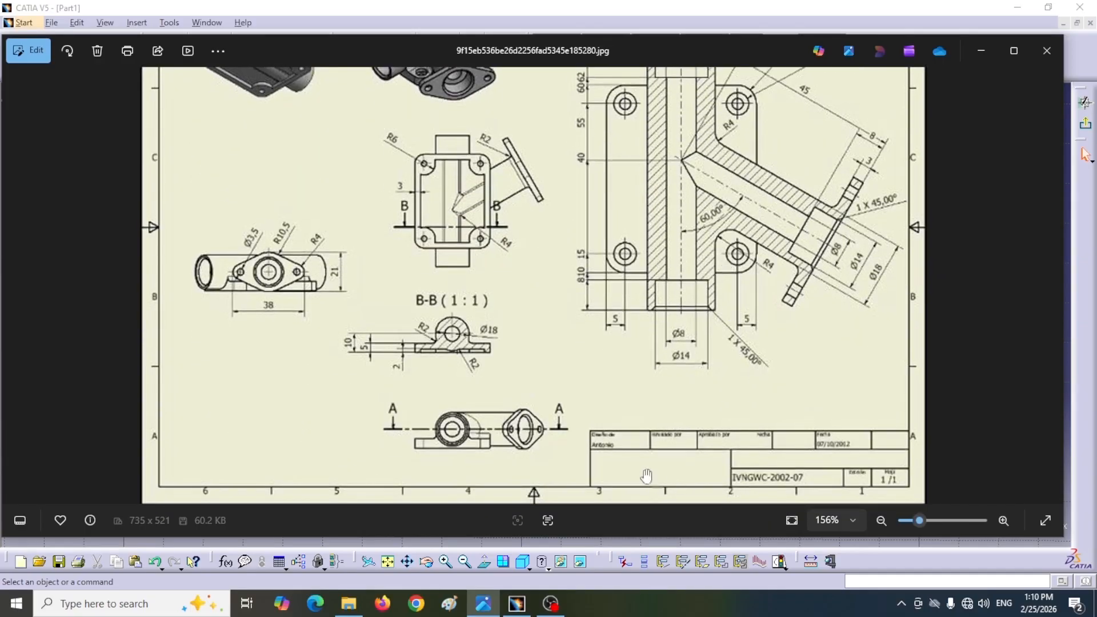
pyautogui.scroll(3, 566, 441)
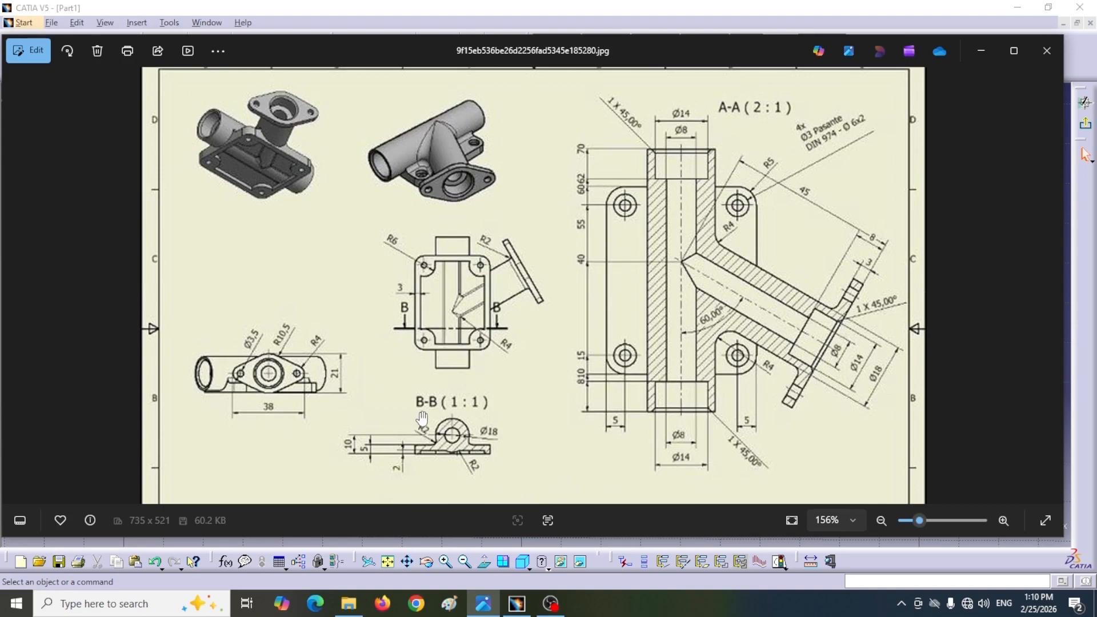
# Step: Return to CATIA and open the DMU 2D Viewer workbench from the Digital Mockup group
pyautogui.hotkey('alt', 'Tab')
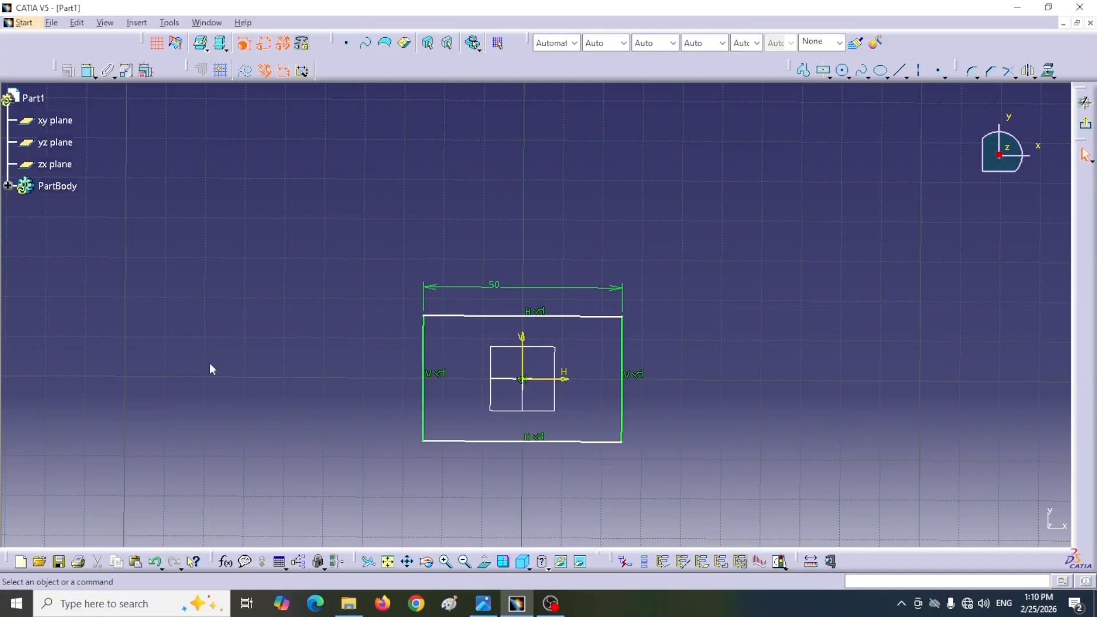
pyautogui.click(24, 23)
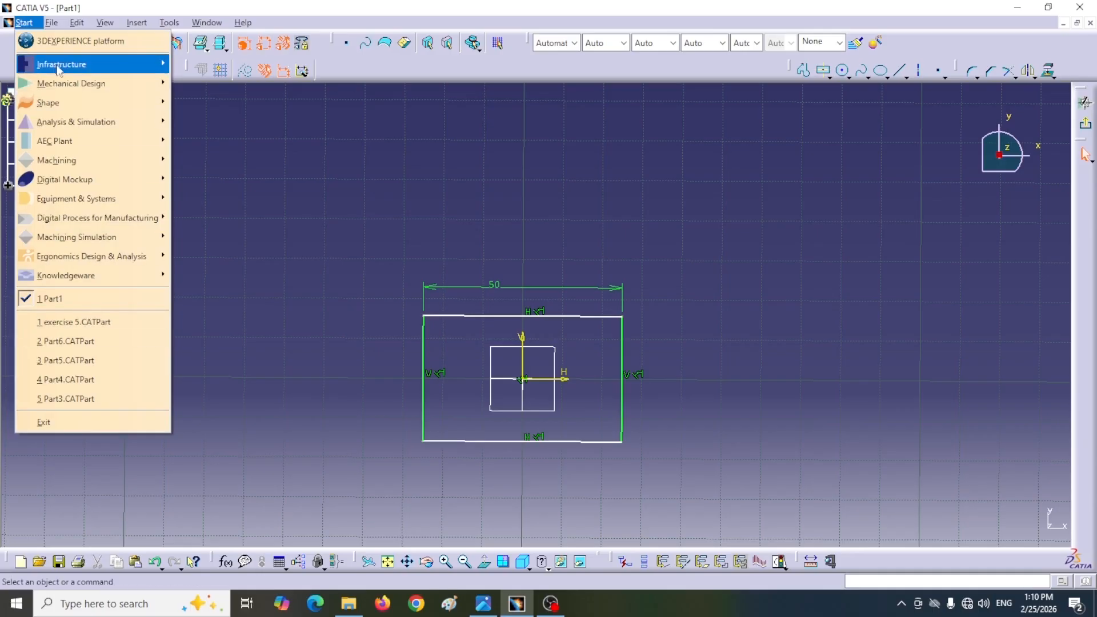
pyautogui.moveTo(58, 71)
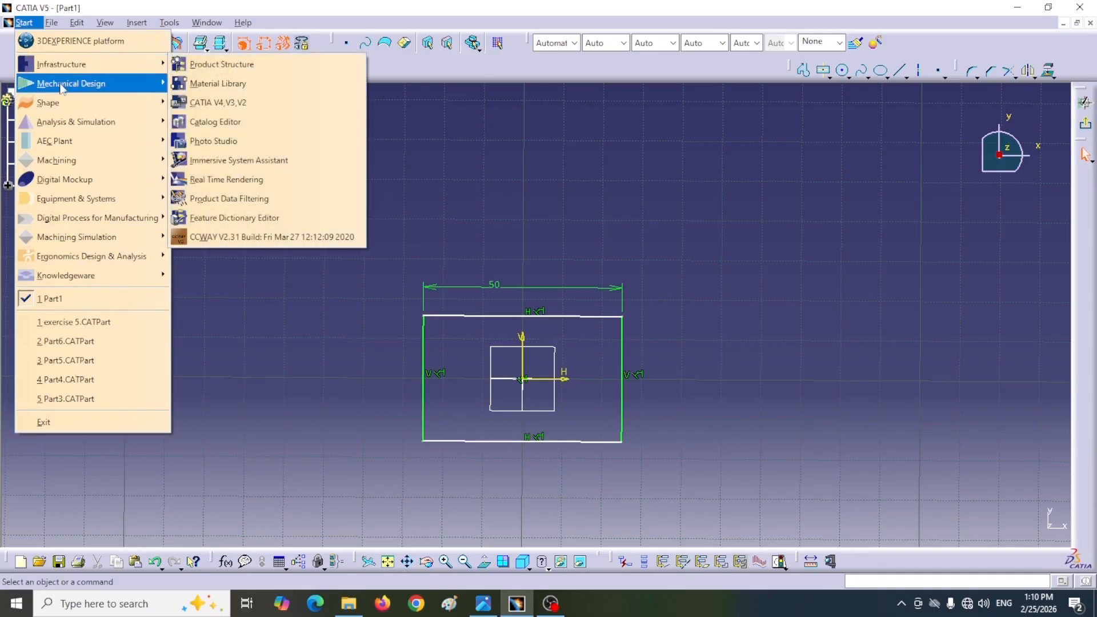
pyautogui.moveTo(66, 182)
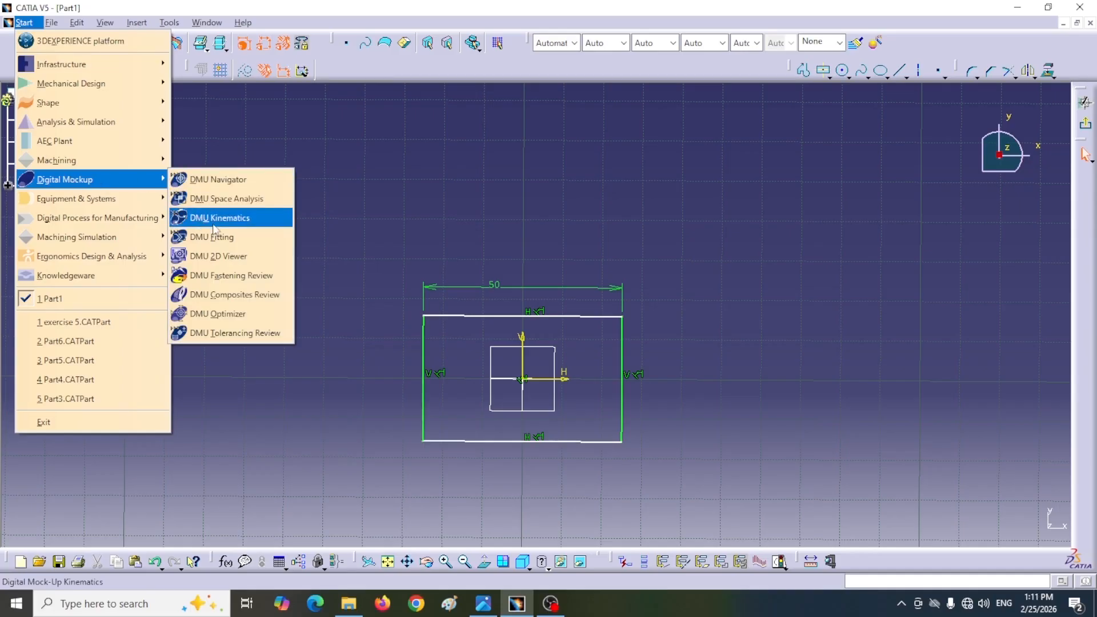
pyautogui.click(216, 261)
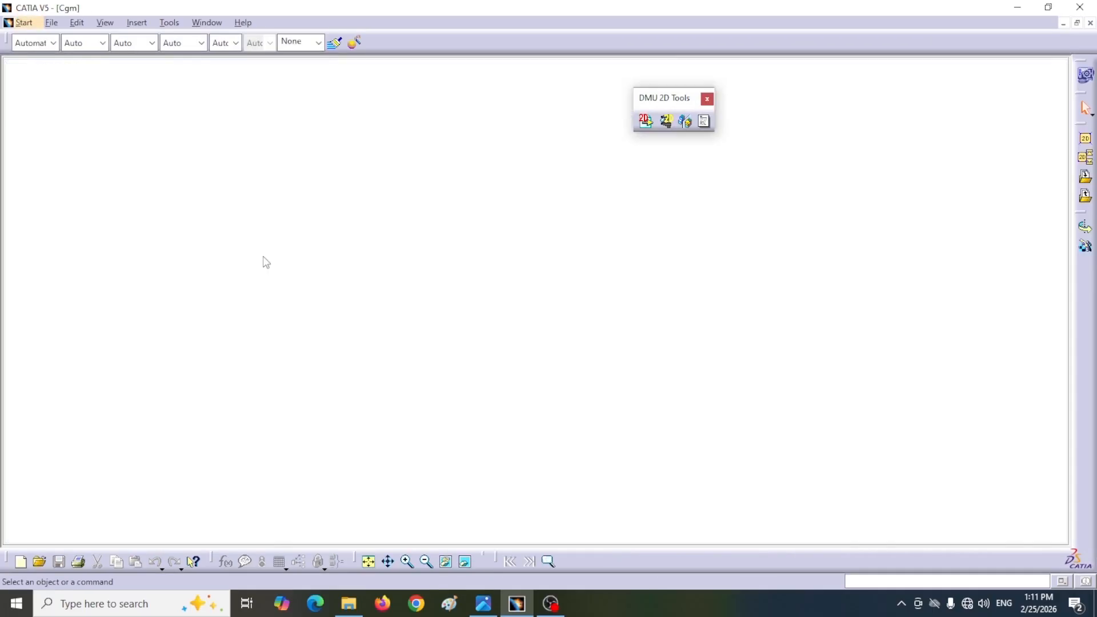
# Step: Insert the drawing image 9f15eb536be26d2256fad5345e185280 from the Desktop as a 2D document
pyautogui.moveTo(659, 98); pyautogui.dragTo(737, 85)
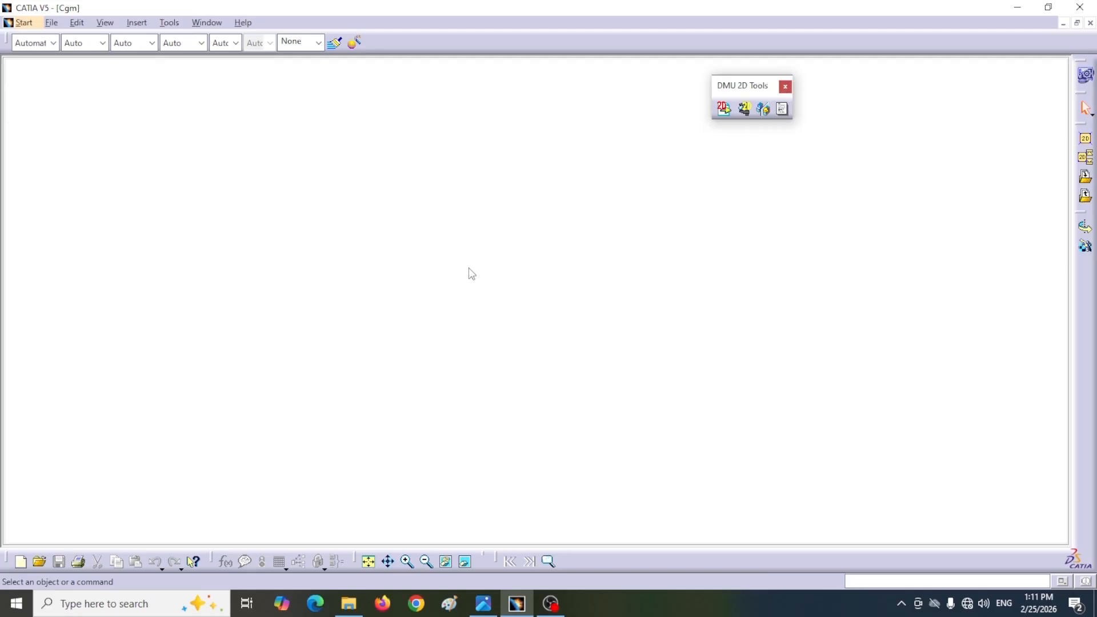
pyautogui.click(725, 110)
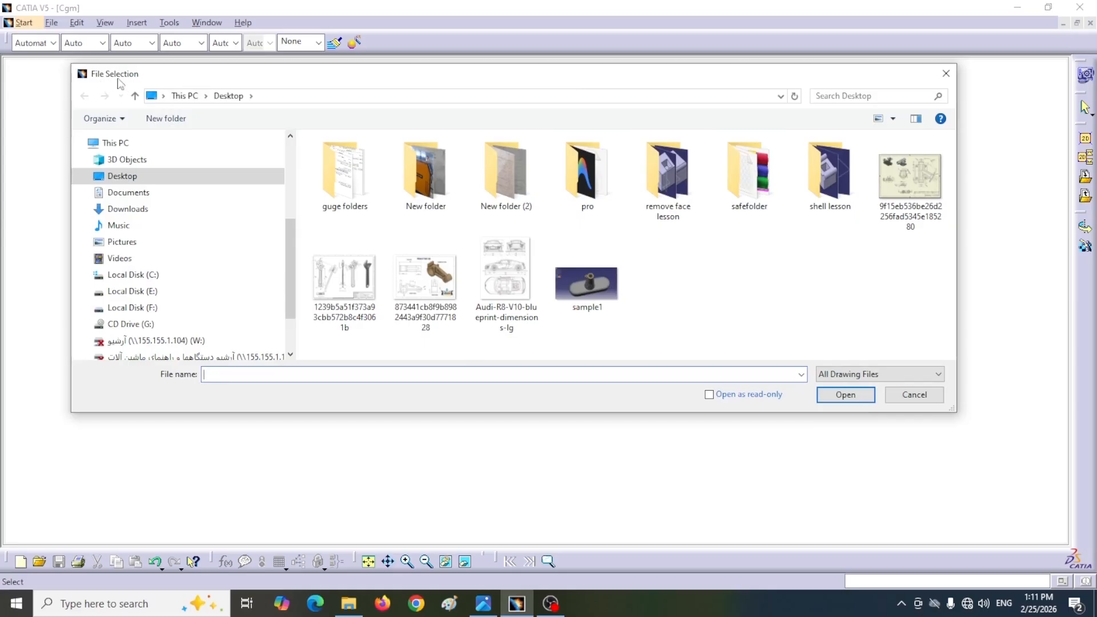
pyautogui.click(911, 182)
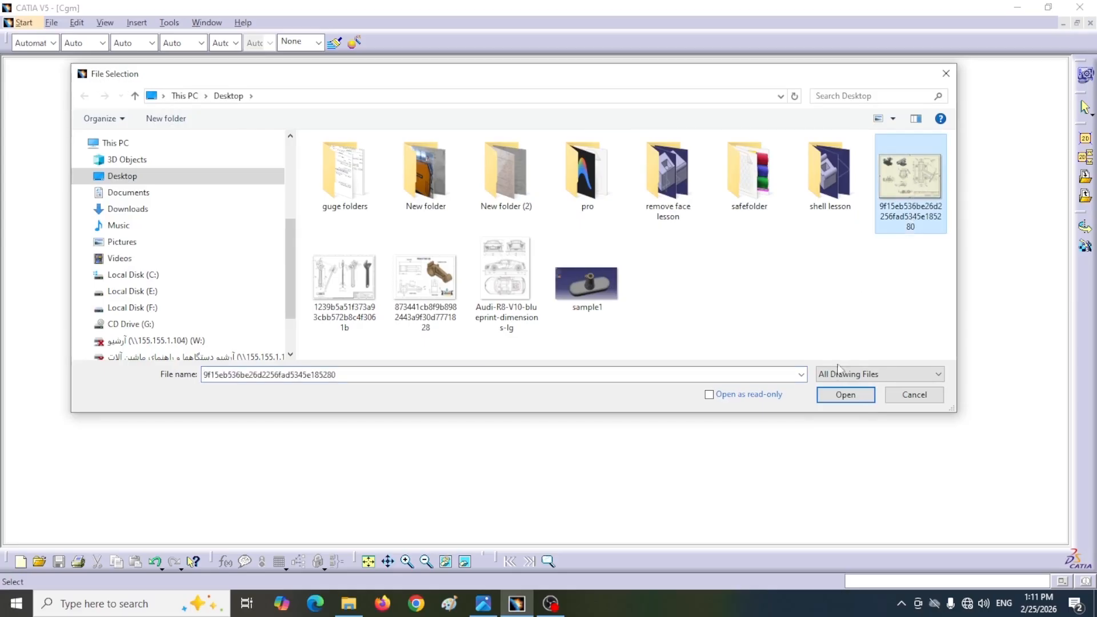
pyautogui.click(834, 394)
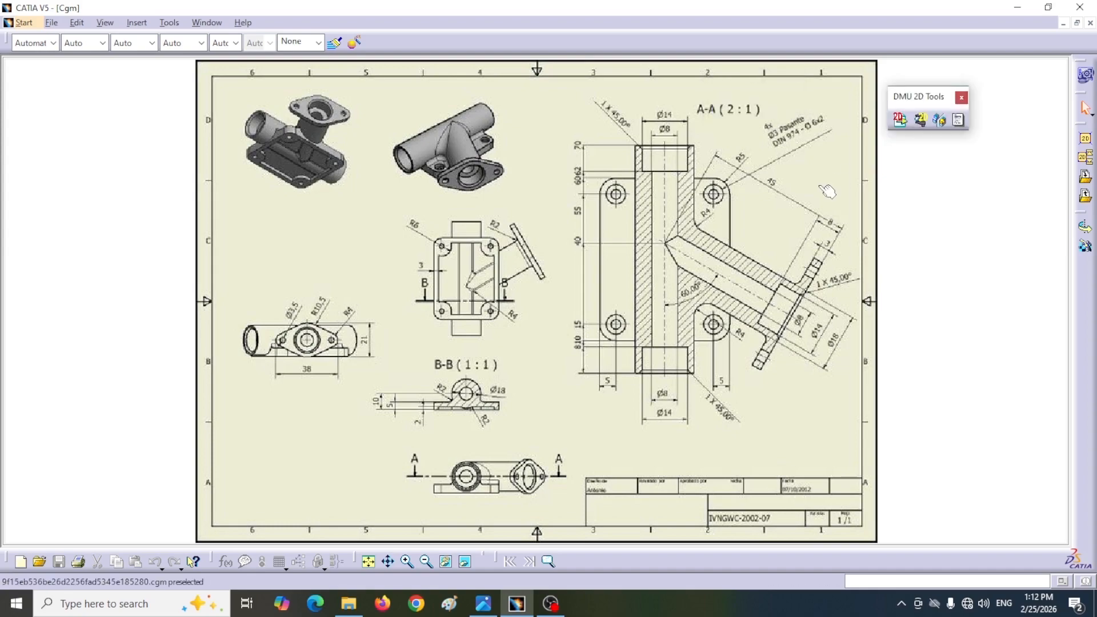
# Step: Start a 2D measure calibration and mark the full length of the vertical pipe's outer edge in section A-A as reference
pyautogui.click(921, 121)
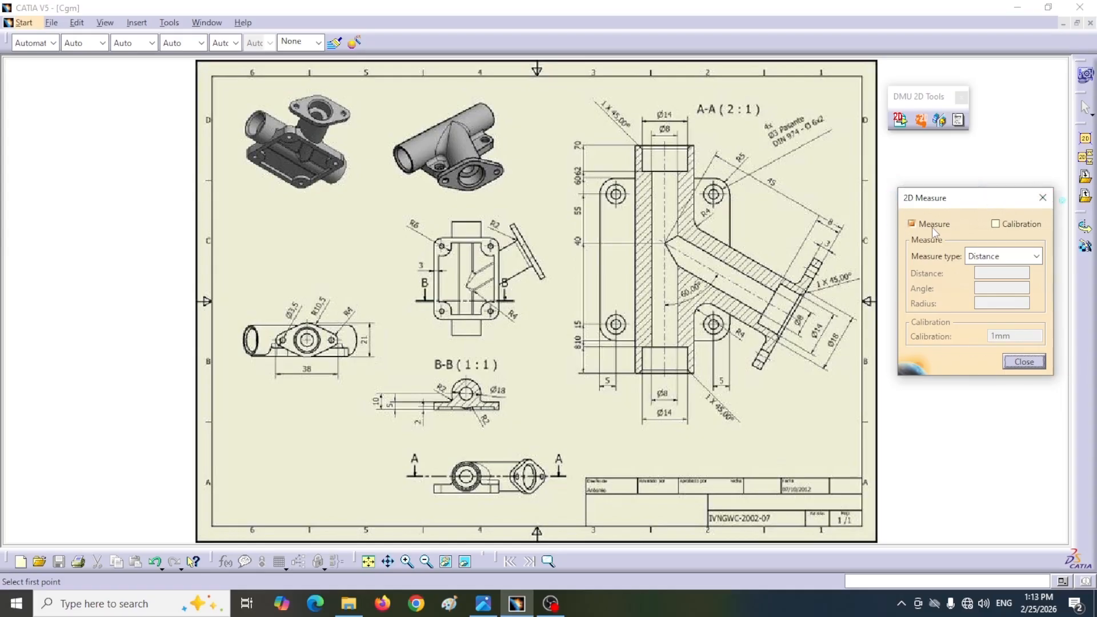
pyautogui.click(997, 225)
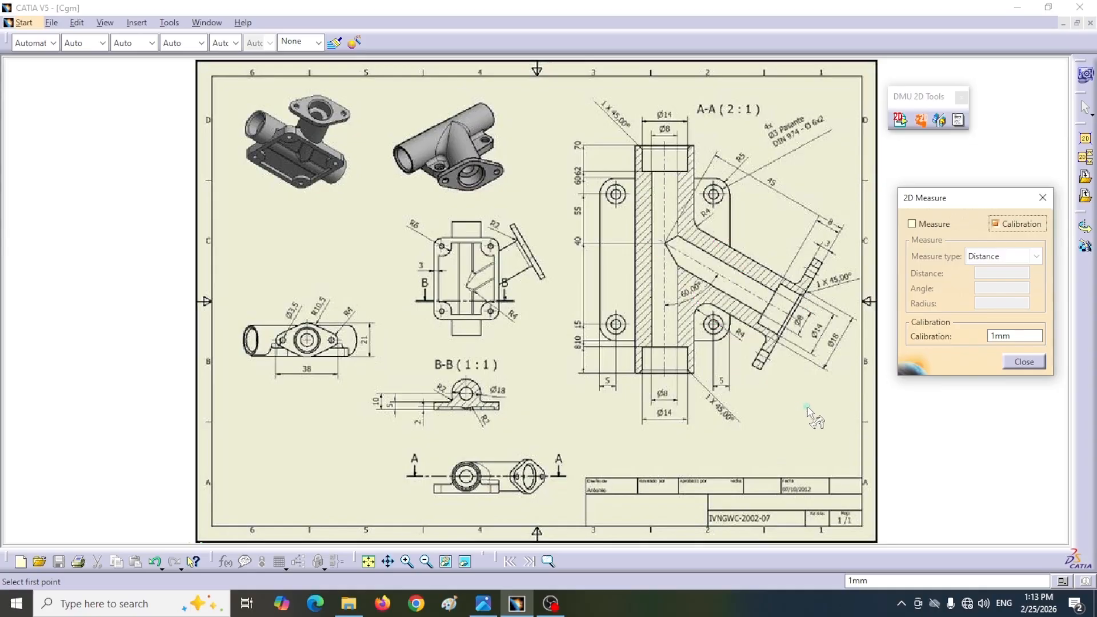
pyautogui.moveTo(614, 425)
pyautogui.keyDown('ctrl'); pyautogui.mouseDown(button='middle')
pyautogui.moveTo(604, 329)
pyautogui.moveTo(450, 359)
pyautogui.moveTo(544, 360)
pyautogui.moveTo(613, 311)
pyautogui.moveTo(512, 343)
pyautogui.moveTo(512, 366)
pyautogui.moveTo(439, 364)
pyautogui.moveTo(443, 261)
pyautogui.mouseUp(button='middle'); pyautogui.keyUp('ctrl')
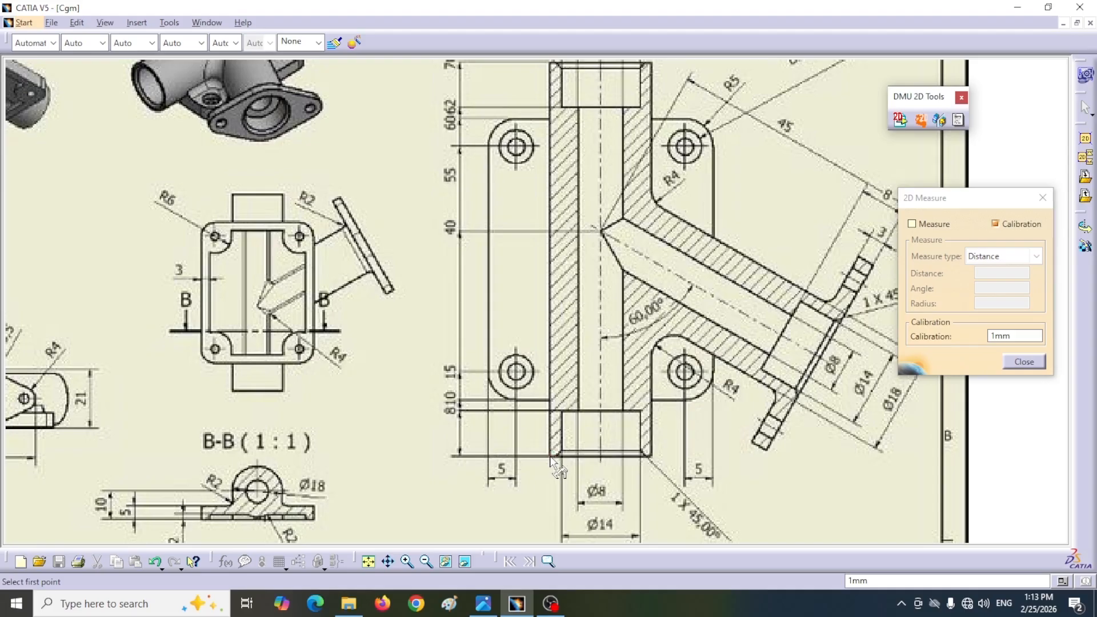
pyautogui.keyDown('ctrl'); pyautogui.moveTo(560, 425); pyautogui.dragTo(521, 379, button='middle'); pyautogui.keyUp('ctrl')
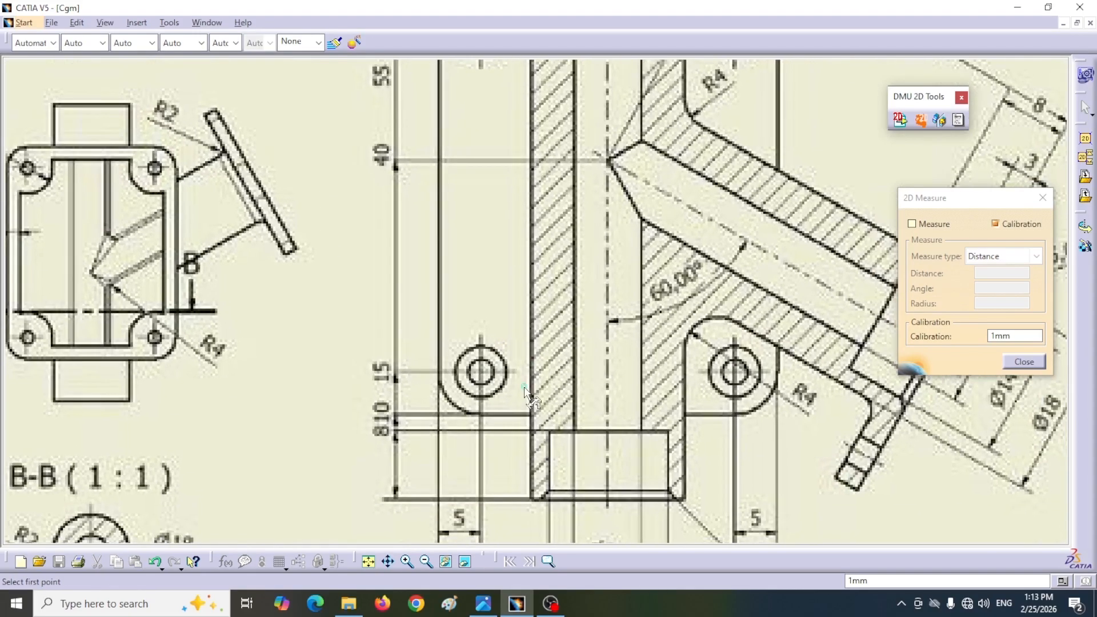
pyautogui.click(532, 500)
pyautogui.scroll(5, 537, 485)
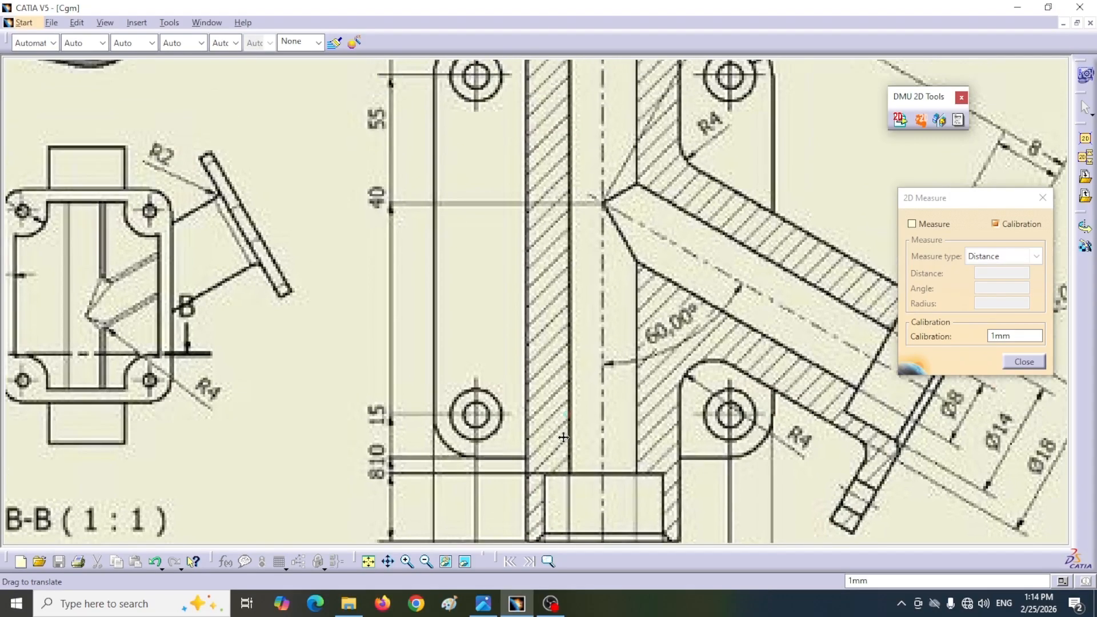
pyautogui.scroll(3, 533, 476)
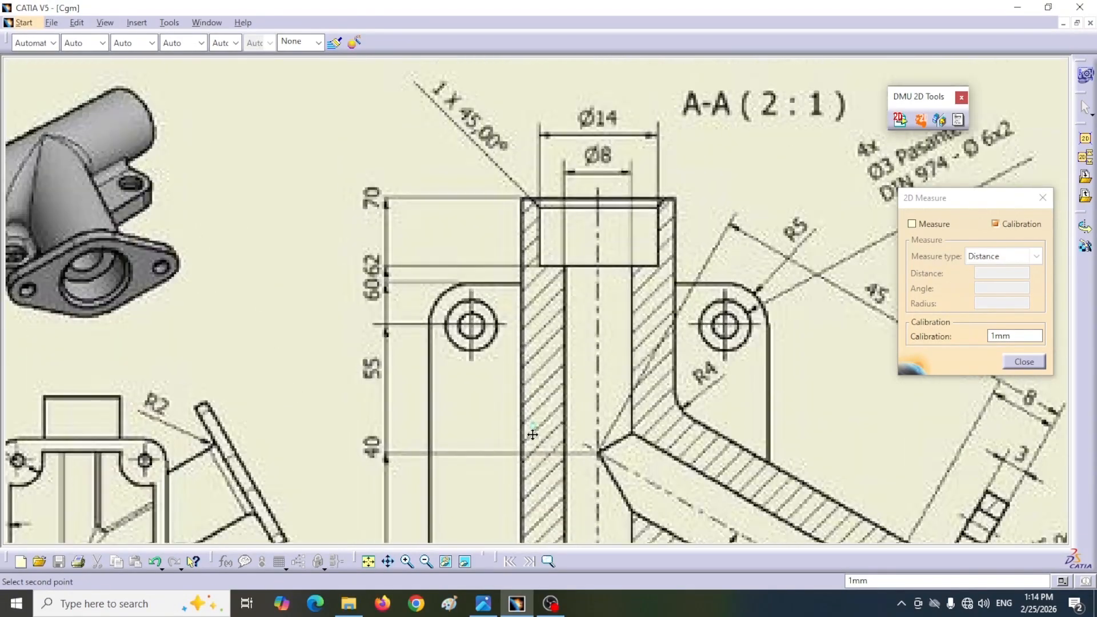
pyautogui.click(521, 216)
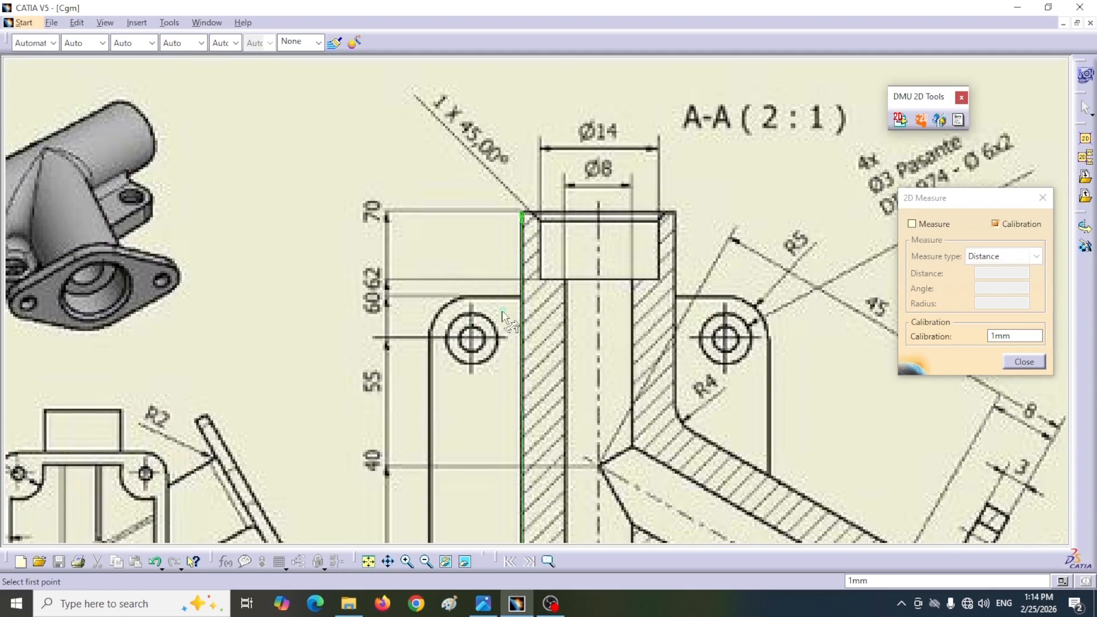
# Step: Set the calibration length of the marked pipe edge to 70 mm
pyautogui.moveTo(577, 303); pyautogui.dragTo(560, 182, button='middle')
pyautogui.moveTo(531, 423)
pyautogui.mouseDown(button='middle')
pyautogui.moveTo(455, 250)
pyautogui.moveTo(447, 453)
pyautogui.mouseUp(button='middle')
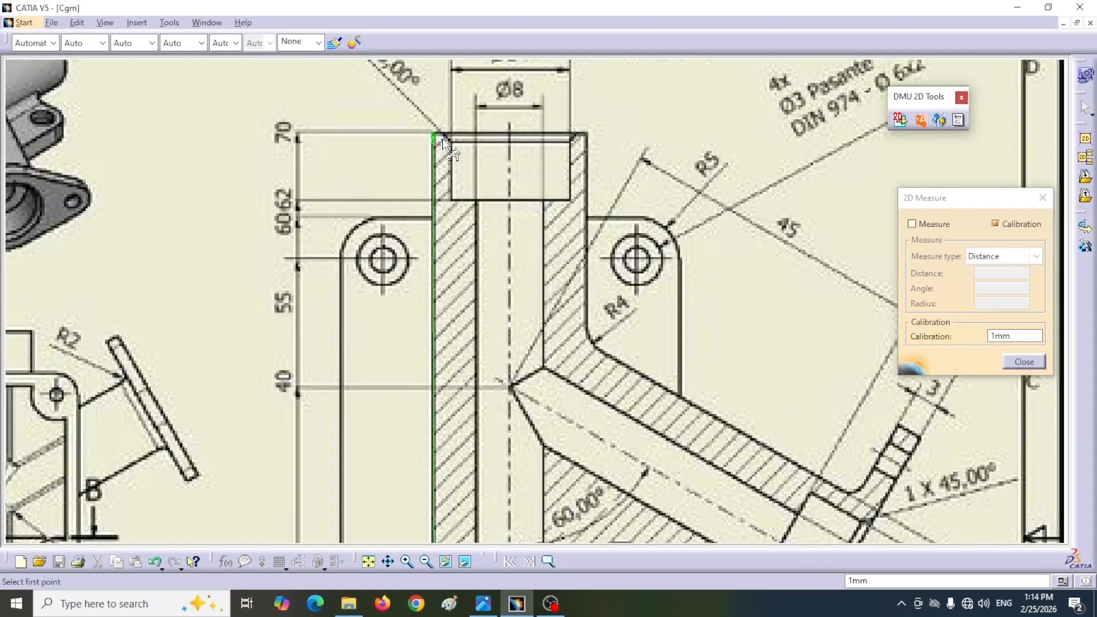
pyautogui.moveTo(567, 353); pyautogui.dragTo(535, 287, button='middle')
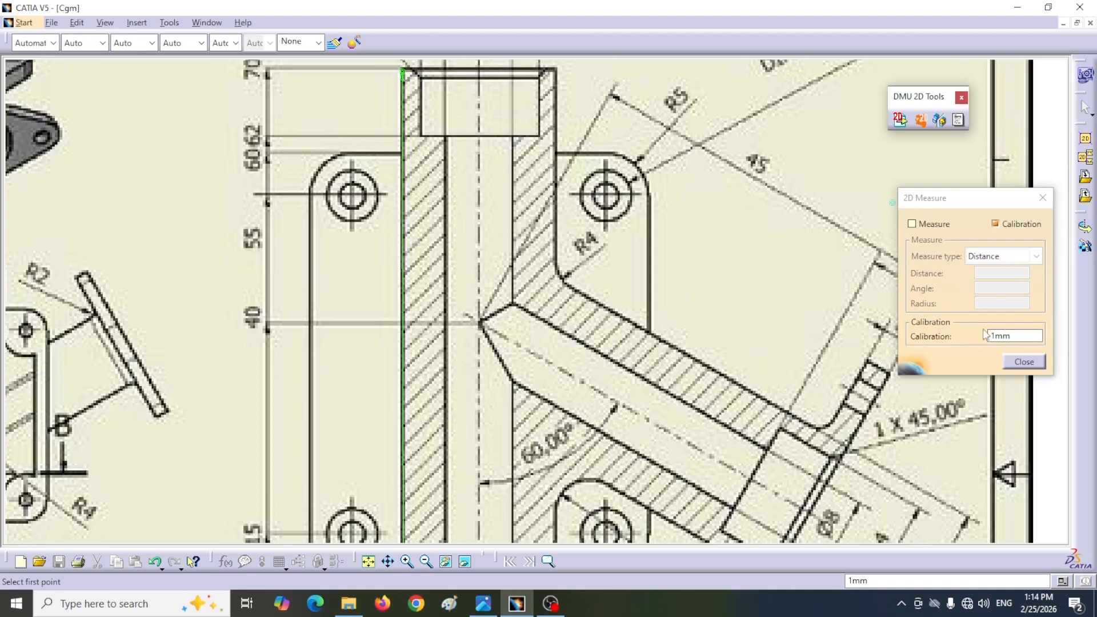
pyautogui.doubleClick(1038, 335)
pyautogui.write('70')
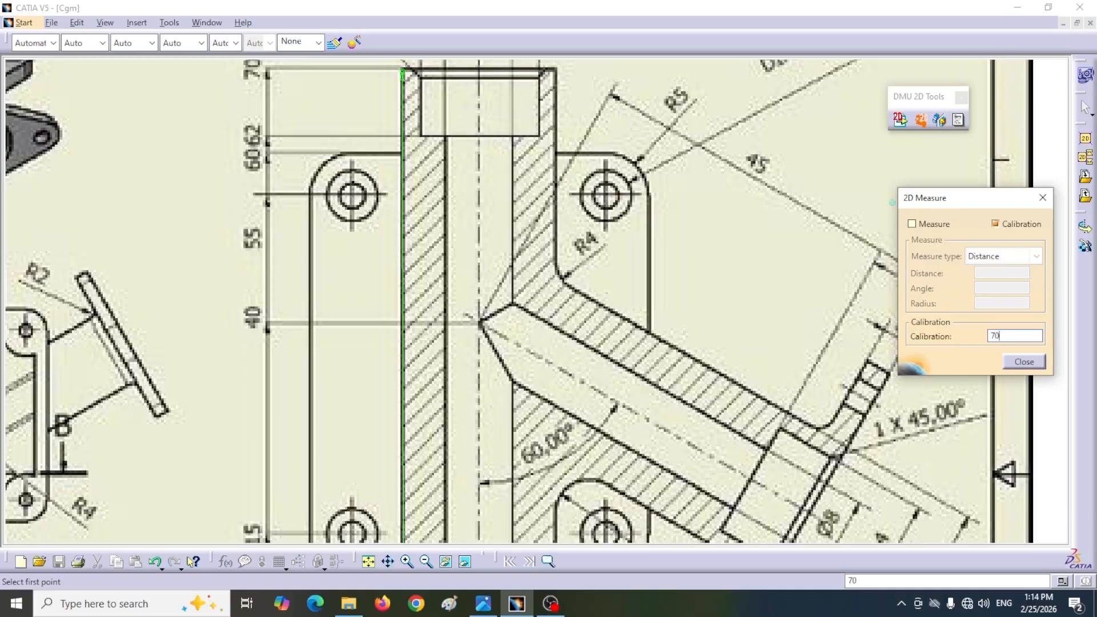
pyautogui.scroll(-2, 502, 289)
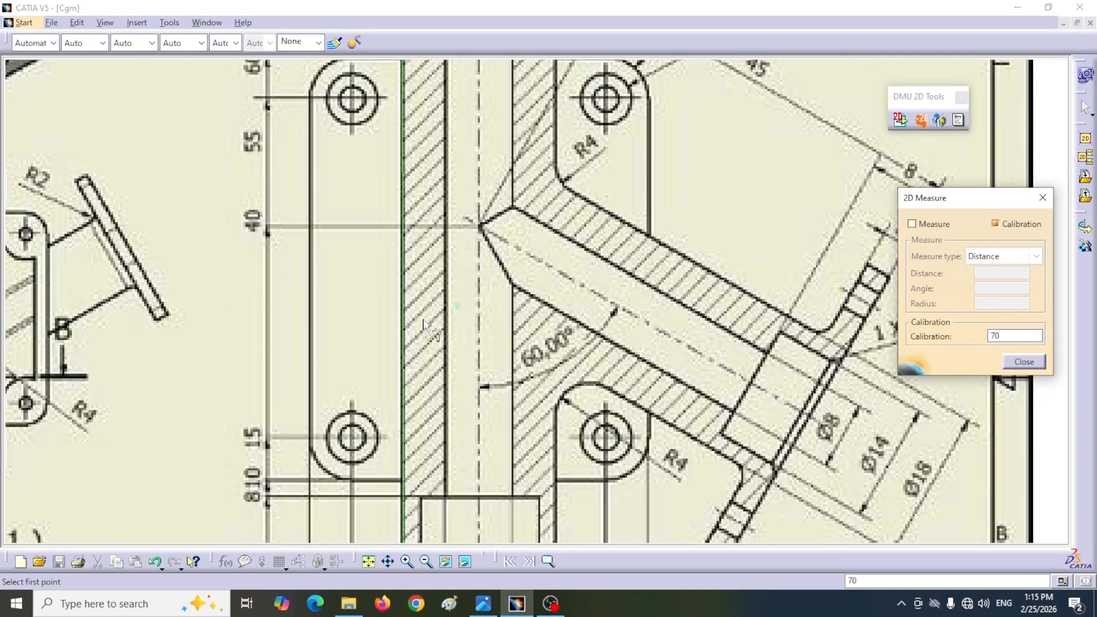
pyautogui.scroll(-1, 252, 404)
pyautogui.moveTo(252, 404); pyautogui.dragTo(262, 455, button='middle')
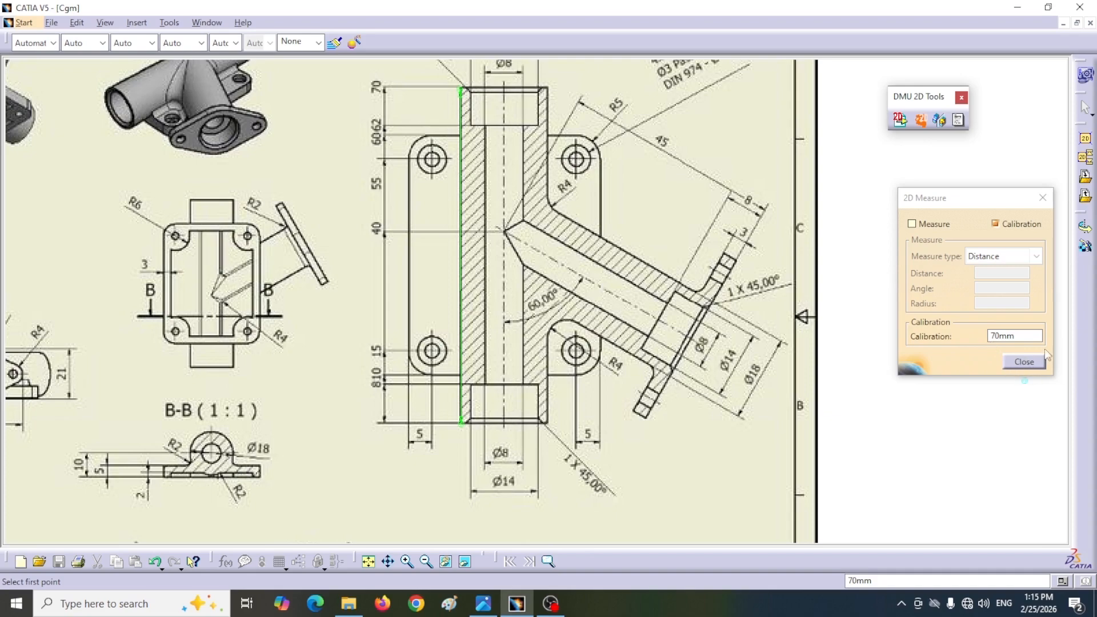
# Step: Measure the base plate's overall width between its two outer side edges in section A-A, and close the 2D measurement
pyautogui.click(911, 223)
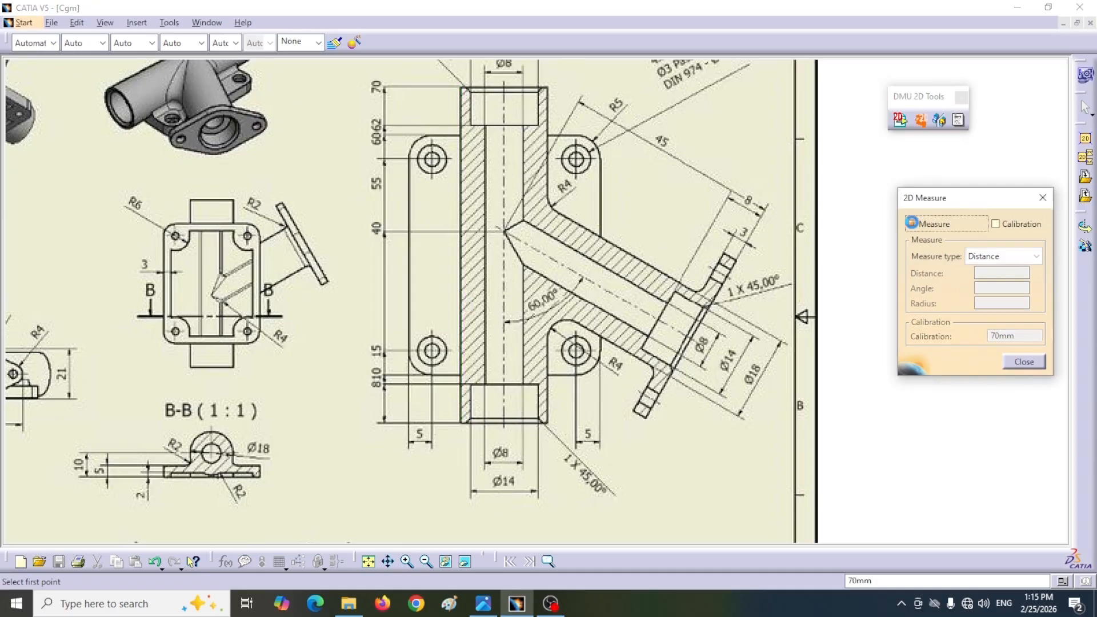
pyautogui.moveTo(440, 194); pyautogui.dragTo(443, 290, button='middle')
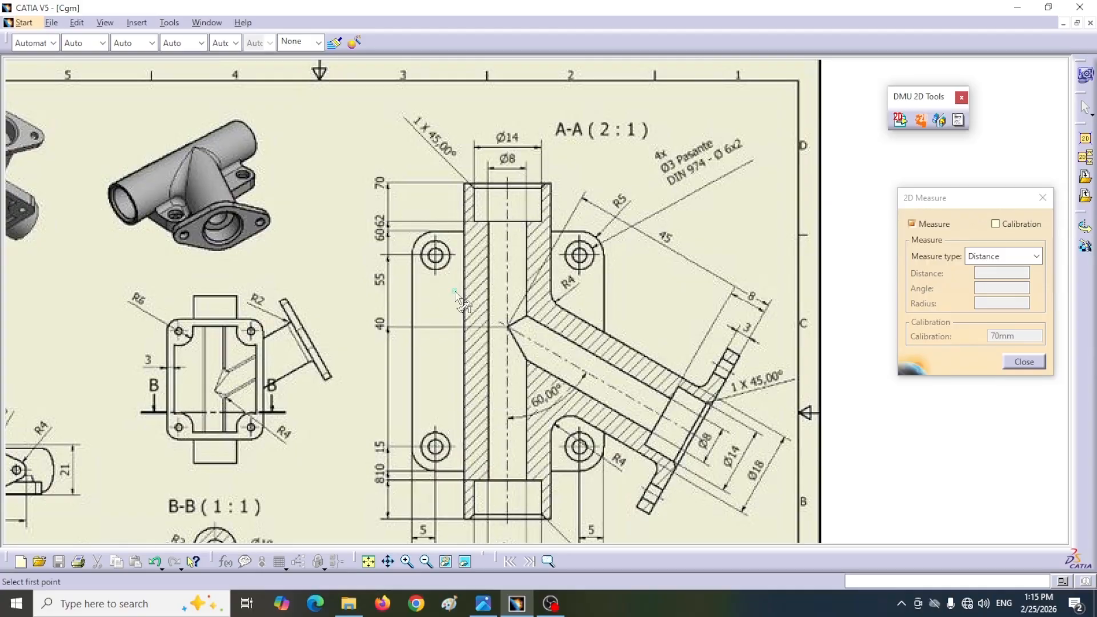
pyautogui.keyDown('ctrl'); pyautogui.moveTo(403, 257); pyautogui.dragTo(393, 197, button='middle'); pyautogui.keyUp('ctrl')
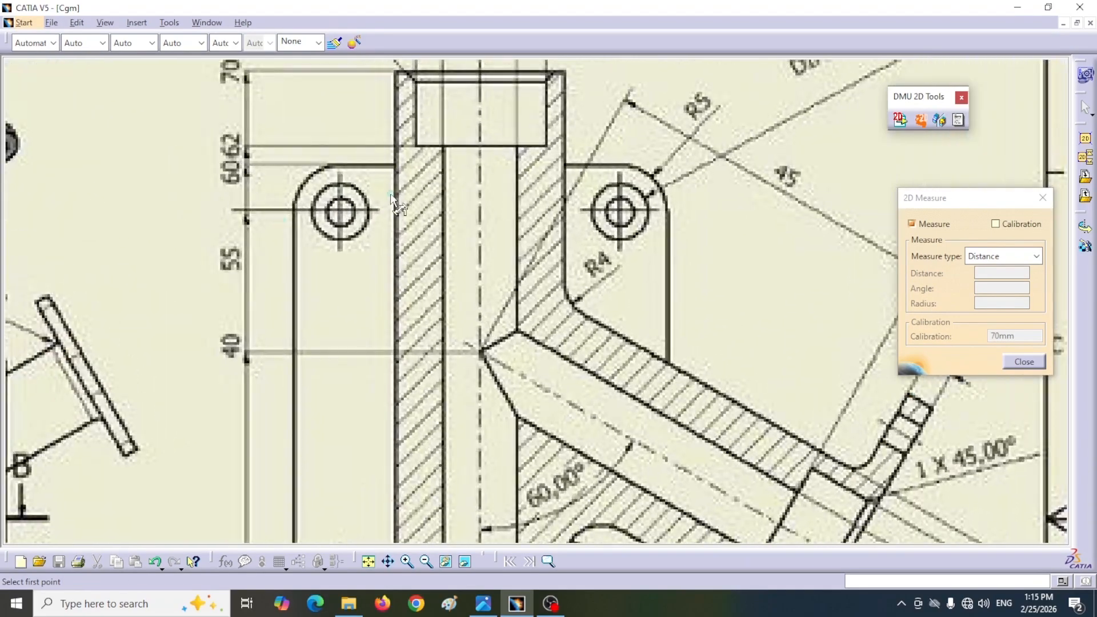
pyautogui.click(295, 211)
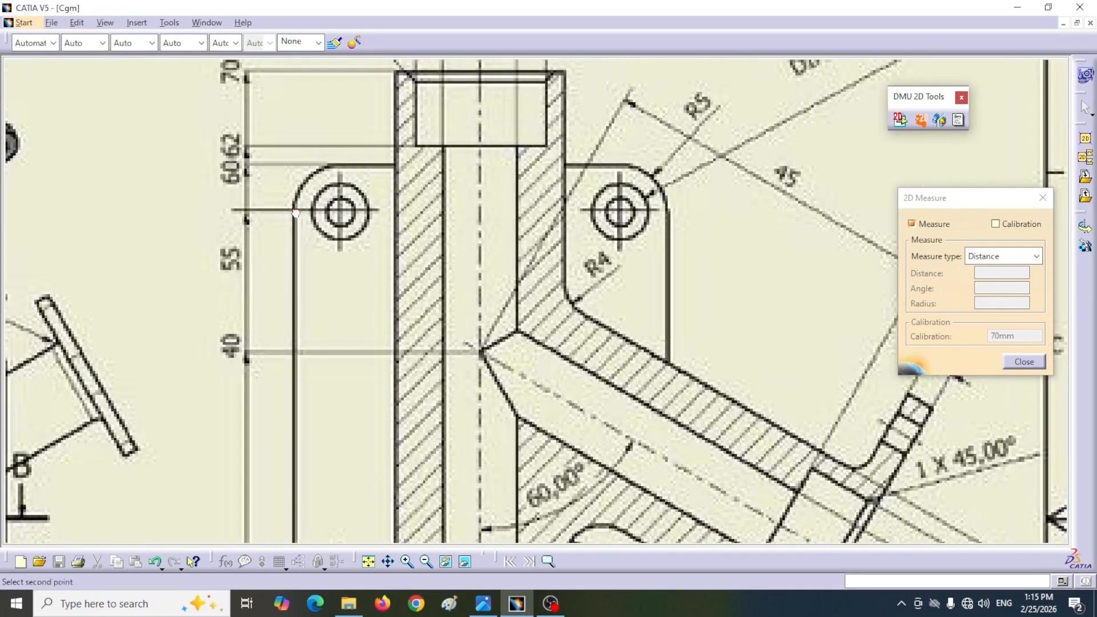
pyautogui.click(668, 211)
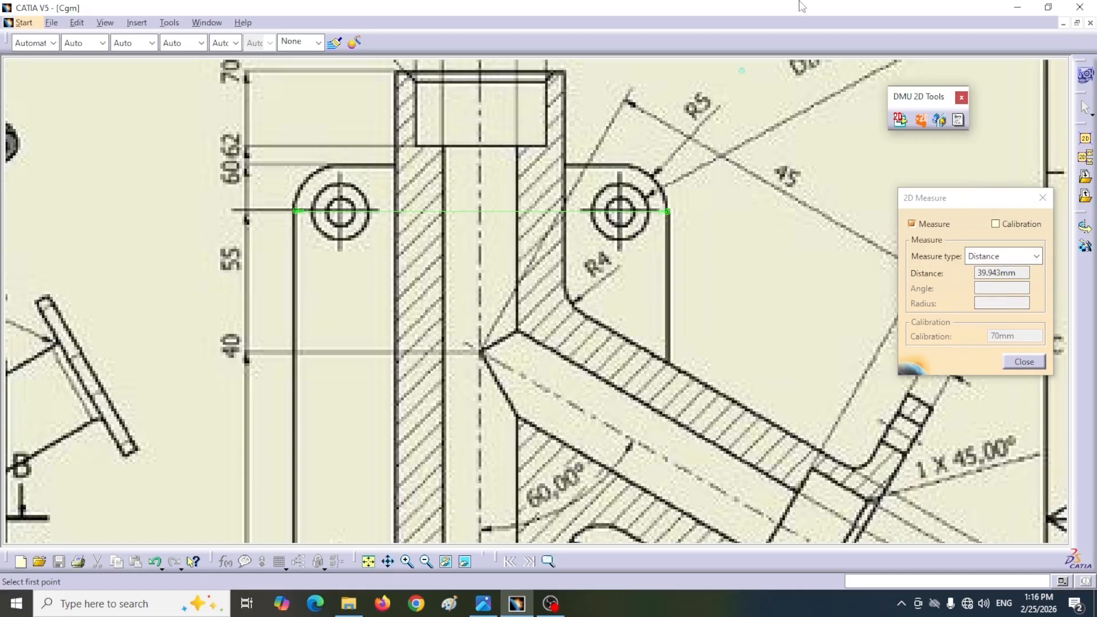
pyautogui.click(1023, 362)
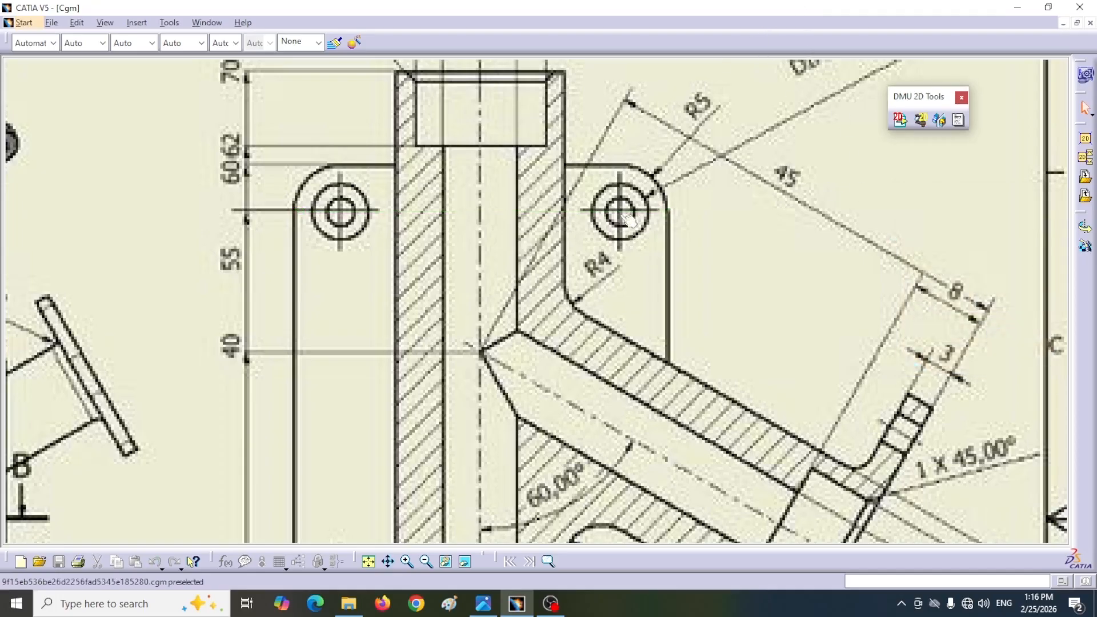
# Step: Return to the Part1 sketch and dimension the rectangle's vertical side as 40 mm
pyautogui.click(208, 24)
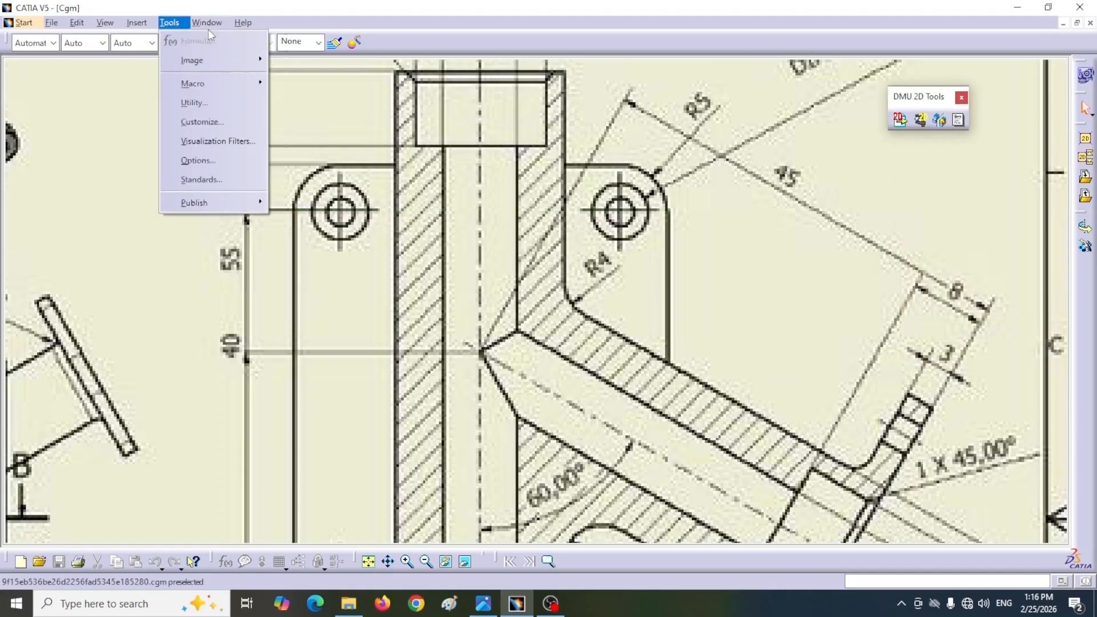
pyautogui.click(222, 123)
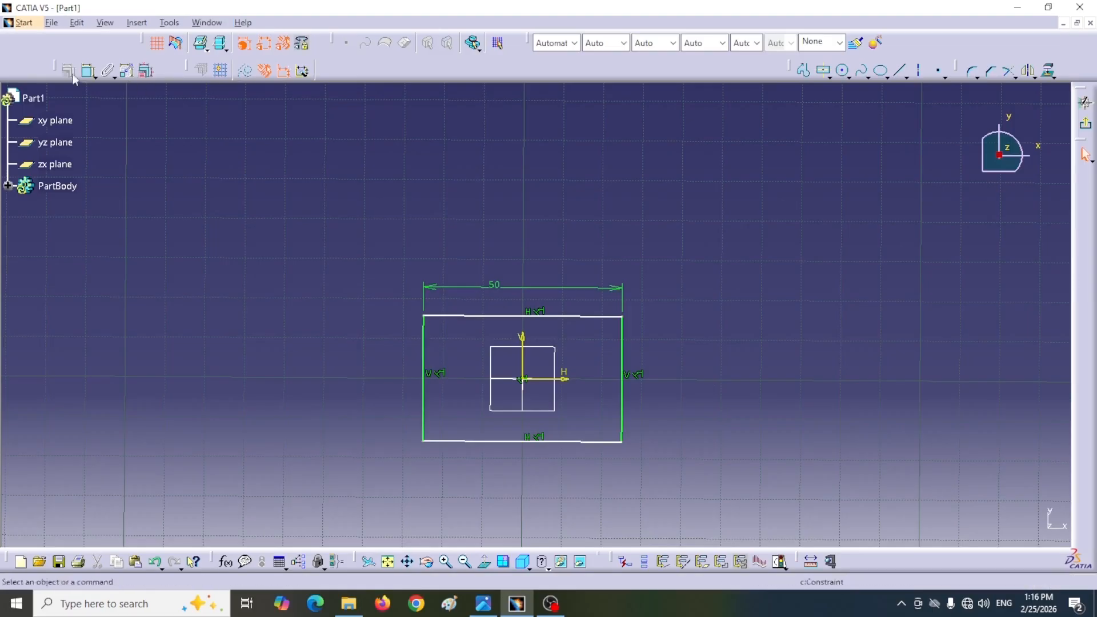
pyautogui.click(128, 70)
pyautogui.click(622, 397)
pyautogui.doubleClick(683, 390)
pyautogui.write('4')
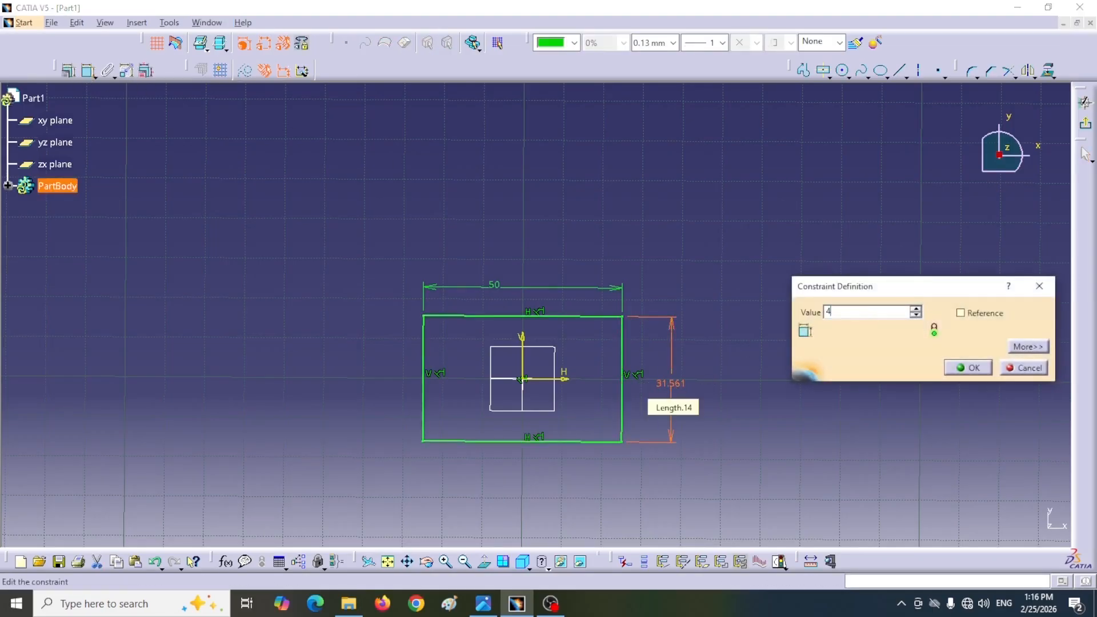
pyautogui.write('0')
pyautogui.press('Return')
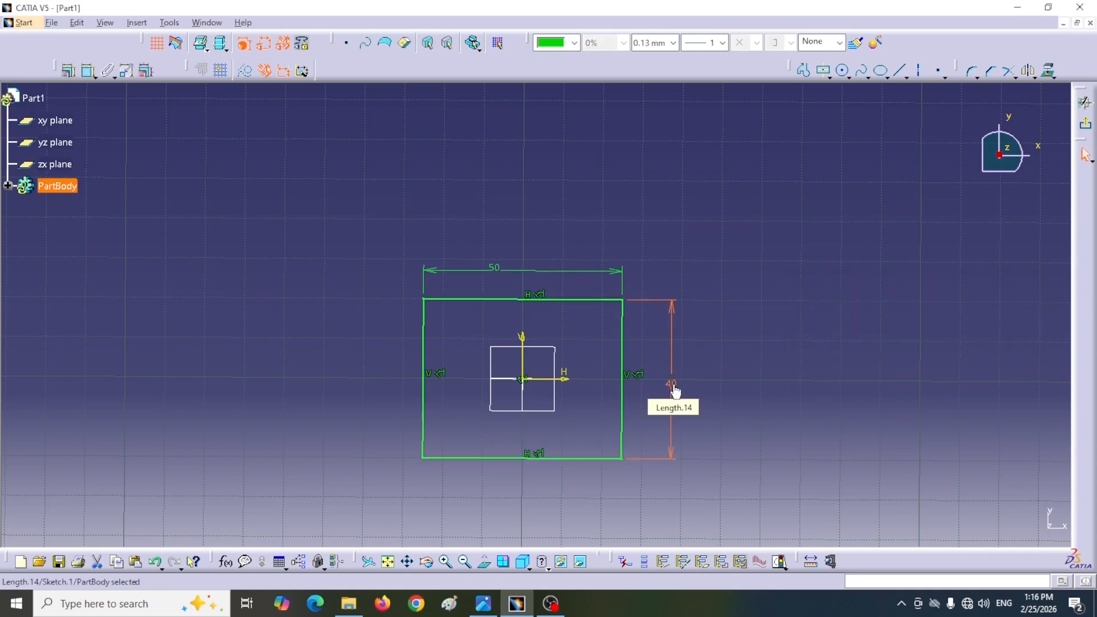
# Step: Exit the sketch, check the plate thickness in the reference drawing, and pad the base rectangle 5 mm
pyautogui.click(1085, 126)
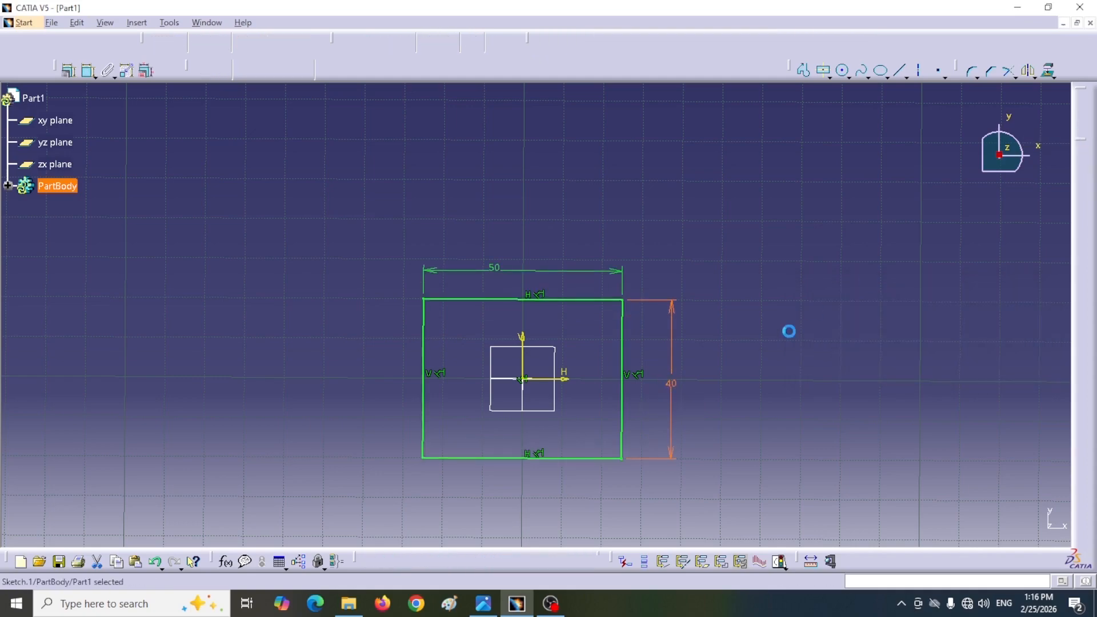
pyautogui.moveTo(573, 324); pyautogui.dragTo(602, 343, button='middle')
pyautogui.hotkey('alt', 'Tab')
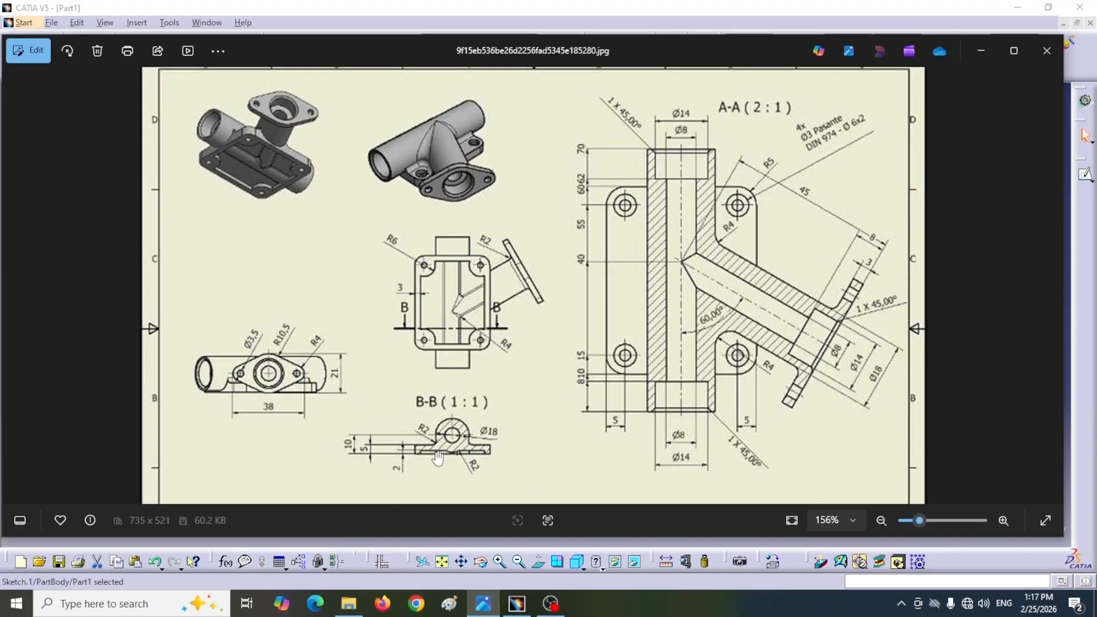
pyautogui.click(515, 603)
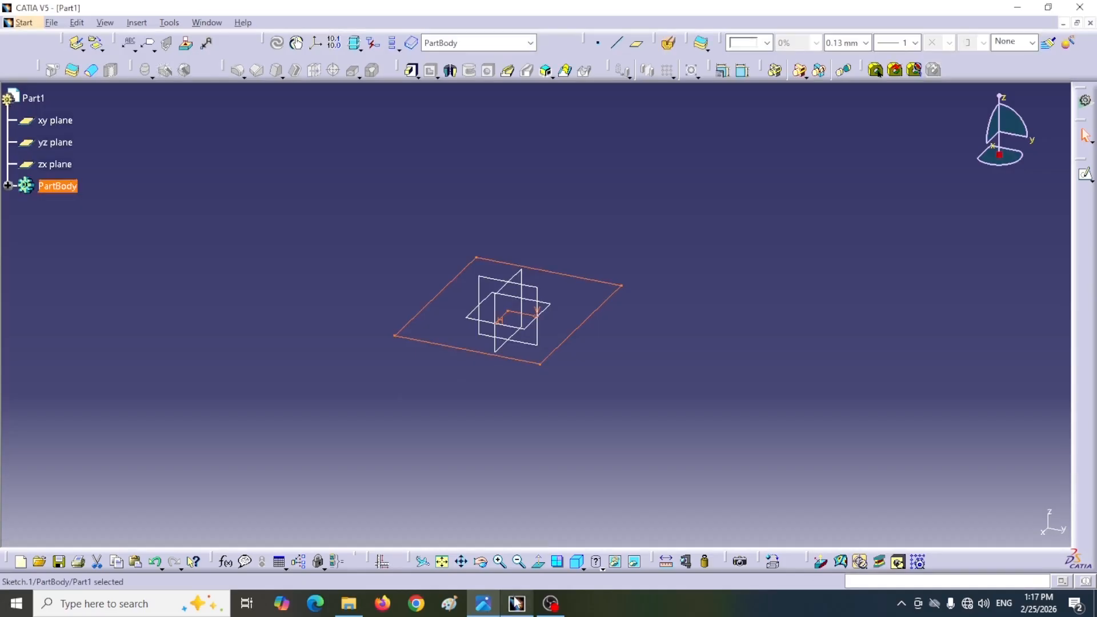
pyautogui.click(411, 69)
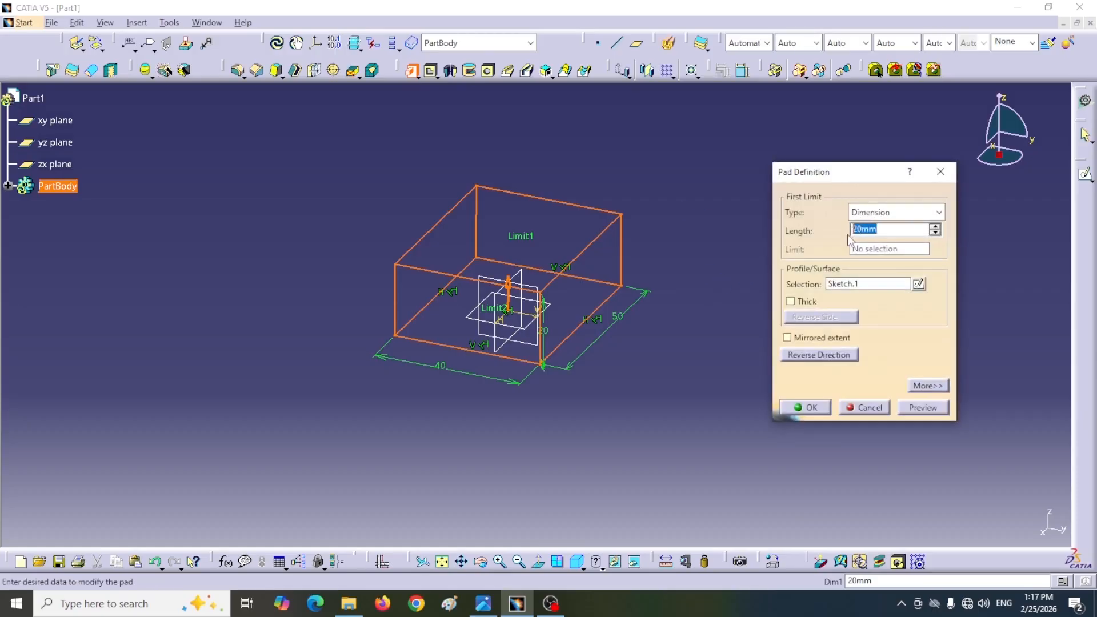
pyautogui.write('5')
pyautogui.click(805, 407)
pyautogui.moveTo(661, 309); pyautogui.dragTo(646, 245, button='middle')
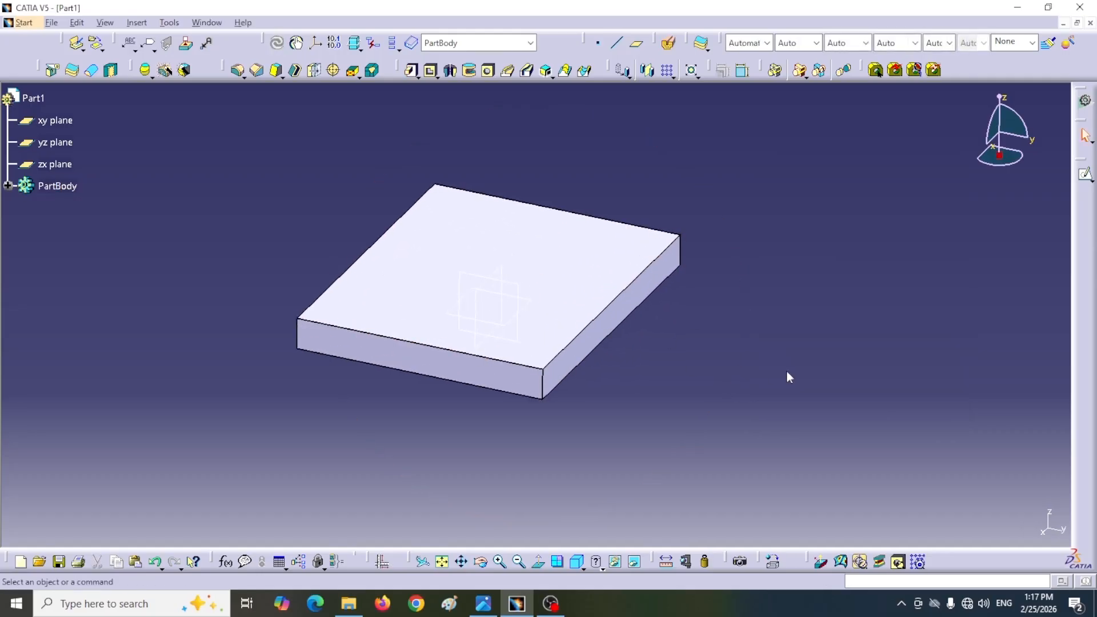
# Step: Check the base plate's recess in the reference drawing and open a new sketch on the plate's underside
pyautogui.click(485, 607)
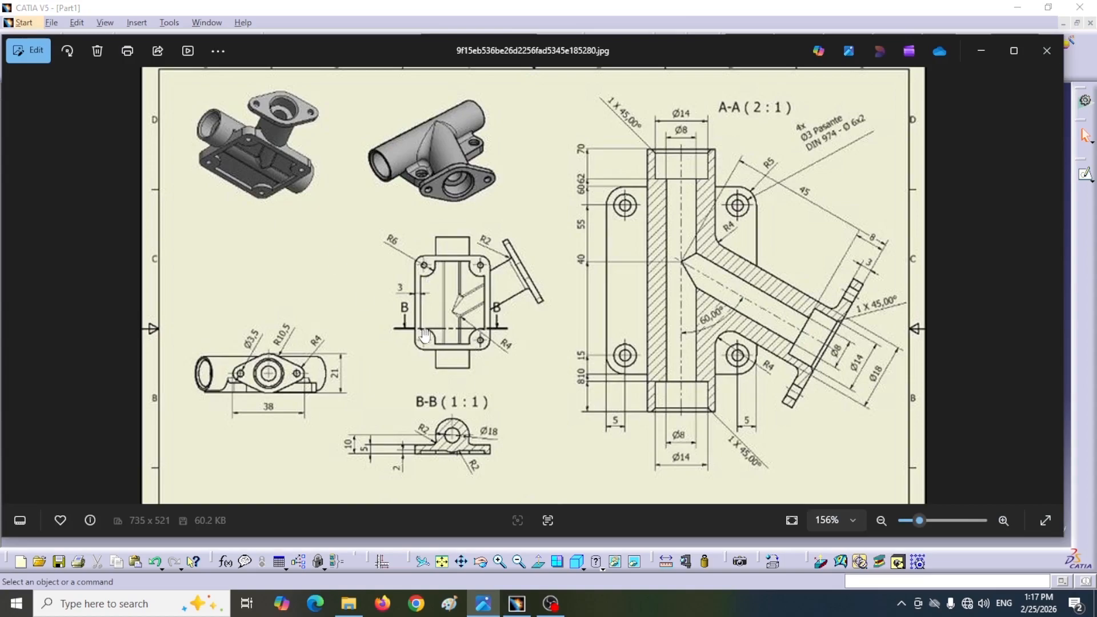
pyautogui.click(486, 605)
pyautogui.moveTo(537, 406); pyautogui.dragTo(538, 202, button='middle')
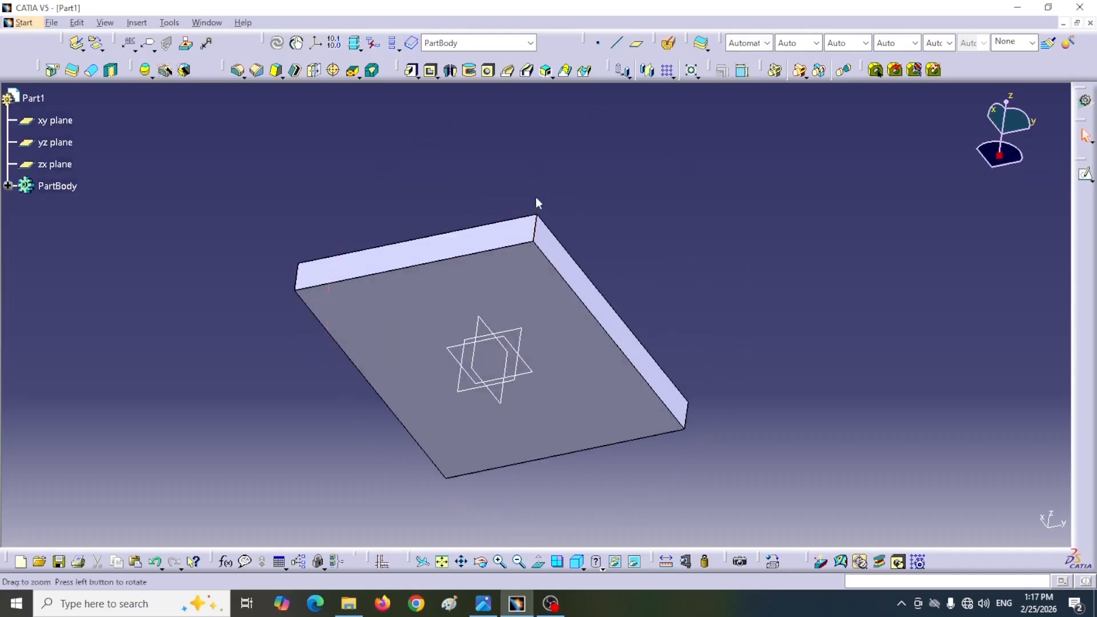
pyautogui.click(546, 296)
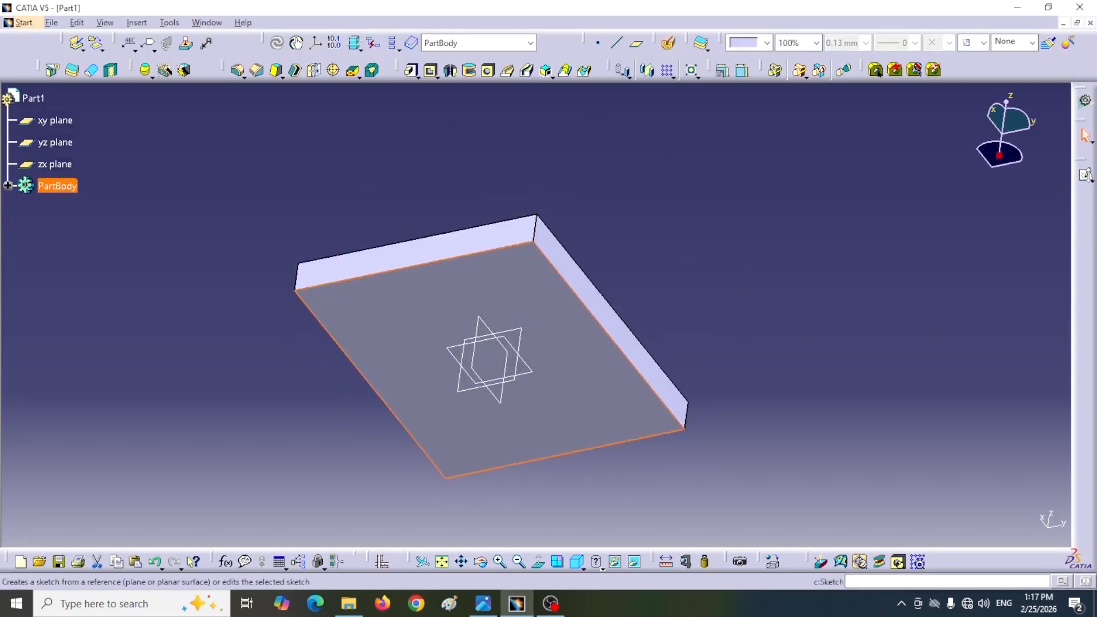
pyautogui.click(1085, 177)
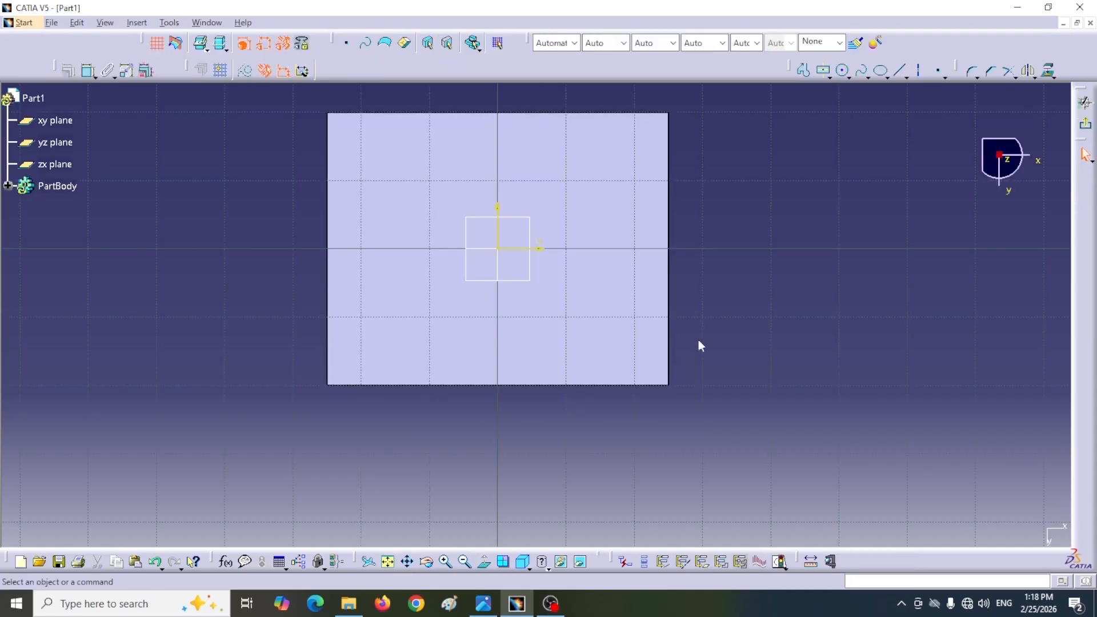
# Step: Sketch a centred rectangle about 39 by 26 mm at the origin and check the recess dimensions in the reference drawing
pyautogui.click(824, 73)
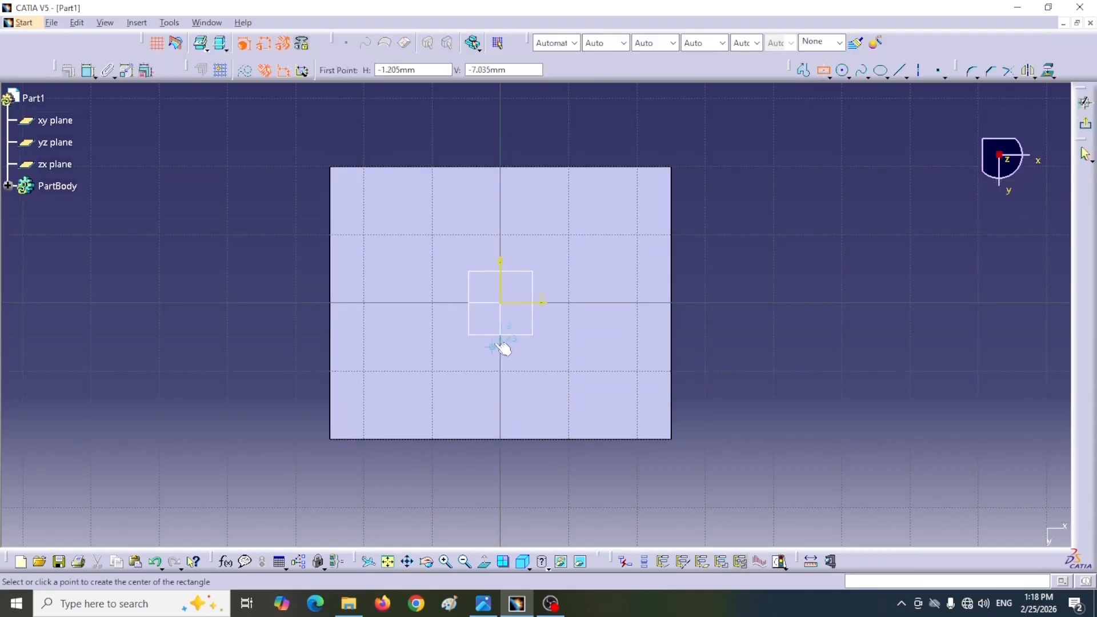
pyautogui.click(501, 303)
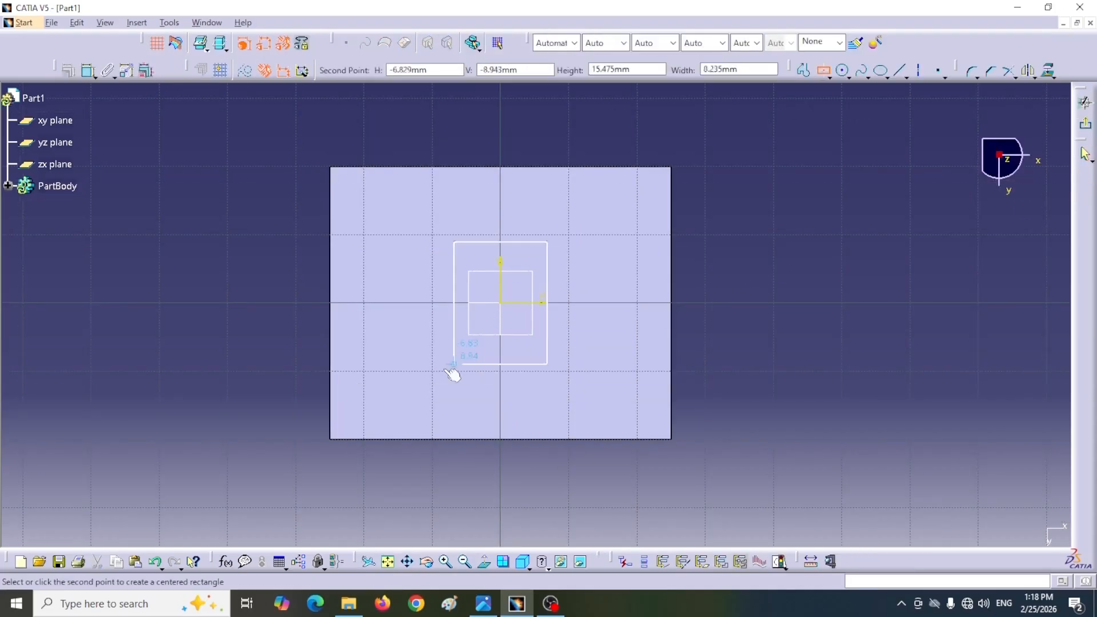
pyautogui.click(367, 391)
pyautogui.click(774, 348)
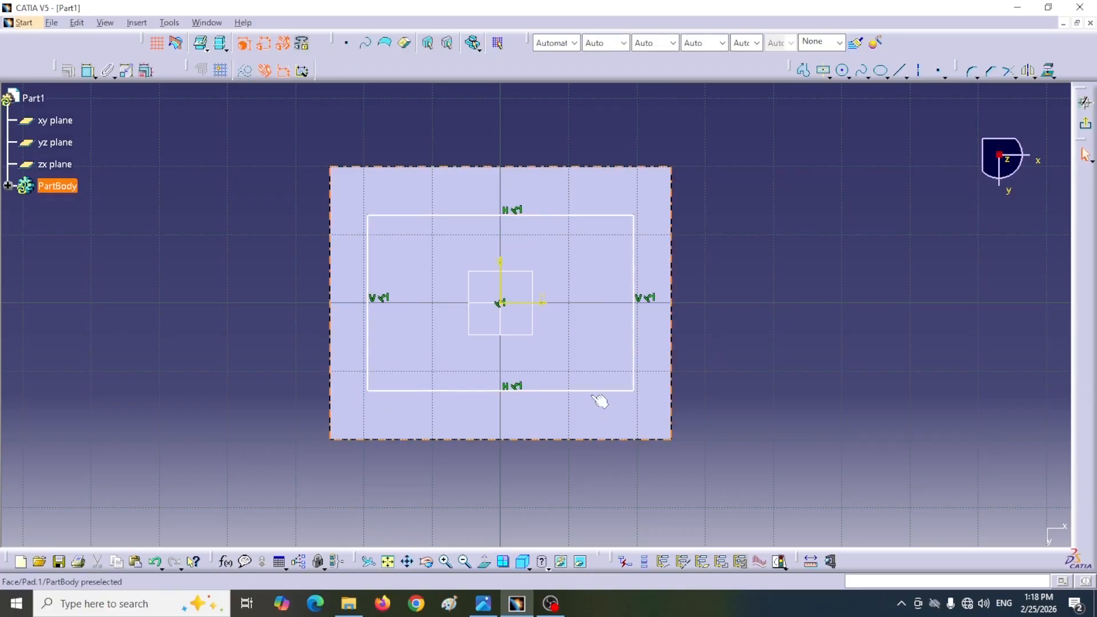
pyautogui.click(479, 610)
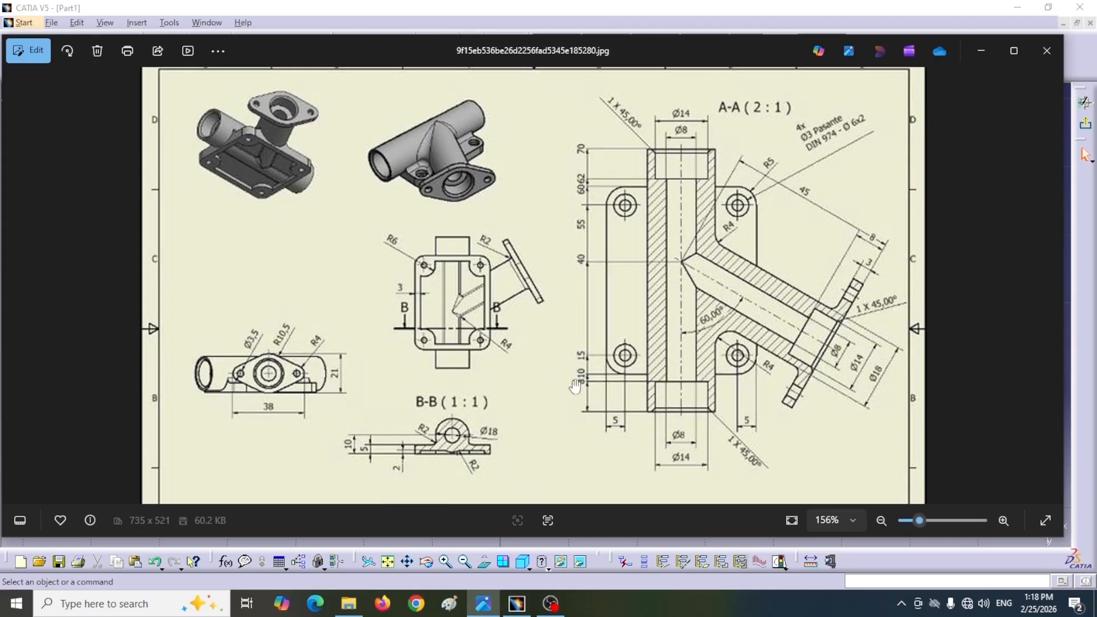
pyautogui.click(981, 50)
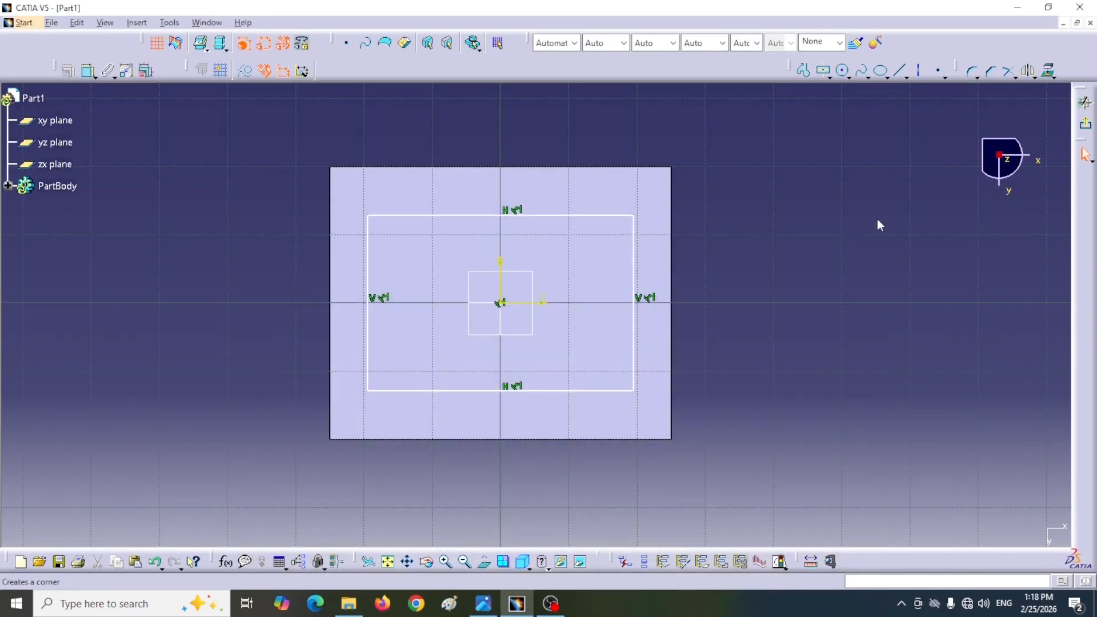
# Step: Constrain the recess rectangle's left side to 3 mm from the plate's left edge
pyautogui.click(88, 71)
pyautogui.click(373, 364)
pyautogui.click(258, 351)
pyautogui.doubleClick(252, 347)
pyautogui.write('3')
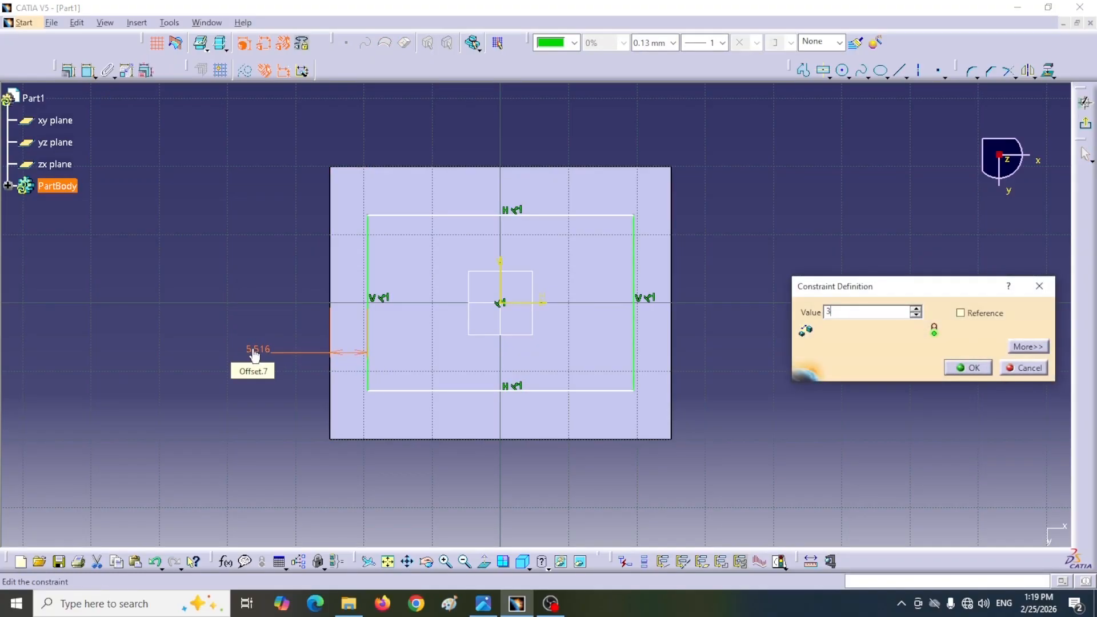
pyautogui.press('Return')
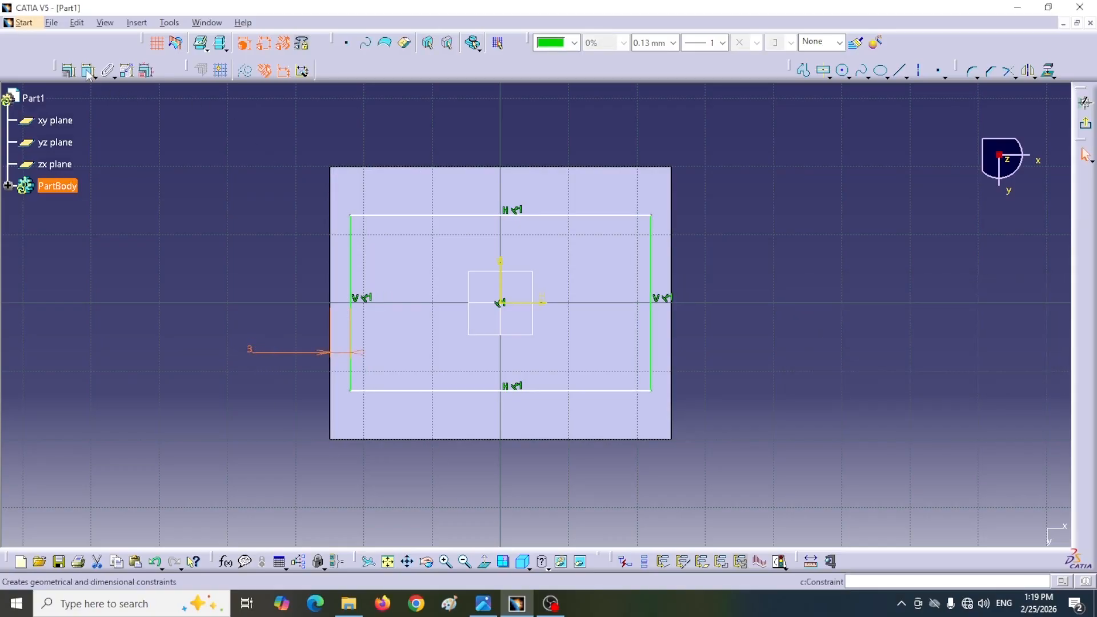
# Step: Constrain the recess rectangle's lower side to 3 mm from the plate's lower edge
pyautogui.click(88, 73)
pyautogui.click(426, 393)
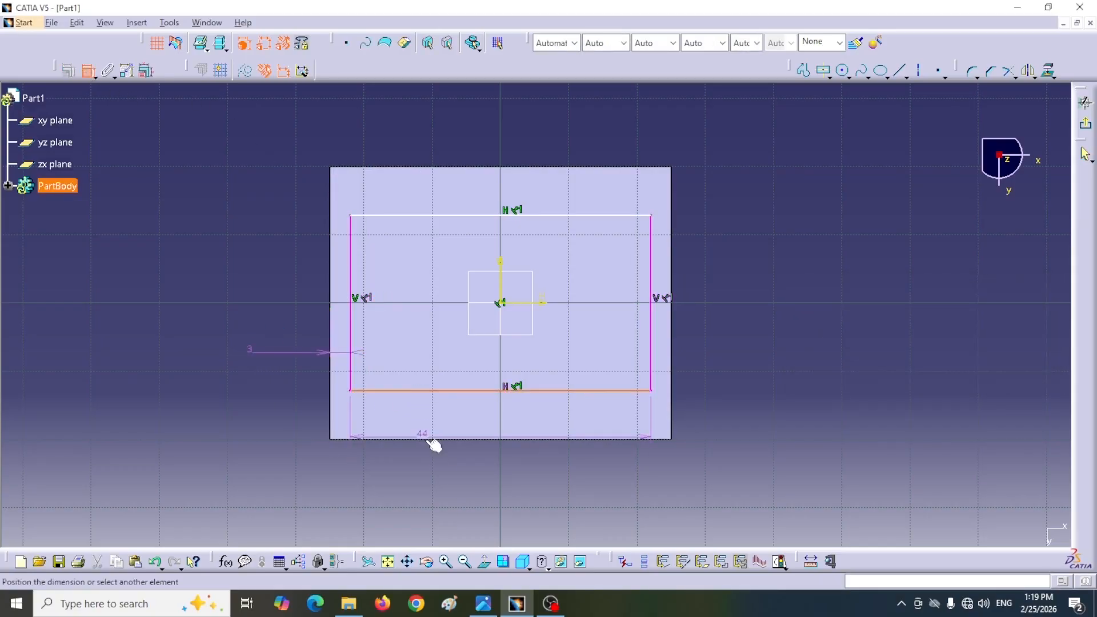
pyautogui.click(436, 440)
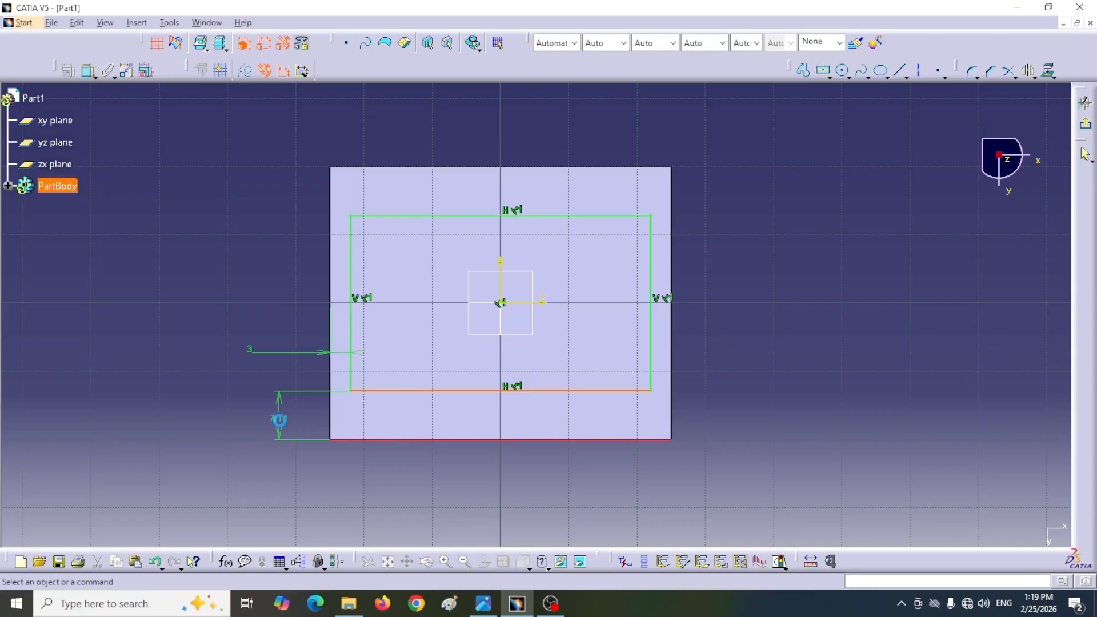
pyautogui.click(282, 422)
pyautogui.doubleClick(281, 417)
pyautogui.write('3')
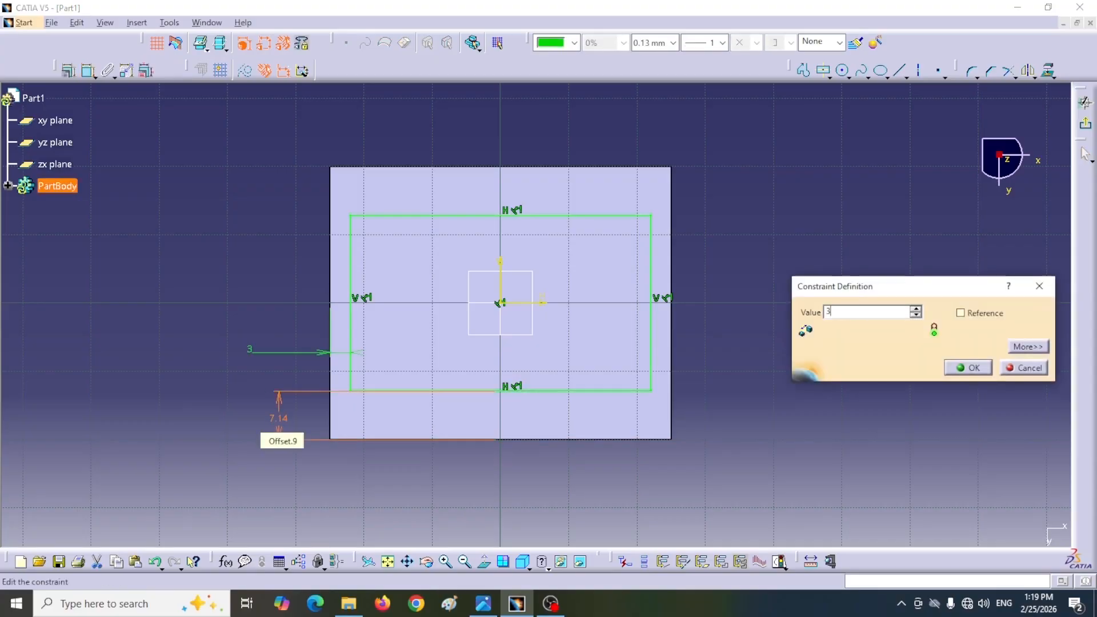
pyautogui.press('Return')
pyautogui.click(560, 505)
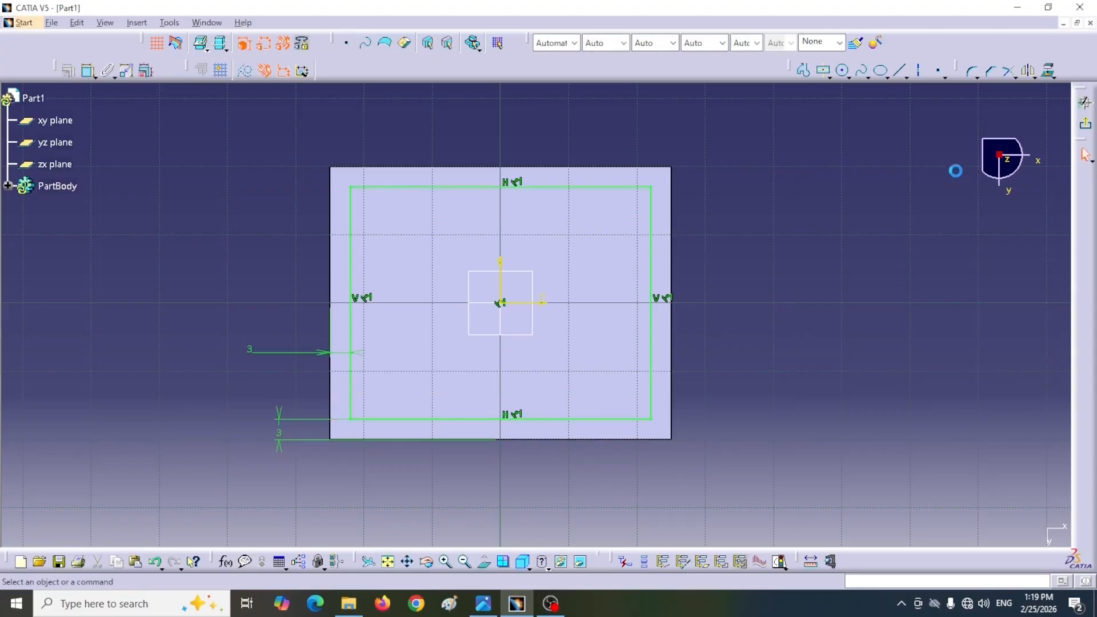
# Step: Sketch a circle about 10.7 mm in diameter beside the plate's upper right corner and delete its automatic tangency constraint
pyautogui.click(841, 74)
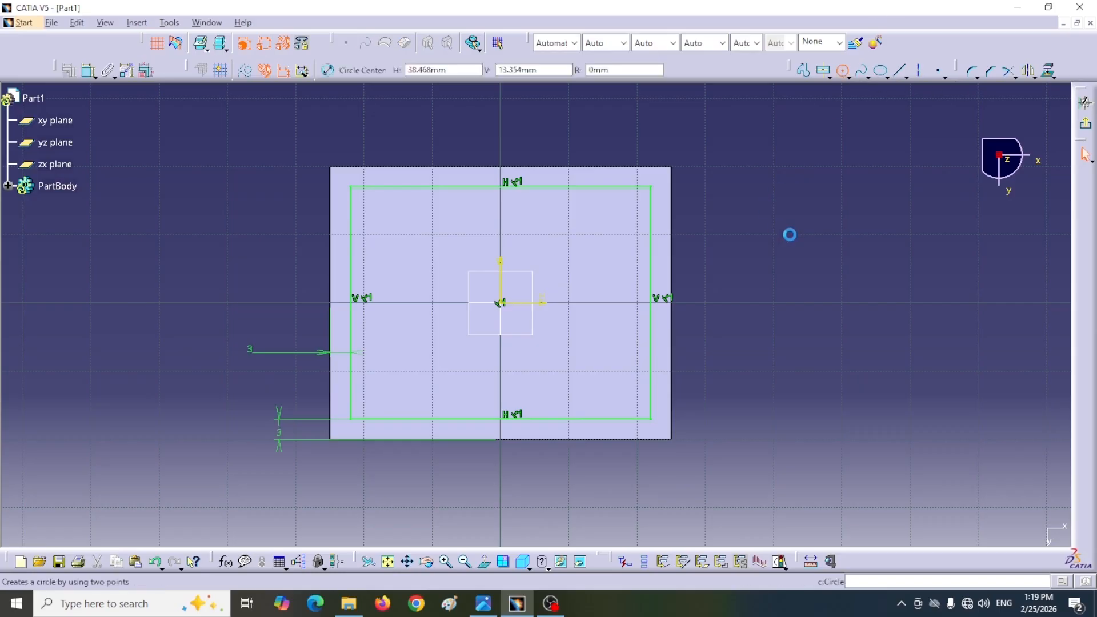
pyautogui.click(735, 223)
pyautogui.click(738, 263)
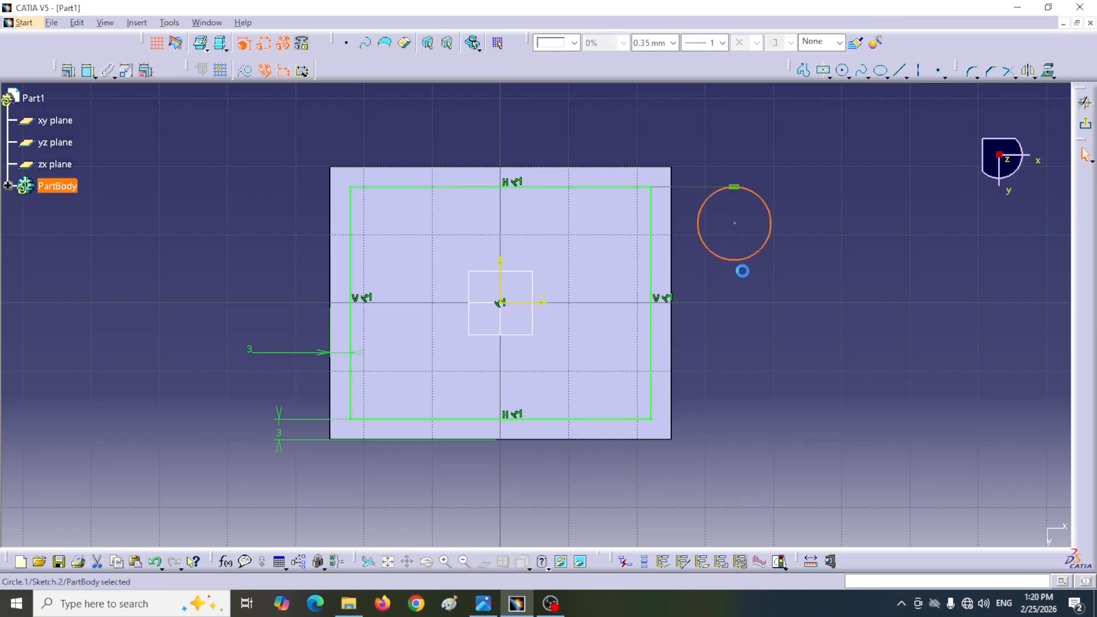
pyautogui.click(735, 188)
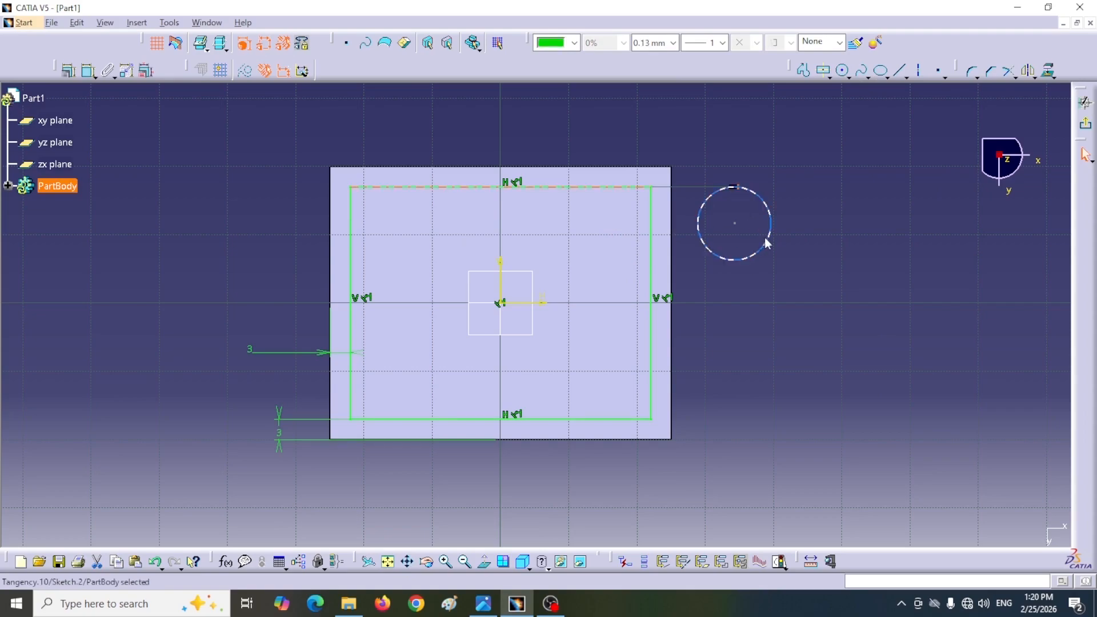
pyautogui.press('Delete')
# Step: Dimension the circle as a radius, check the corner radius in the reference drawing, and set it to 6 mm
pyautogui.click(88, 73)
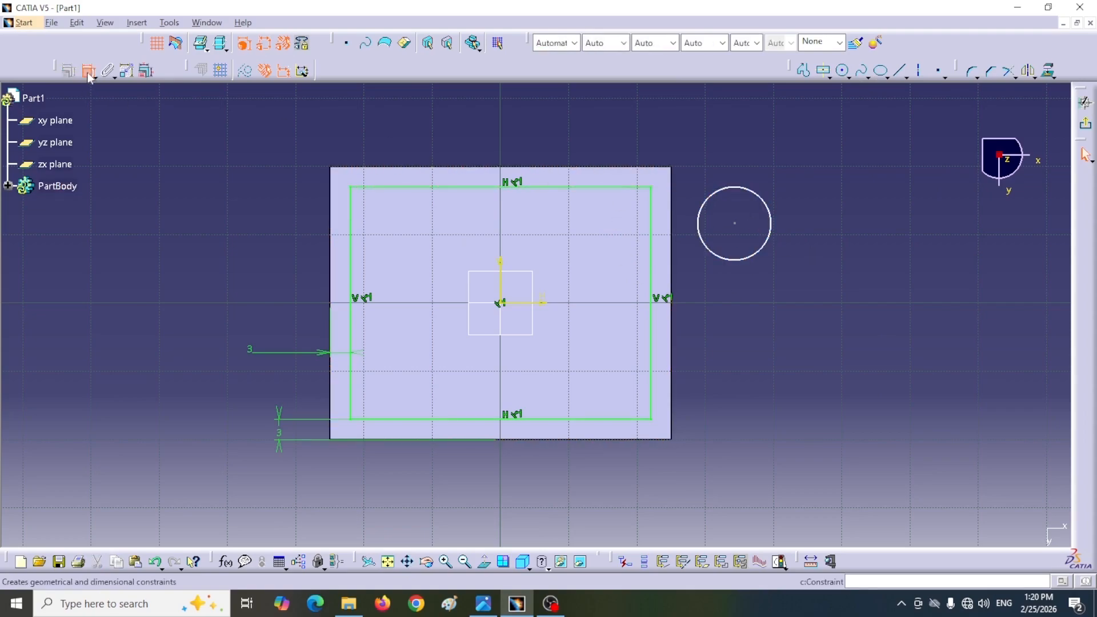
pyautogui.click(766, 248)
pyautogui.click(856, 182)
pyautogui.doubleClick(857, 179)
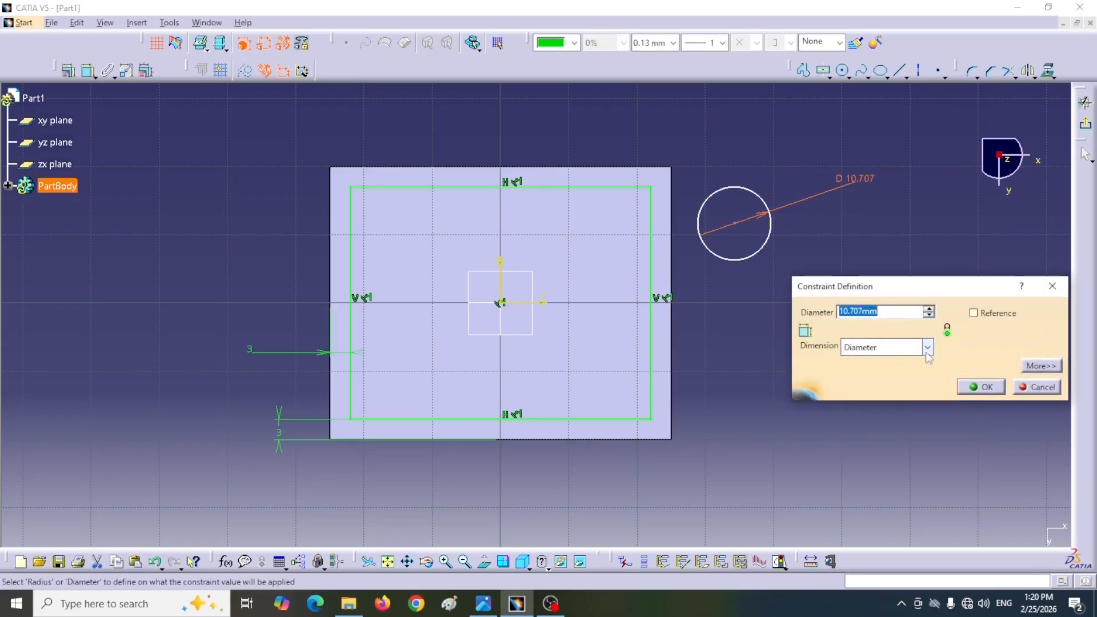
pyautogui.click(483, 603)
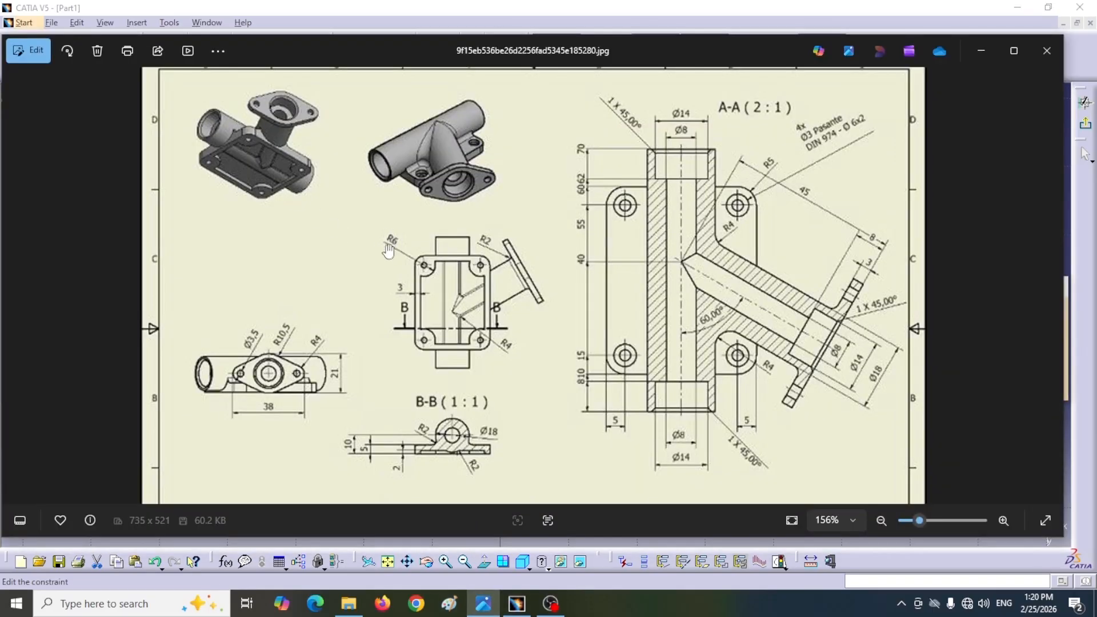
pyautogui.click(516, 603)
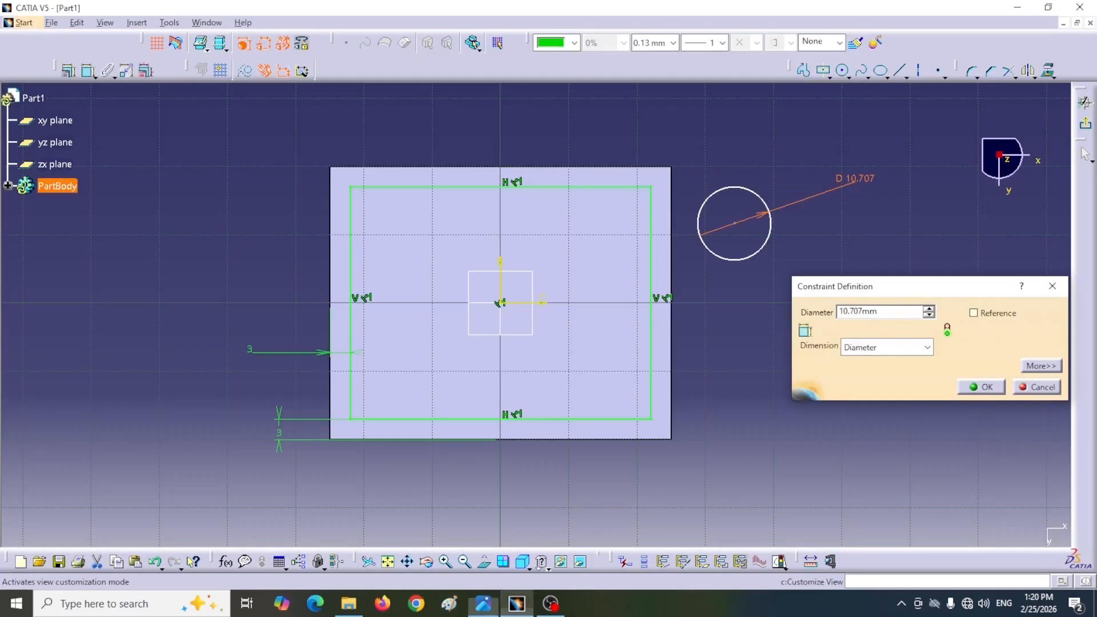
pyautogui.click(914, 347)
pyautogui.click(862, 361)
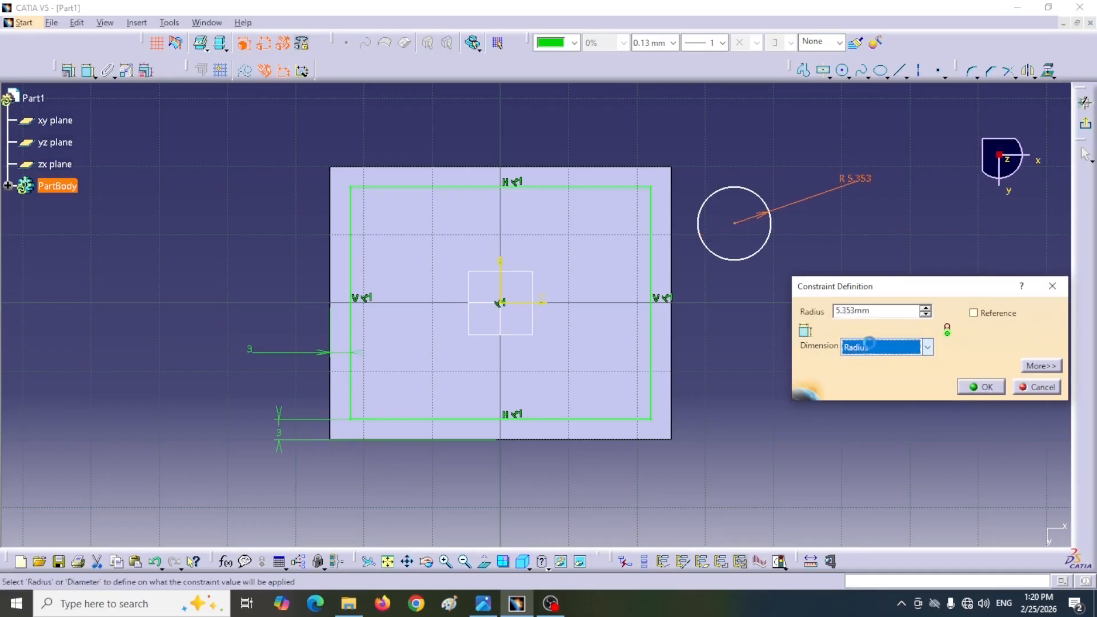
pyautogui.moveTo(888, 311); pyautogui.dragTo(826, 316)
pyautogui.write('6')
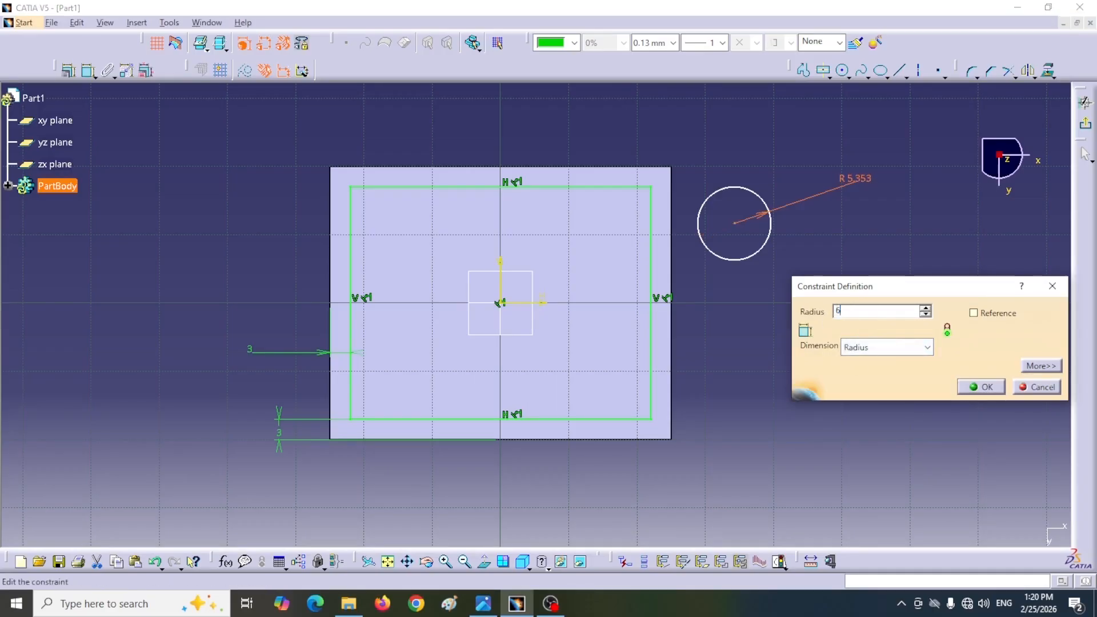
pyautogui.click(981, 387)
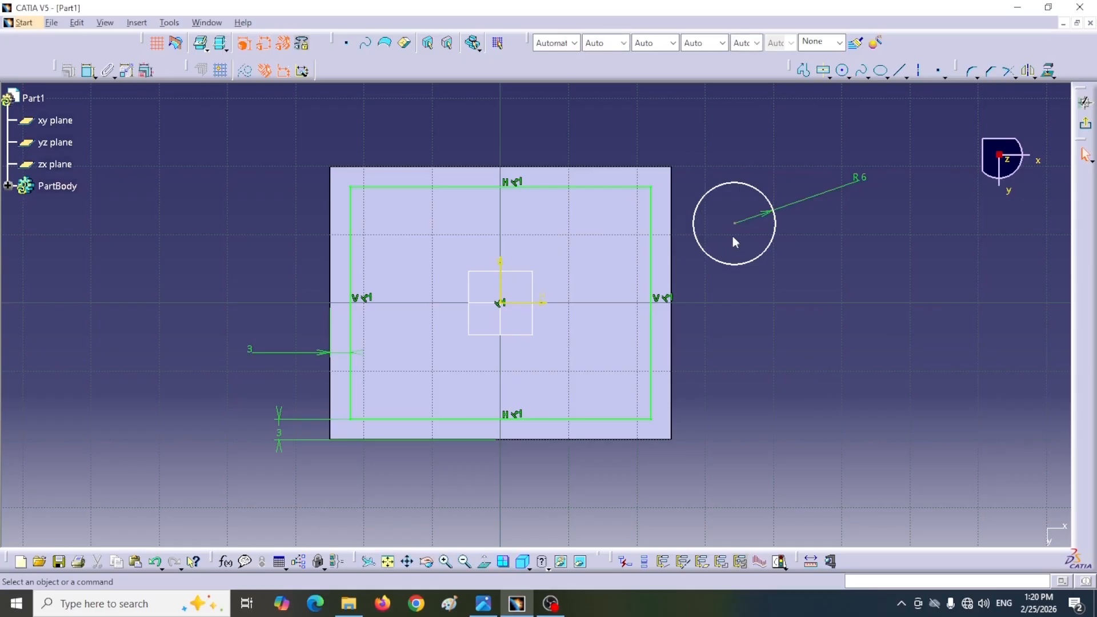
# Step: Move the circle inside the recess rectangle's upper right corner and constrain its centre to 5 mm from the plate's upper edge
pyautogui.moveTo(727, 267); pyautogui.dragTo(592, 278)
pyautogui.click(460, 103)
pyautogui.click(88, 70)
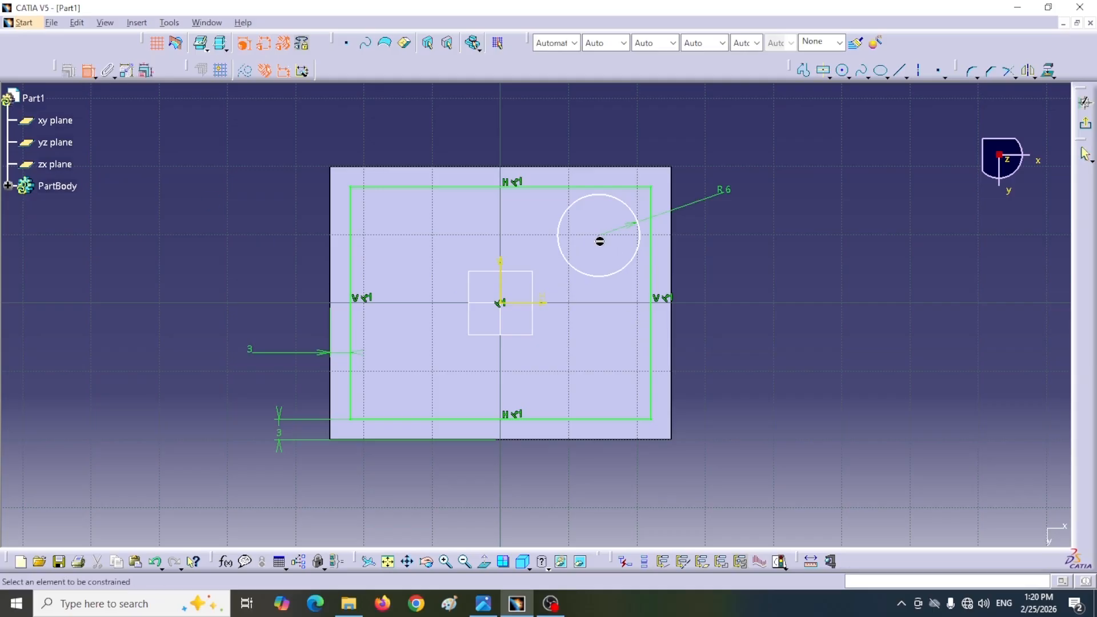
pyautogui.click(600, 235)
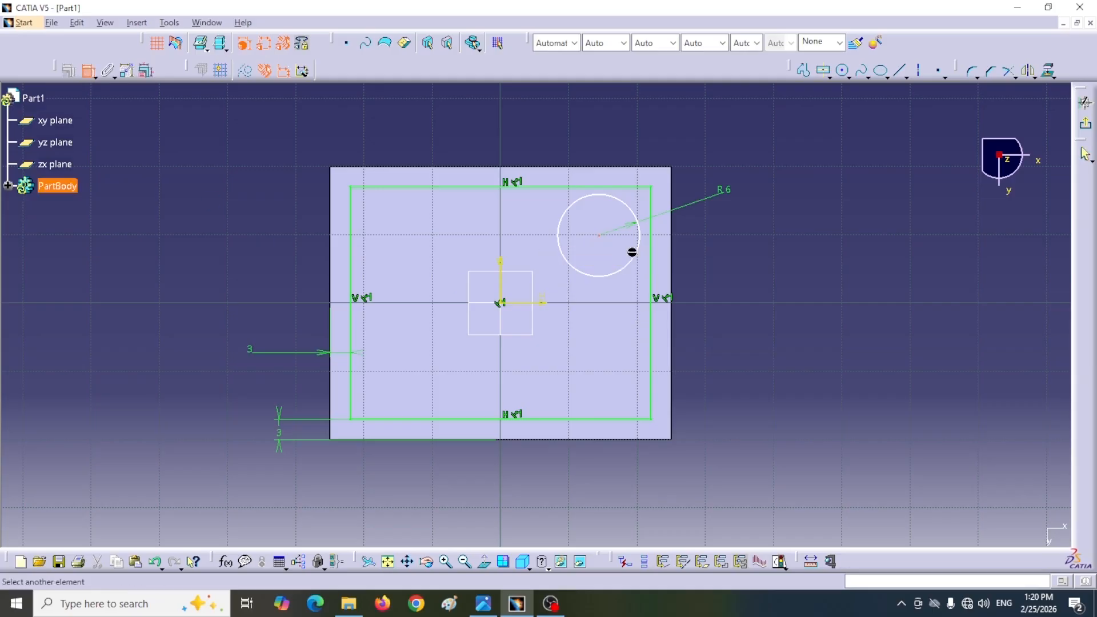
pyautogui.click(619, 168)
pyautogui.click(832, 200)
pyautogui.doubleClick(834, 200)
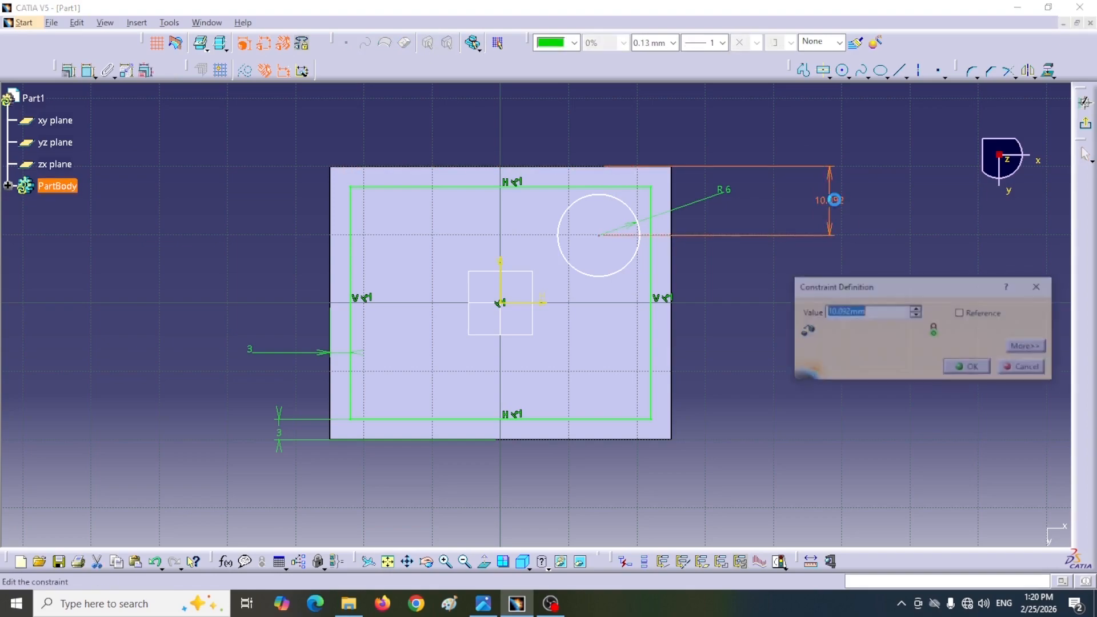
pyautogui.write('5')
pyautogui.press('Return')
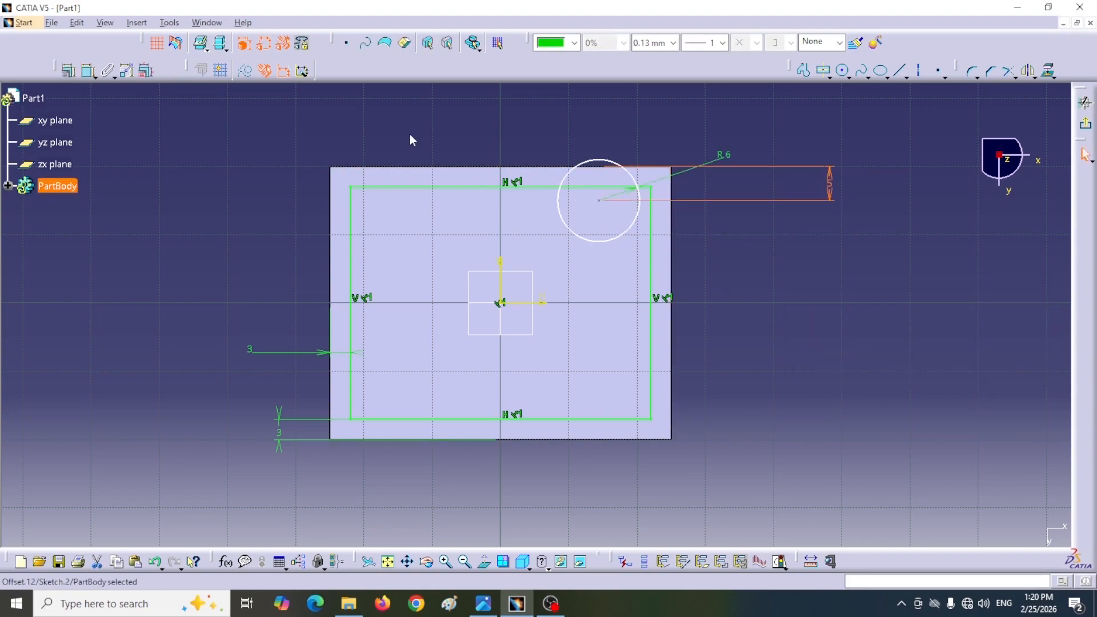
# Step: Constrain the circle's centre to 5 mm from the plate's right edge
pyautogui.click(87, 71)
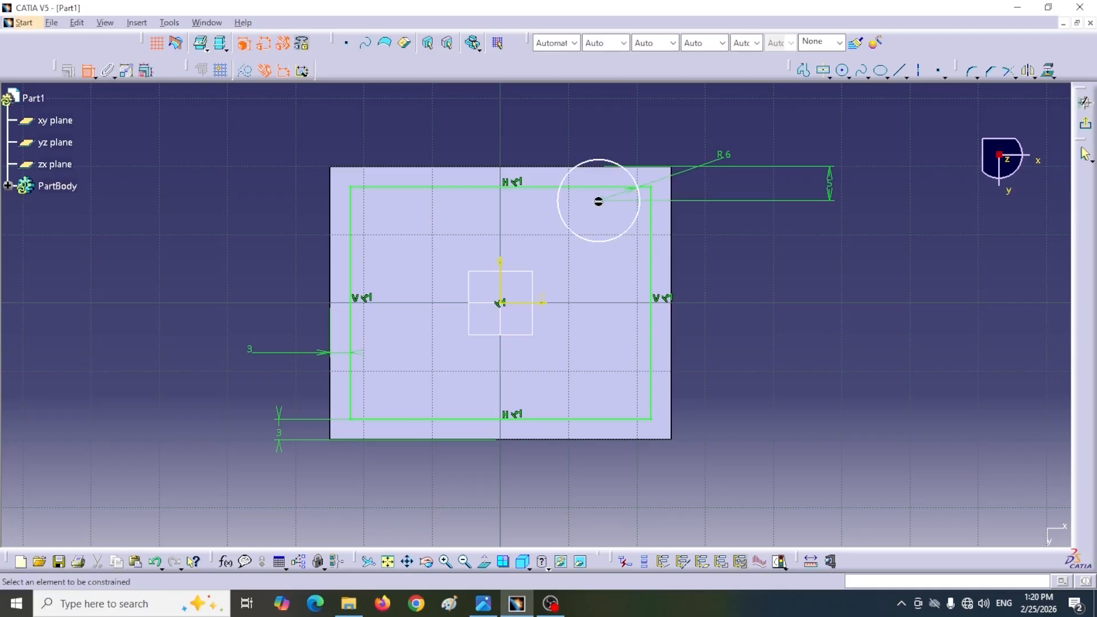
pyautogui.click(599, 201)
pyautogui.click(679, 266)
pyautogui.click(816, 273)
pyautogui.doubleClick(807, 267)
pyautogui.write('5')
pyautogui.press('Return')
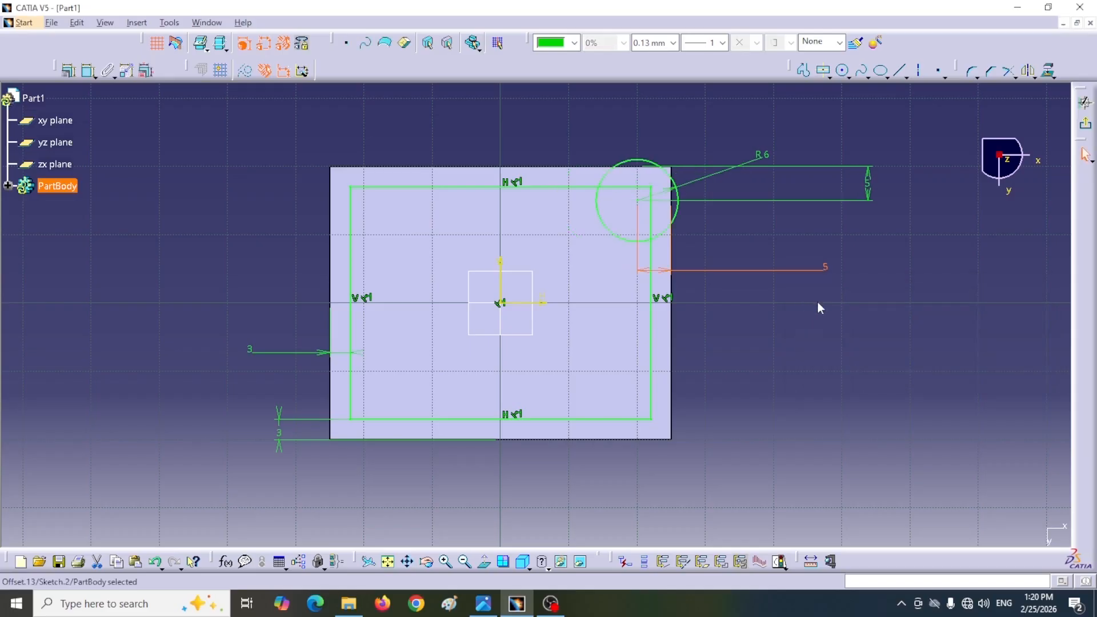
# Step: Mirror the corner circle about the vertical sketch axis and both upper circles about the horizontal axis to fill all four corners
pyautogui.click(620, 237)
pyautogui.moveTo(955, 71); pyautogui.dragTo(604, 64)
pyautogui.click(678, 72)
pyautogui.click(506, 290)
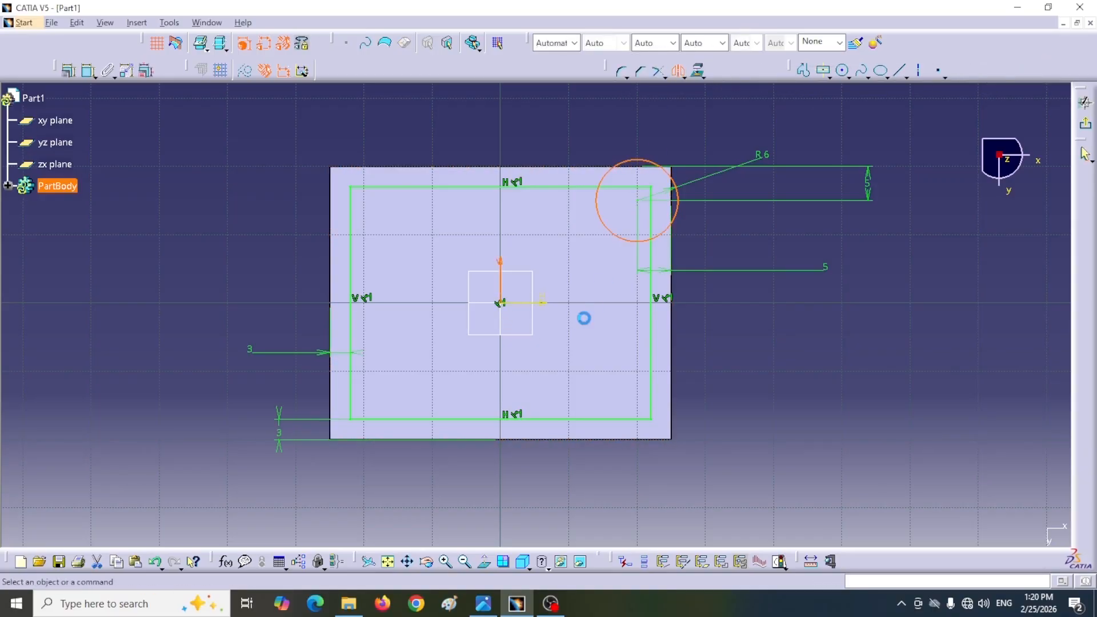
pyautogui.click(622, 241)
pyautogui.keyDown('ctrl'); pyautogui.click(377, 246); pyautogui.keyUp('ctrl')
pyautogui.click(678, 72)
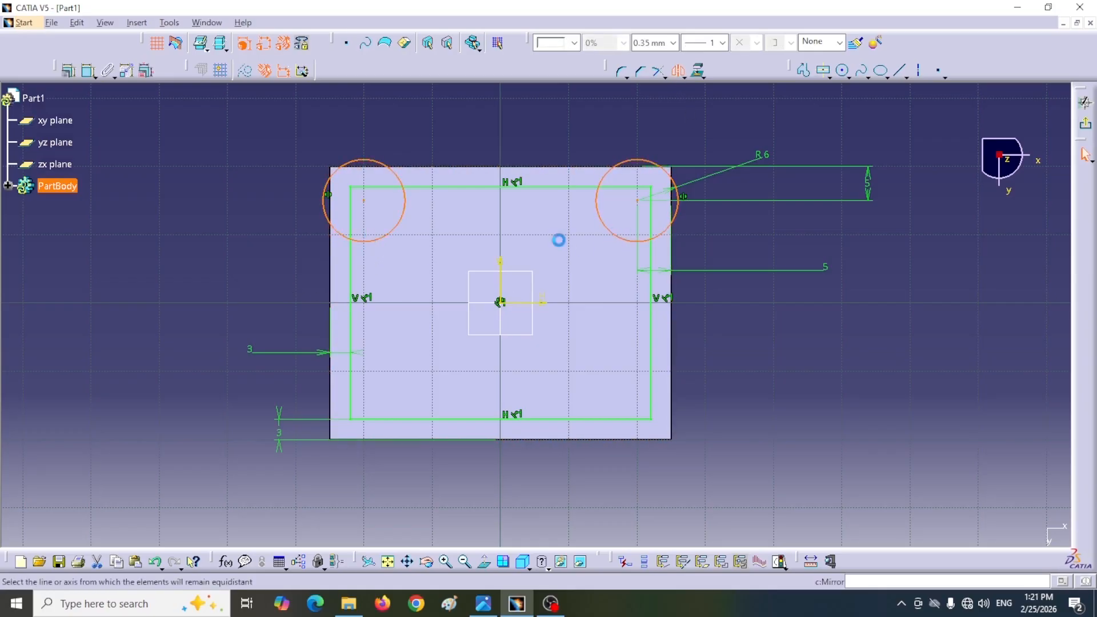
pyautogui.click(518, 302)
# Step: Quick-trim the rectangle's two upper corners and the outer circle arcs there, leaving inward-curving corner arcs
pyautogui.click(663, 72)
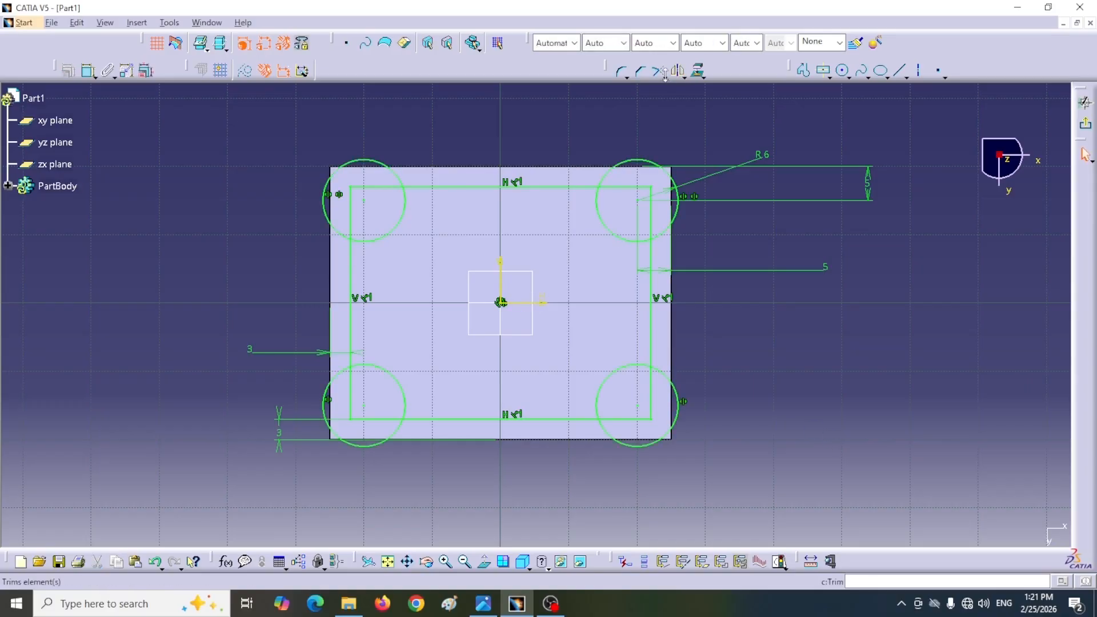
pyautogui.click(664, 75)
pyautogui.click(679, 134)
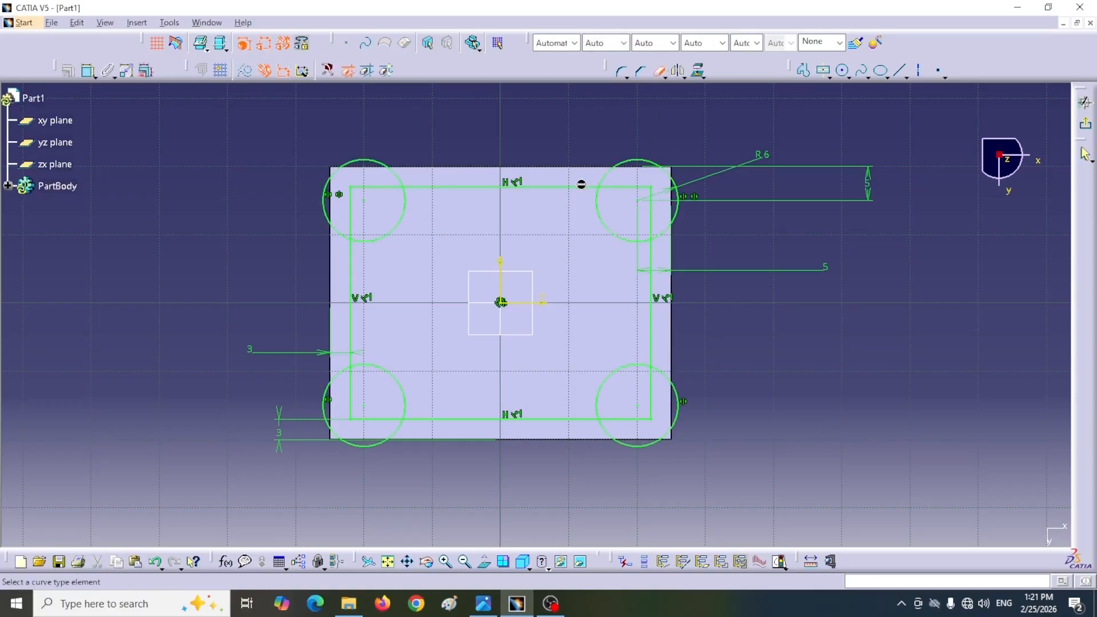
pyautogui.click(626, 190)
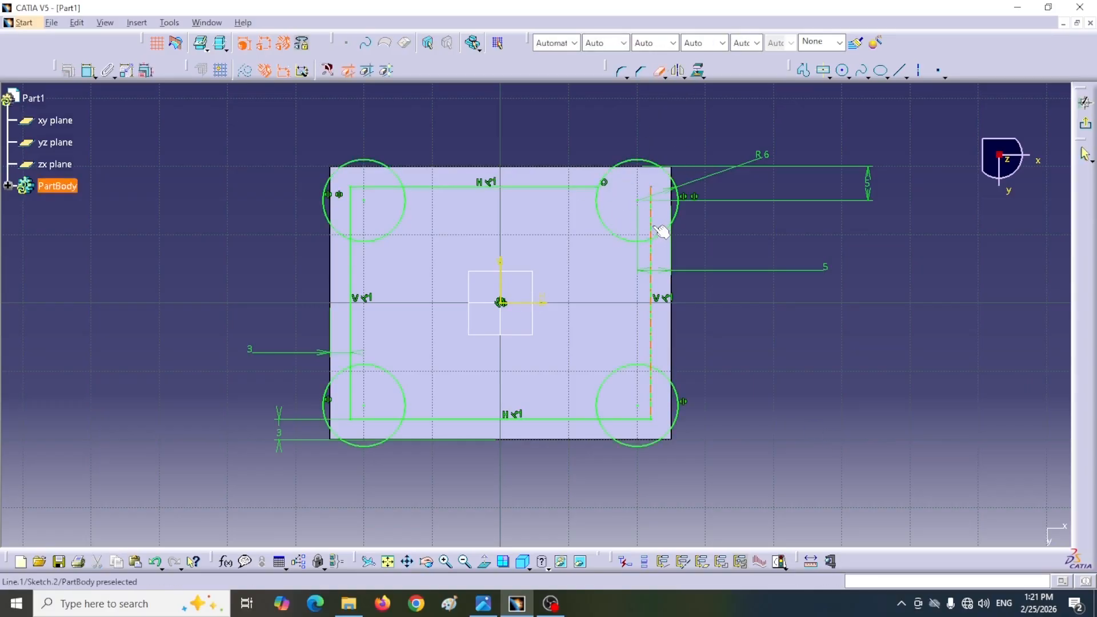
pyautogui.click(649, 224)
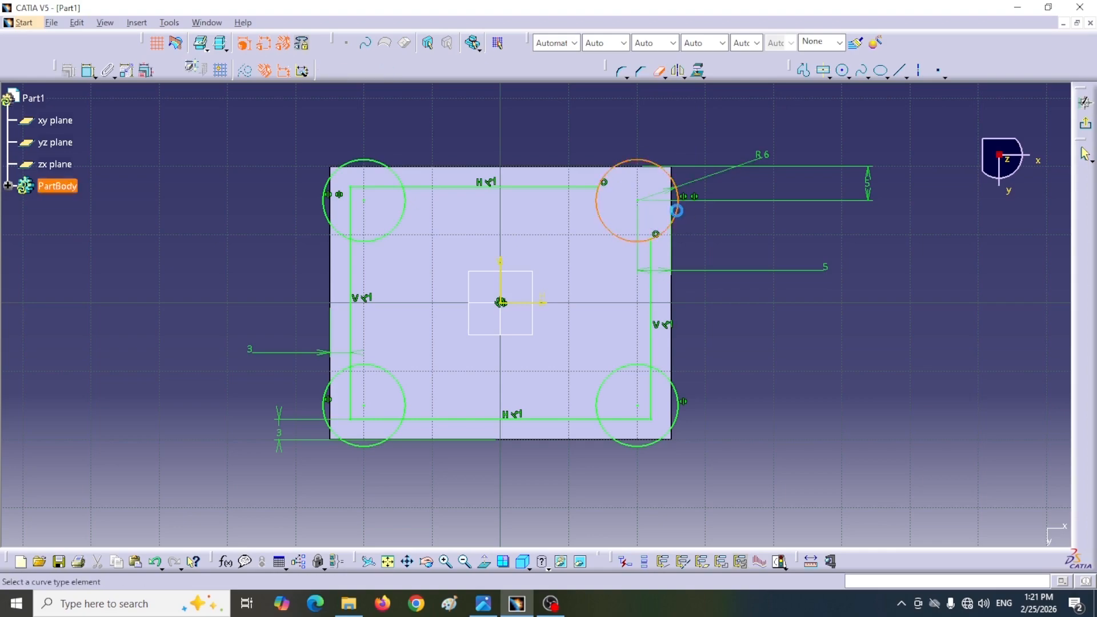
pyautogui.click(676, 212)
pyautogui.click(379, 188)
pyautogui.click(349, 217)
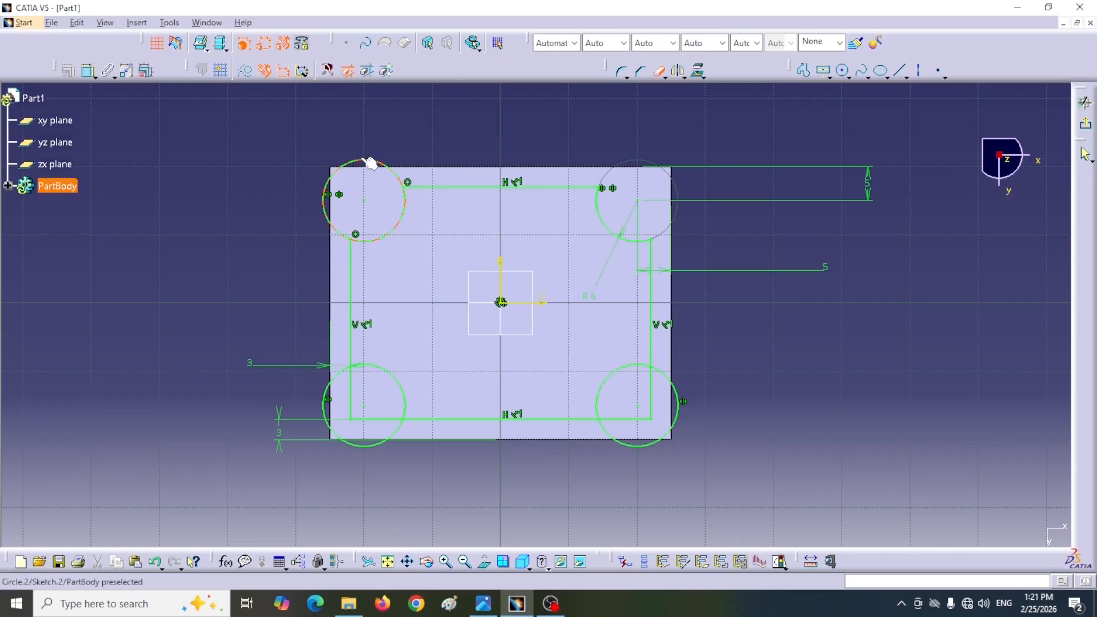
pyautogui.click(368, 164)
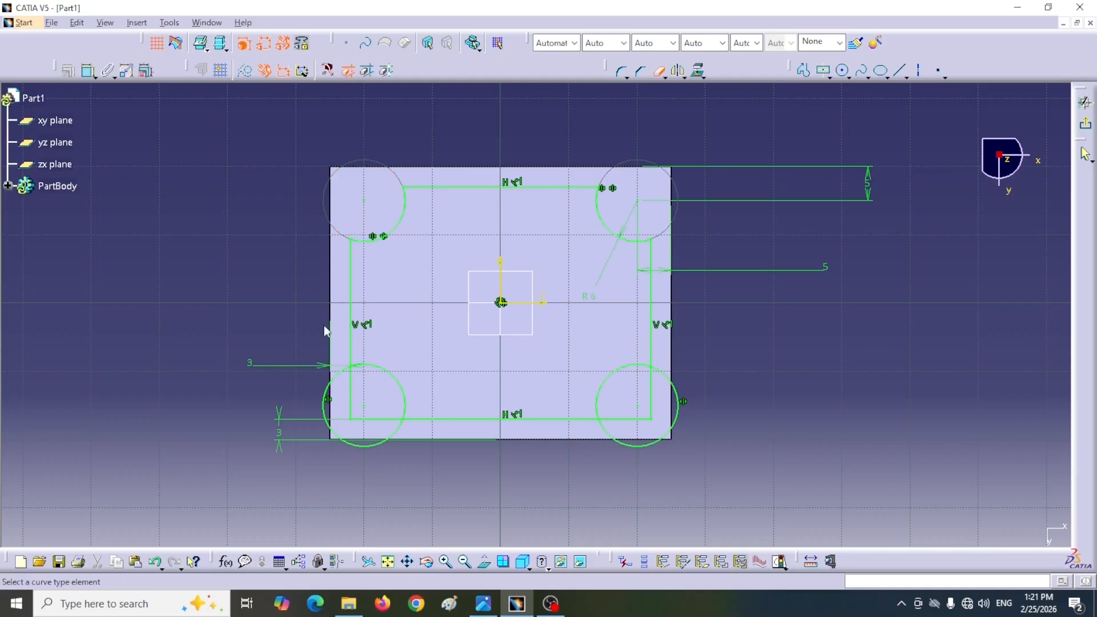
# Step: Quick-trim the rectangle's two lower corners and their outer circle arcs in the same way, and exit the sketch
pyautogui.click(349, 388)
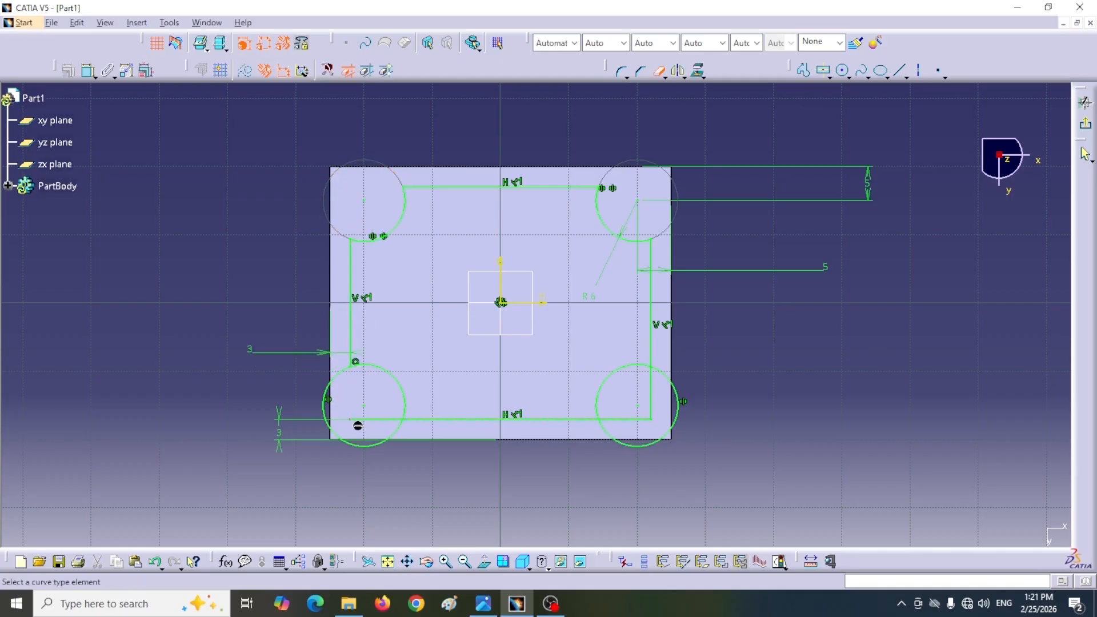
pyautogui.click(383, 424)
pyautogui.click(358, 447)
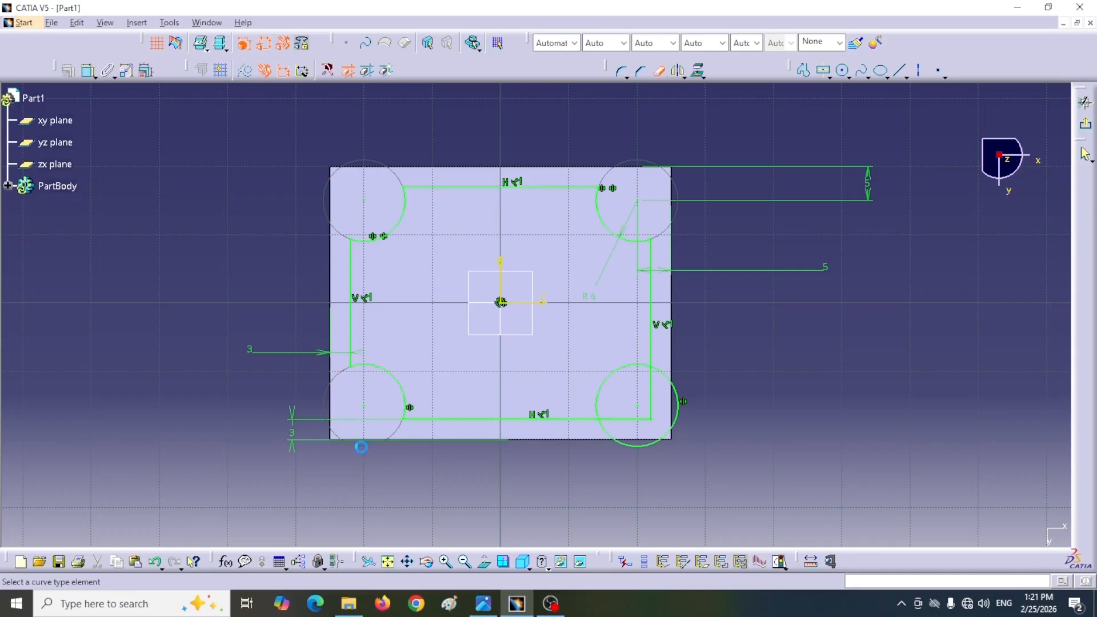
pyautogui.click(653, 395)
pyautogui.click(626, 419)
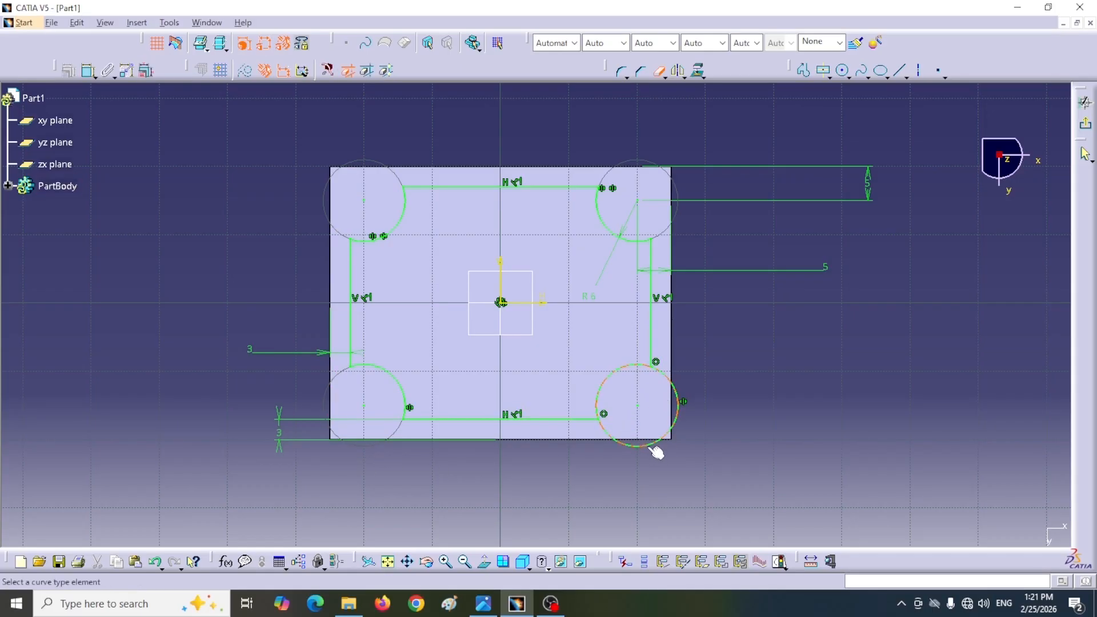
pyautogui.click(675, 440)
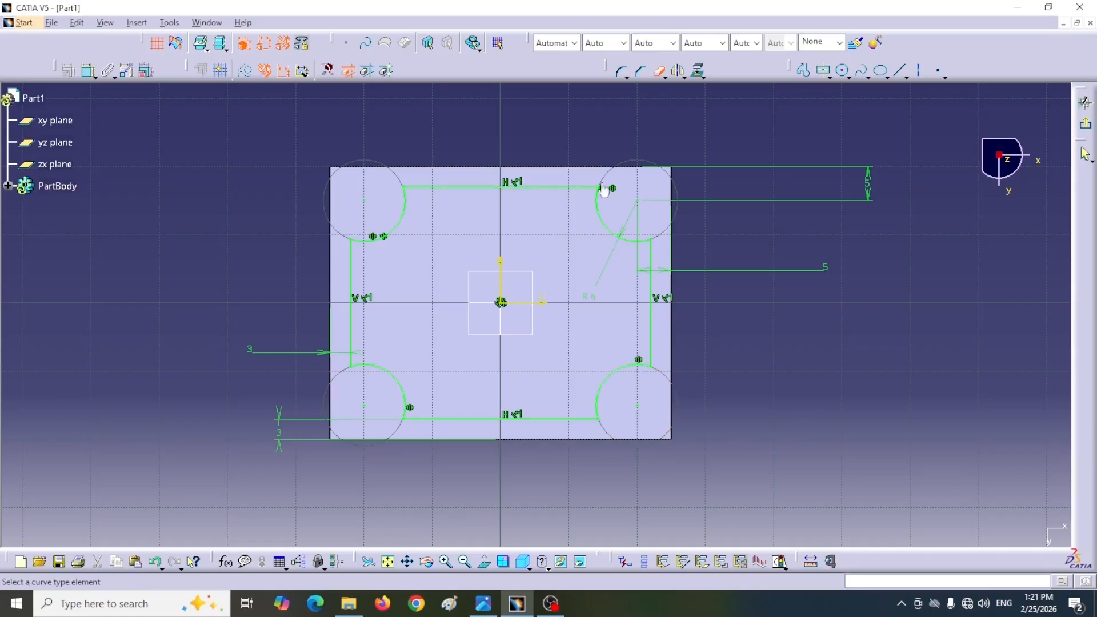
pyautogui.click(1084, 123)
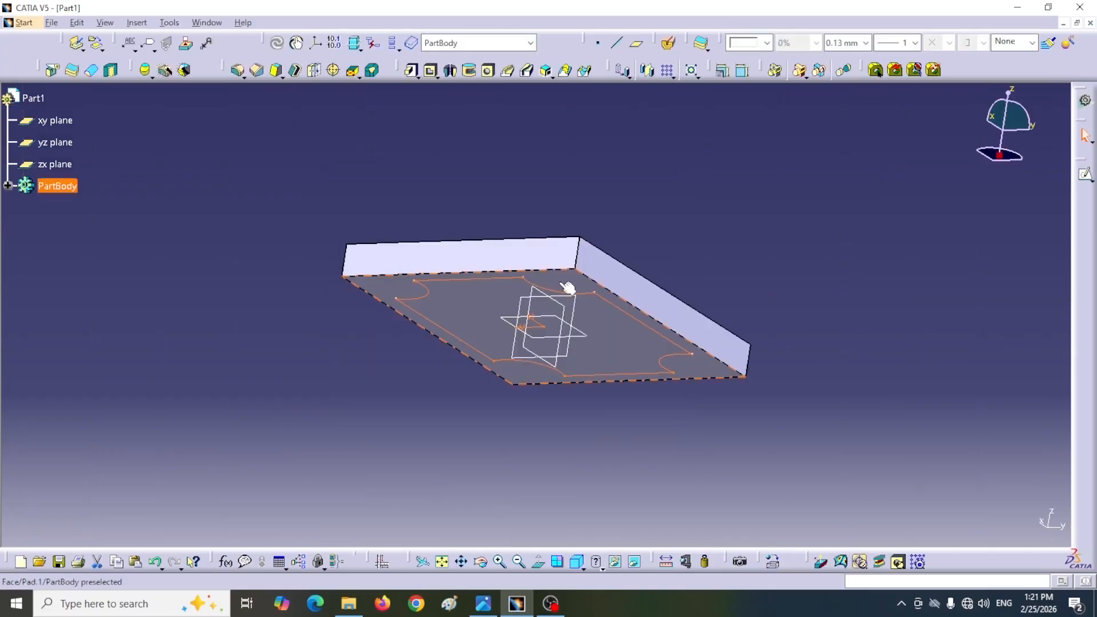
# Step: Cut a 2 mm deep pocket into the plate's underside from the profile with inward-curving corners, checking the depth on the reference drawing
pyautogui.click(431, 71)
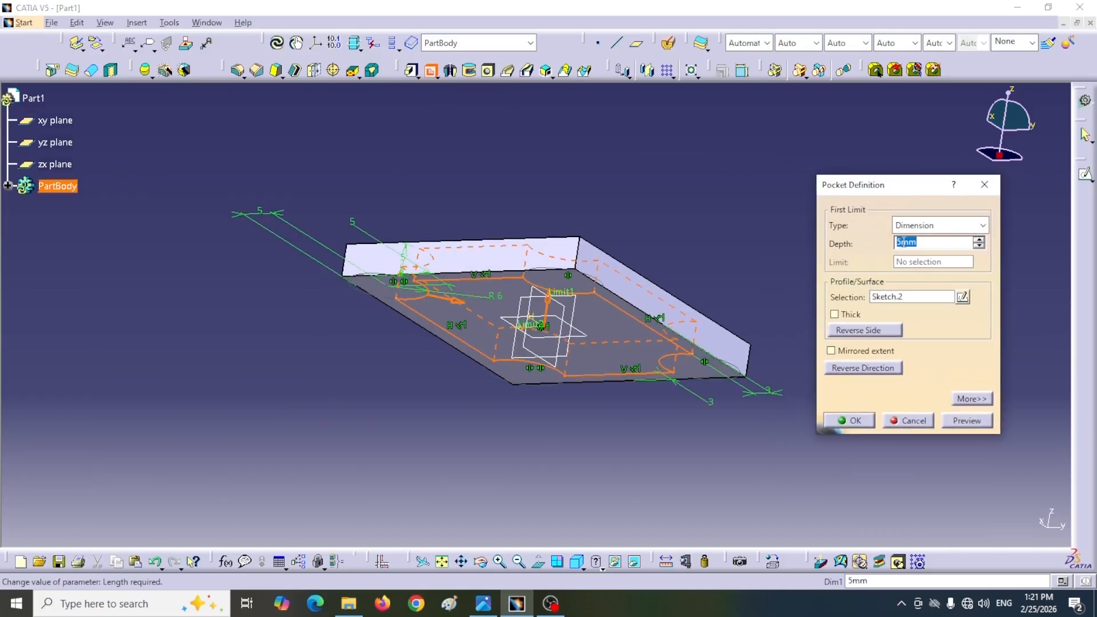
pyautogui.click(483, 603)
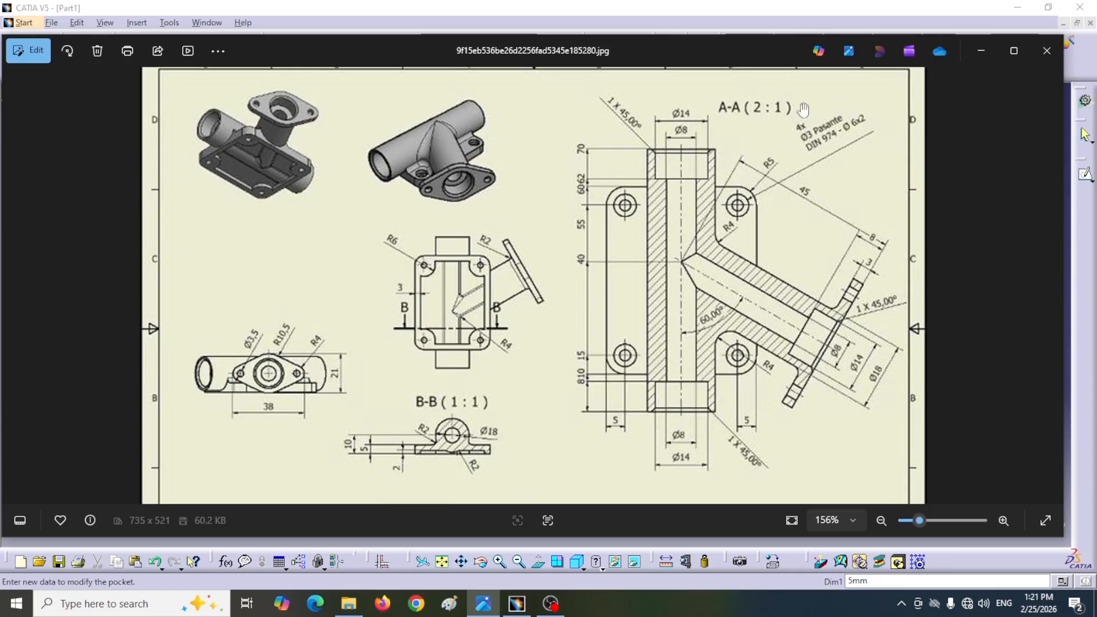
pyautogui.click(979, 51)
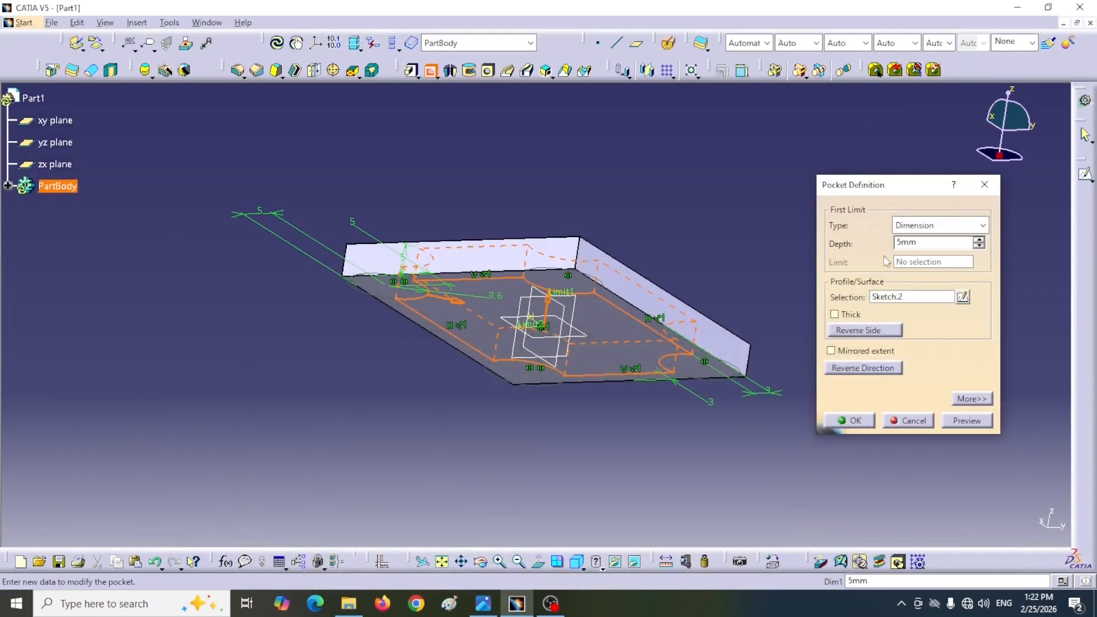
pyautogui.moveTo(920, 243); pyautogui.dragTo(895, 244)
pyautogui.write('2')
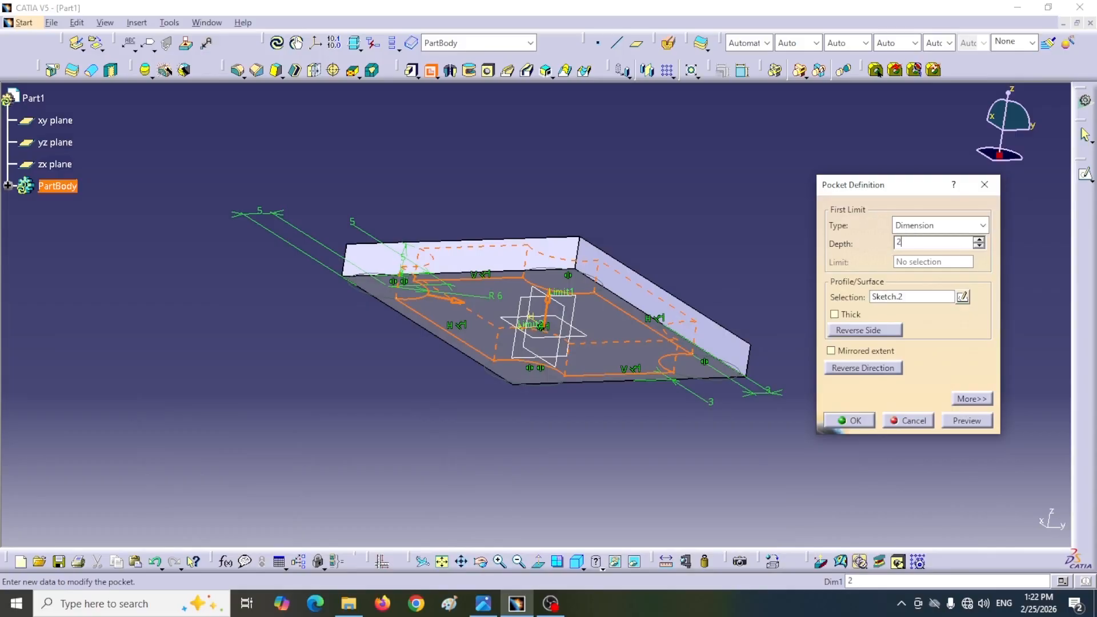
pyautogui.click(852, 421)
pyautogui.moveTo(505, 469); pyautogui.dragTo(595, 269, button='middle')
# Step: Consult the pipe's section views in the reference drawing and sketch a circle of about 6.6 mm radius above the plate on the yz plane
pyautogui.click(551, 601)
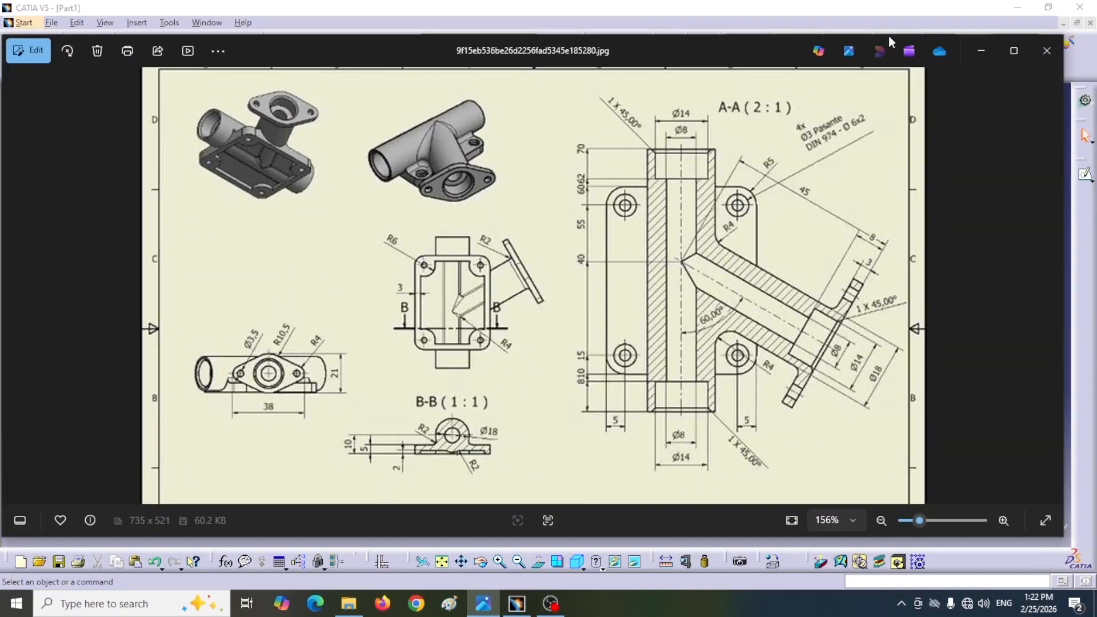
pyautogui.click(980, 50)
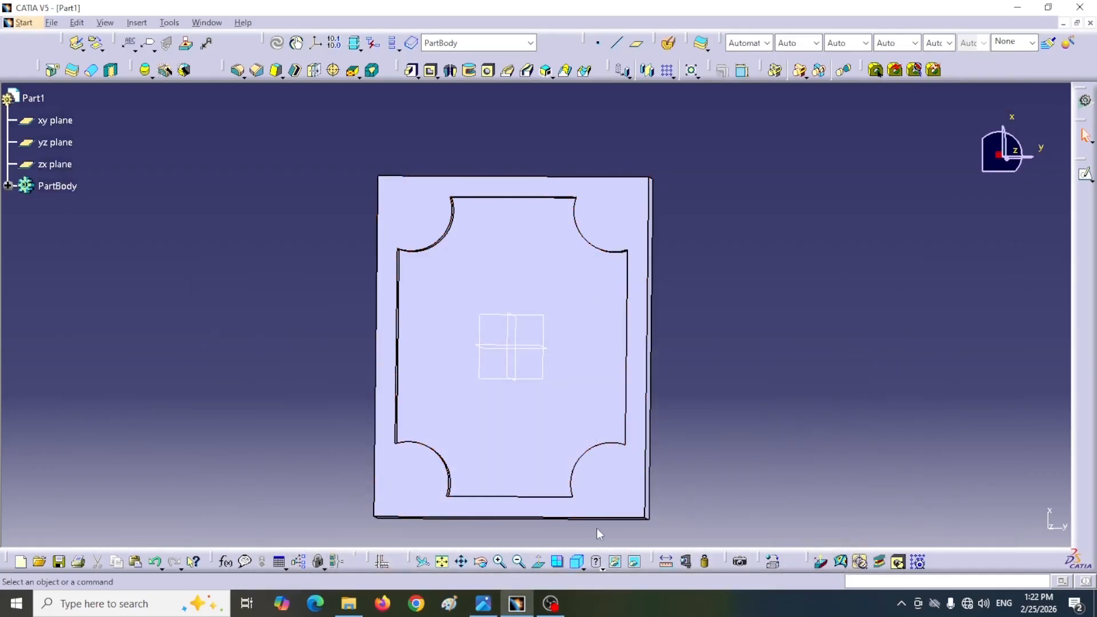
pyautogui.hotkey('alt', 'Tab')
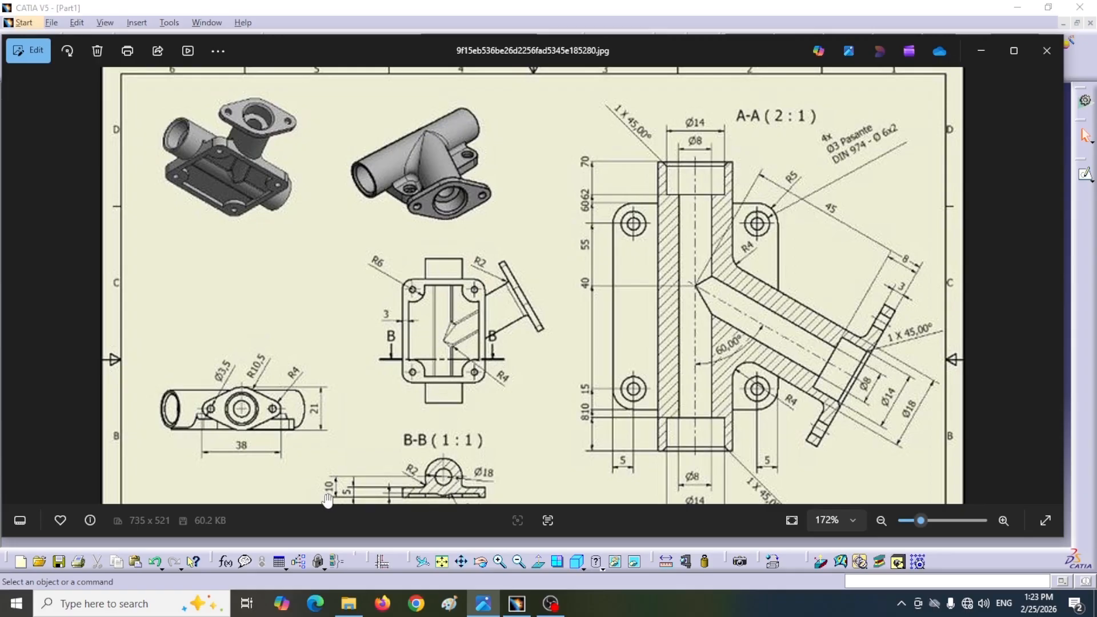
pyautogui.moveTo(358, 420); pyautogui.dragTo(360, 371)
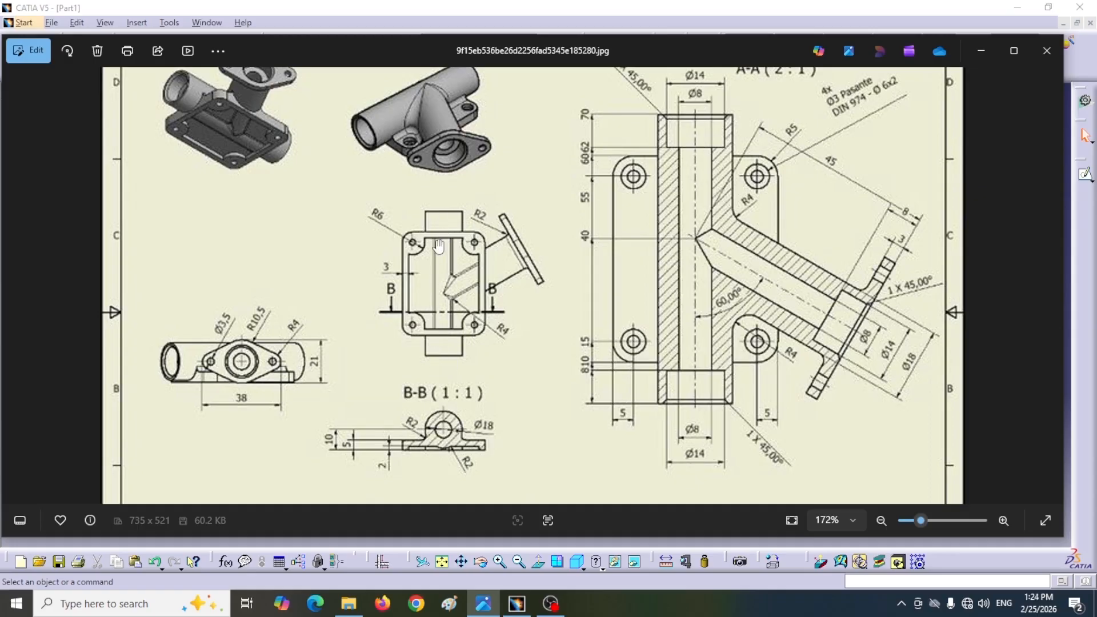
pyautogui.click(981, 51)
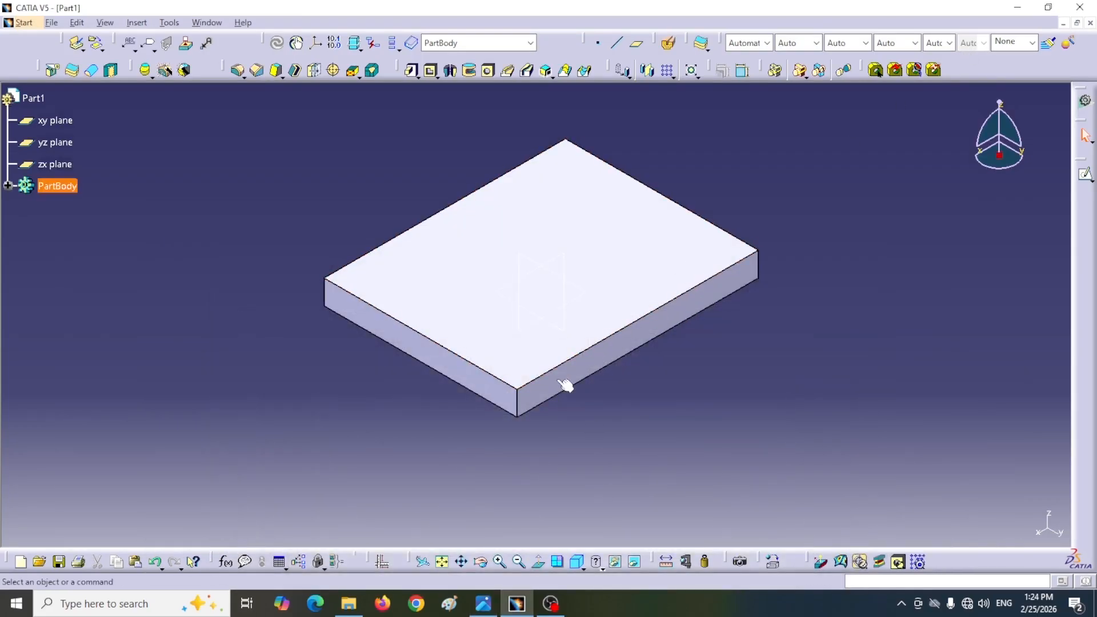
pyautogui.click(569, 332)
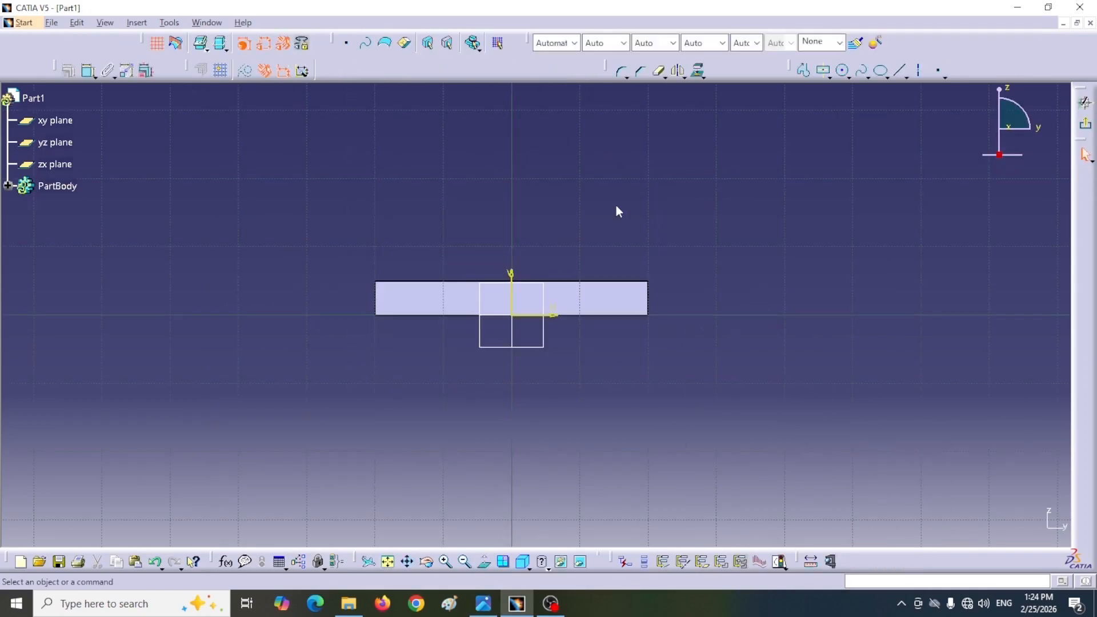
pyautogui.click(437, 159)
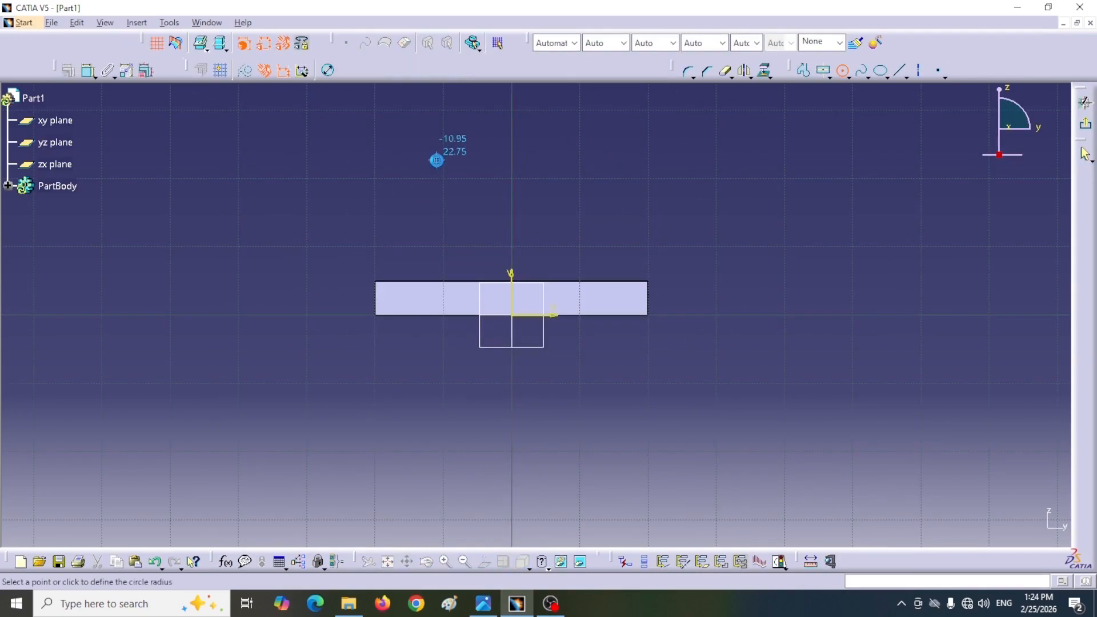
pyautogui.click(448, 207)
pyautogui.click(684, 228)
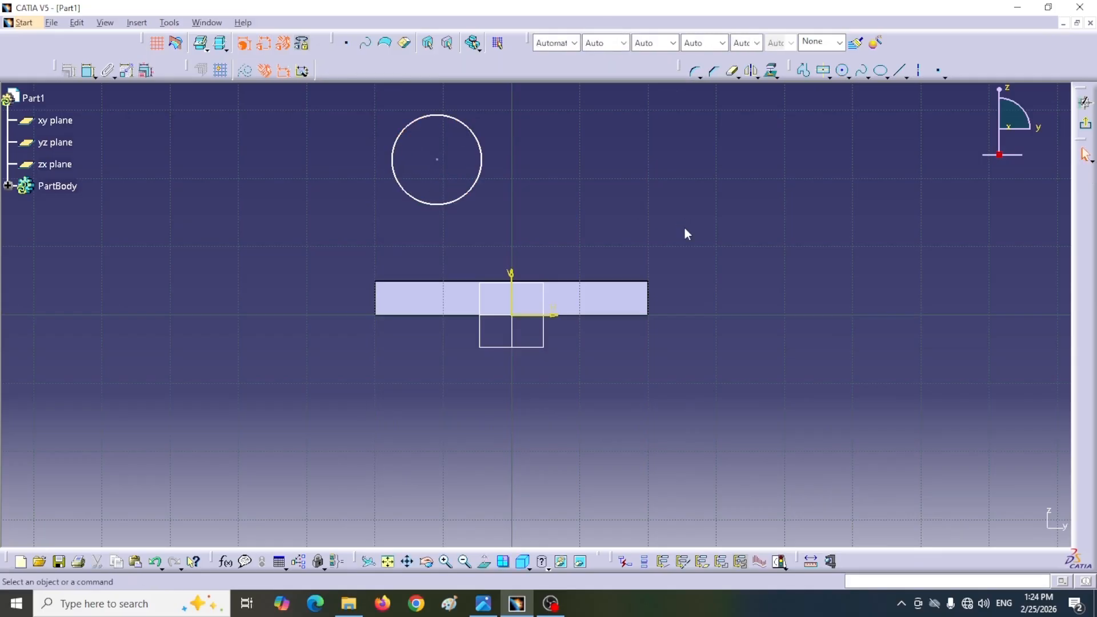
# Step: Dimension the circle as a diameter and set it to 18 mm as given in section B-B of the reference drawing
pyautogui.click(89, 70)
pyautogui.click(484, 193)
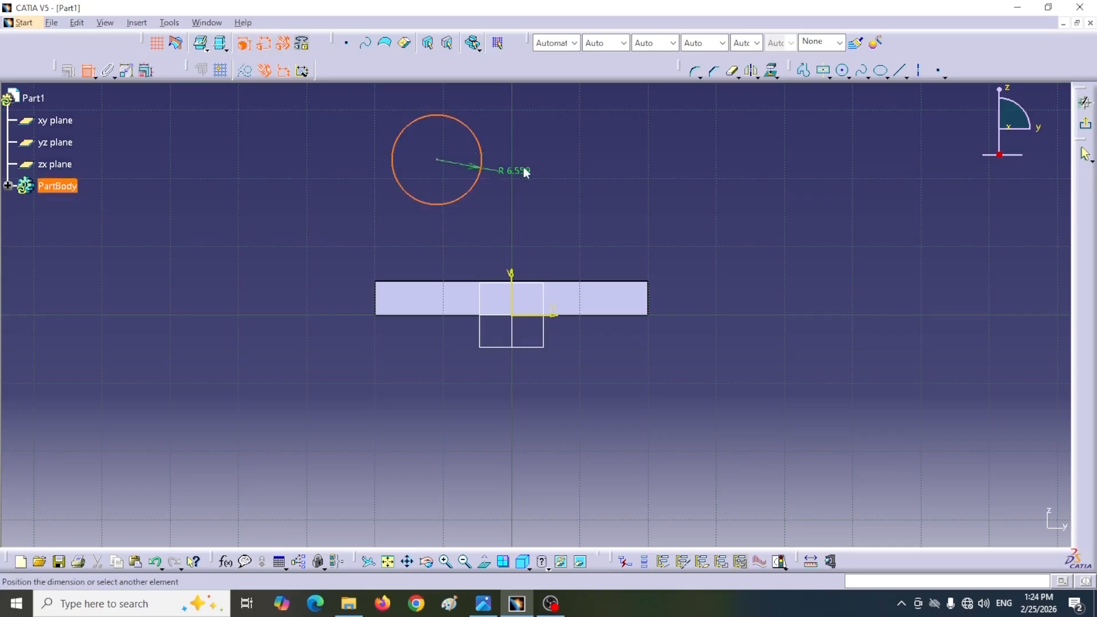
pyautogui.click(540, 143)
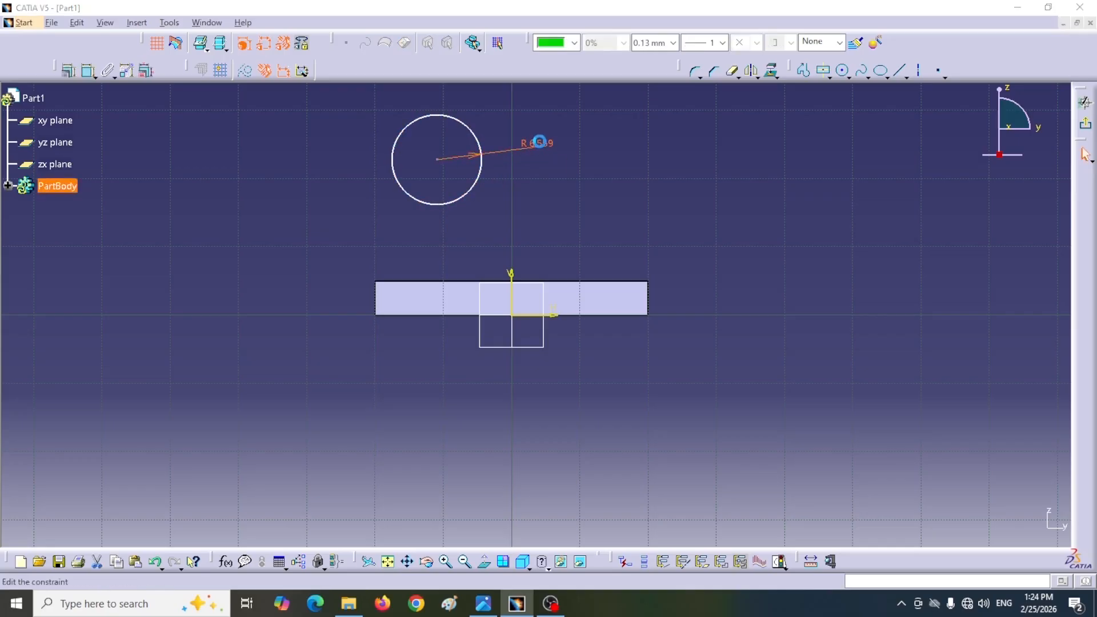
pyautogui.doubleClick(541, 143)
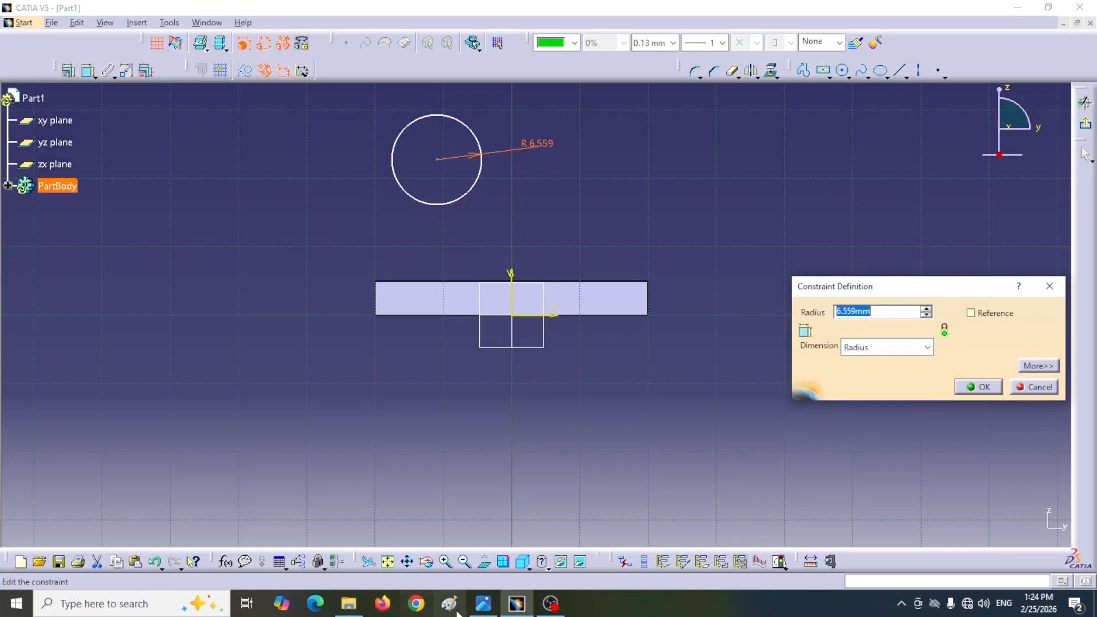
pyautogui.click(483, 603)
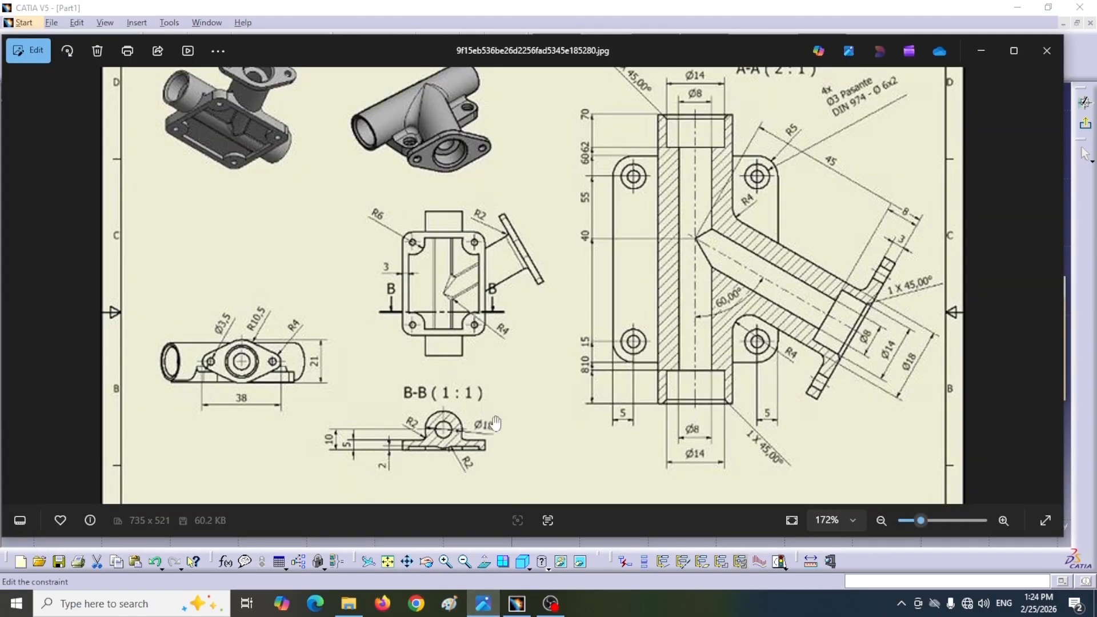
pyautogui.click(979, 52)
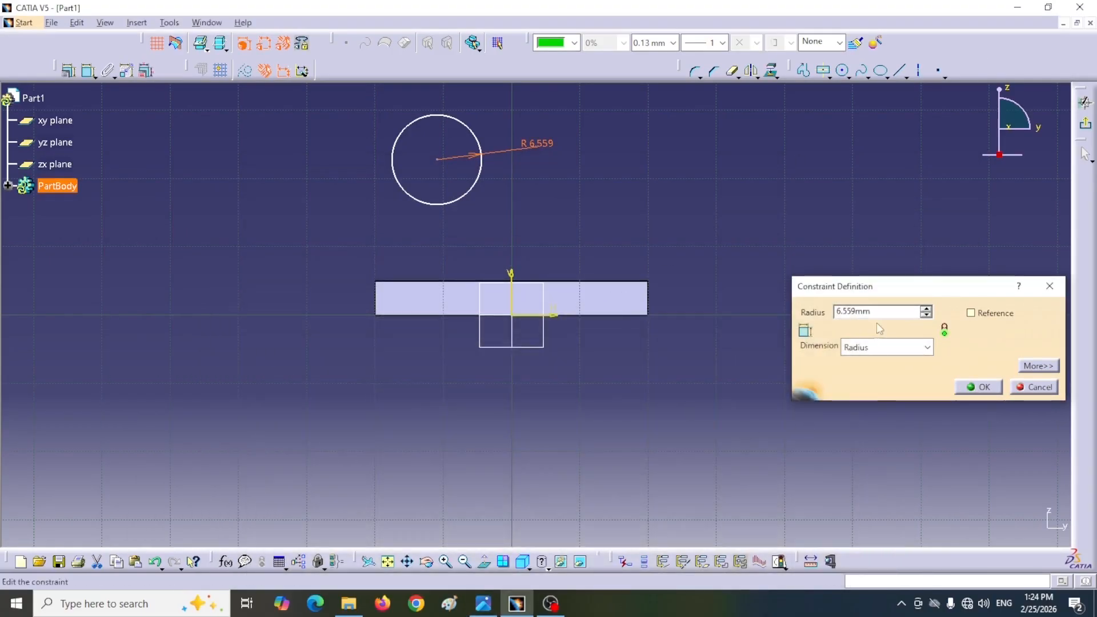
pyautogui.click(923, 348)
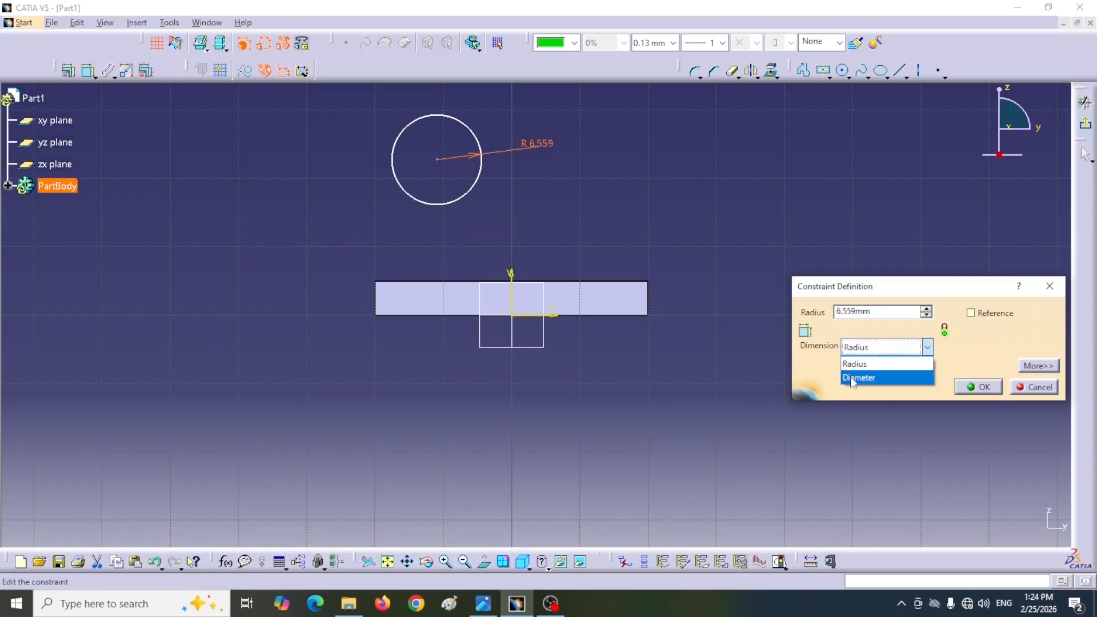
pyautogui.click(857, 378)
pyautogui.moveTo(879, 312); pyautogui.dragTo(832, 313)
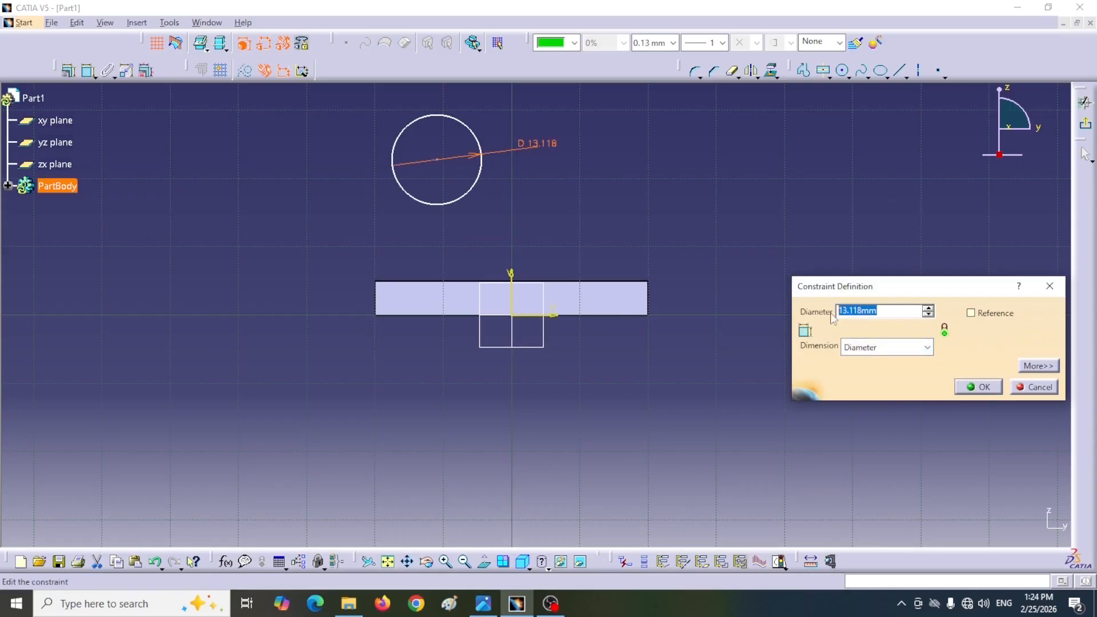
pyautogui.write('18')
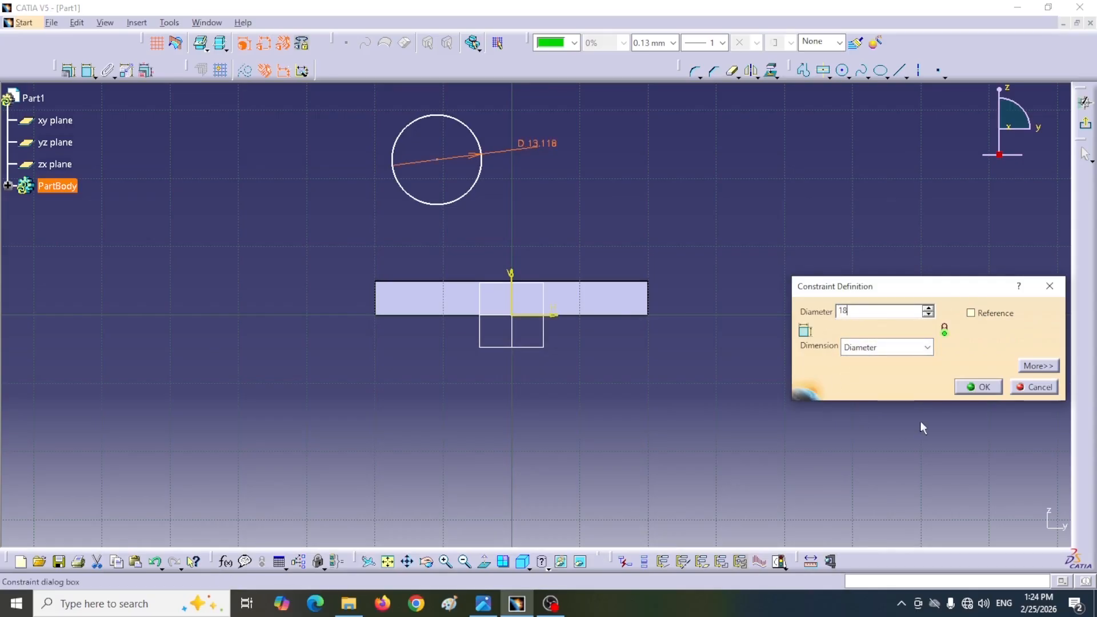
pyautogui.click(977, 387)
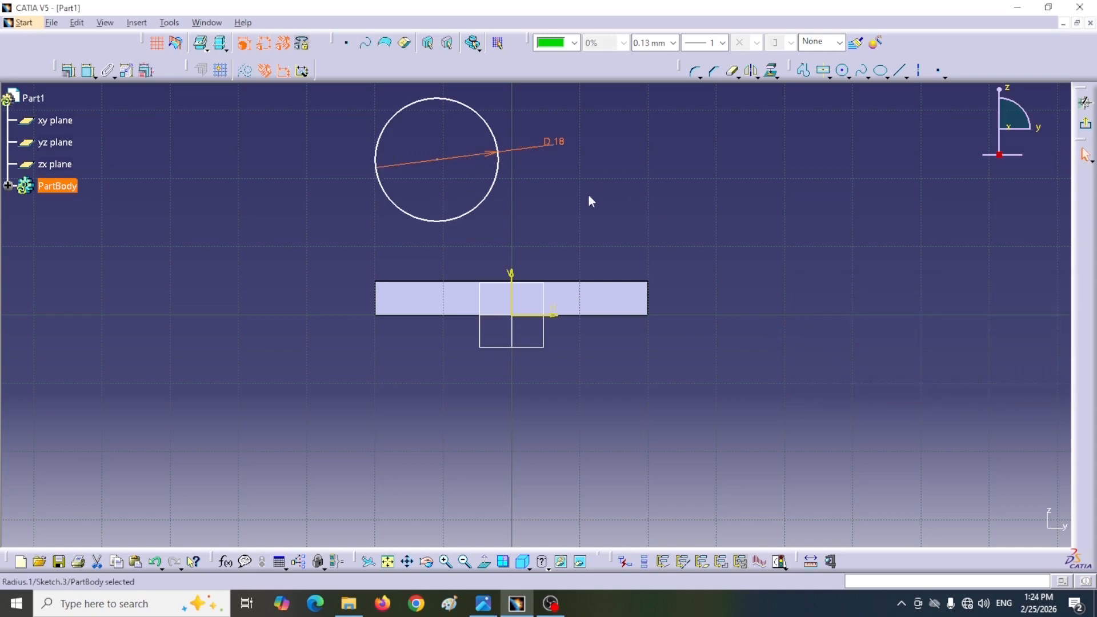
# Step: Constrain the circle's centre to coincide with the vertical sketch axis
pyautogui.moveTo(589, 195); pyautogui.dragTo(596, 214, button='middle')
pyautogui.click(89, 70)
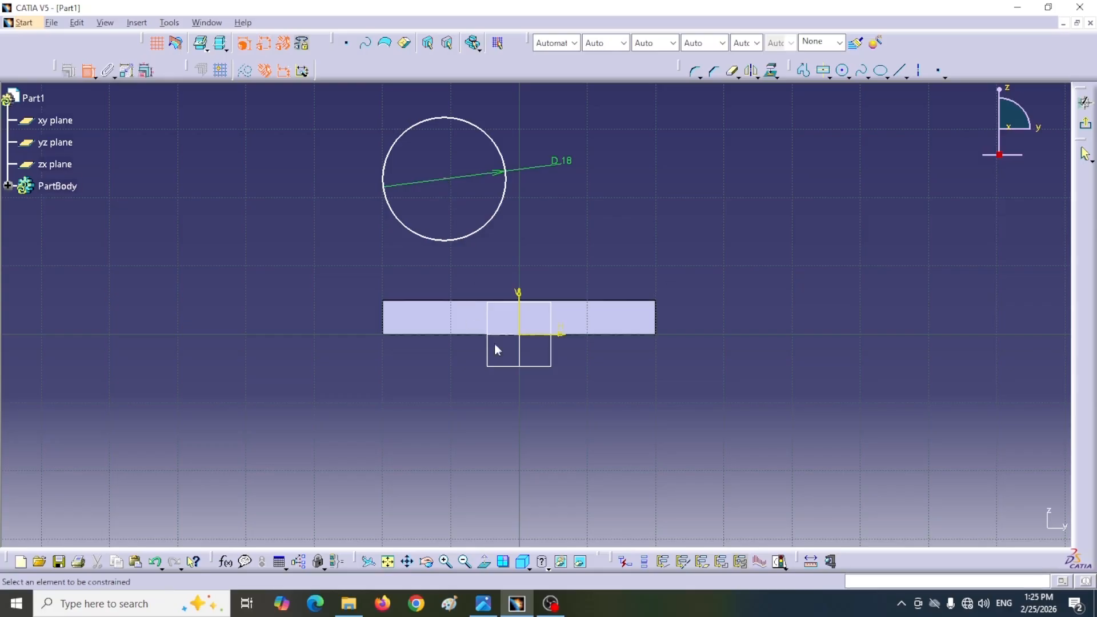
pyautogui.click(526, 319)
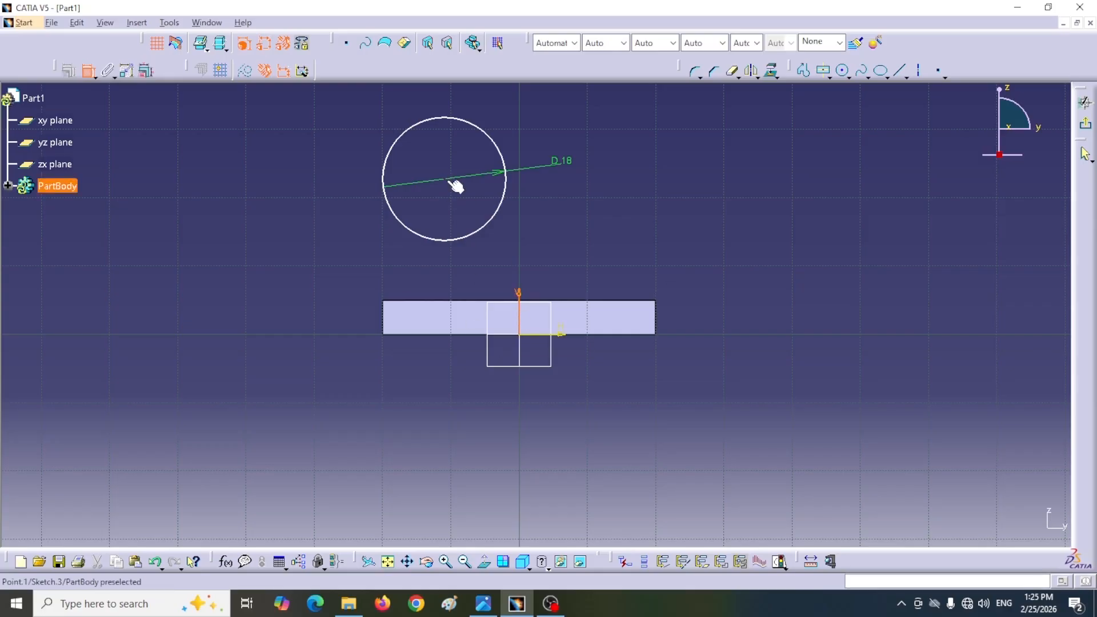
pyautogui.click(453, 183)
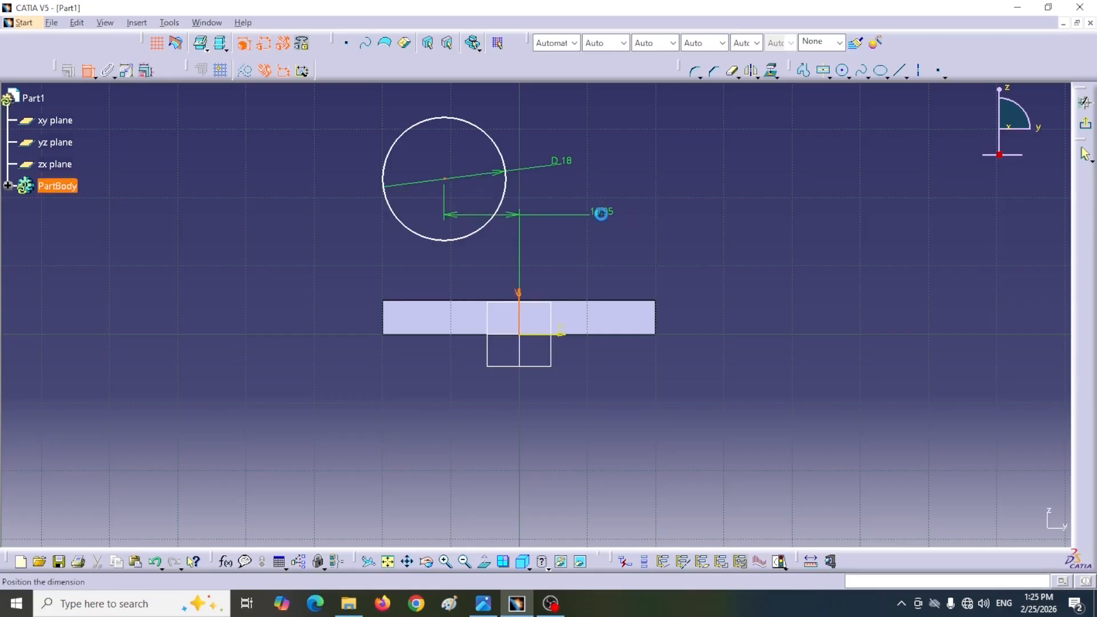
pyautogui.rightClick(601, 214)
pyautogui.click(646, 277)
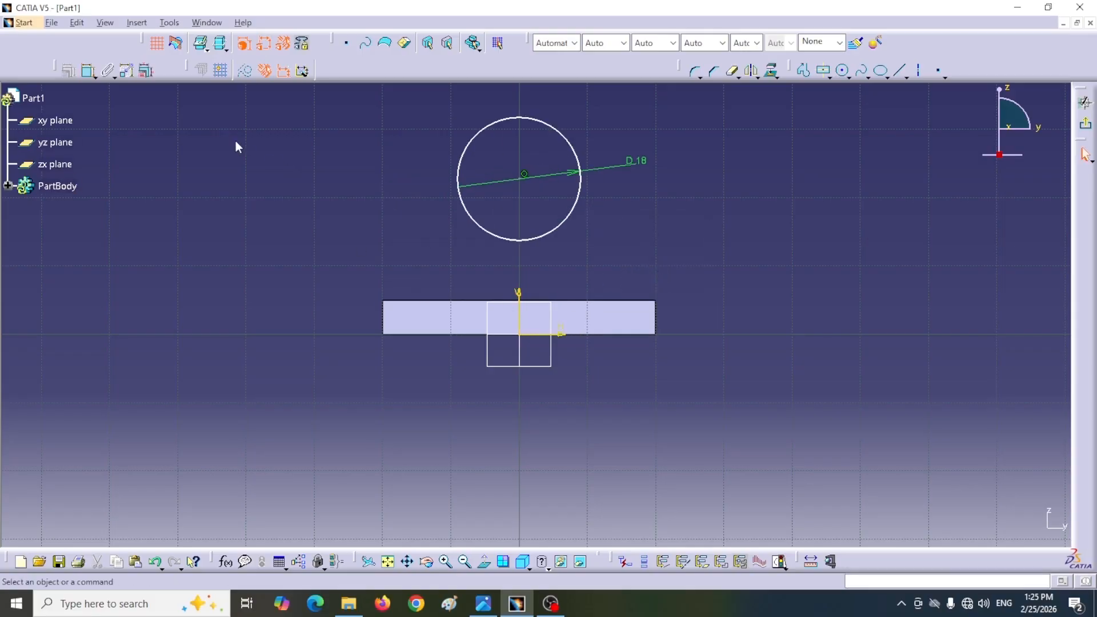
# Step: Constrain the circle's centre to 10 mm above the horizontal sketch axis and exit the sketch
pyautogui.click(89, 71)
pyautogui.click(521, 181)
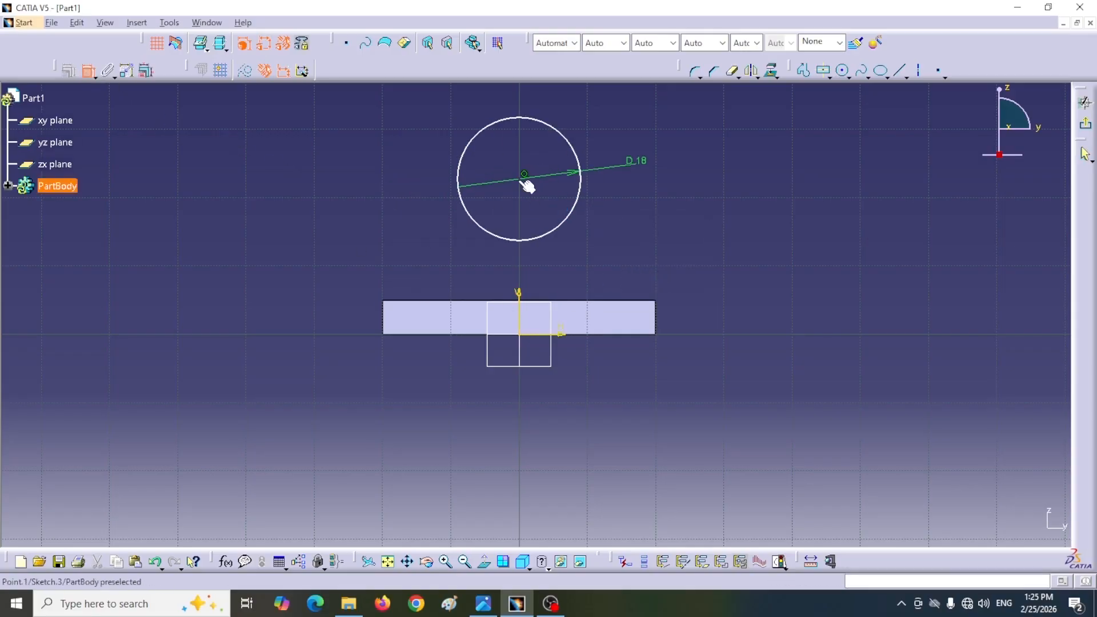
pyautogui.click(552, 334)
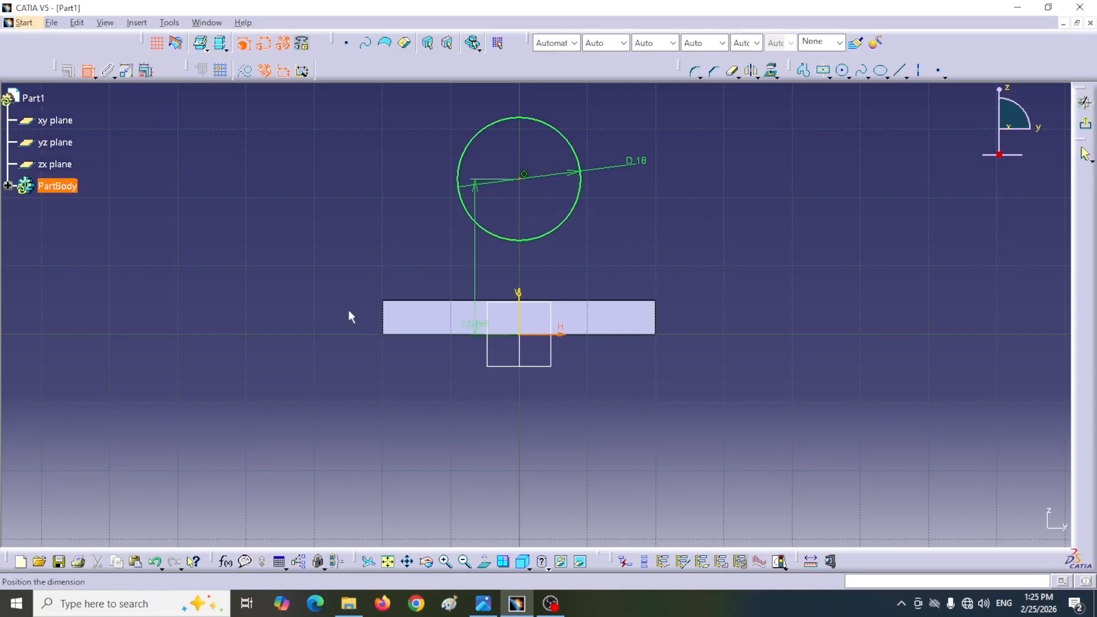
pyautogui.click(310, 298)
pyautogui.doubleClick(309, 299)
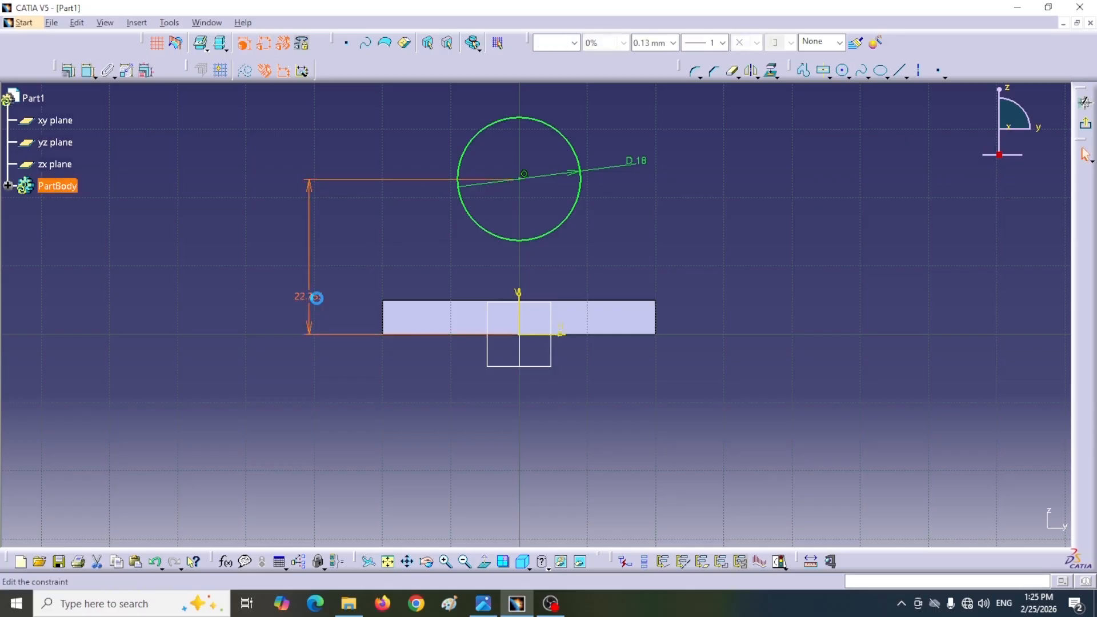
pyautogui.write('10')
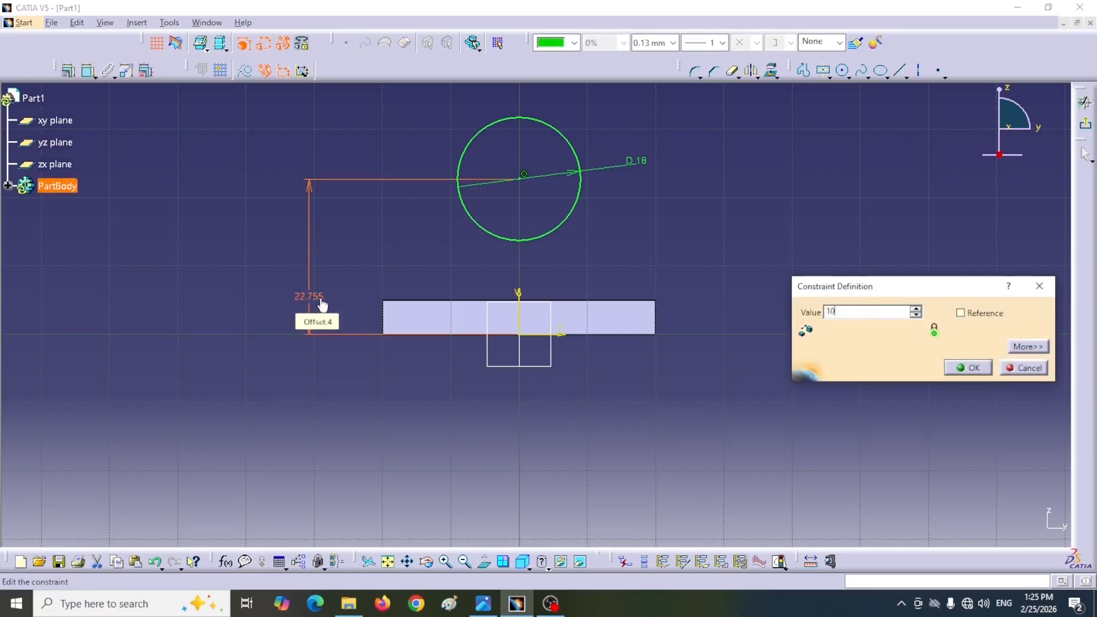
pyautogui.click(962, 368)
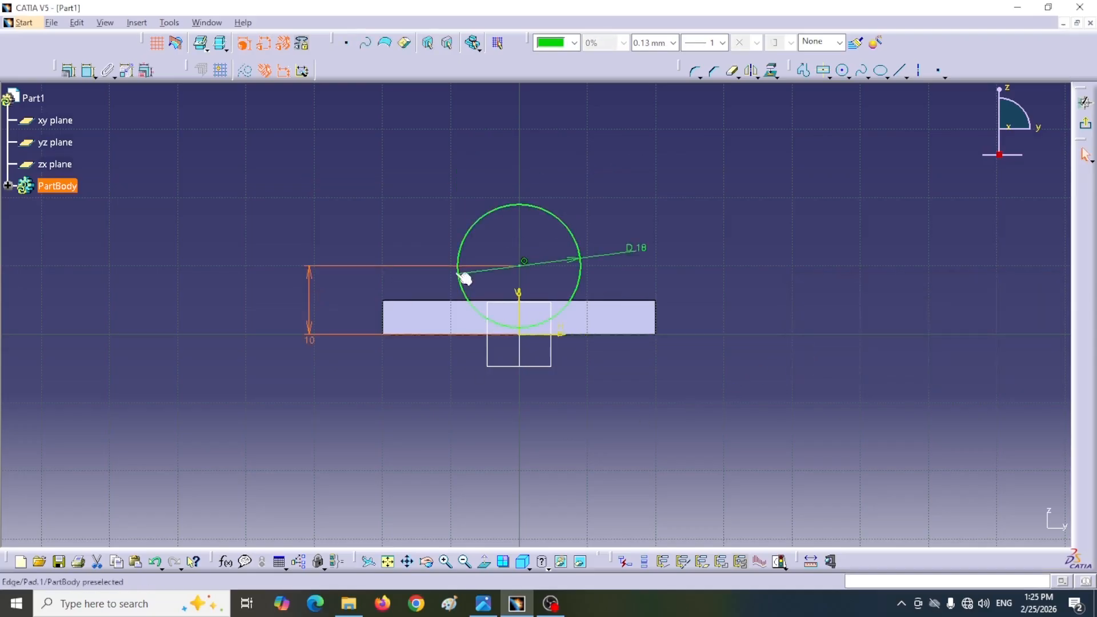
pyautogui.click(1085, 123)
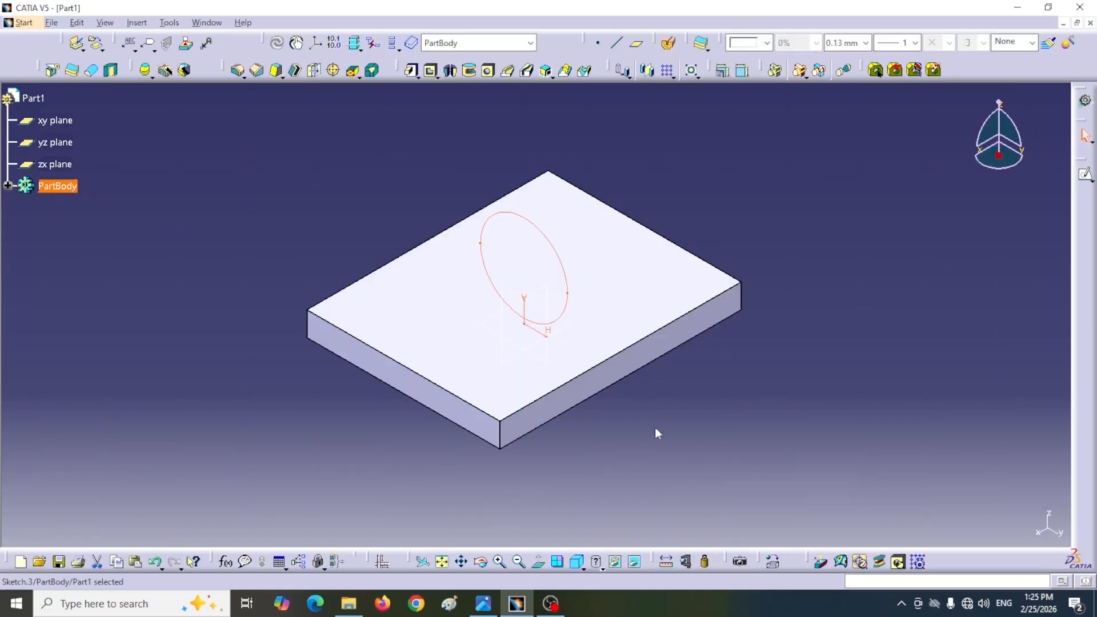
# Step: Pad the 18 mm circle by 35 mm with mirrored extent to form the main pipe cylinder
pyautogui.click(411, 73)
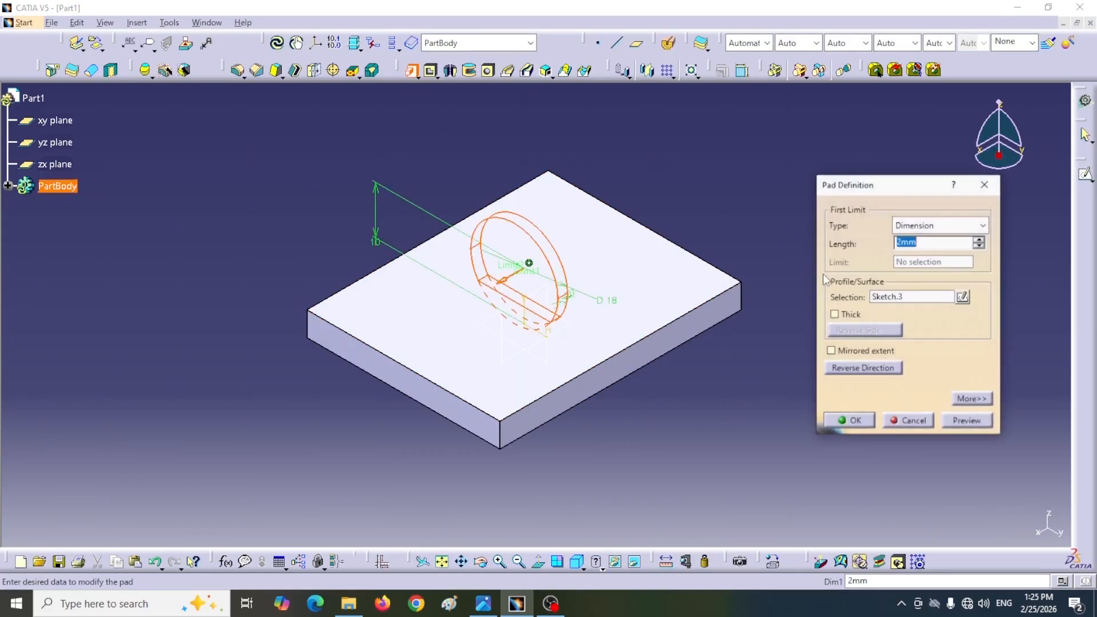
pyautogui.moveTo(907, 192); pyautogui.dragTo(902, 216)
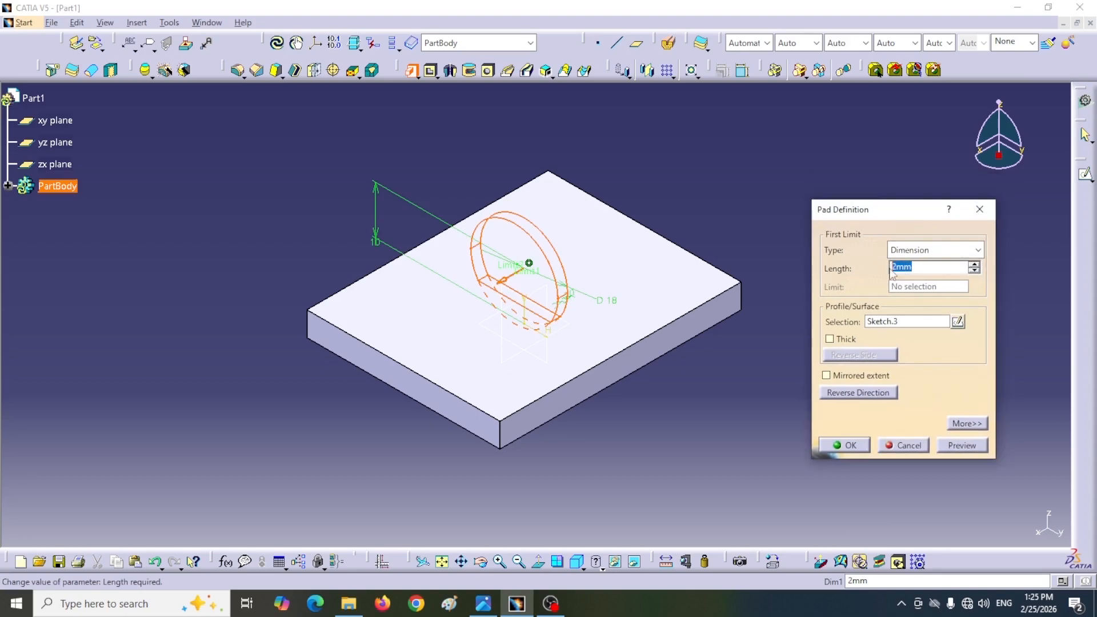
pyautogui.write('35')
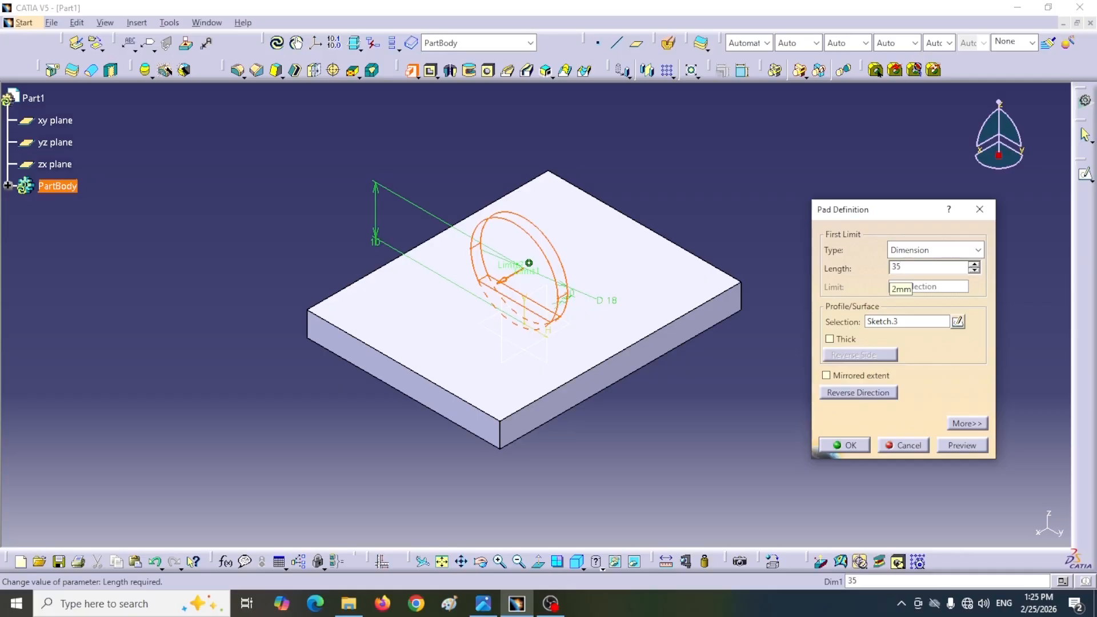
pyautogui.press('Return')
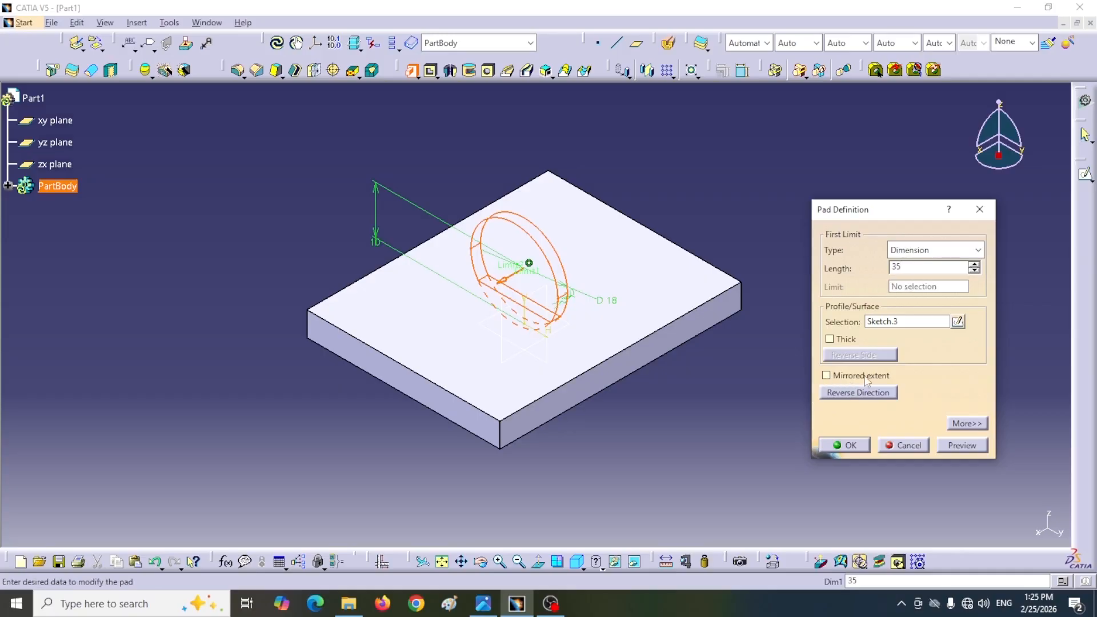
pyautogui.click(825, 376)
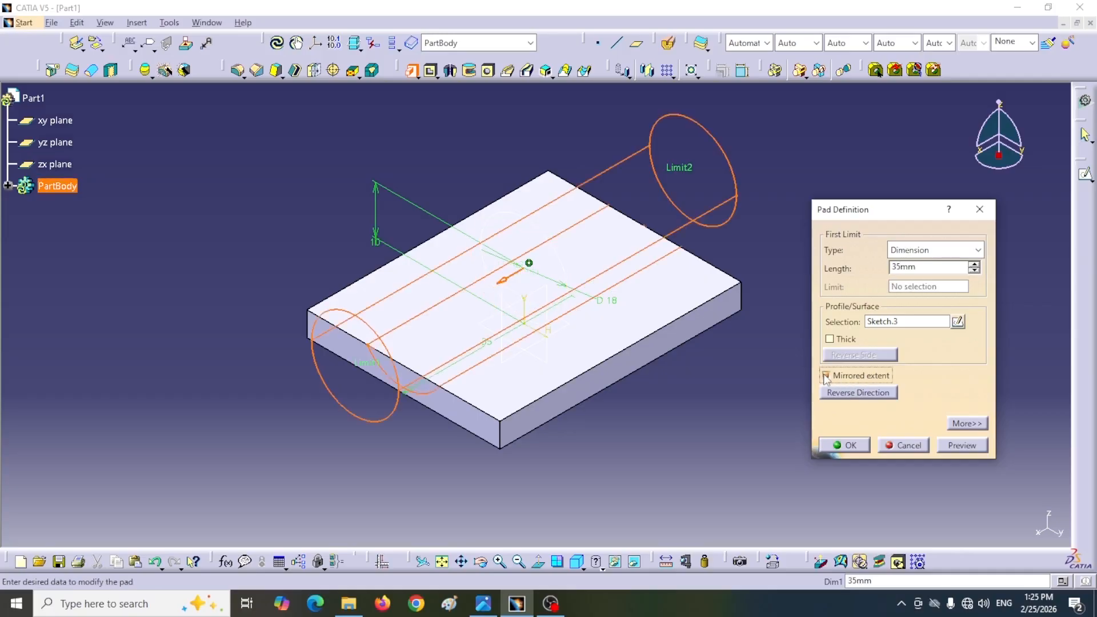
pyautogui.click(849, 445)
# Step: Consult section A-A of the reference drawing and colour the pipe's front end face blue as a marker
pyautogui.click(484, 603)
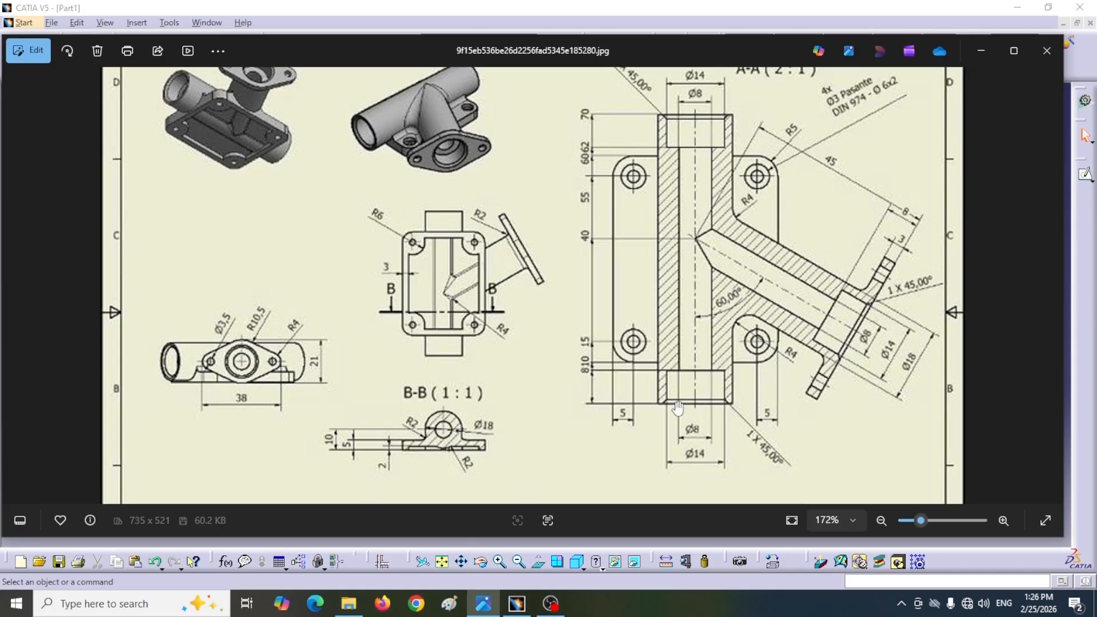
pyautogui.click(980, 50)
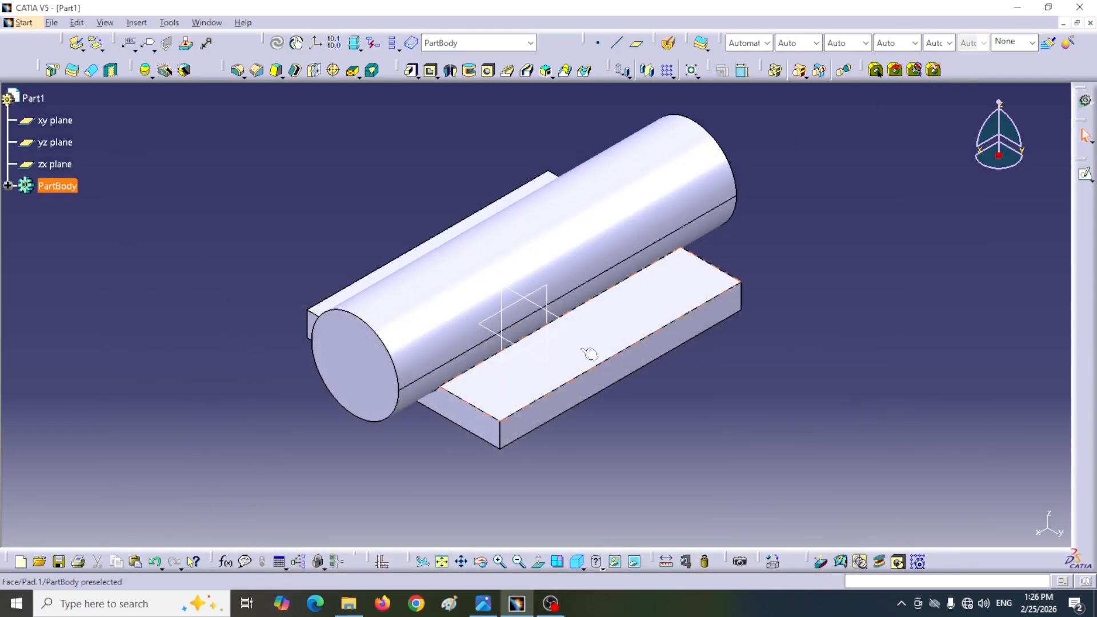
pyautogui.rightClick(354, 361)
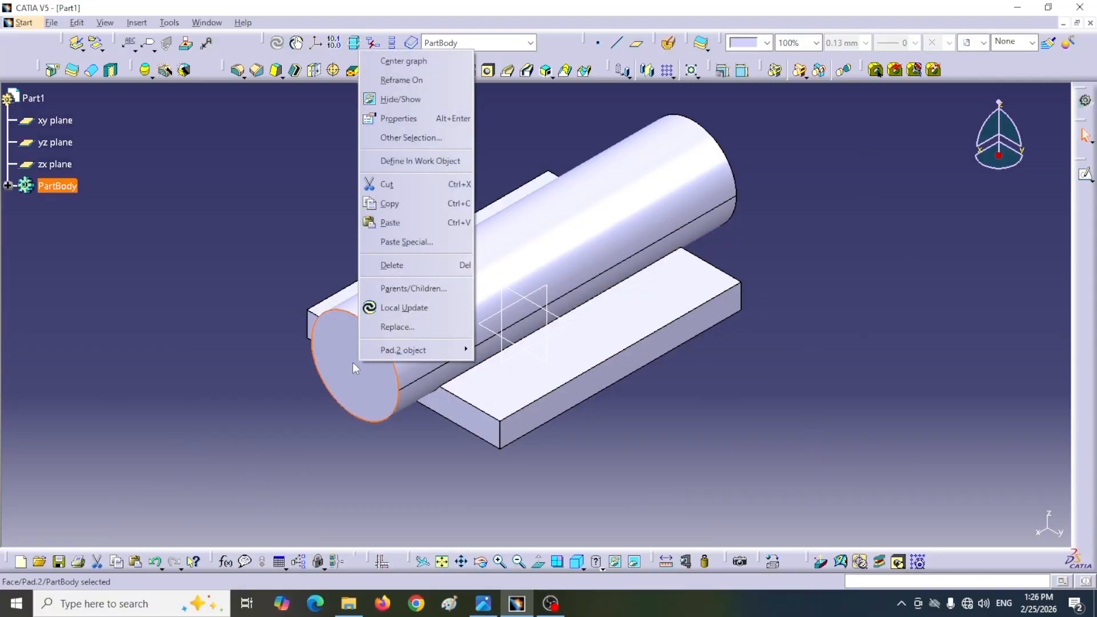
pyautogui.click(398, 121)
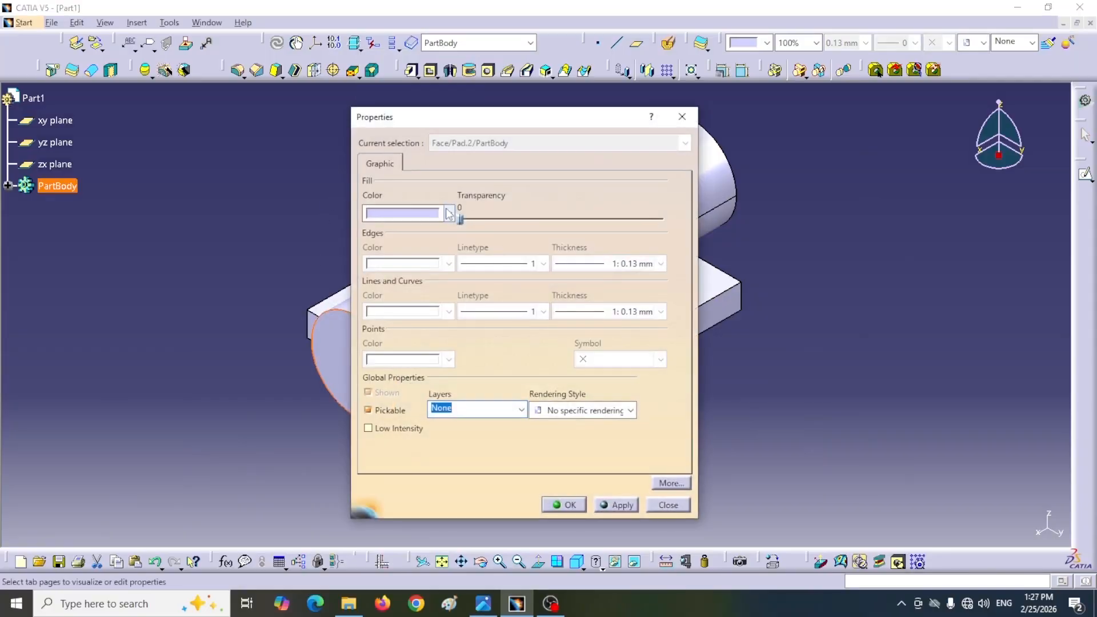
pyautogui.click(449, 213)
pyautogui.click(394, 338)
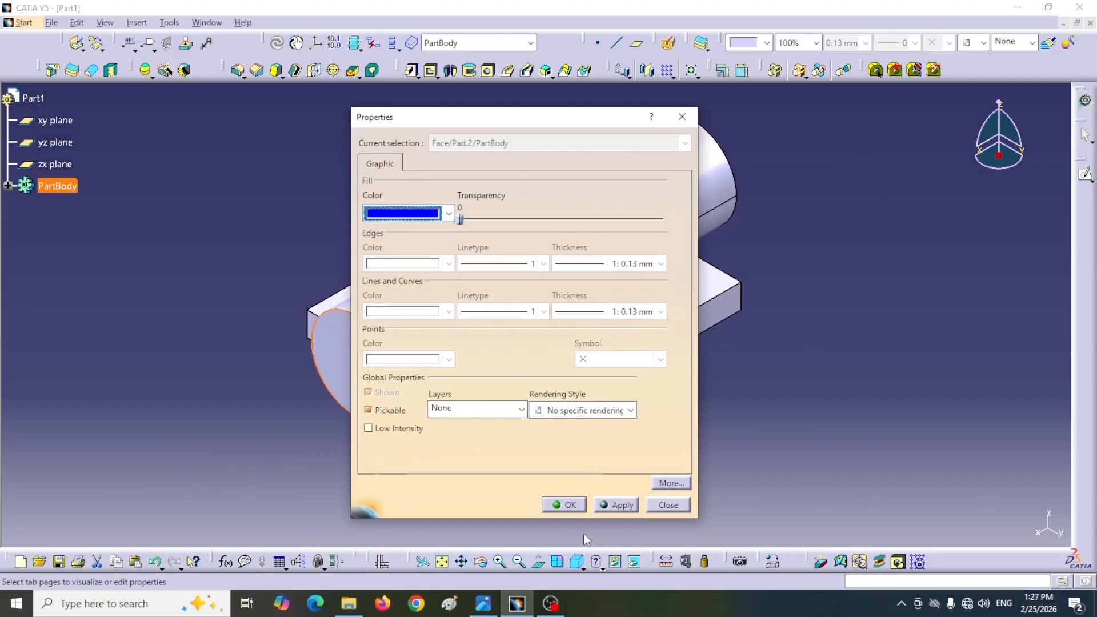
pyautogui.click(563, 505)
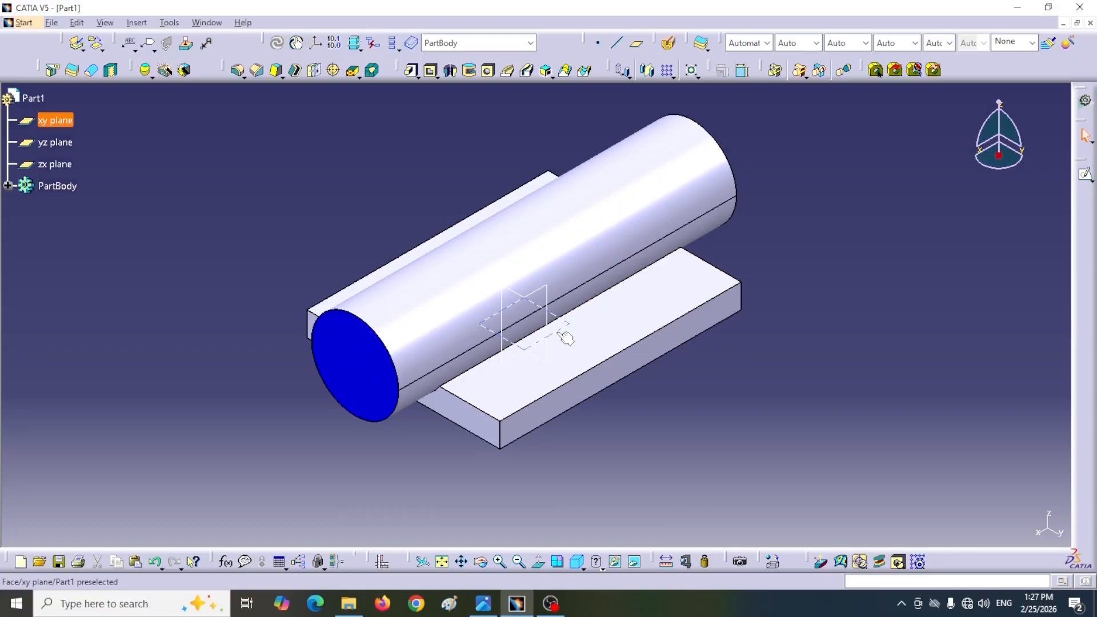
# Step: Create a reference plane offset 10 mm from the xy plane
pyautogui.moveTo(598, 385); pyautogui.dragTo(622, 421, button='middle')
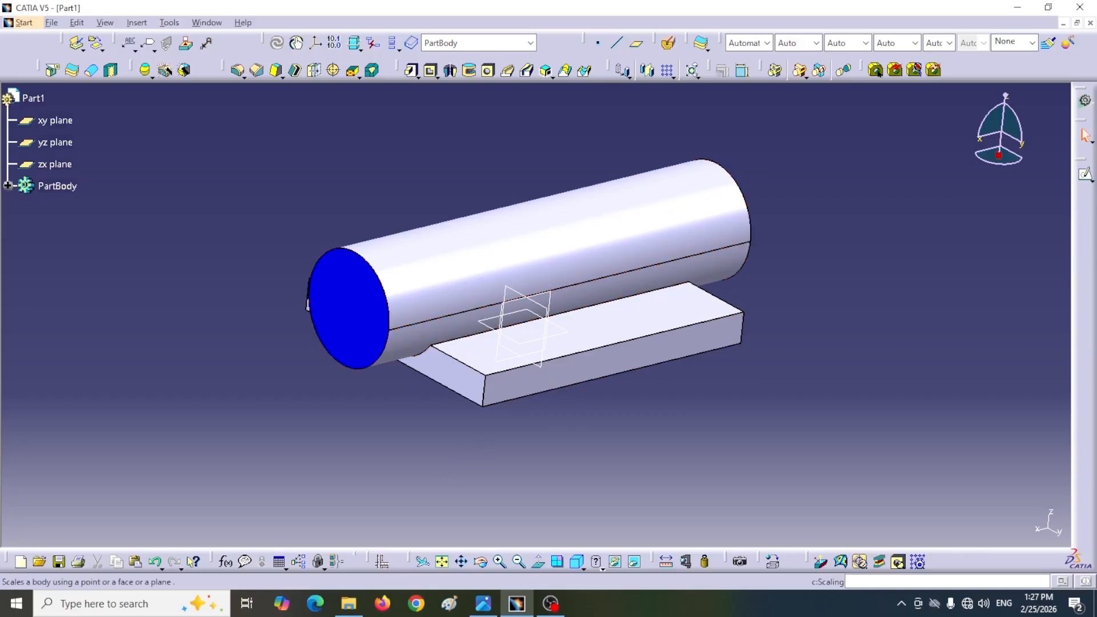
pyautogui.click(635, 44)
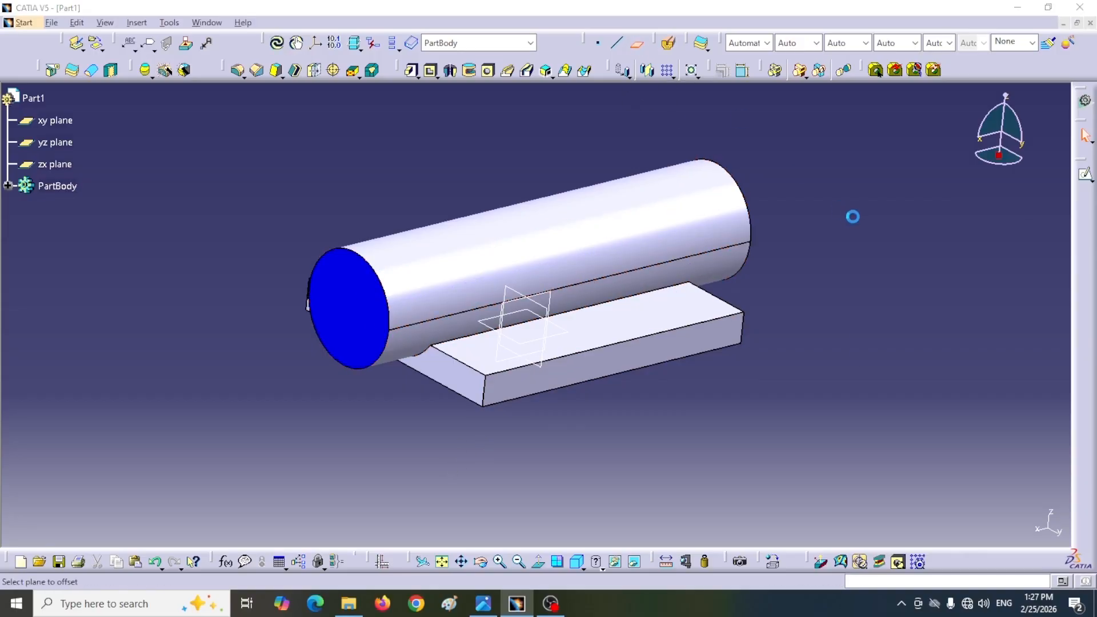
pyautogui.moveTo(922, 242); pyautogui.dragTo(877, 238)
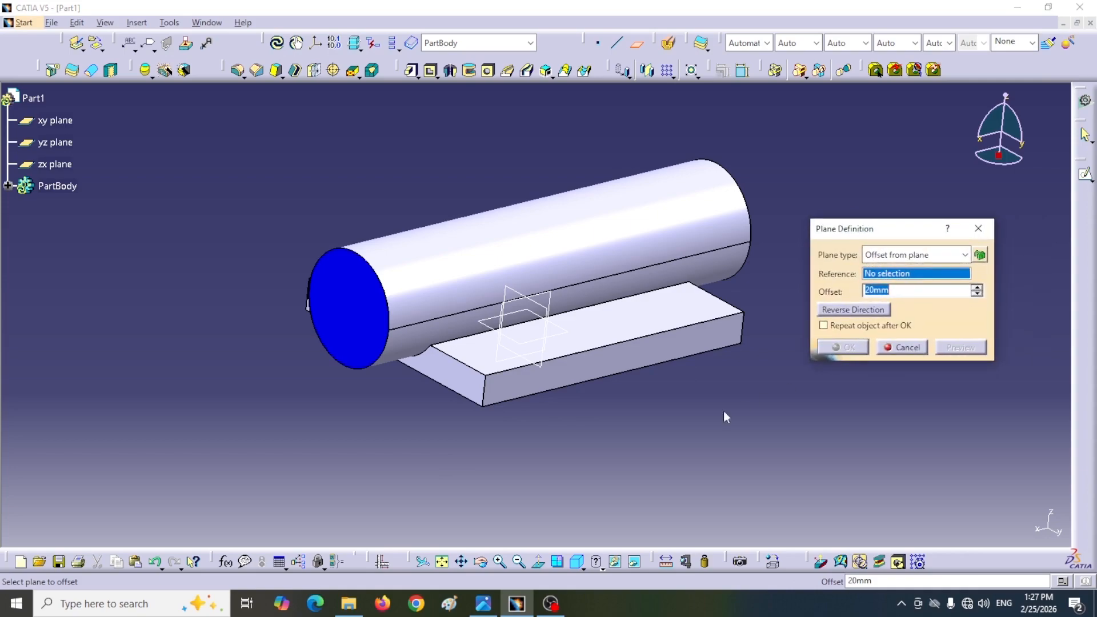
pyautogui.click(54, 120)
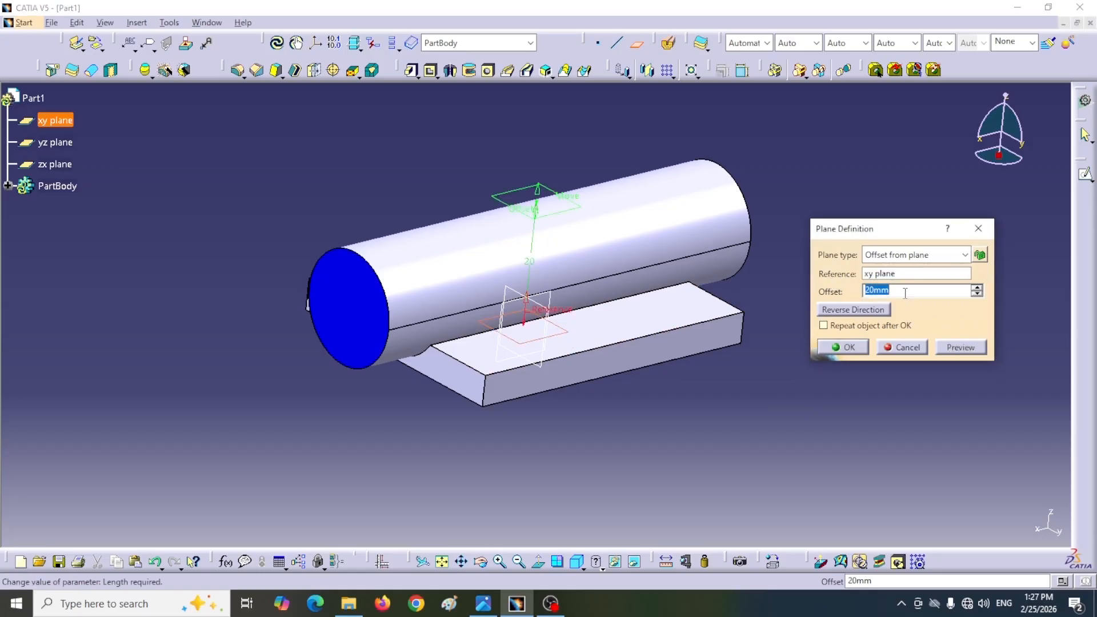
pyautogui.write('1')
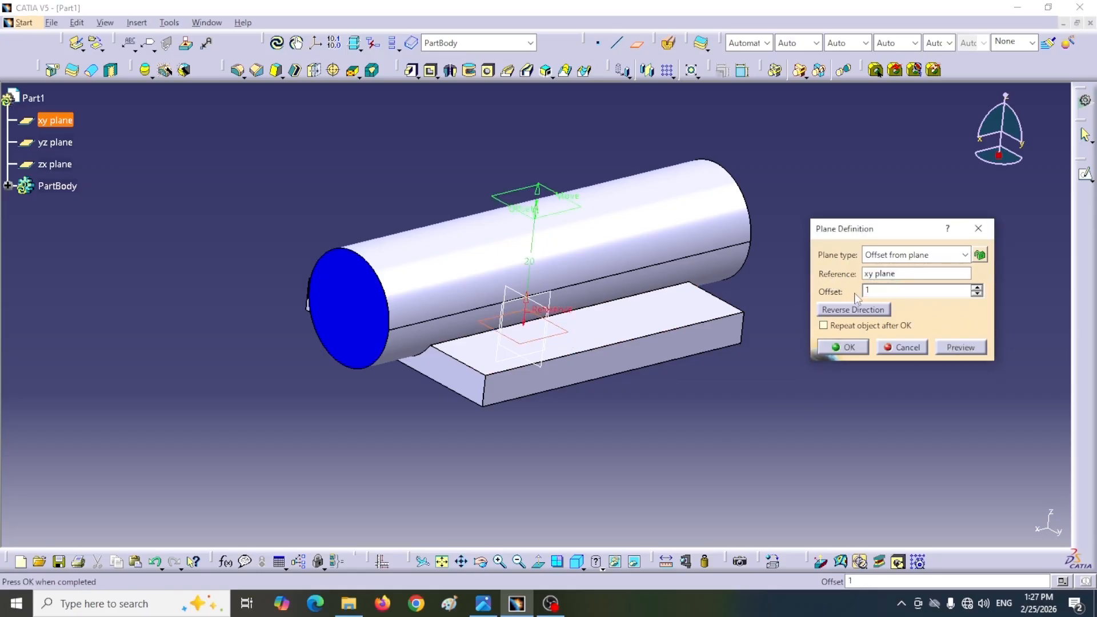
pyautogui.write('0')
pyautogui.click(843, 347)
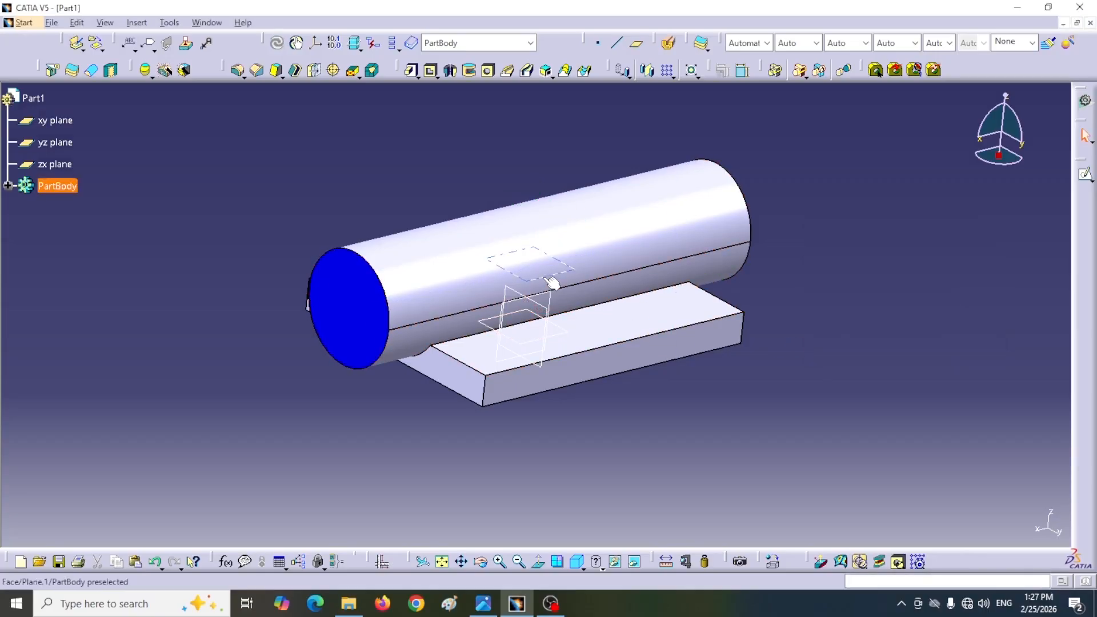
# Step: Start a sketch on the offset plane and draw an inclined line about 37.7 mm long from the pipe past the plate's edge
pyautogui.click(578, 565)
pyautogui.click(599, 520)
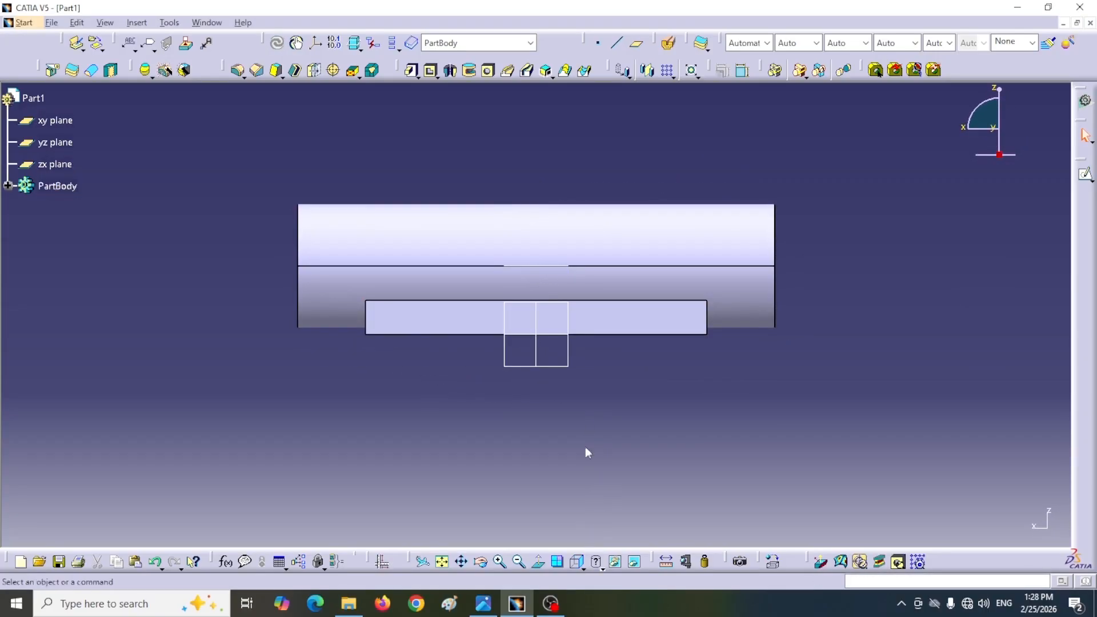
pyautogui.click(577, 564)
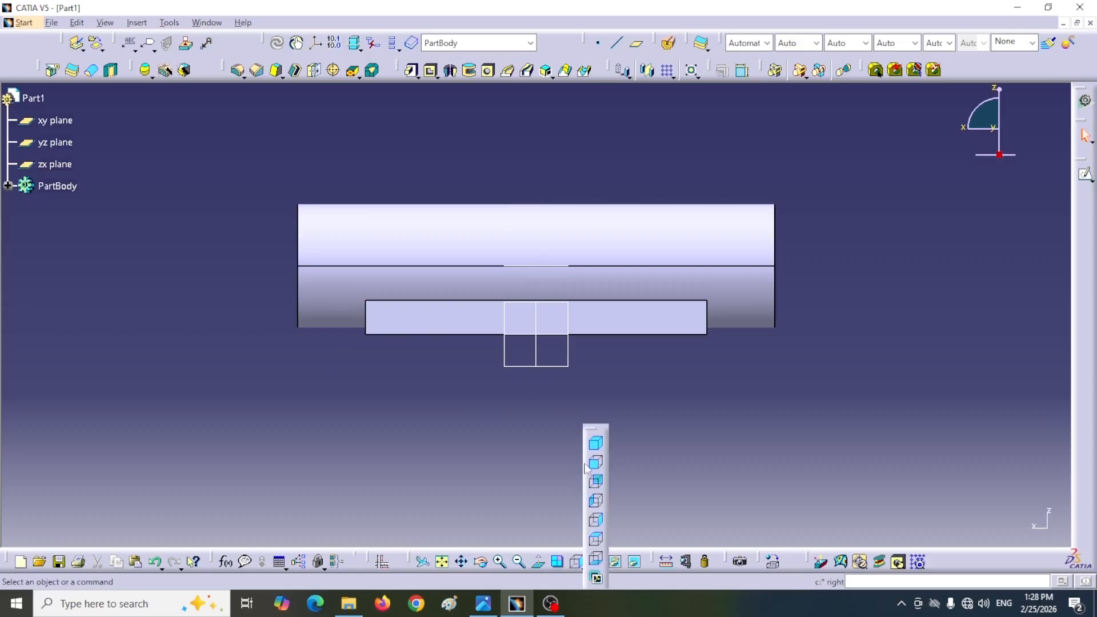
pyautogui.click(596, 445)
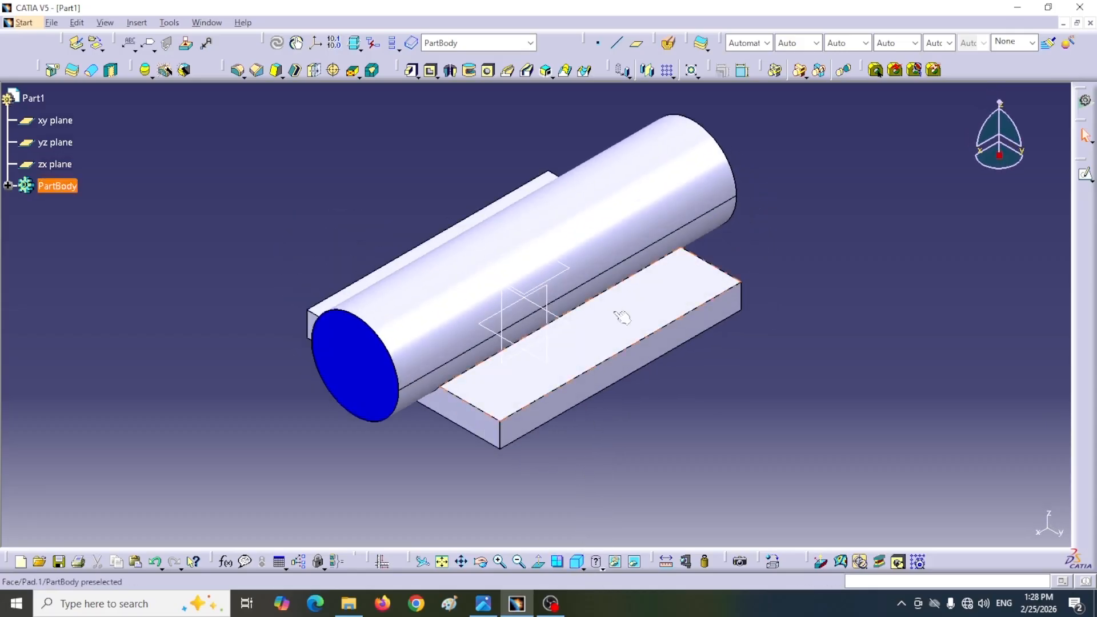
pyautogui.click(571, 277)
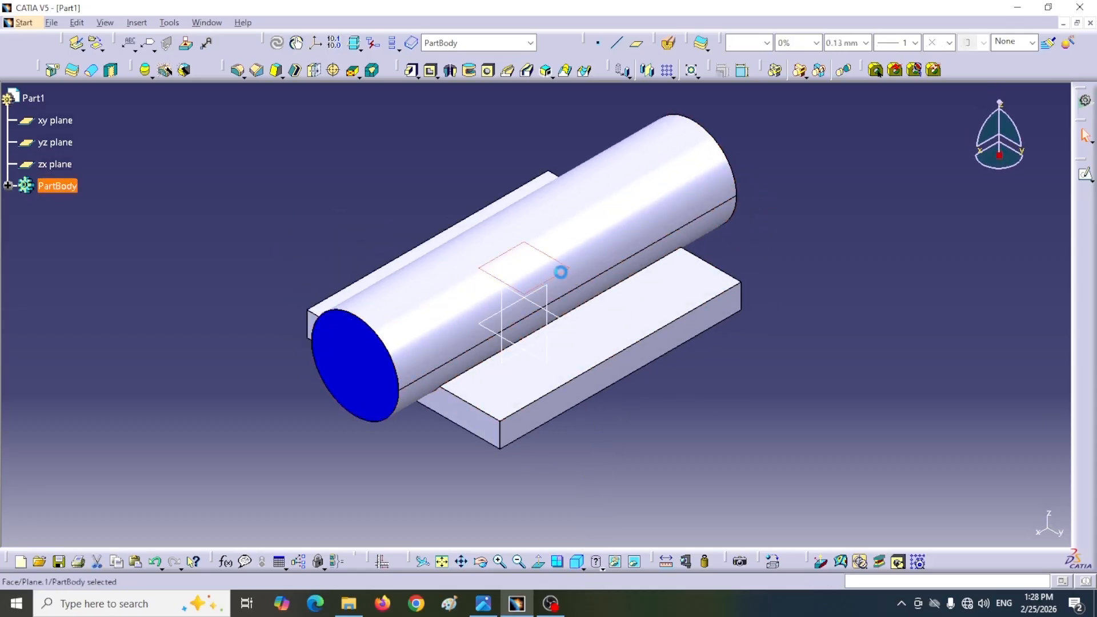
pyautogui.click(1085, 177)
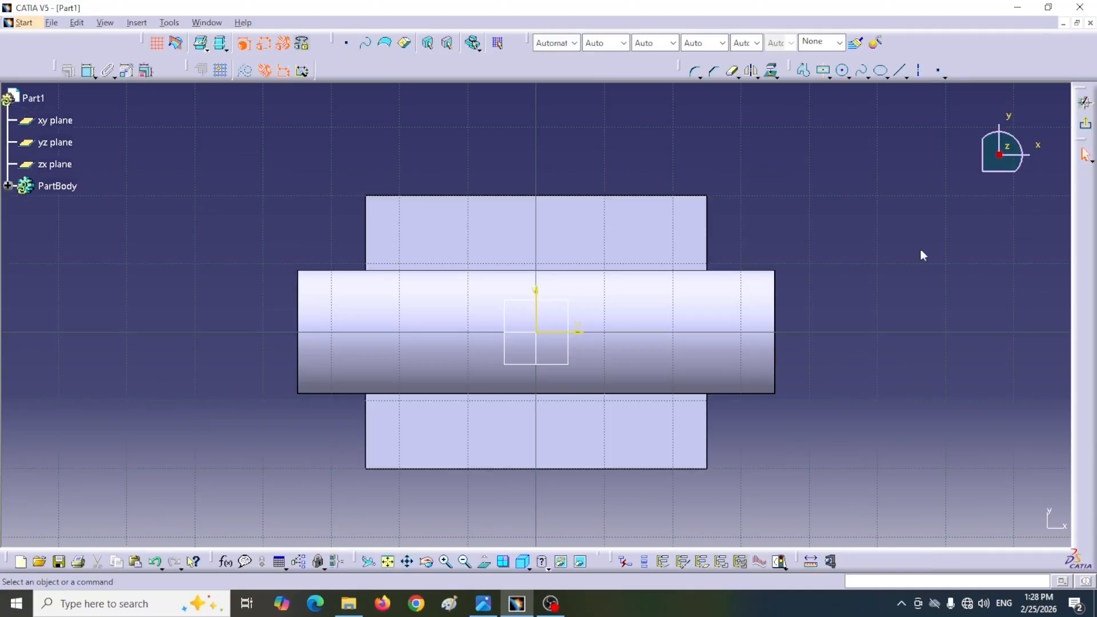
pyautogui.moveTo(924, 261); pyautogui.dragTo(790, 326, button='middle')
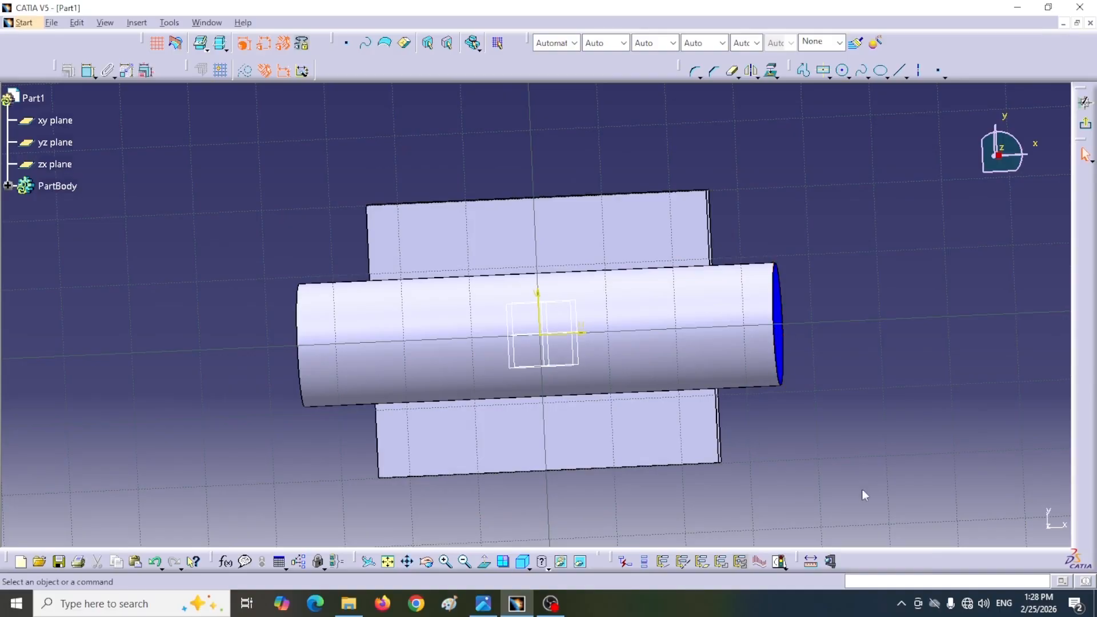
pyautogui.click(487, 561)
pyautogui.click(899, 70)
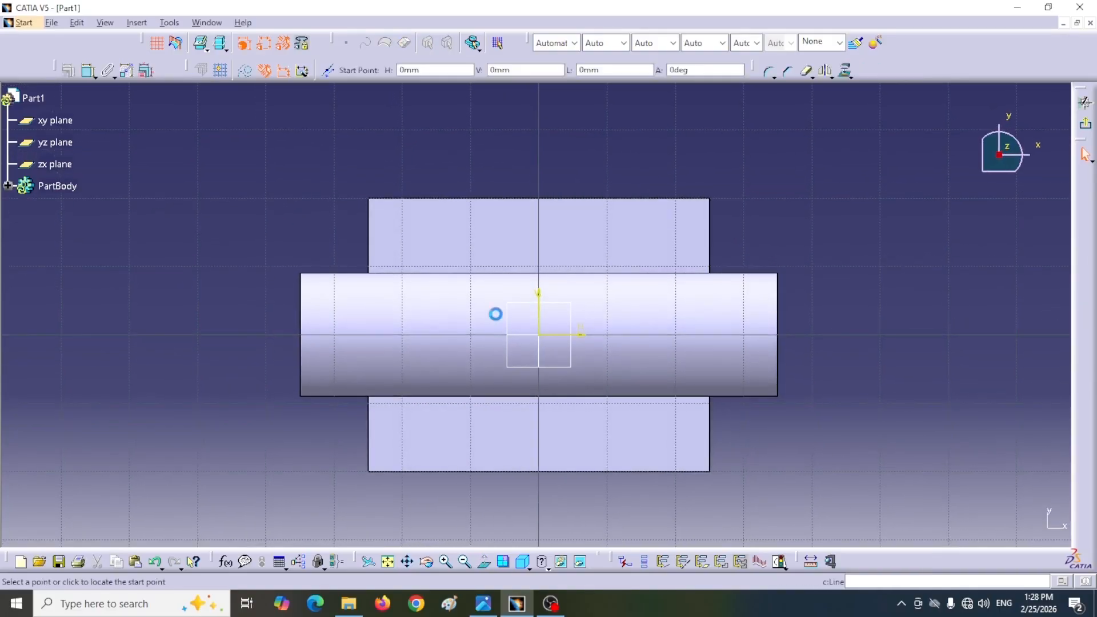
pyautogui.click(447, 305)
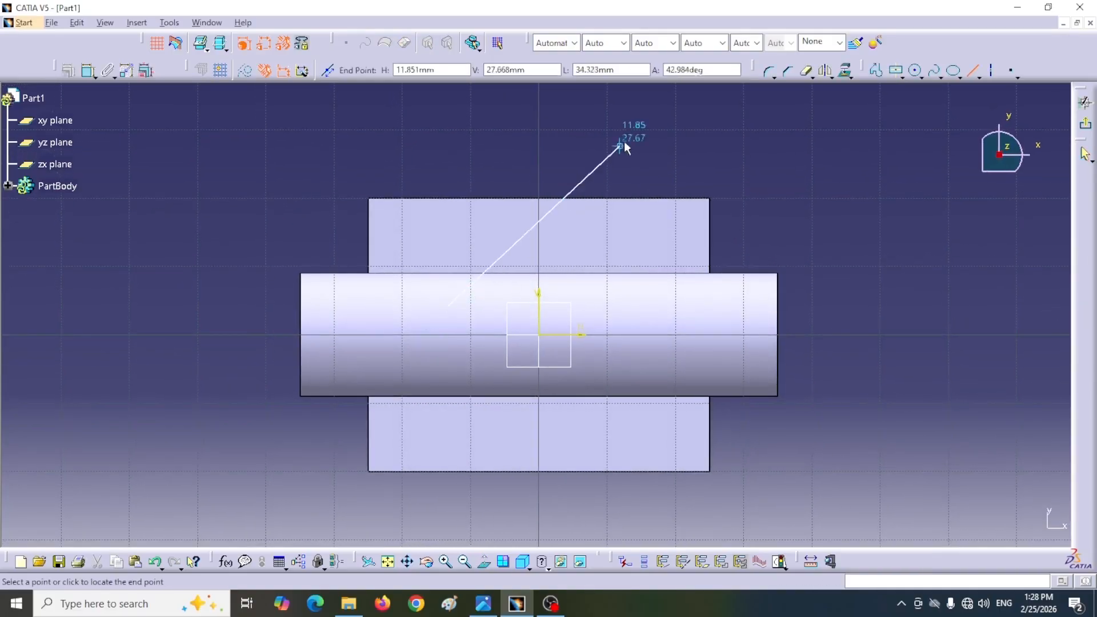
pyautogui.click(636, 128)
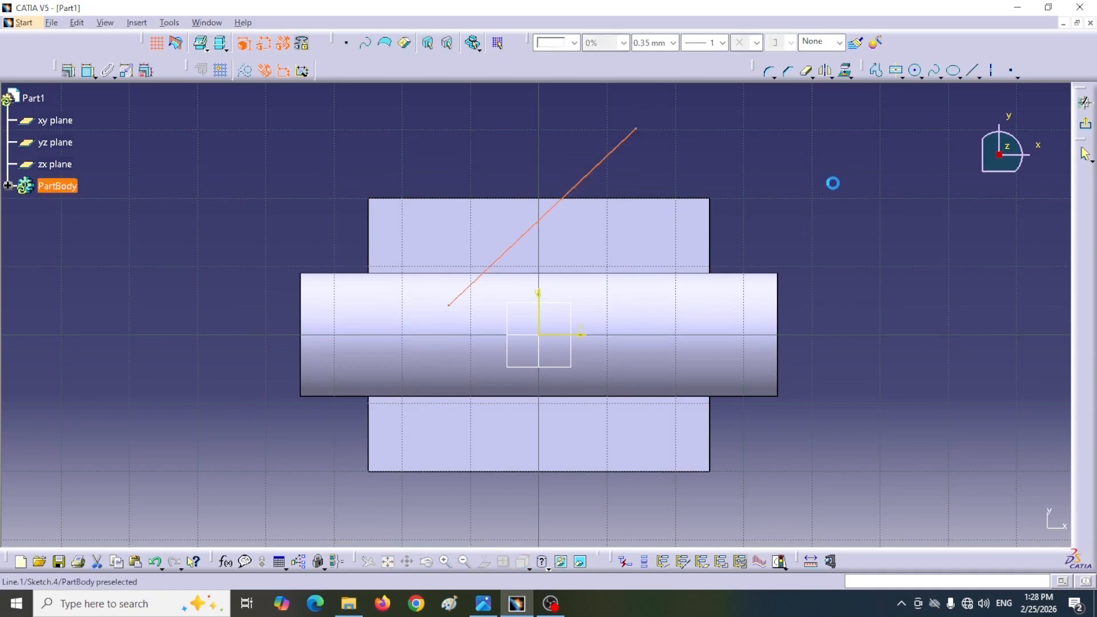
# Step: Dimension the inclined line's length and set it to 45 mm
pyautogui.click(86, 76)
pyautogui.click(465, 163)
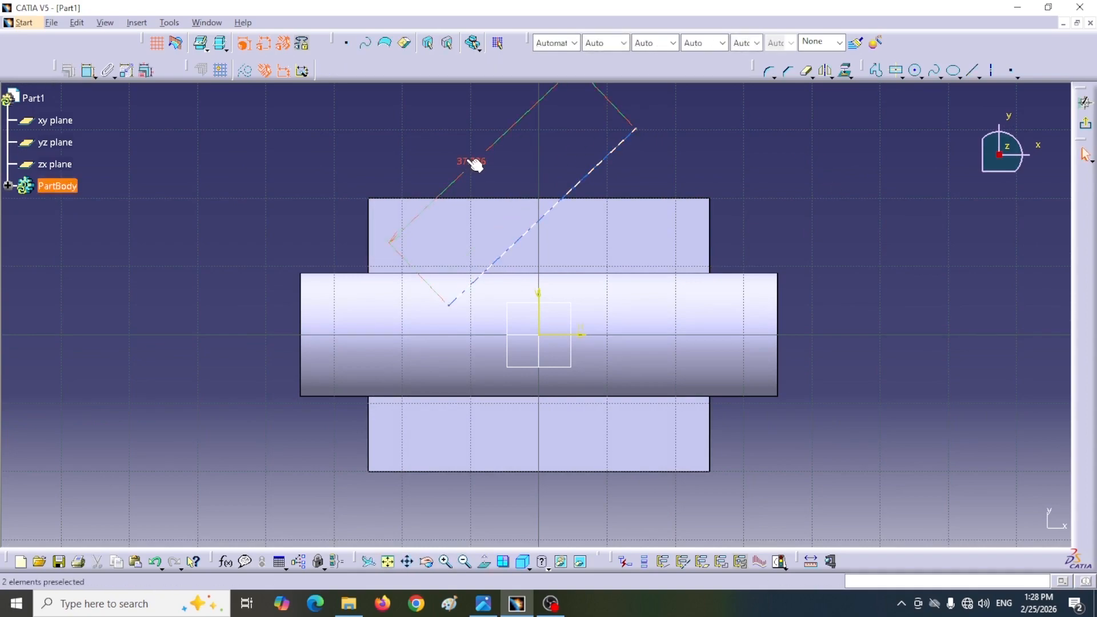
pyautogui.doubleClick(466, 160)
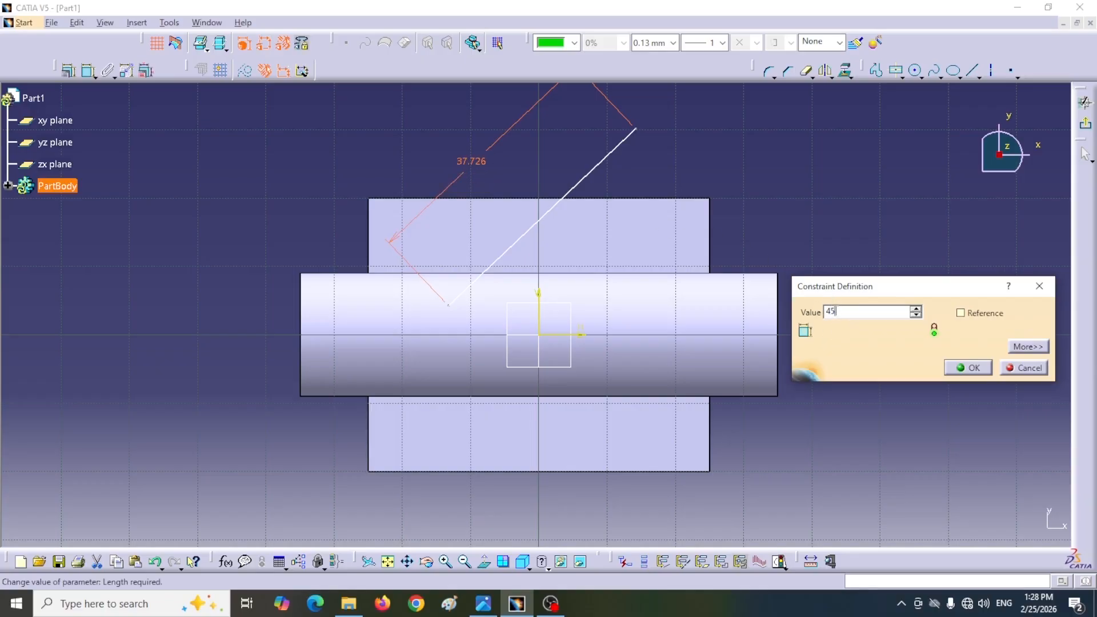
pyautogui.click(969, 369)
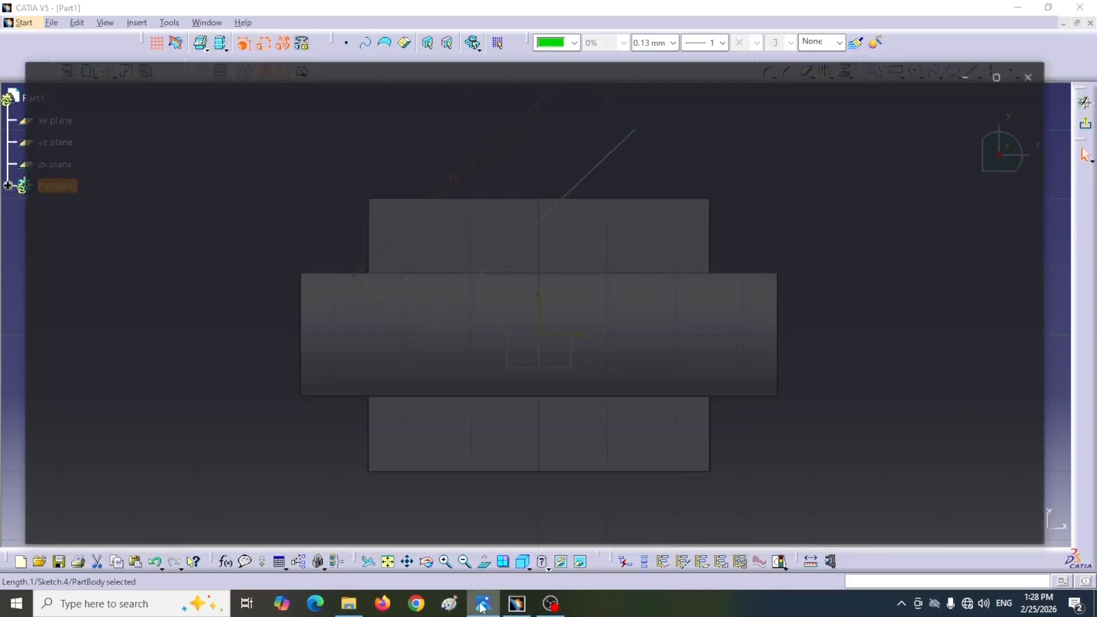
# Step: Check the branch dimensions in the reference drawing and constrain the inclined line at 60° to the horizontal sketch axis
pyautogui.click(483, 603)
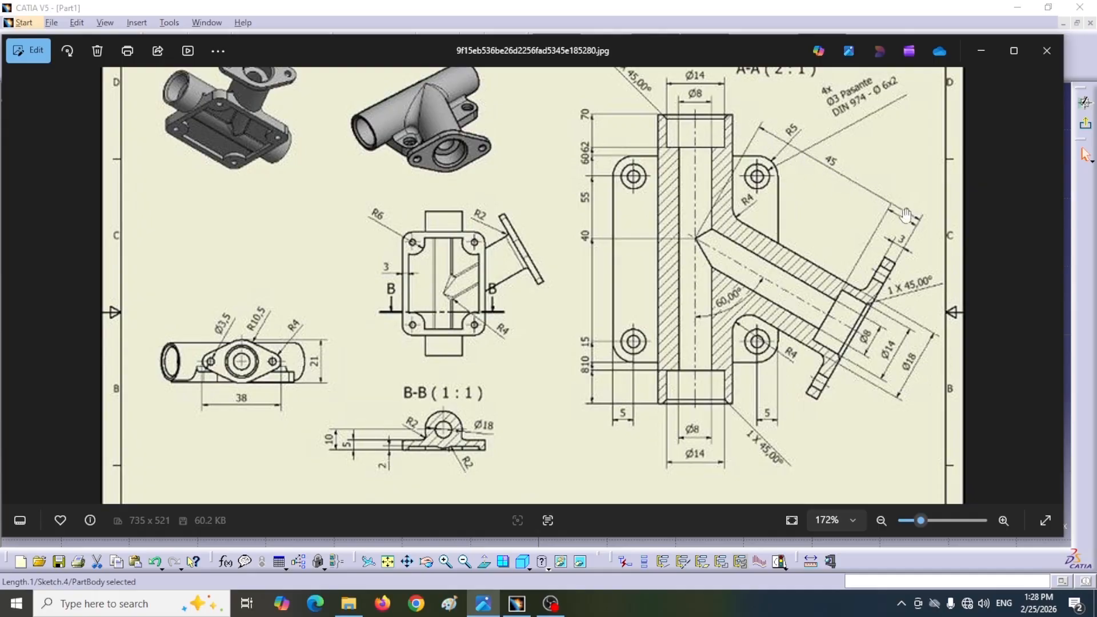
pyautogui.click(981, 50)
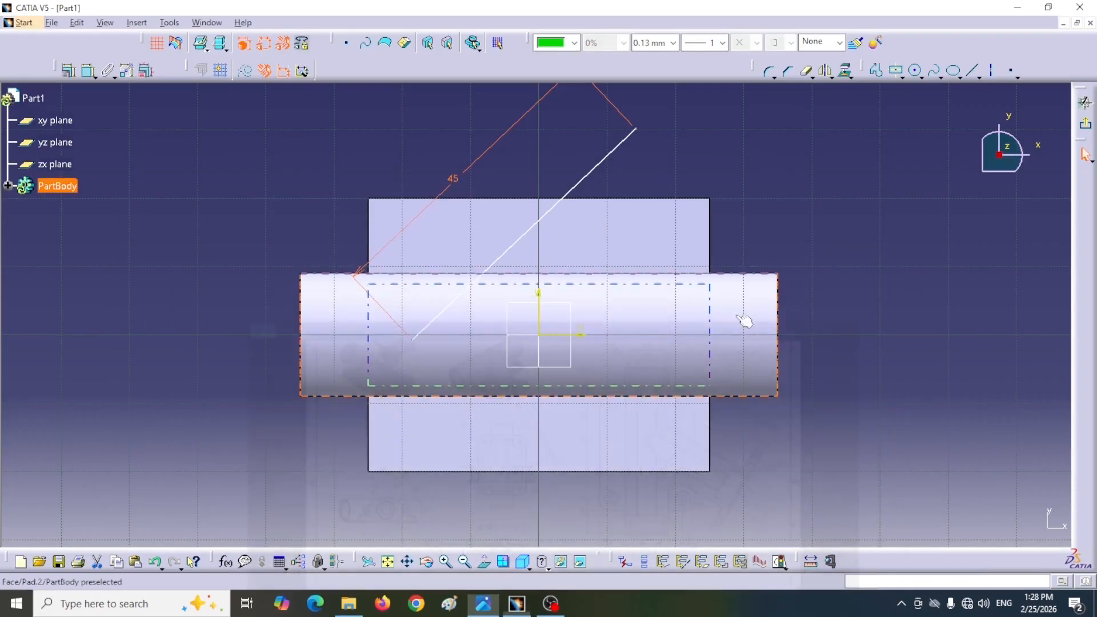
pyautogui.click(88, 70)
pyautogui.click(559, 364)
pyautogui.click(517, 268)
pyautogui.click(744, 234)
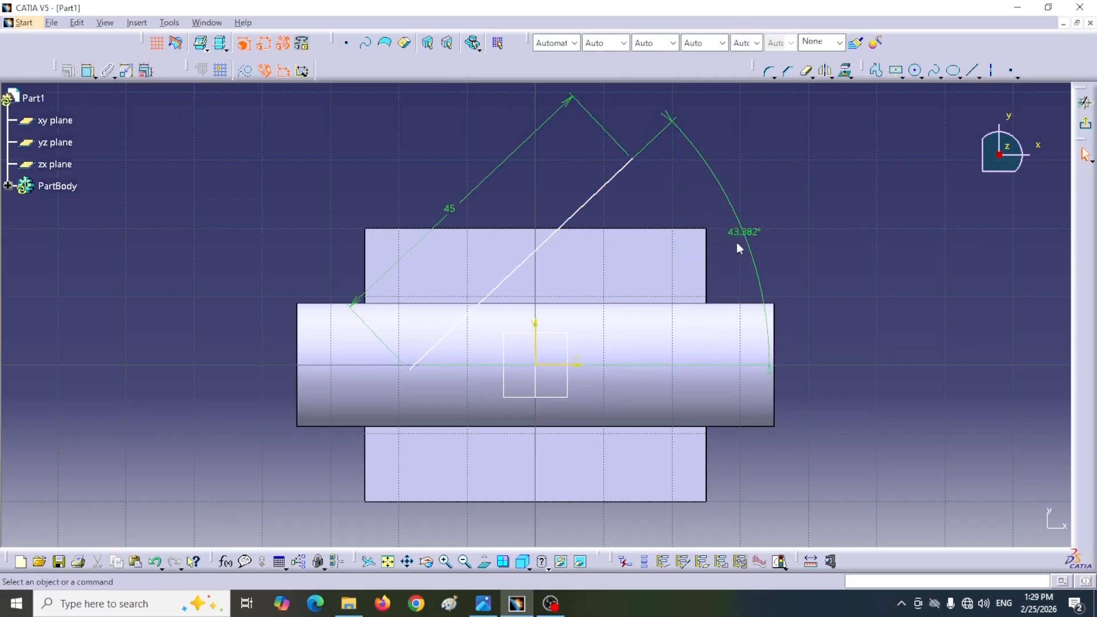
pyautogui.doubleClick(744, 232)
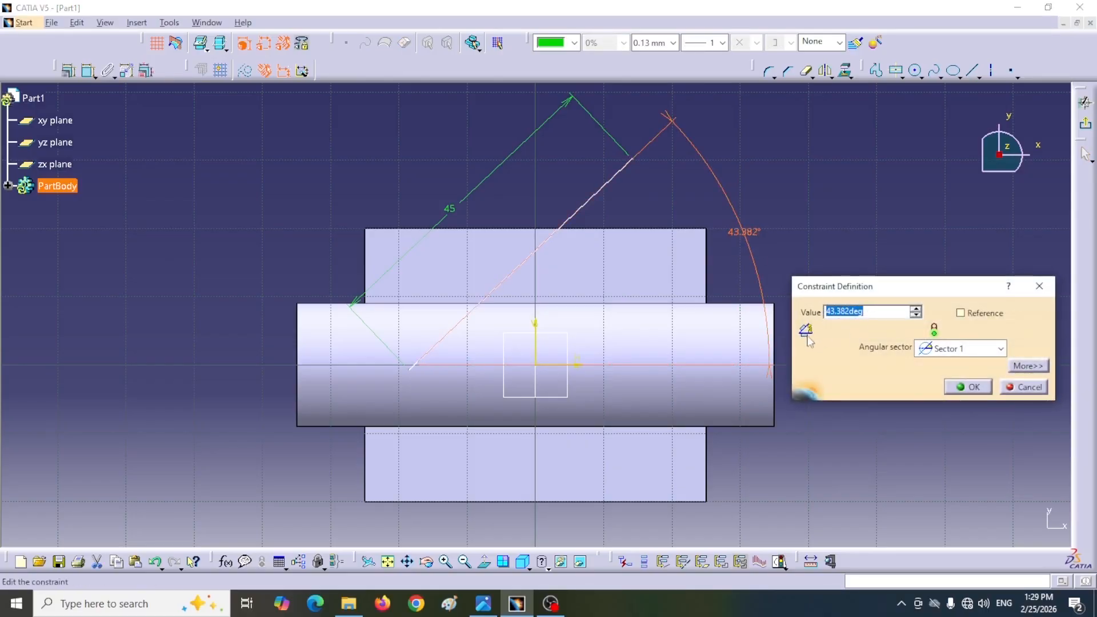
pyautogui.write('60')
pyautogui.press('Return')
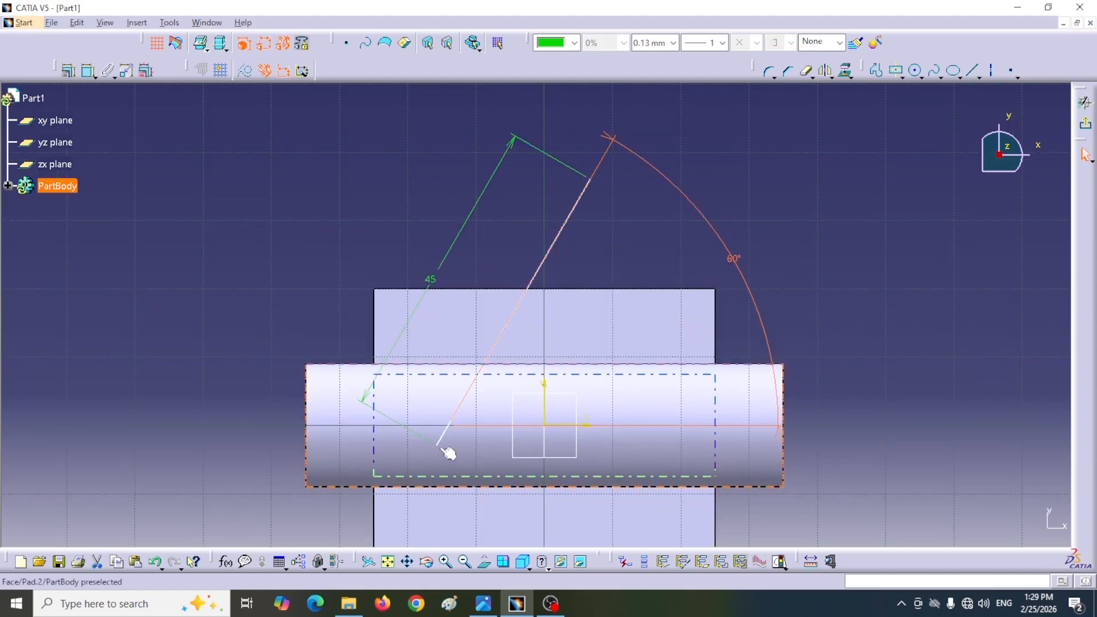
# Step: Dimension the horizontal distance from the inclined line's lower endpoint to the pipe's right end face and set it to 40 mm
pyautogui.click(438, 446)
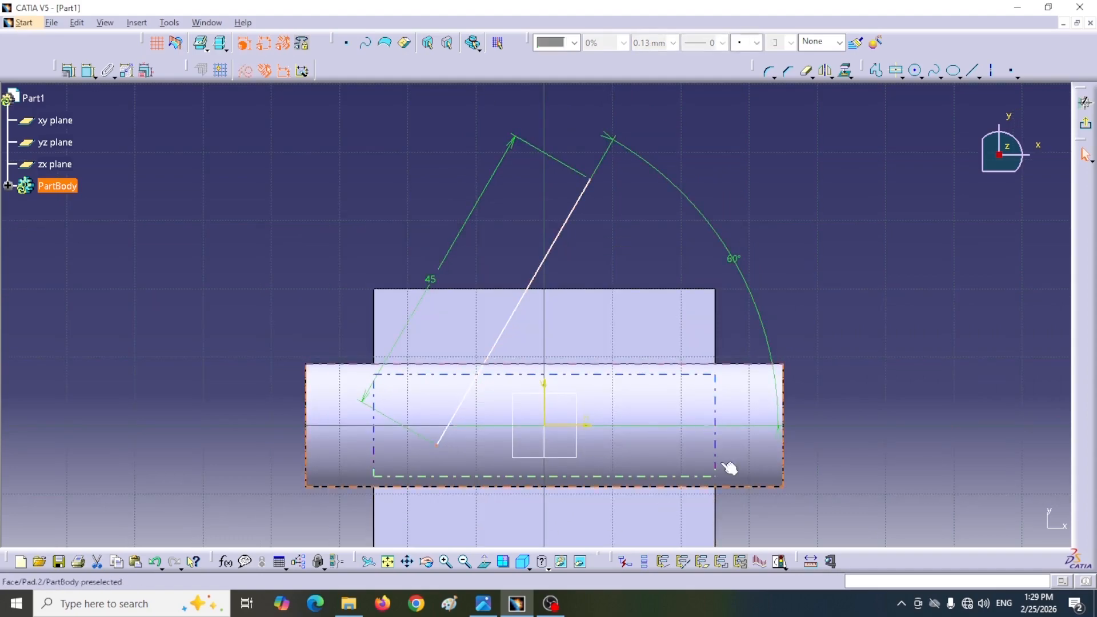
pyautogui.click(88, 72)
pyautogui.click(793, 394)
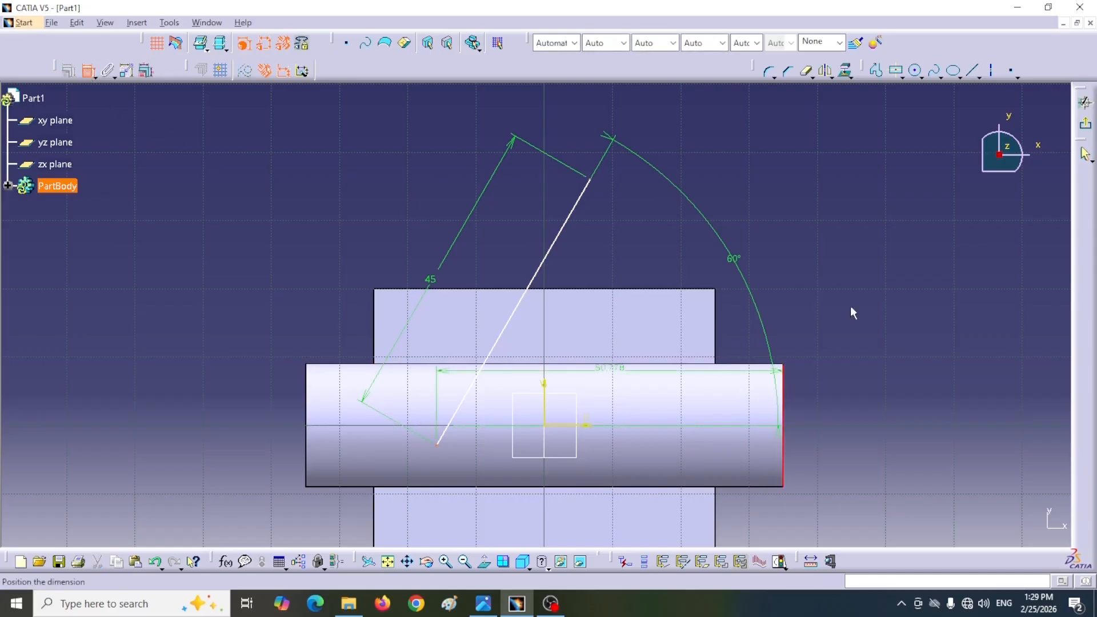
pyautogui.click(812, 248)
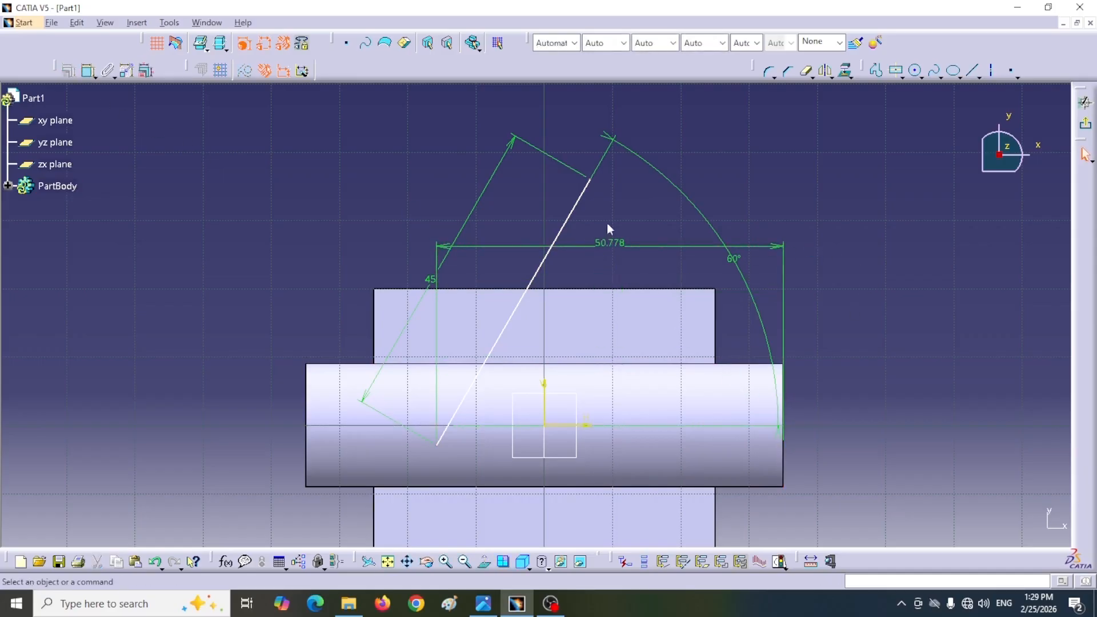
pyautogui.click(605, 243)
pyautogui.doubleClick(604, 242)
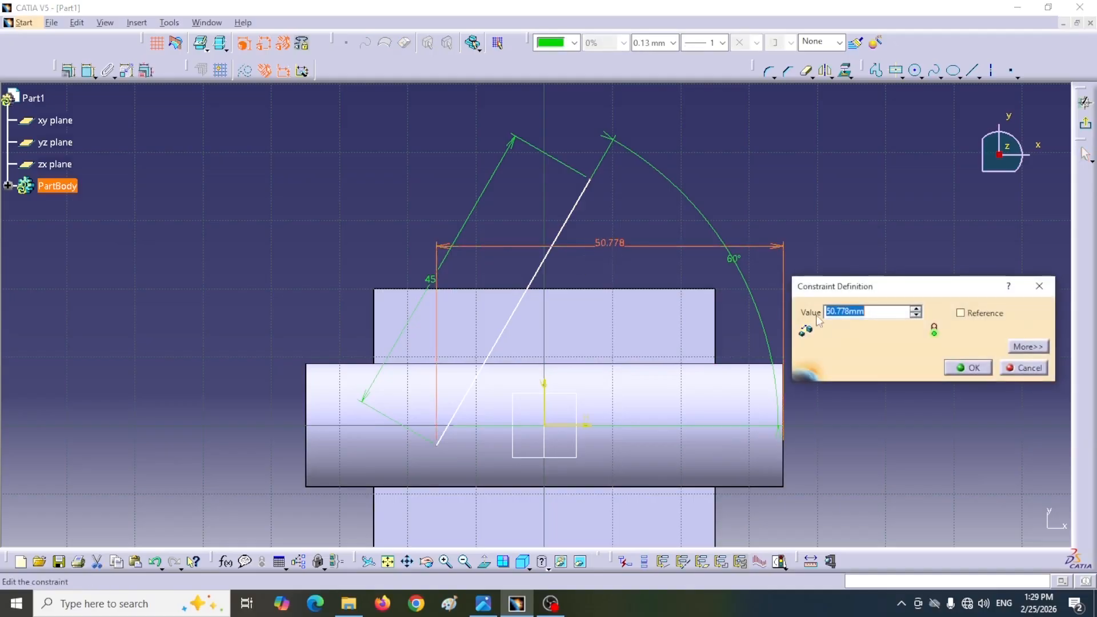
pyautogui.write('40')
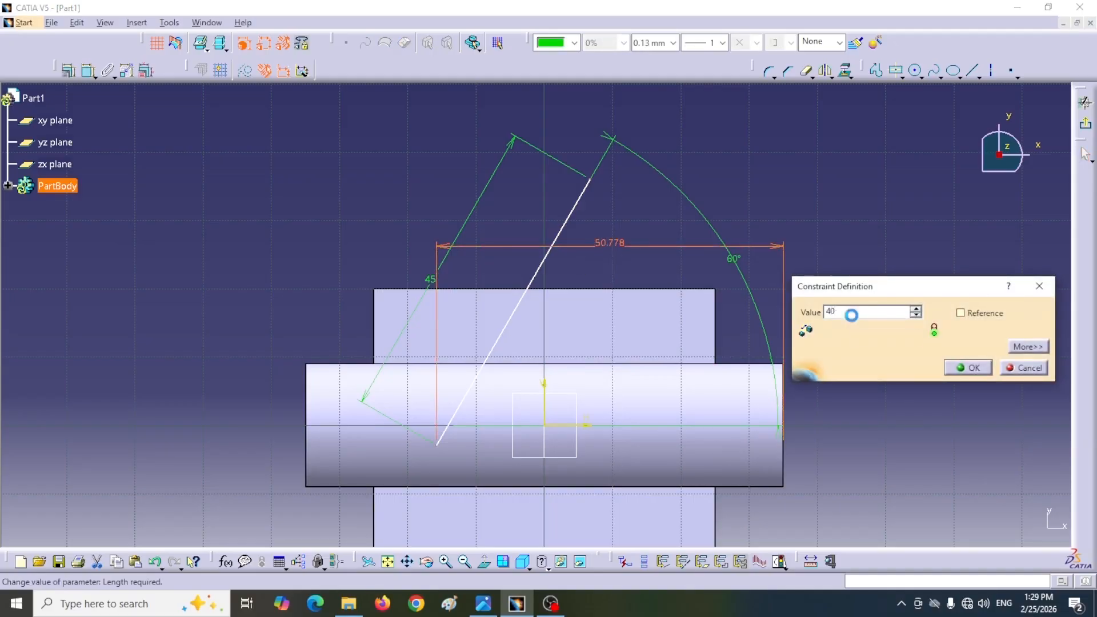
pyautogui.press('Return')
# Step: Constrain the inclined line's lower endpoint to be coincident with the pipe's horizontal axis
pyautogui.click(90, 75)
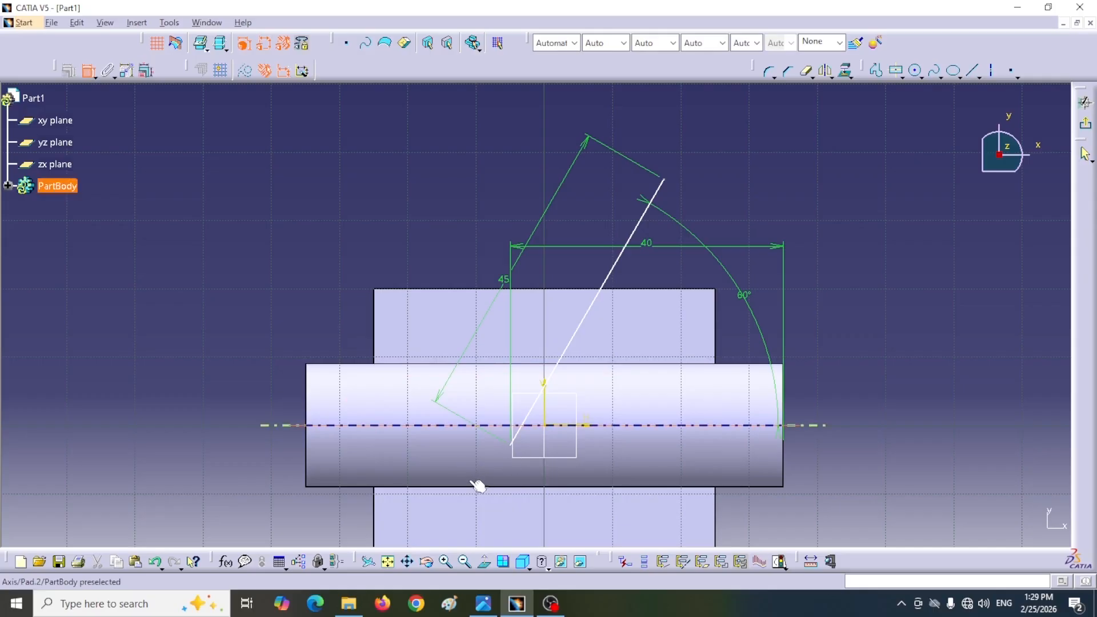
pyautogui.click(512, 447)
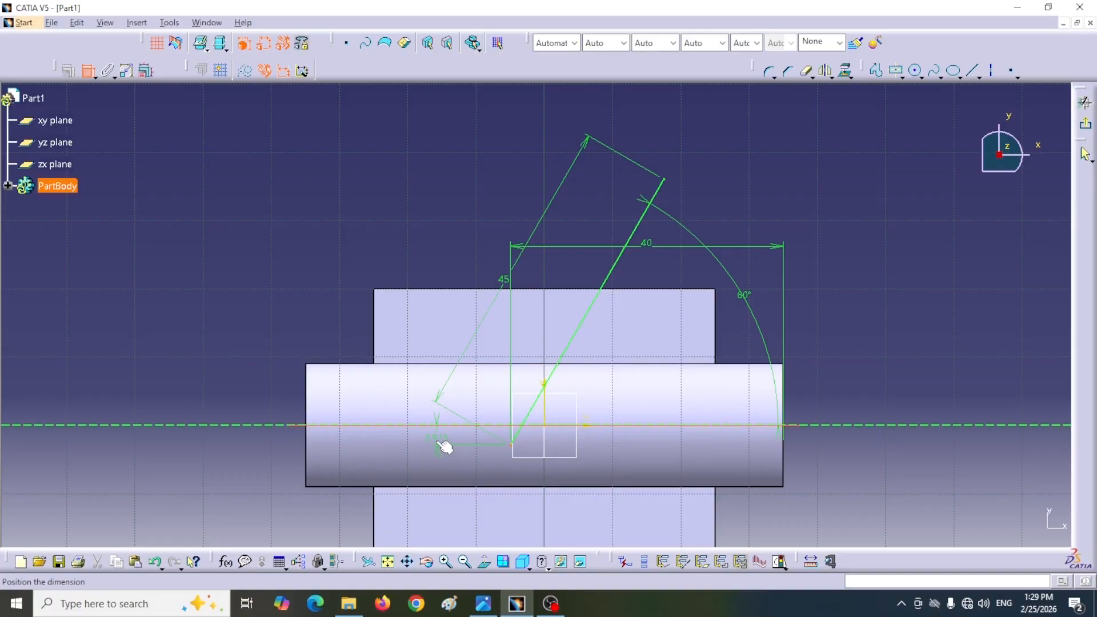
pyautogui.rightClick(445, 447)
pyautogui.click(477, 509)
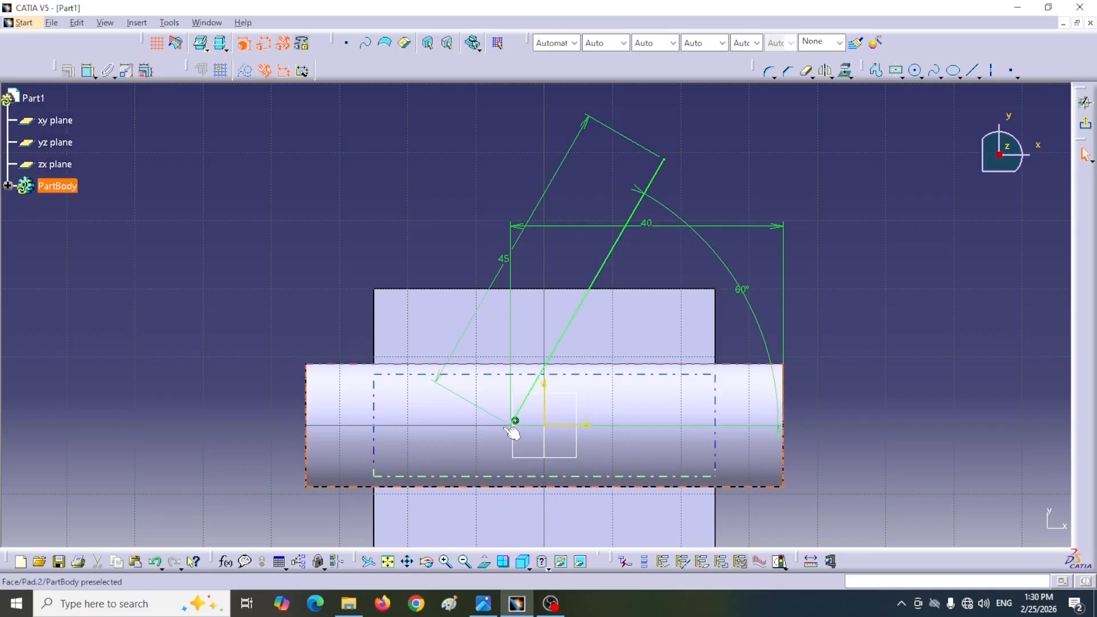
# Step: Create an output feature from the inclined line and leave the sketch
pyautogui.moveTo(612, 561); pyautogui.dragTo(879, 468)
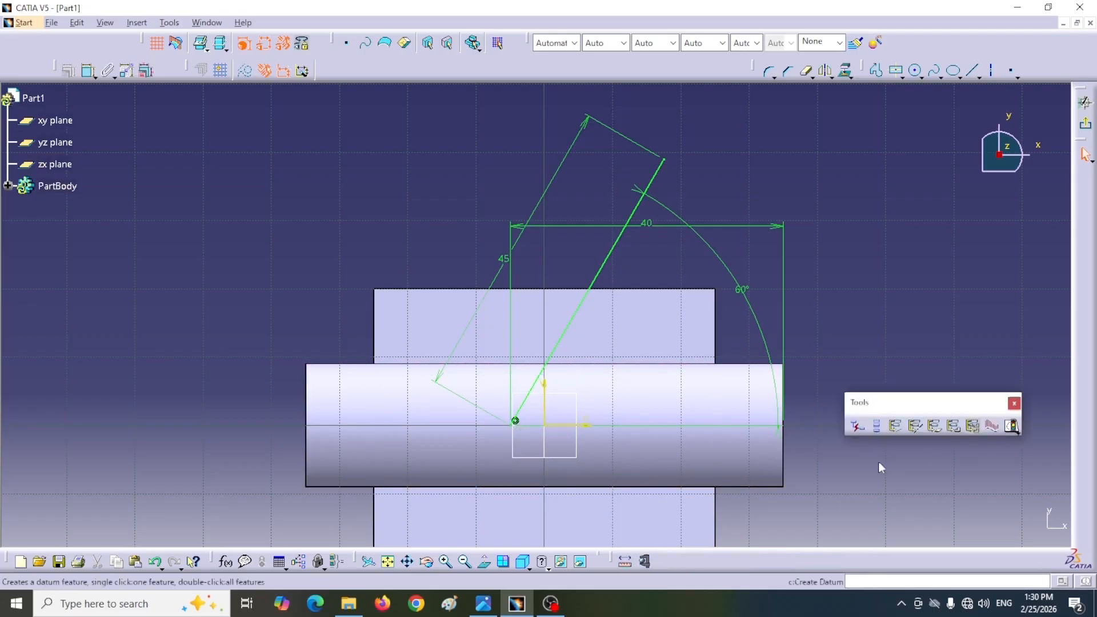
pyautogui.click(893, 426)
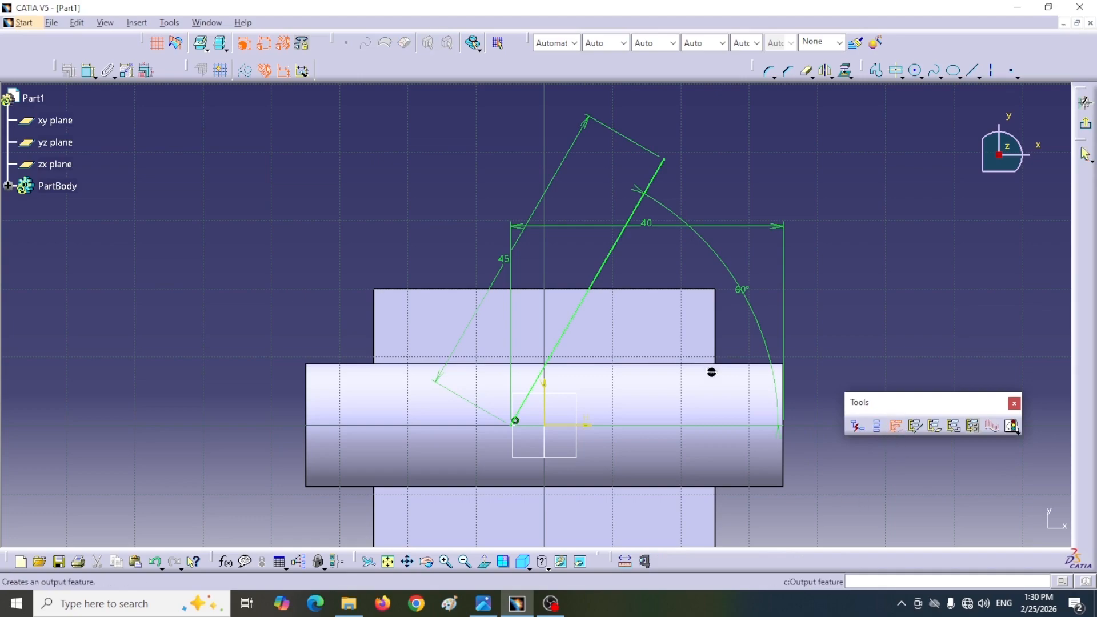
pyautogui.click(605, 267)
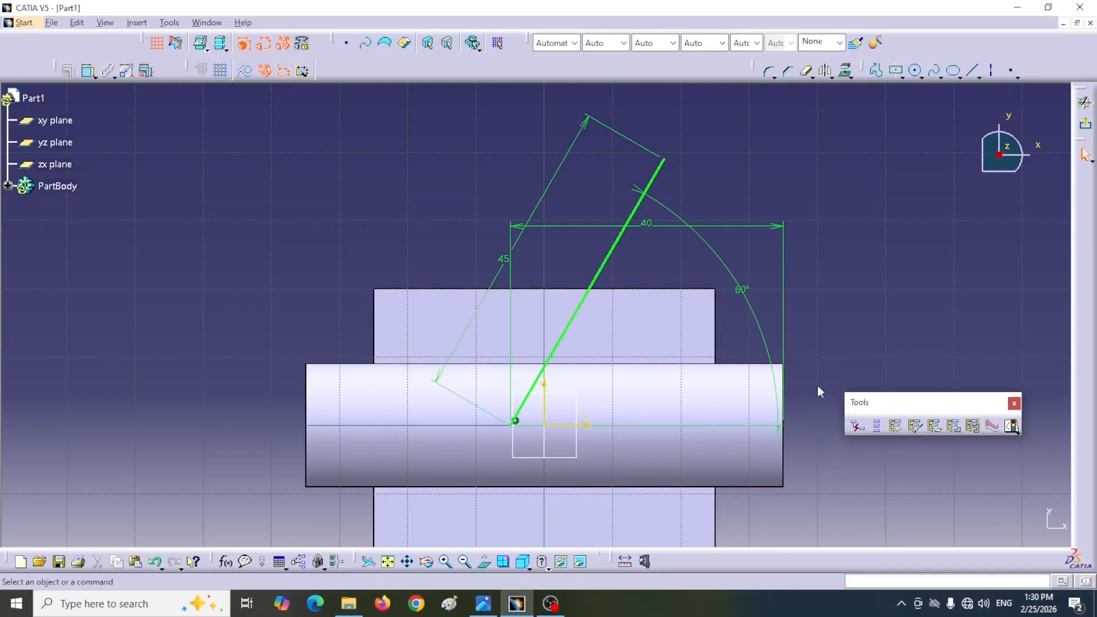
pyautogui.moveTo(920, 415); pyautogui.dragTo(743, 555)
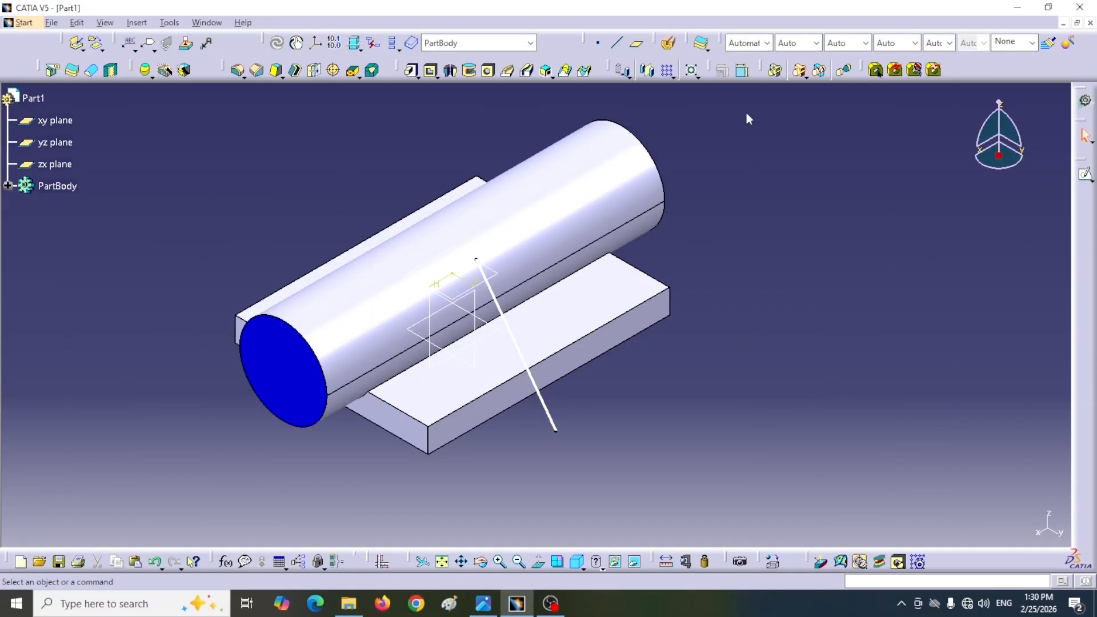
pyautogui.click(635, 43)
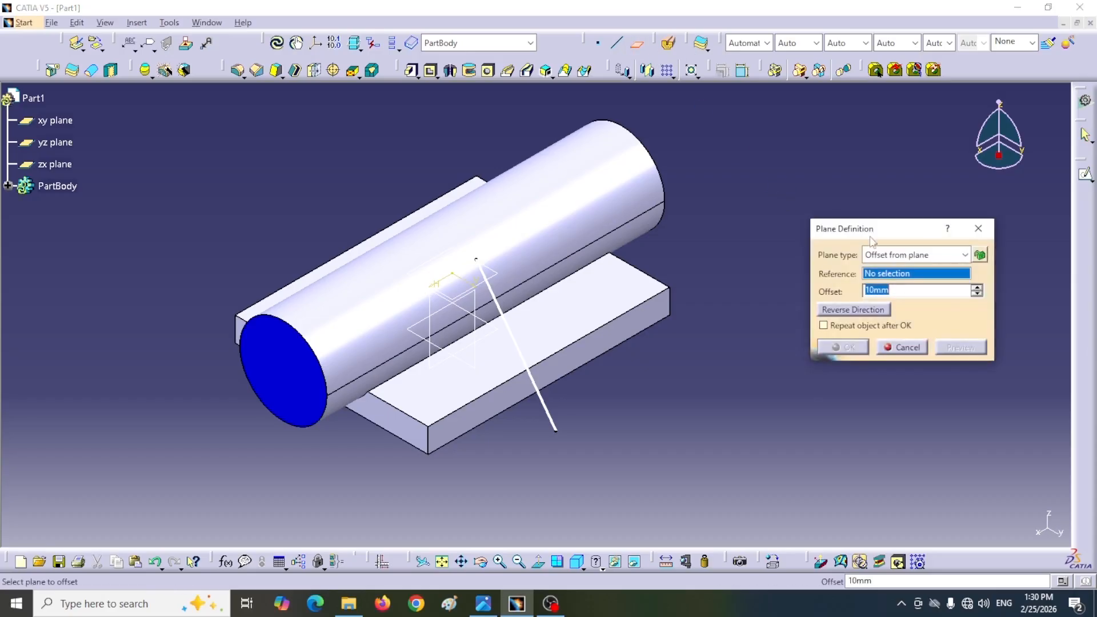
pyautogui.moveTo(882, 227); pyautogui.dragTo(857, 224)
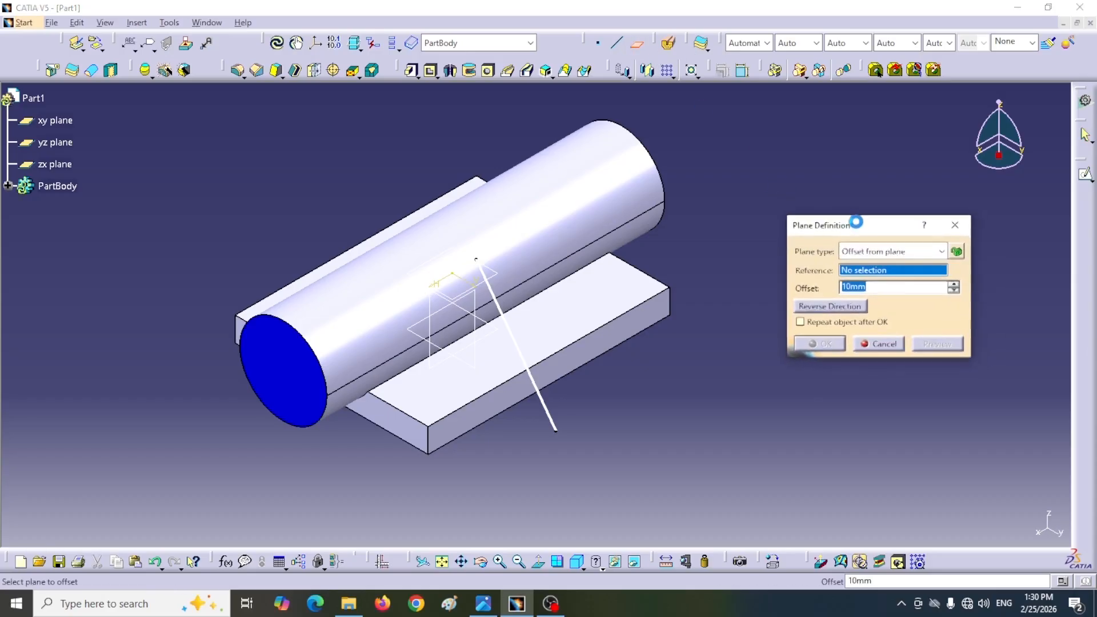
pyautogui.click(939, 251)
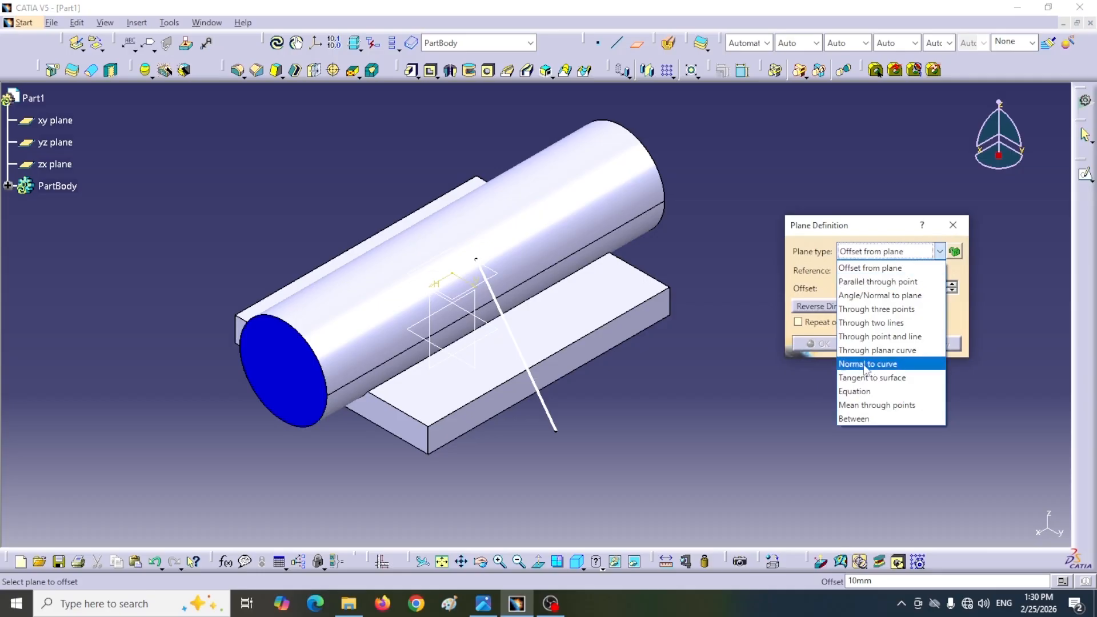
pyautogui.click(871, 364)
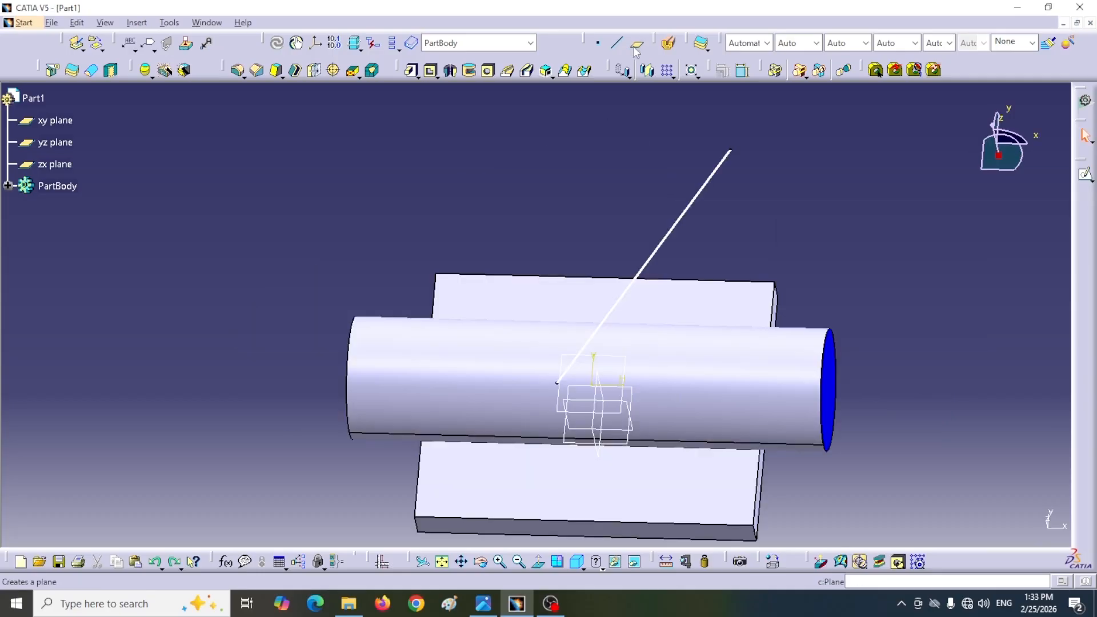
# Step: Create a reference plane of type Normal to curve on the inclined line, passing through the line's lower endpoint
pyautogui.click(635, 49)
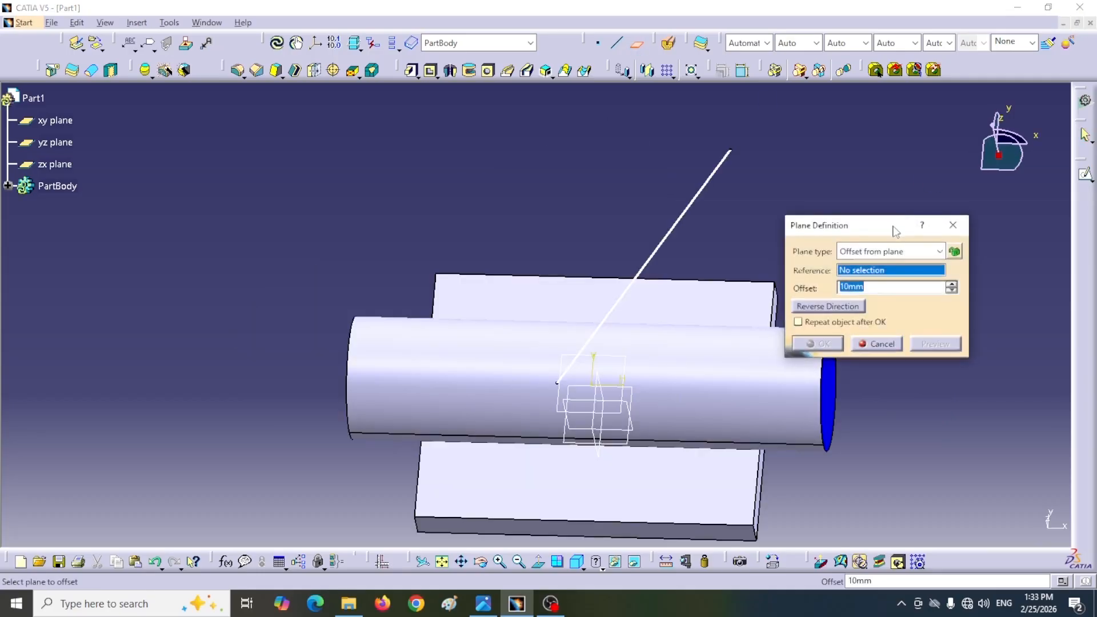
pyautogui.moveTo(893, 229); pyautogui.dragTo(967, 231)
pyautogui.click(1015, 245)
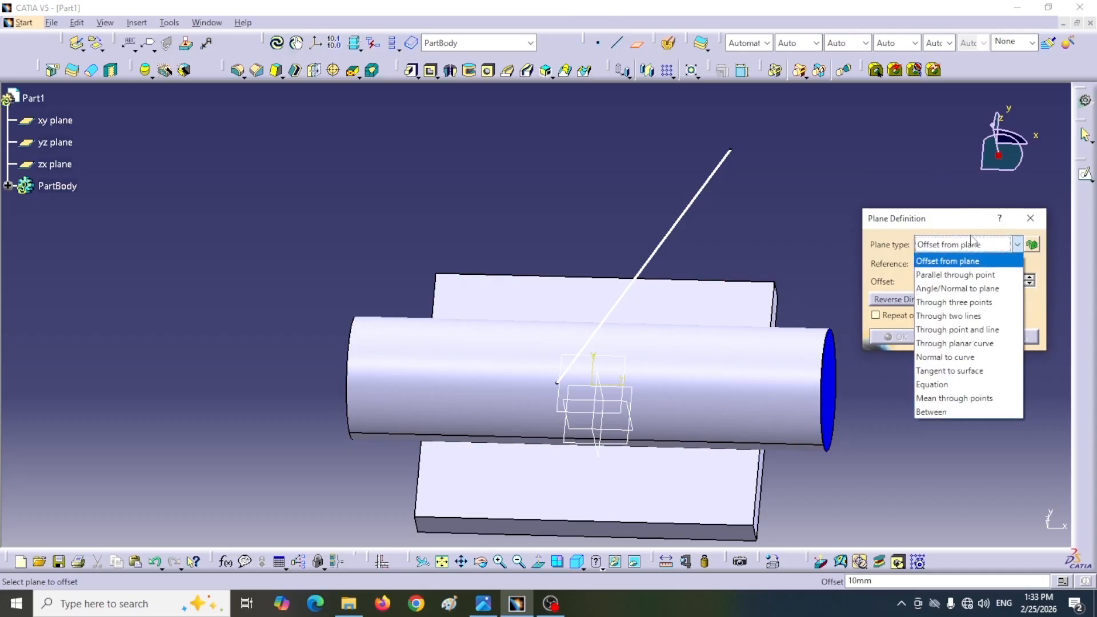
pyautogui.click(949, 357)
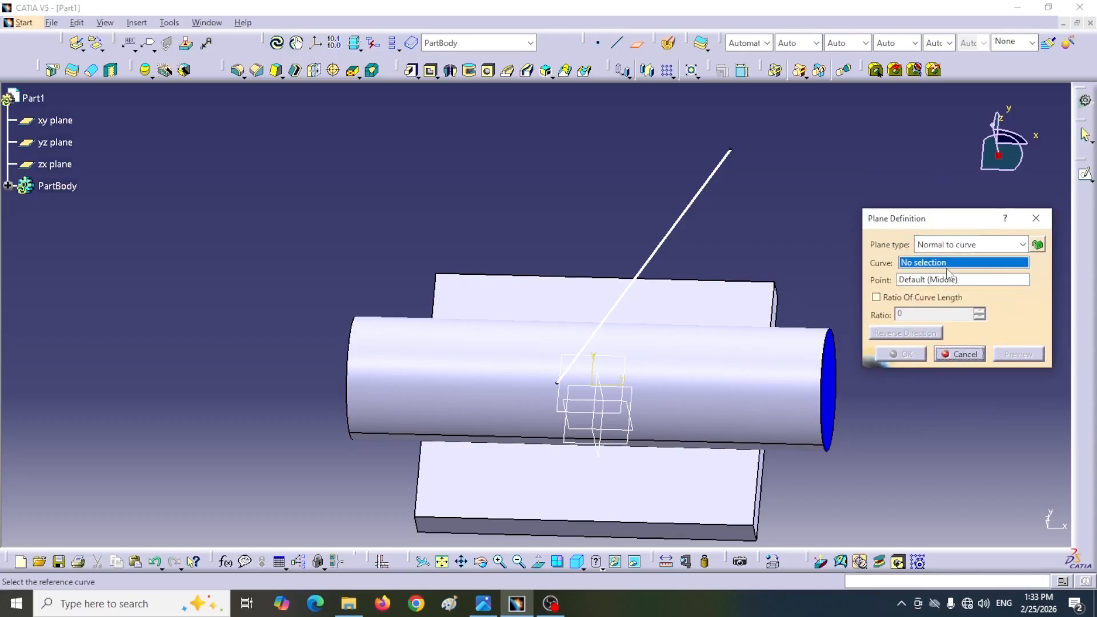
pyautogui.click(664, 242)
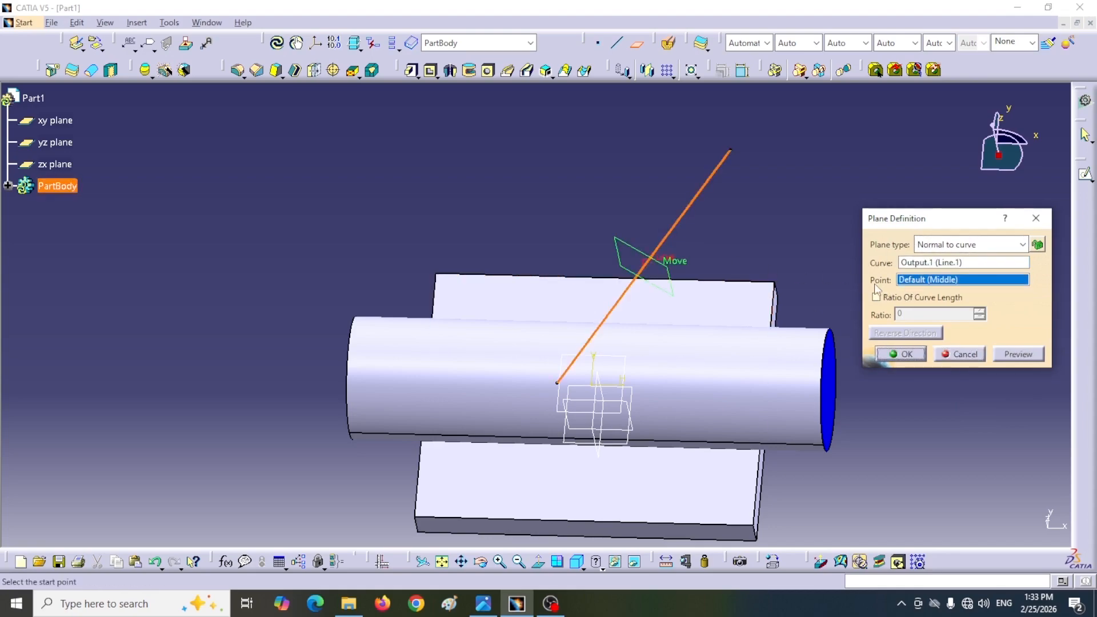
pyautogui.click(557, 384)
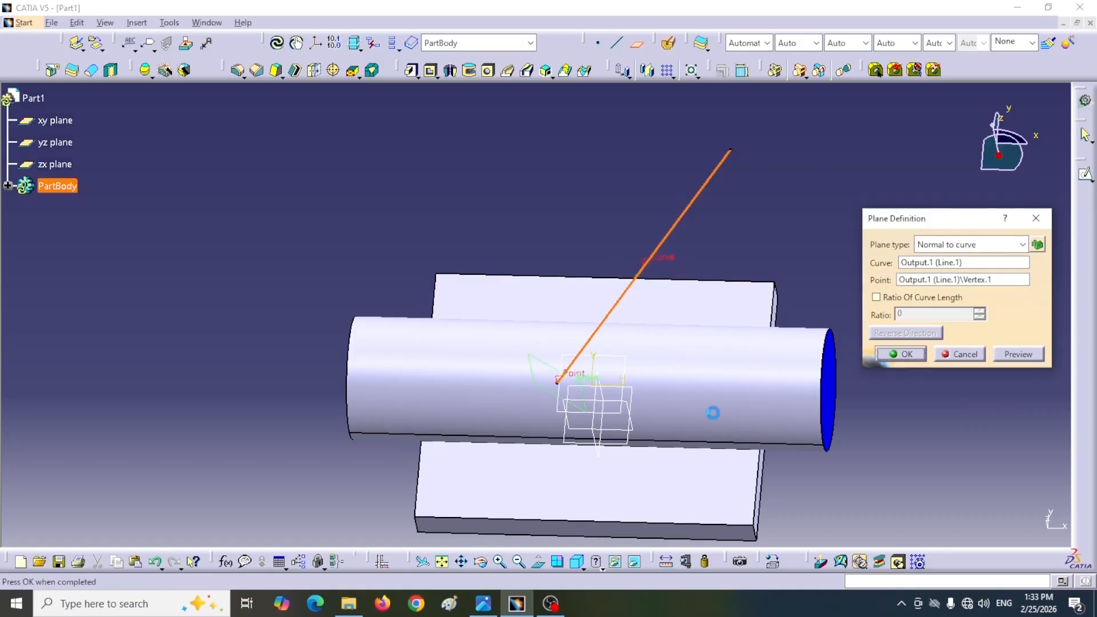
pyautogui.click(906, 355)
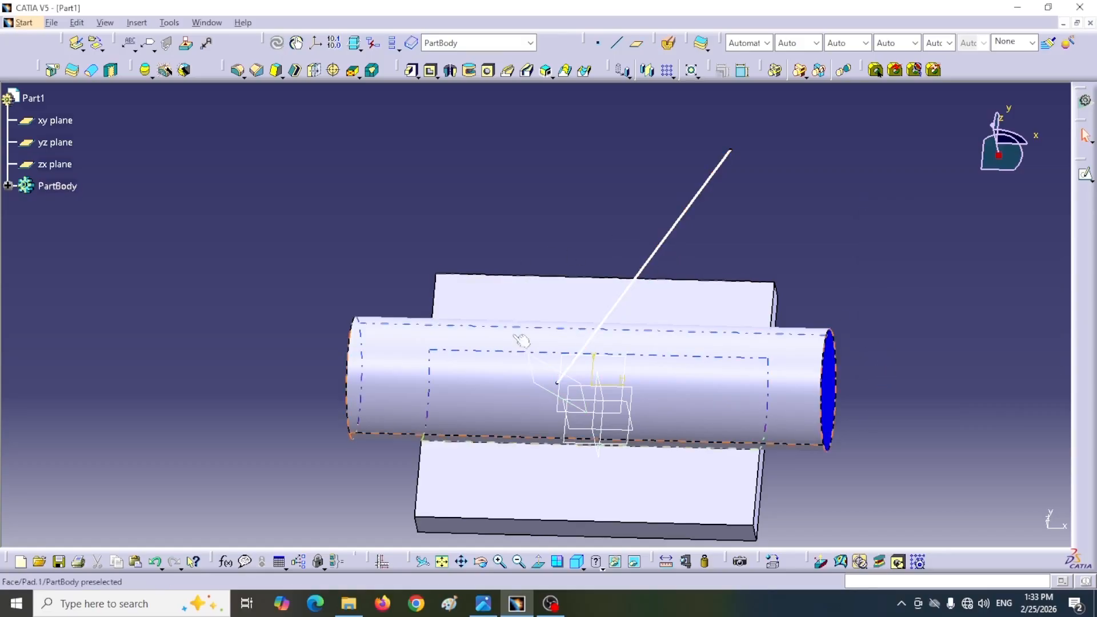
# Step: Start a sketch on the plane normal to the inclined line and draw a circle clear of the pipe's end
pyautogui.click(554, 368)
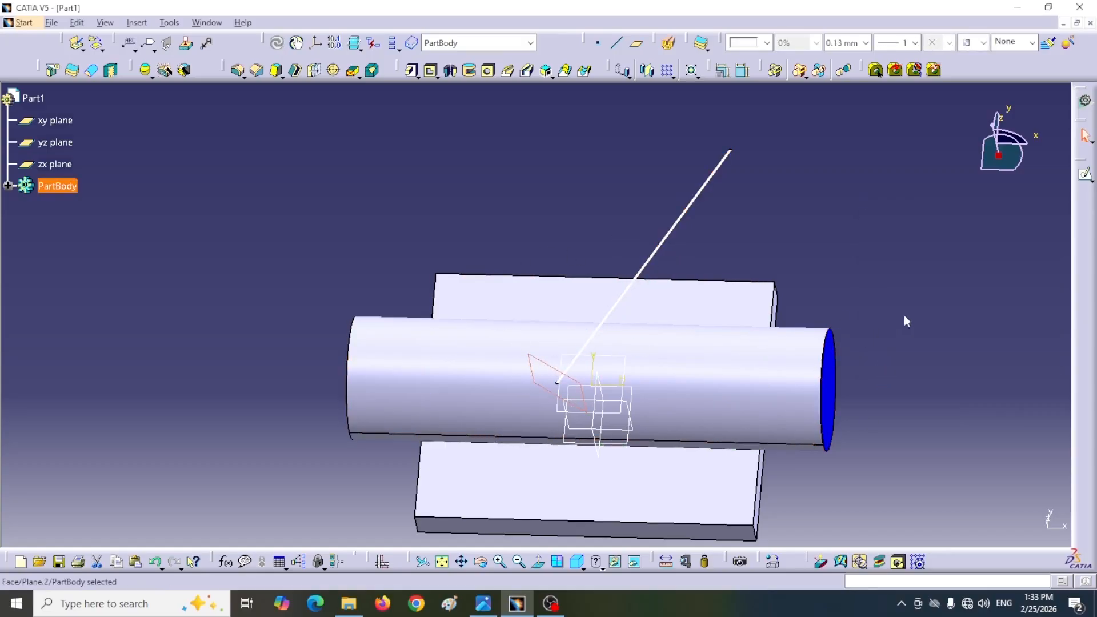
pyautogui.click(1085, 175)
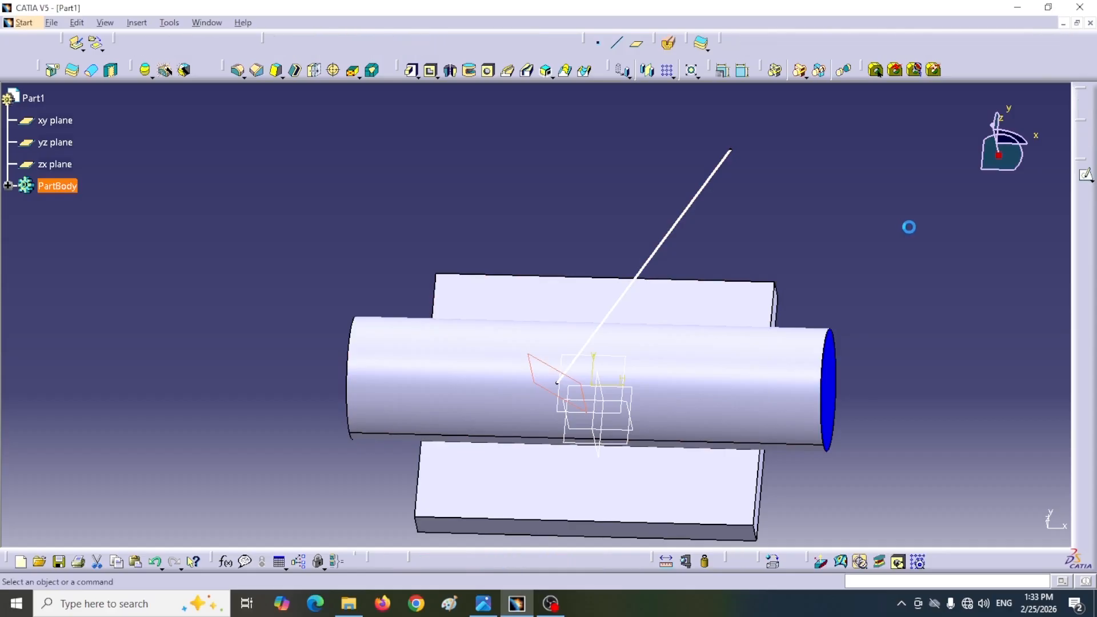
pyautogui.click(915, 69)
pyautogui.click(829, 360)
pyautogui.click(829, 430)
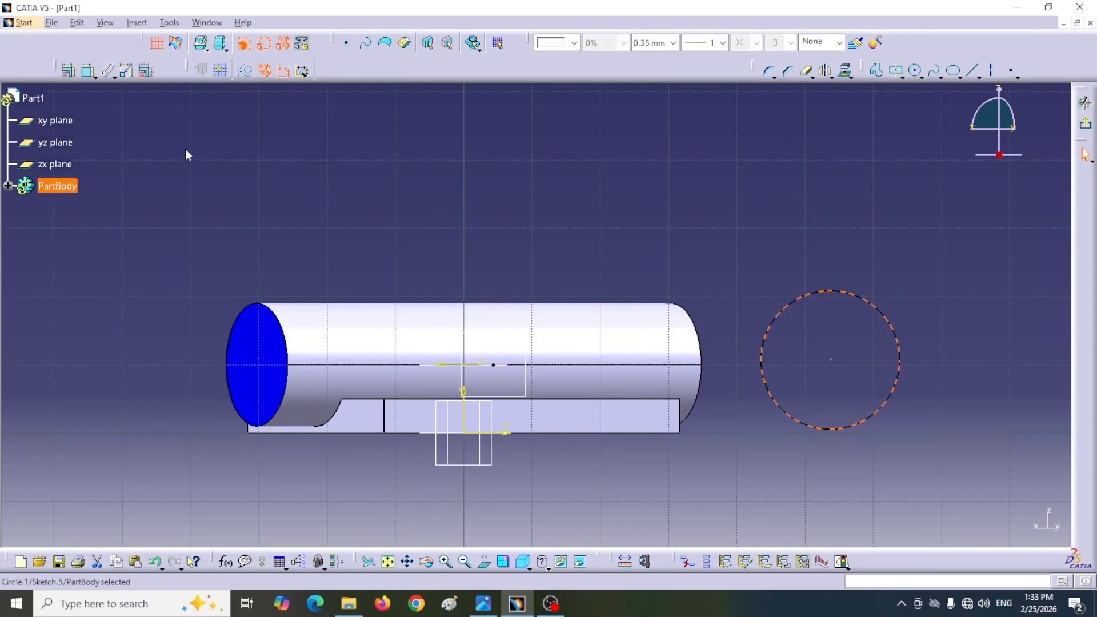
# Step: Dimension the circle's diameter and set it to 18 mm
pyautogui.click(89, 70)
pyautogui.click(871, 311)
pyautogui.click(920, 252)
pyautogui.doubleClick(928, 251)
pyautogui.write('18')
pyautogui.press('Return')
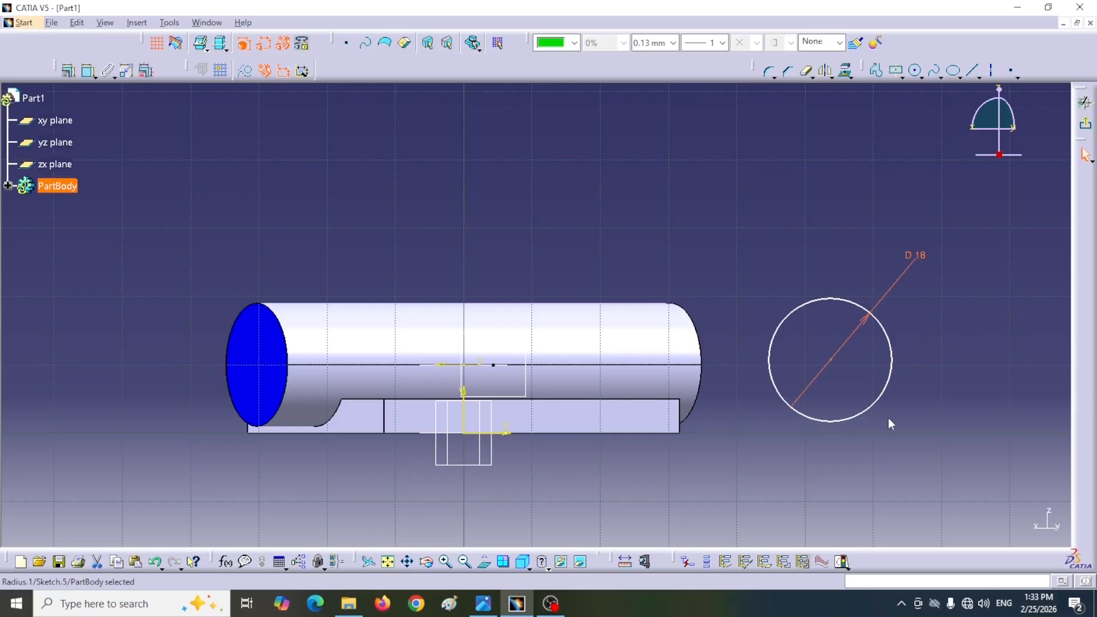
# Step: Constrain the circle's center to be coincident with the inclined line's endpoint inside the pipe
pyautogui.moveTo(683, 240); pyautogui.dragTo(370, 326, button='middle')
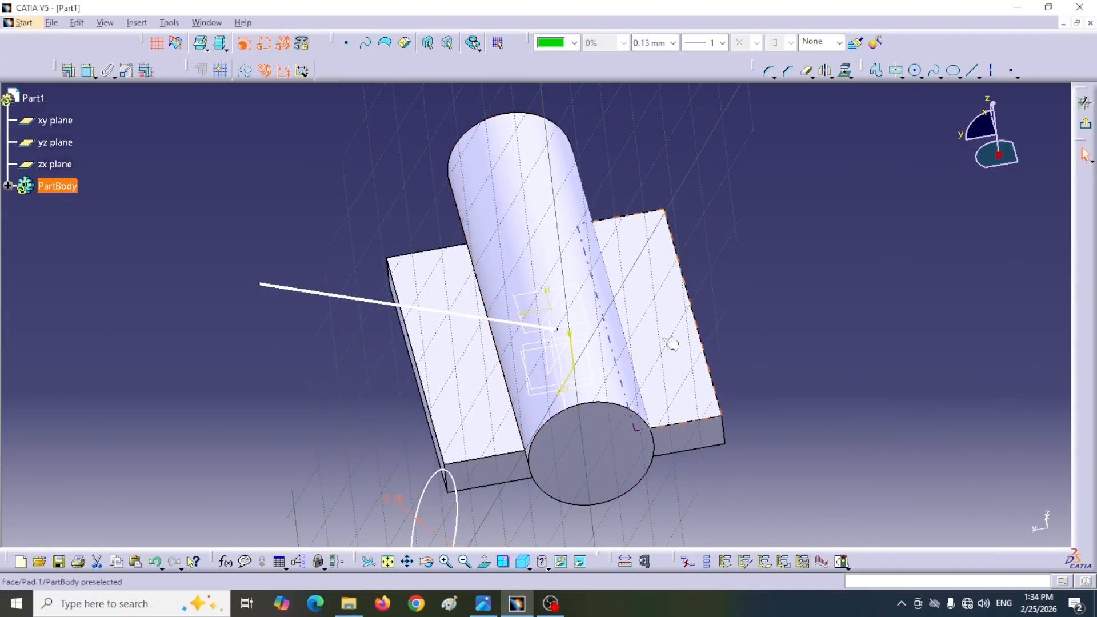
pyautogui.moveTo(330, 510); pyautogui.dragTo(263, 423, button='middle')
pyautogui.click(215, 512)
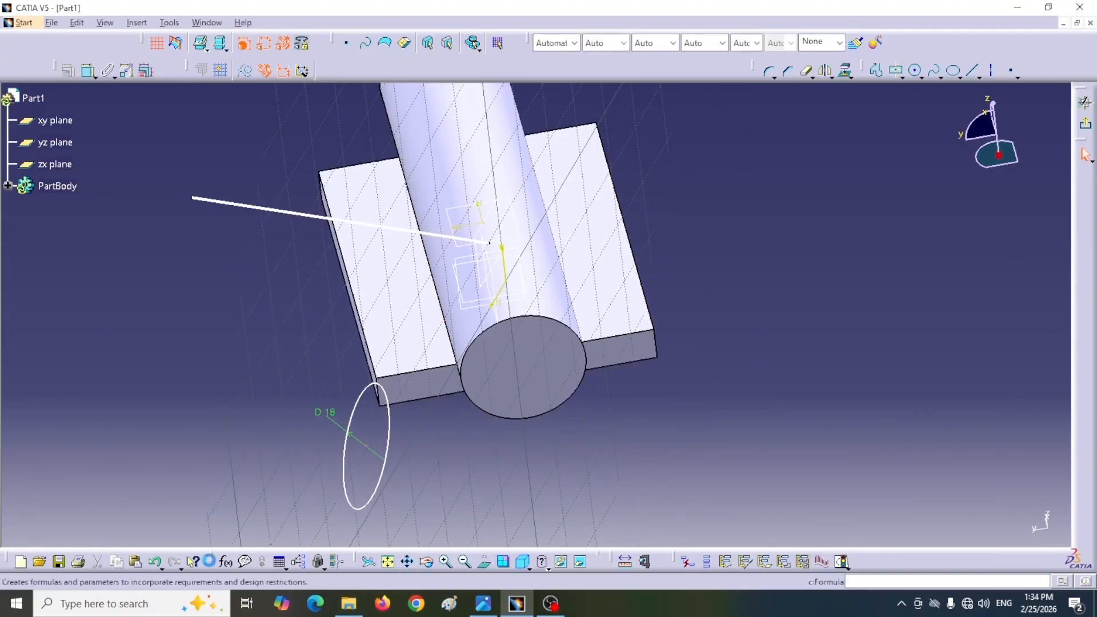
pyautogui.click(88, 70)
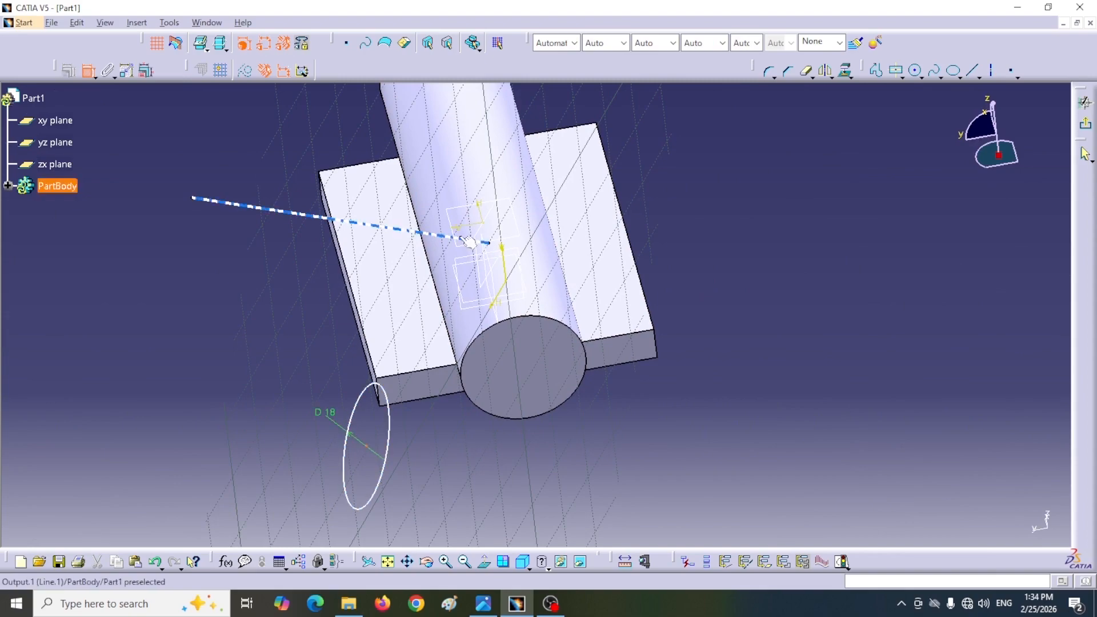
pyautogui.click(496, 247)
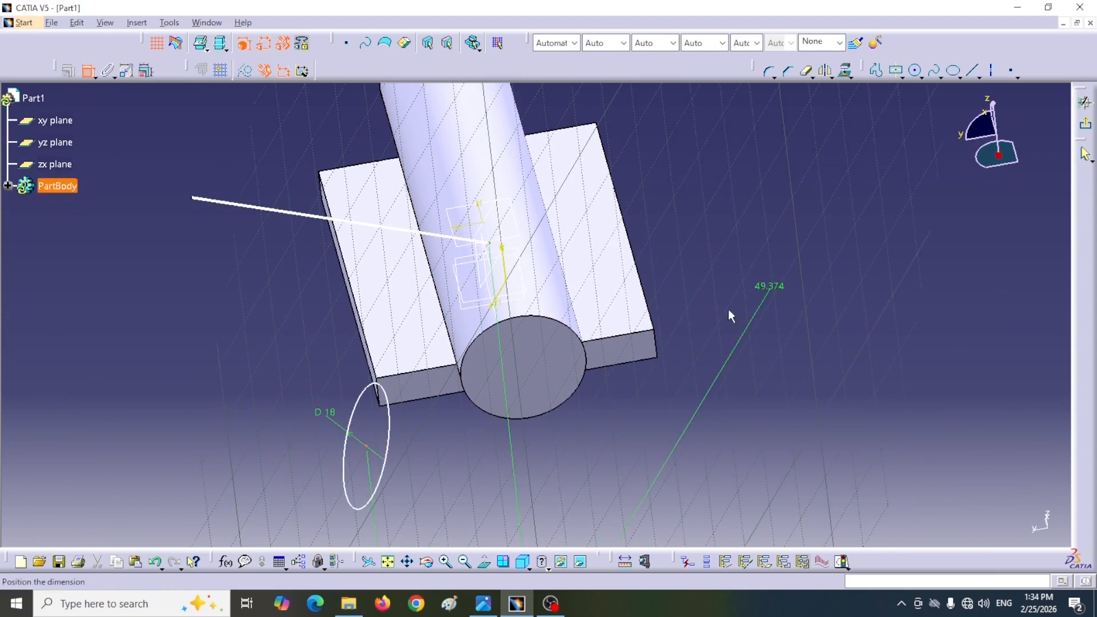
pyautogui.rightClick(751, 331)
pyautogui.click(763, 436)
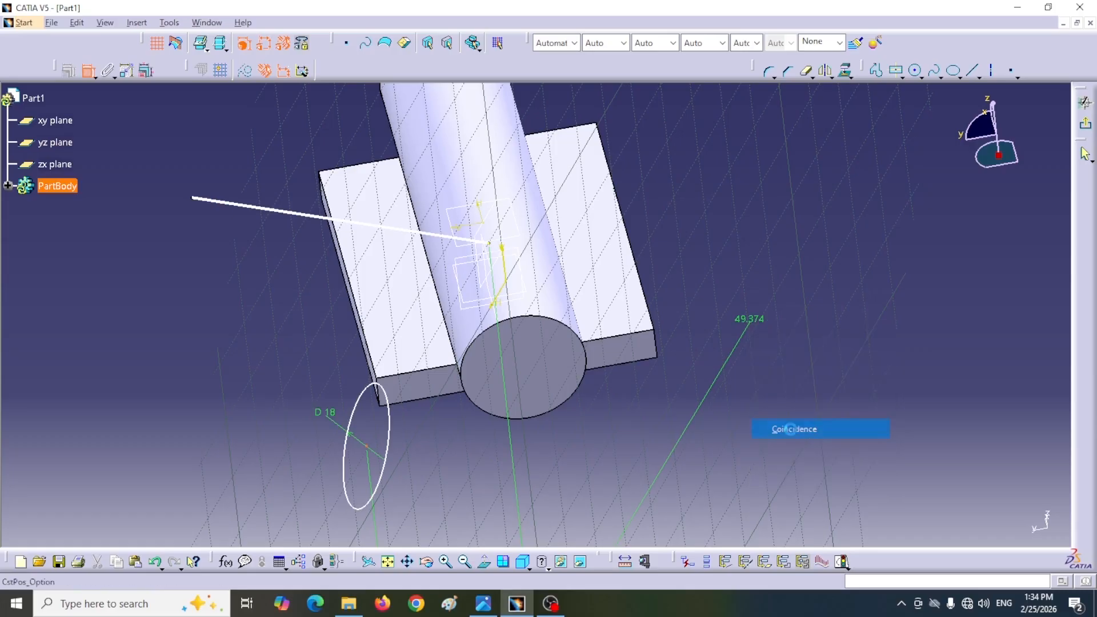
# Step: Leave the sketch and pad the 18 mm circle 45 mm along the inclined line to form the branch pipe
pyautogui.moveTo(851, 268); pyautogui.dragTo(735, 338, button='middle')
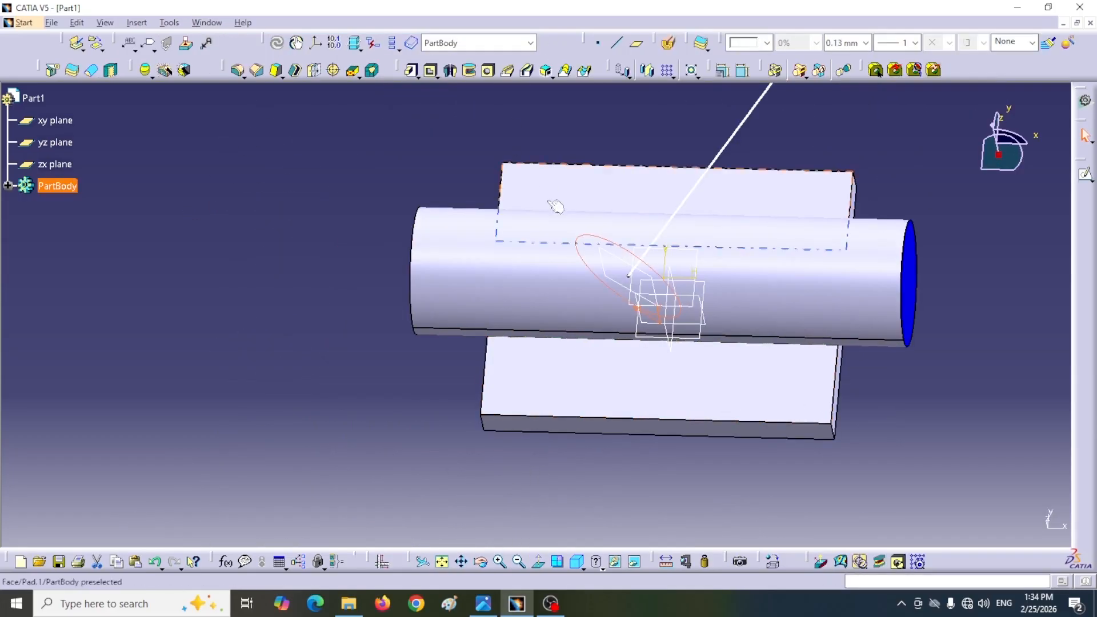
pyautogui.moveTo(520, 164); pyautogui.dragTo(443, 238, button='middle')
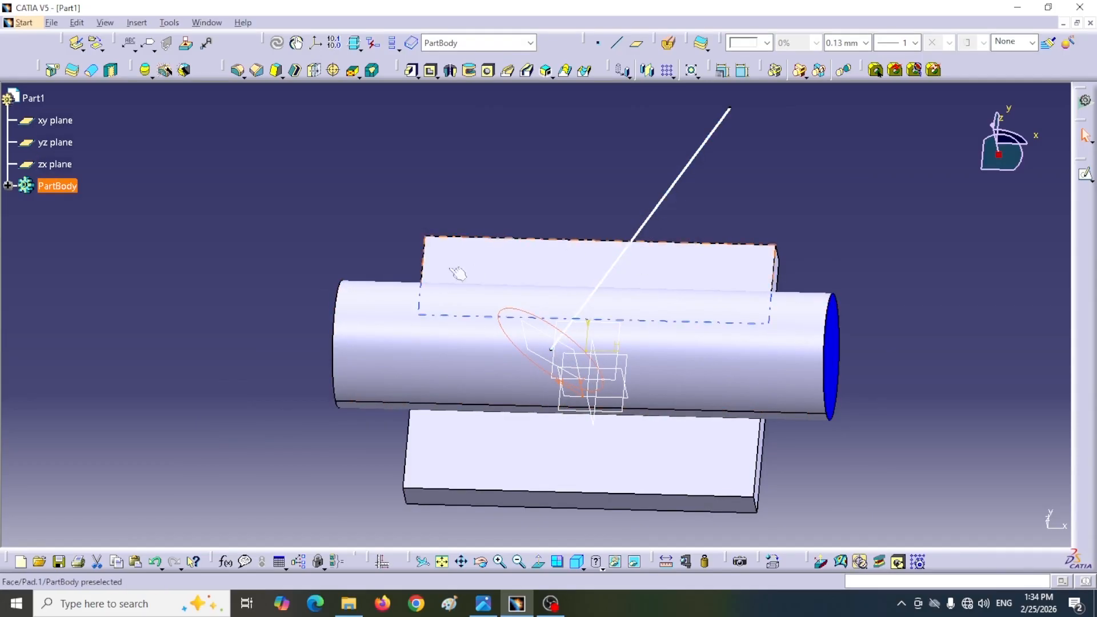
pyautogui.click(411, 69)
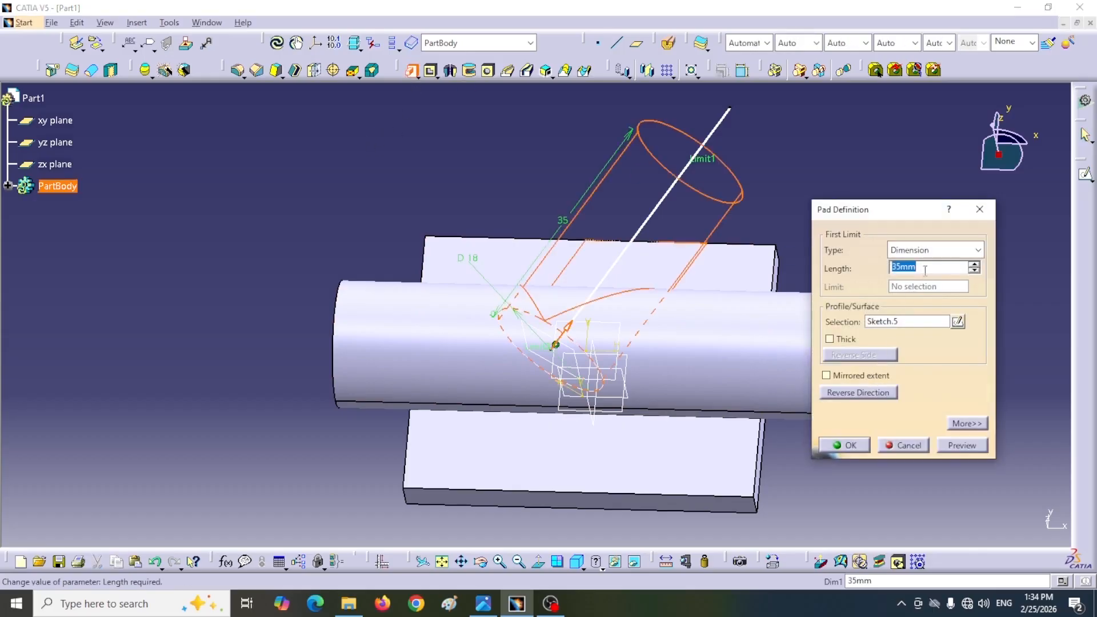
pyautogui.write('45')
pyautogui.press('Return')
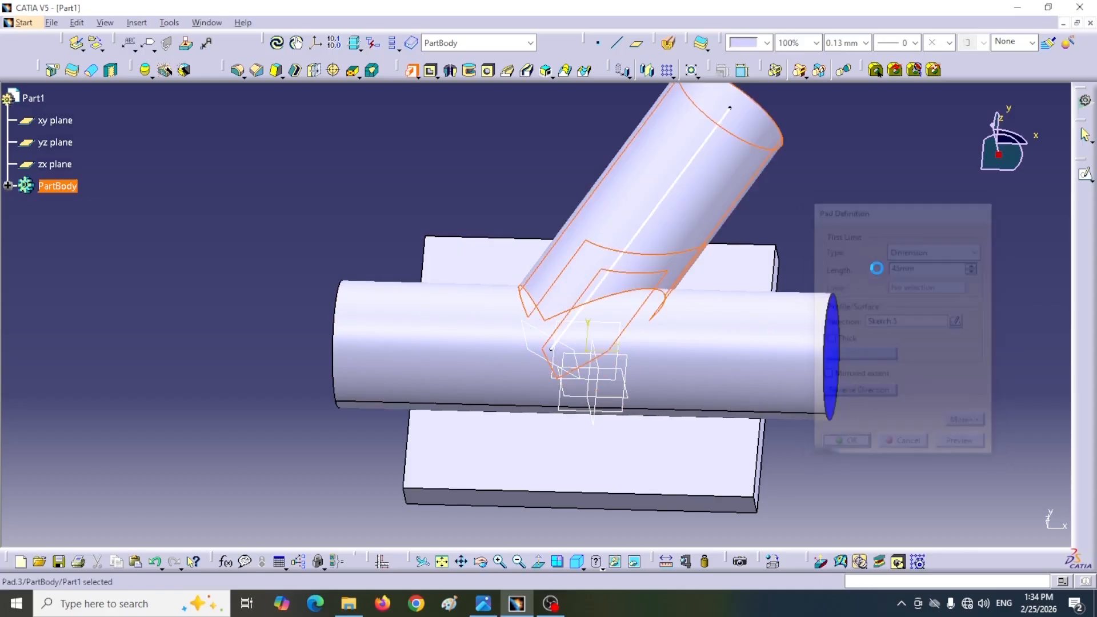
# Step: Undo the branch pipe's pad, its circle sketch and the plane at the inclined line's inner end
pyautogui.click(944, 296)
pyautogui.moveTo(494, 329); pyautogui.dragTo(513, 204, button='middle')
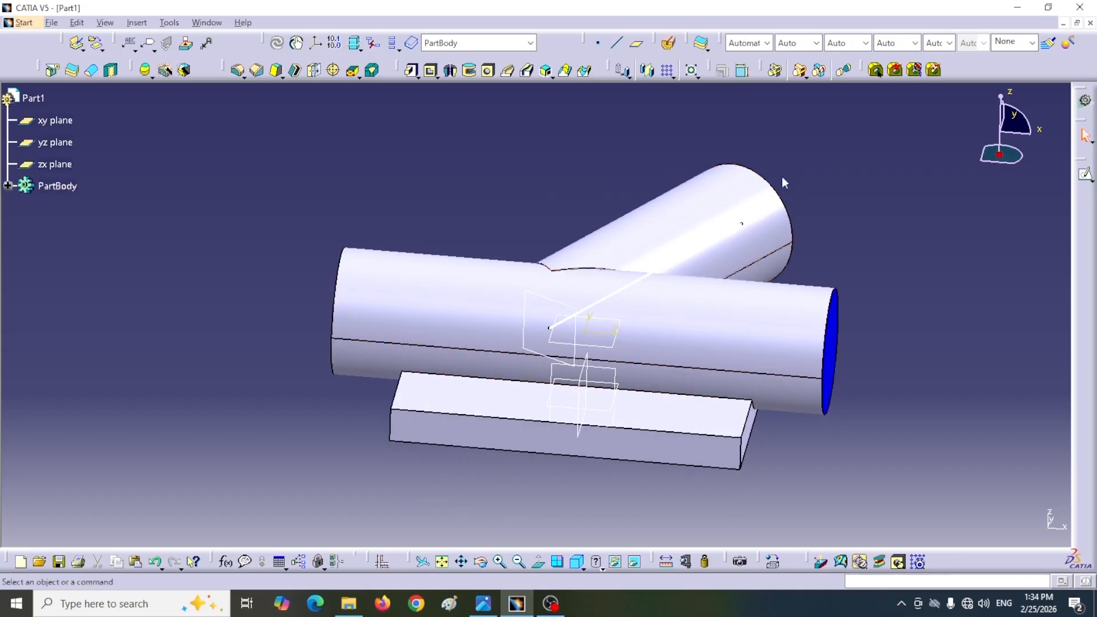
pyautogui.moveTo(772, 188); pyautogui.dragTo(540, 353, button='middle')
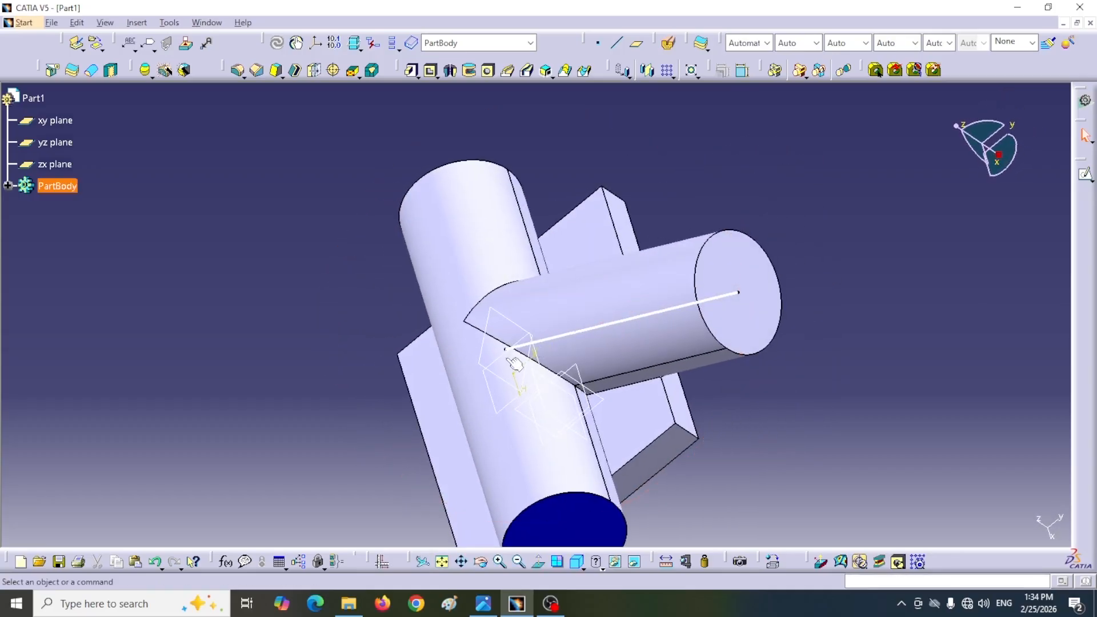
pyautogui.moveTo(919, 353); pyautogui.dragTo(900, 488, button='middle')
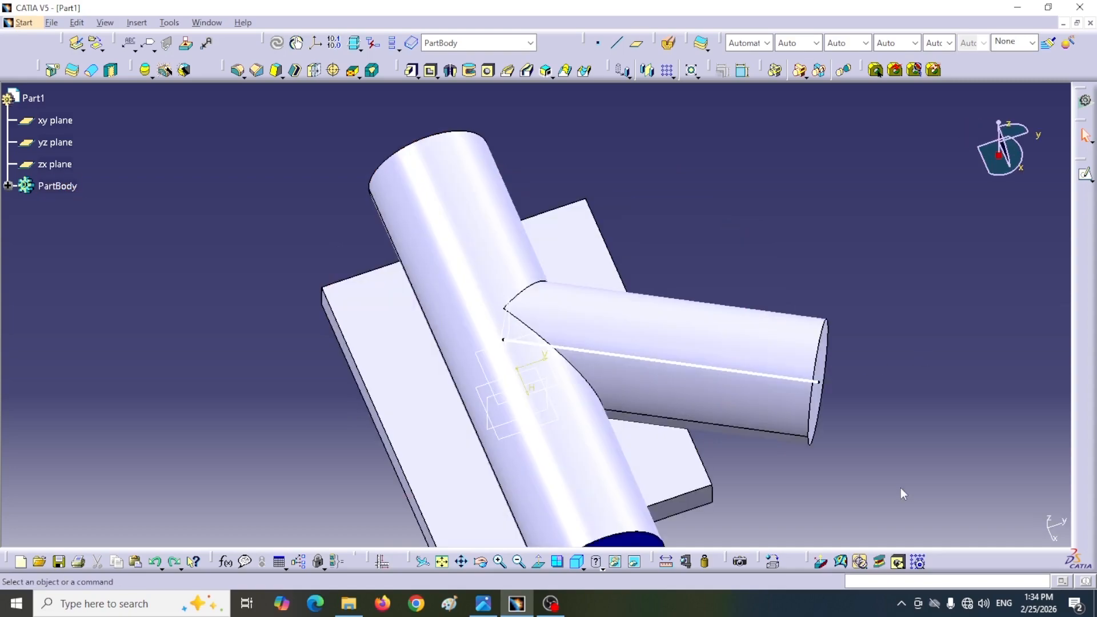
pyautogui.hotkey('ctrl', 'z')
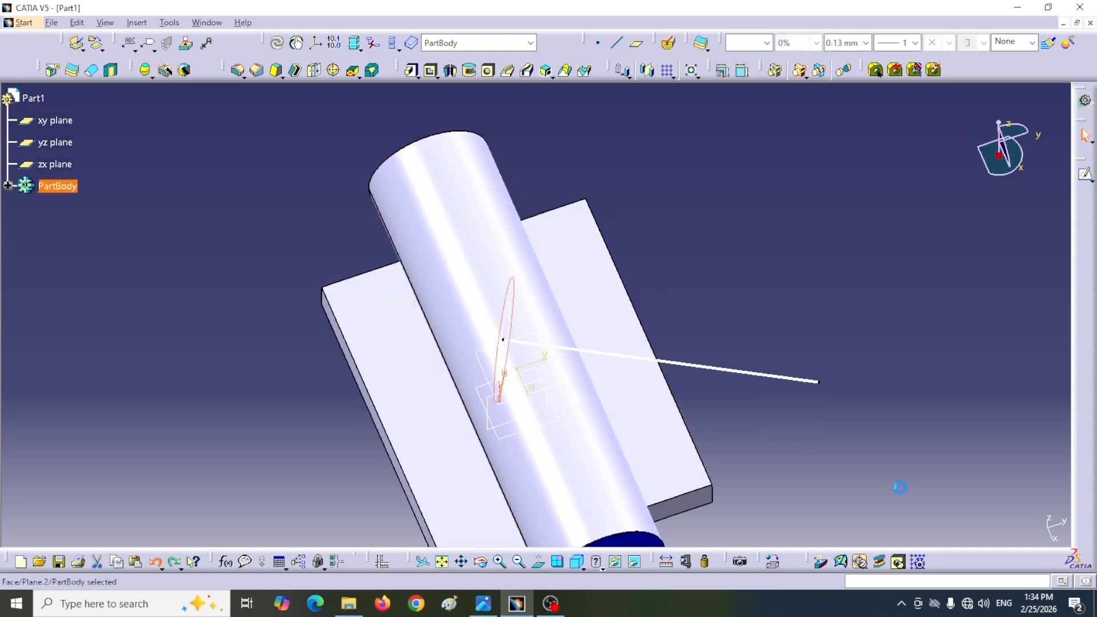
pyautogui.moveTo(810, 252); pyautogui.dragTo(685, 227, button='middle')
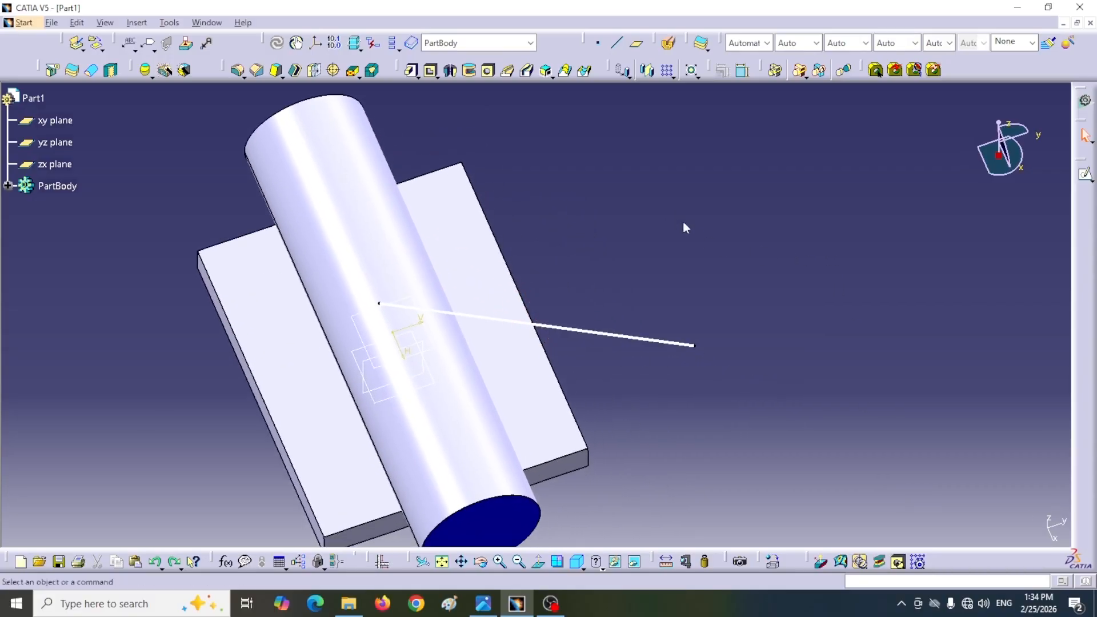
# Step: Create a plane normal to the inclined line through its outer endpoint, away from the main pipe
pyautogui.click(636, 43)
pyautogui.moveTo(954, 236); pyautogui.dragTo(915, 218)
pyautogui.click(940, 227)
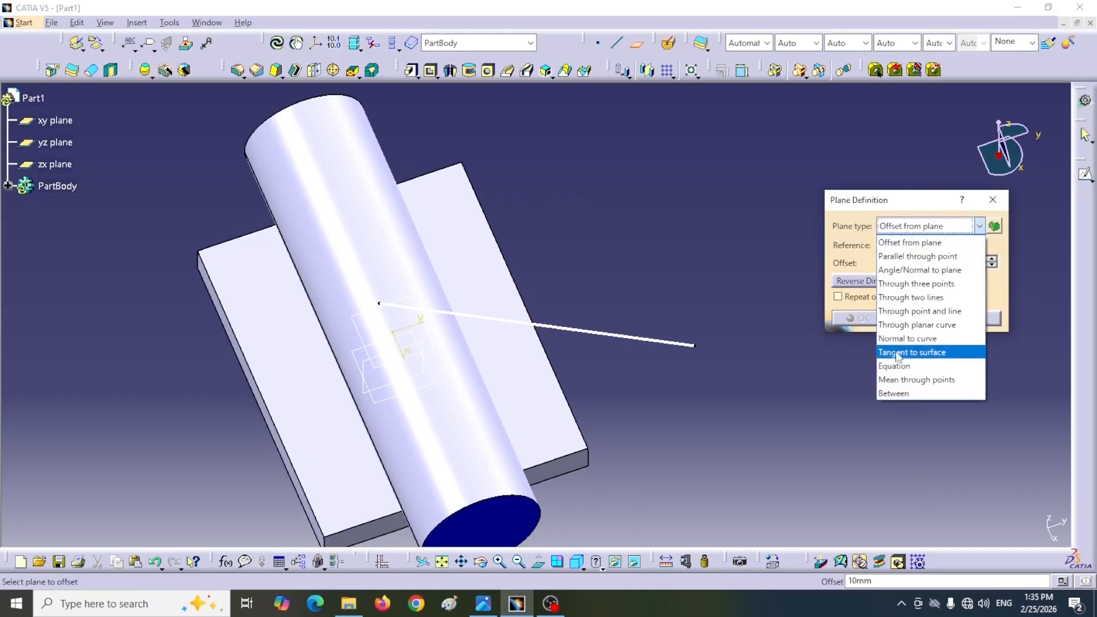
pyautogui.click(907, 340)
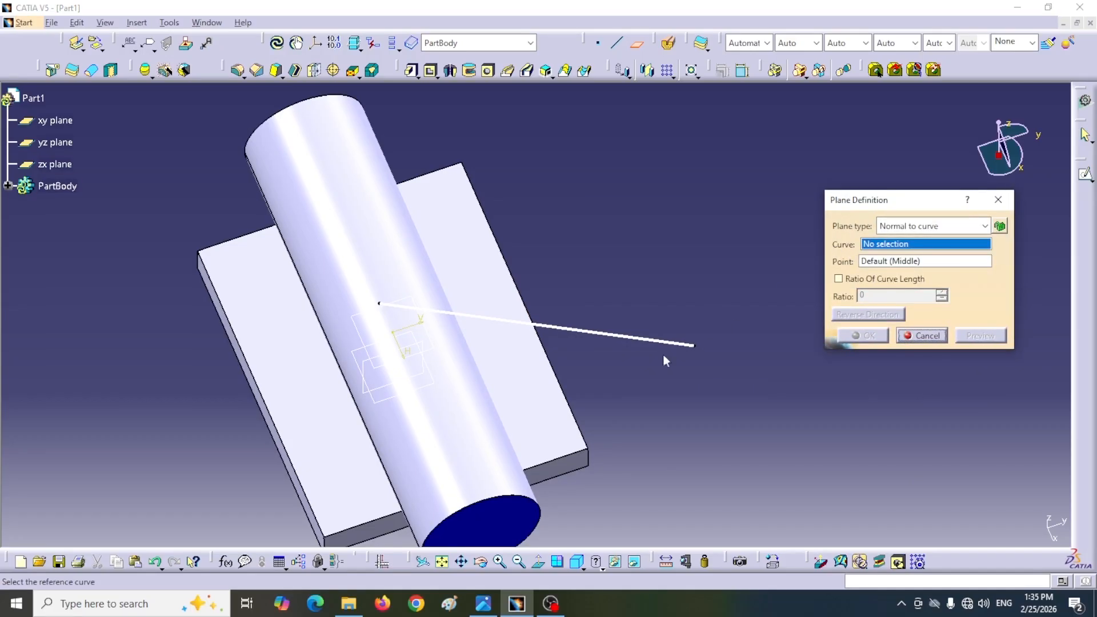
pyautogui.click(613, 336)
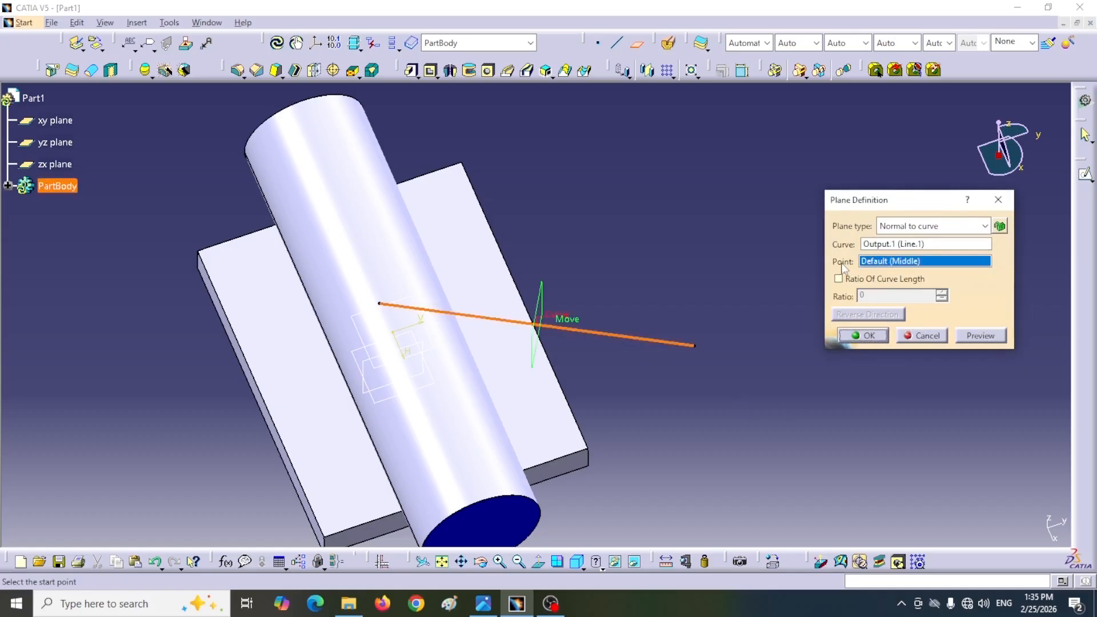
pyautogui.click(694, 345)
pyautogui.click(863, 337)
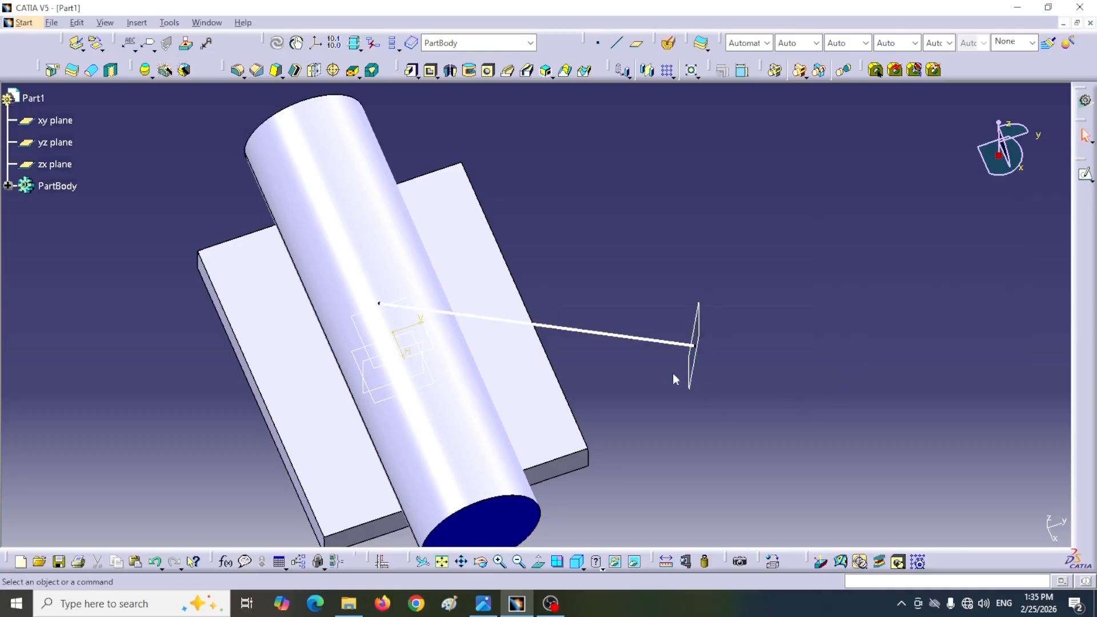
# Step: Start a sketch on the new normal plane and draw a circle about 16.7 mm in diameter clear of the main pipe
pyautogui.click(697, 322)
pyautogui.click(1084, 176)
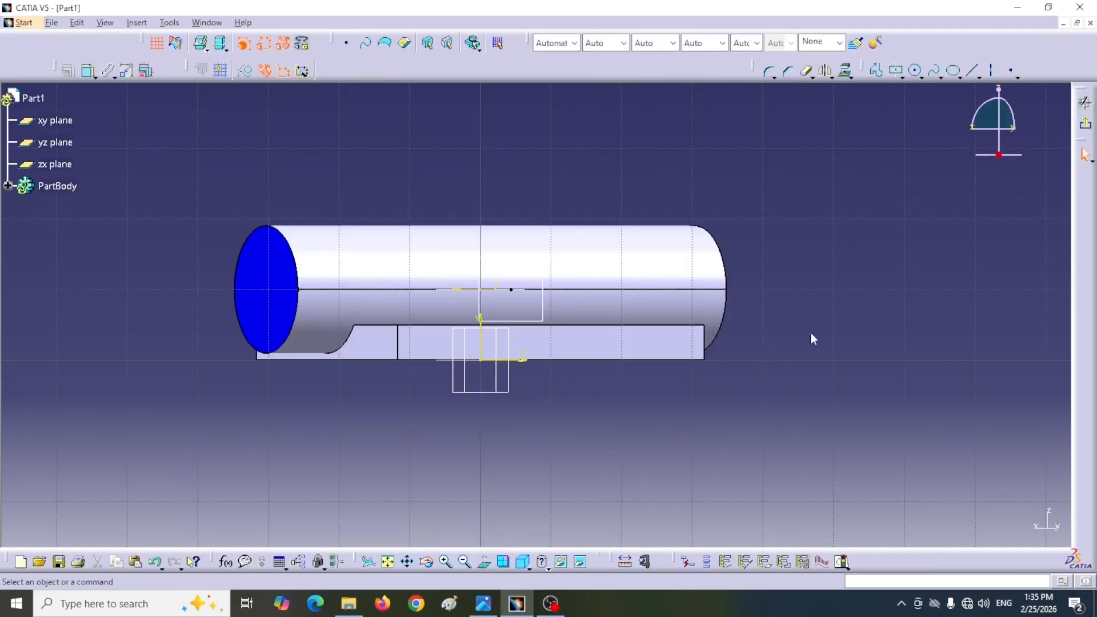
pyautogui.click(915, 70)
pyautogui.click(868, 340)
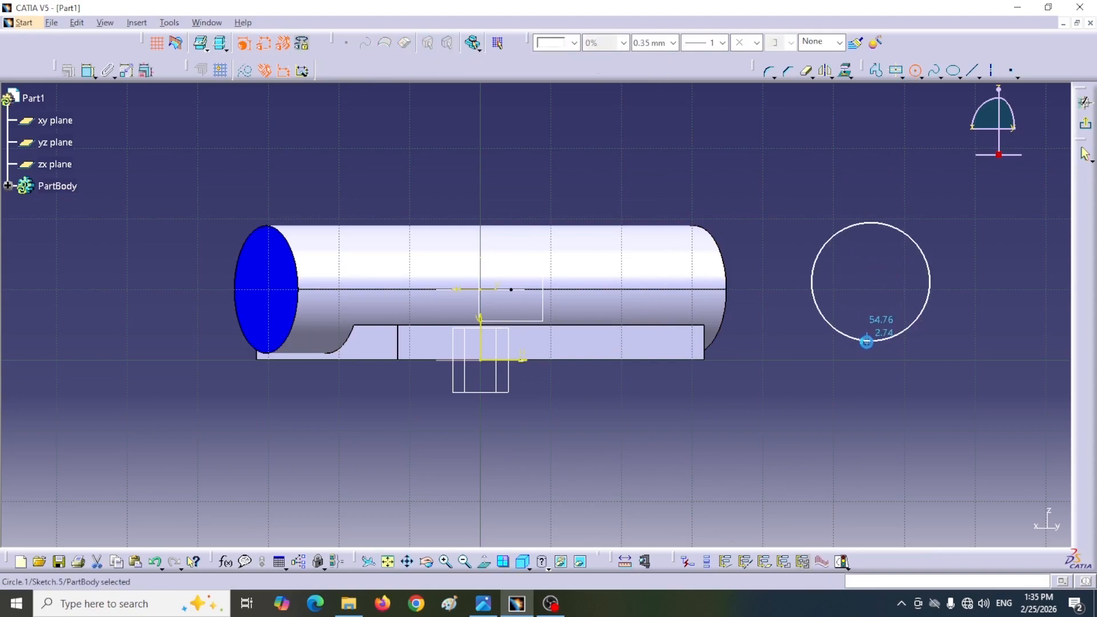
# Step: Dimension the circle's diameter and set it to 18 mm
pyautogui.click(85, 72)
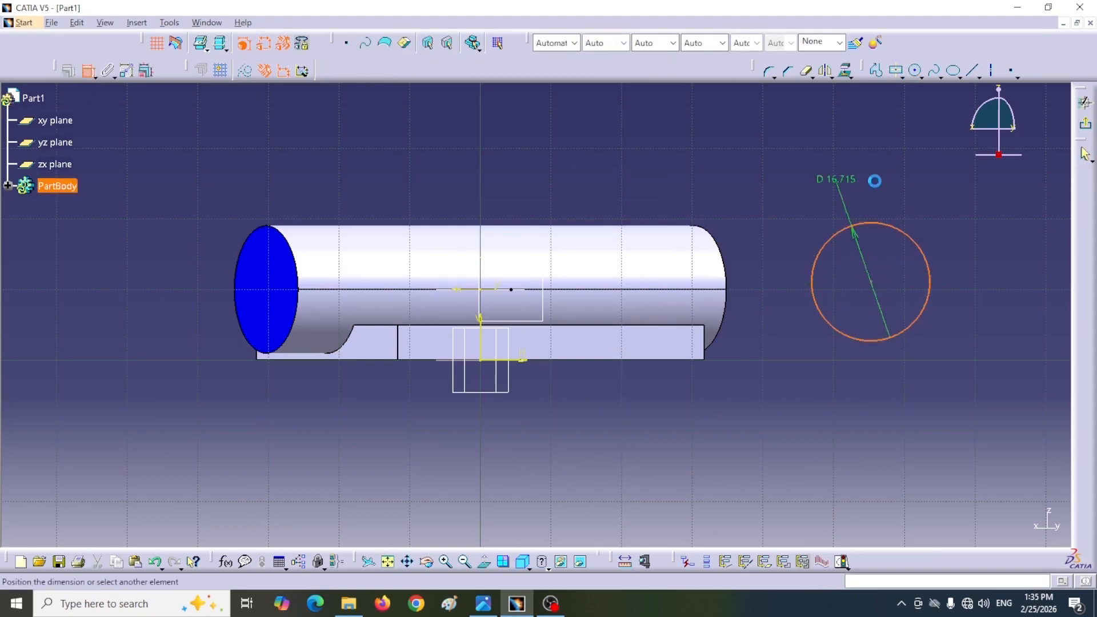
pyautogui.click(916, 189)
pyautogui.doubleClick(916, 189)
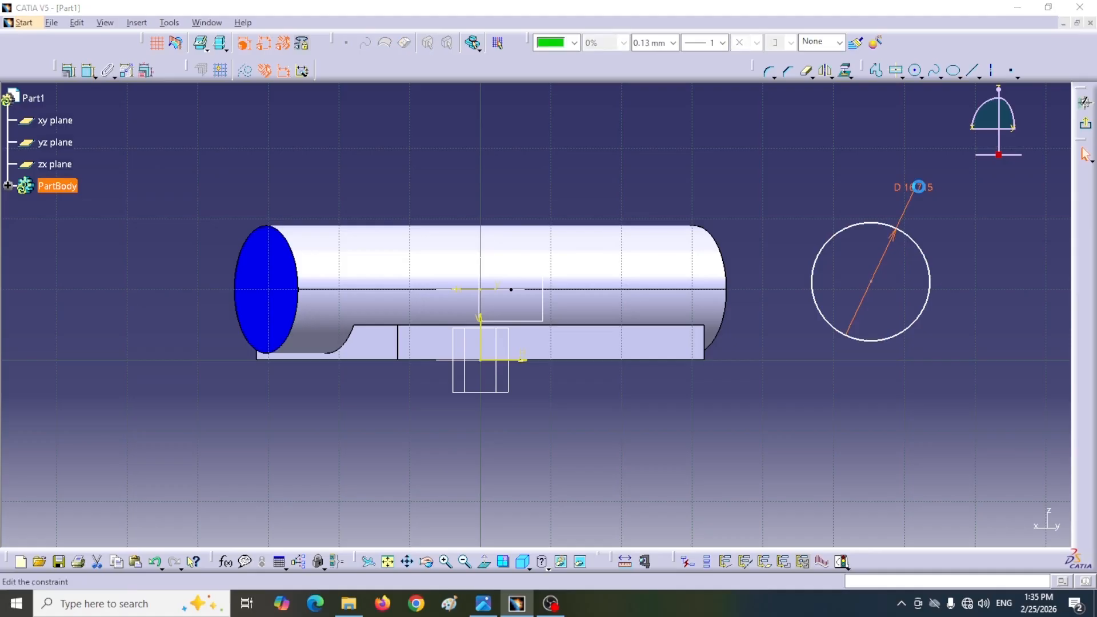
pyautogui.write('18')
pyautogui.press('Return')
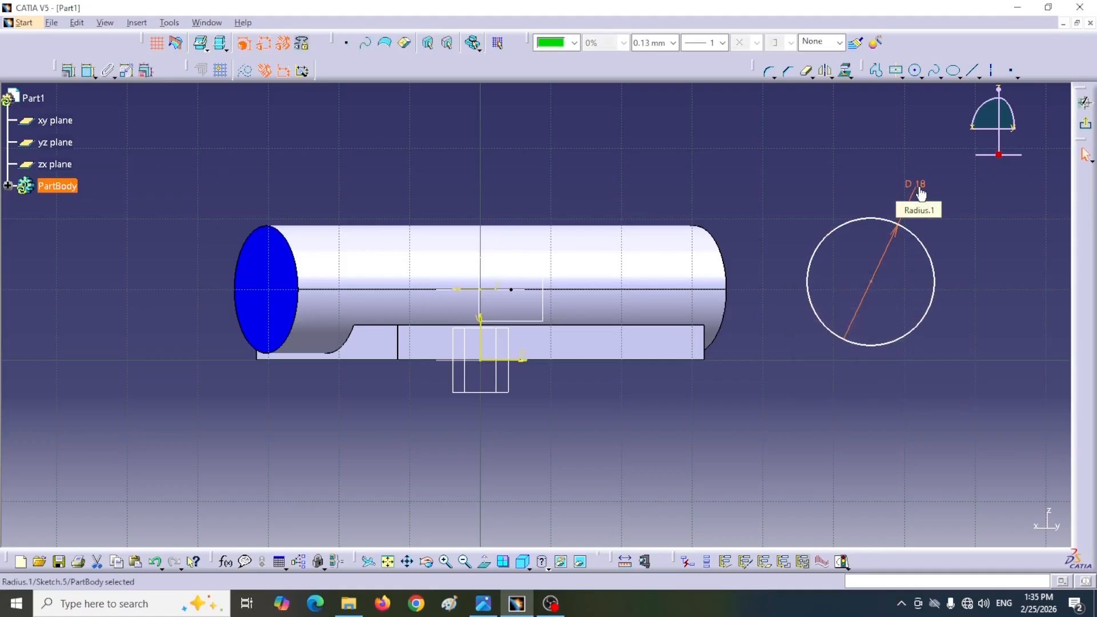
# Step: Constrain the circle's center to be coincident with the inclined line's outer endpoint
pyautogui.moveTo(670, 158); pyautogui.dragTo(662, 231, button='middle')
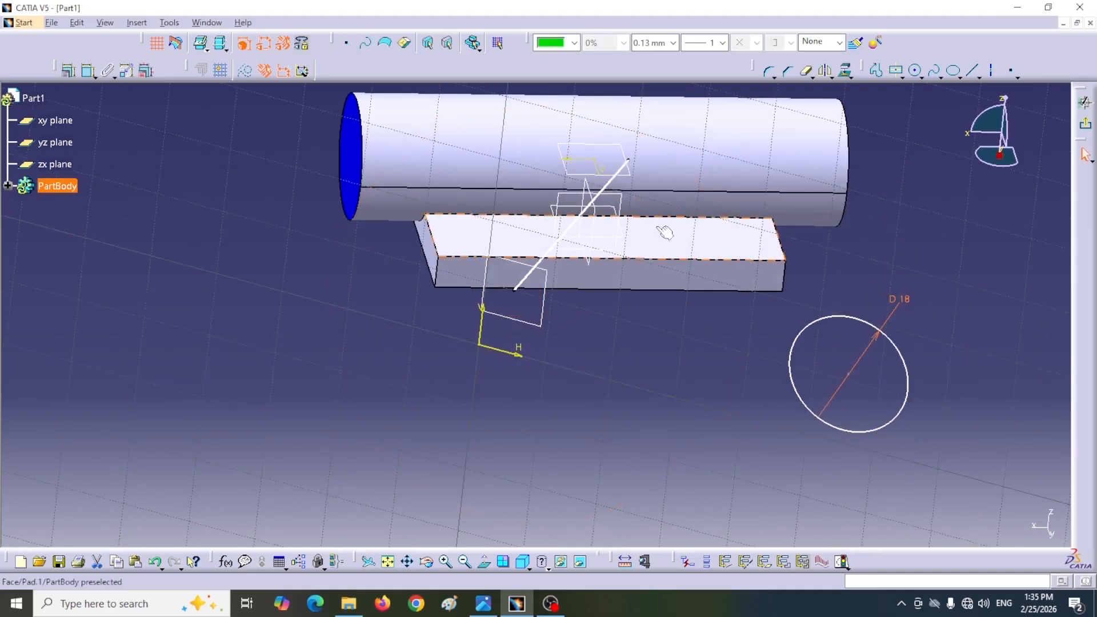
pyautogui.click(86, 74)
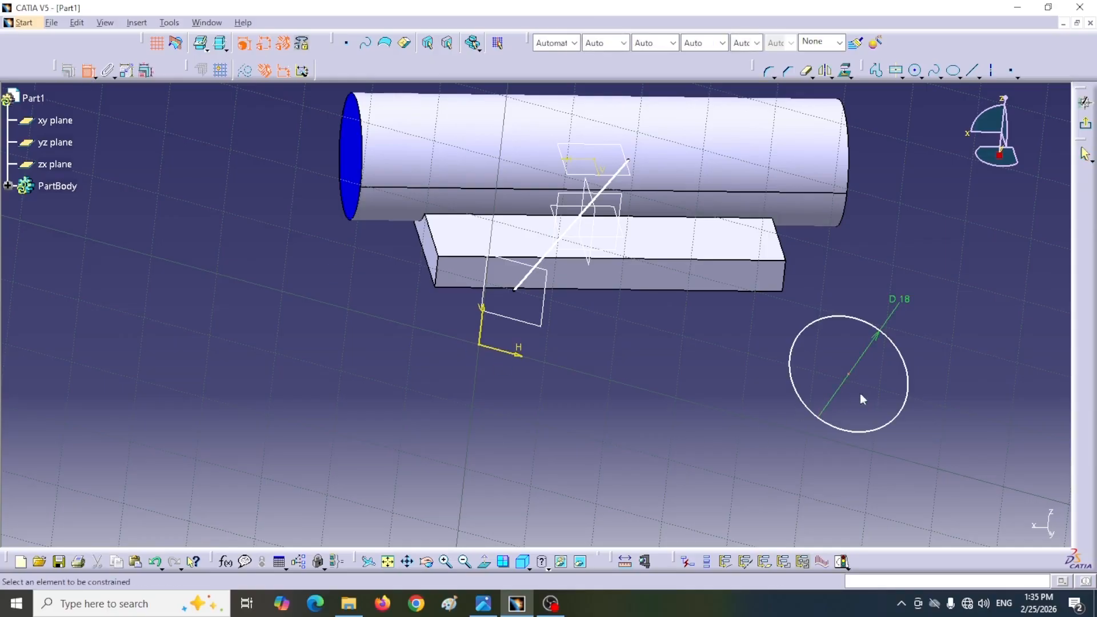
pyautogui.click(514, 290)
pyautogui.rightClick(632, 402)
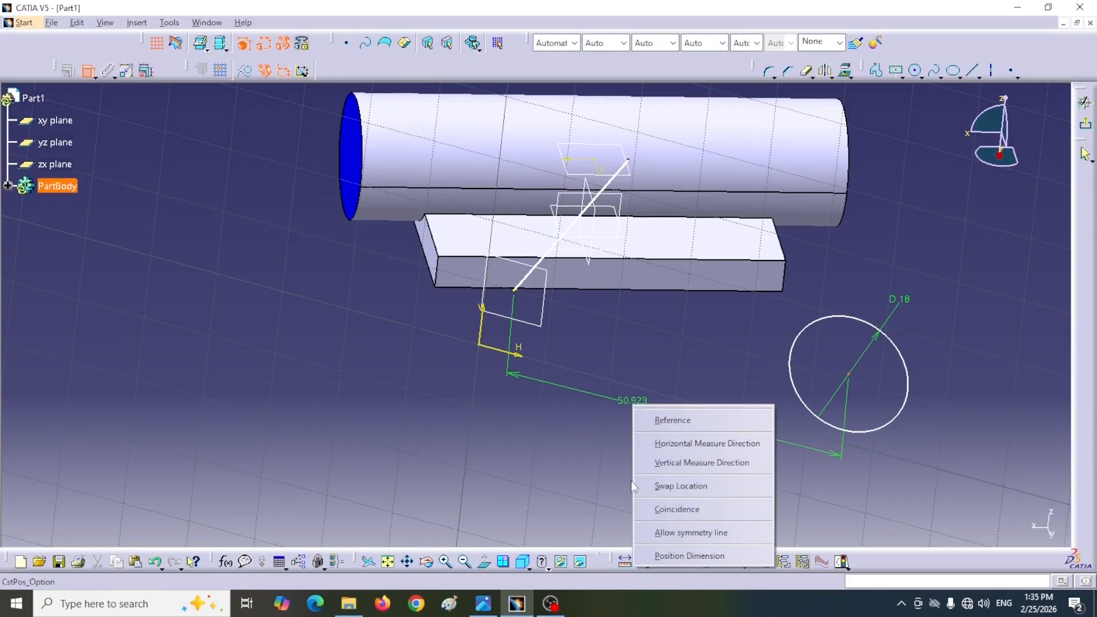
pyautogui.click(669, 509)
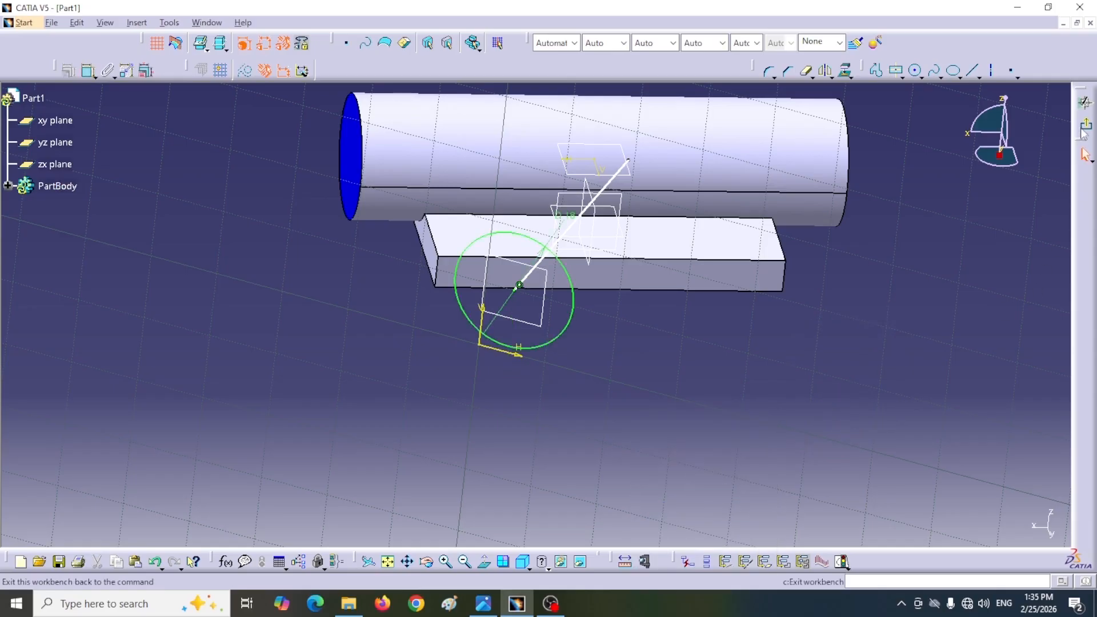
# Step: Leave the sketch and pad the 18 mm circle up to the main pipe's cylindrical surface
pyautogui.moveTo(610, 410)
pyautogui.mouseDown(button='middle')
pyautogui.moveTo(617, 399)
pyautogui.moveTo(560, 491)
pyautogui.moveTo(617, 367)
pyautogui.moveTo(531, 409)
pyautogui.moveTo(532, 338)
pyautogui.mouseUp(button='middle')
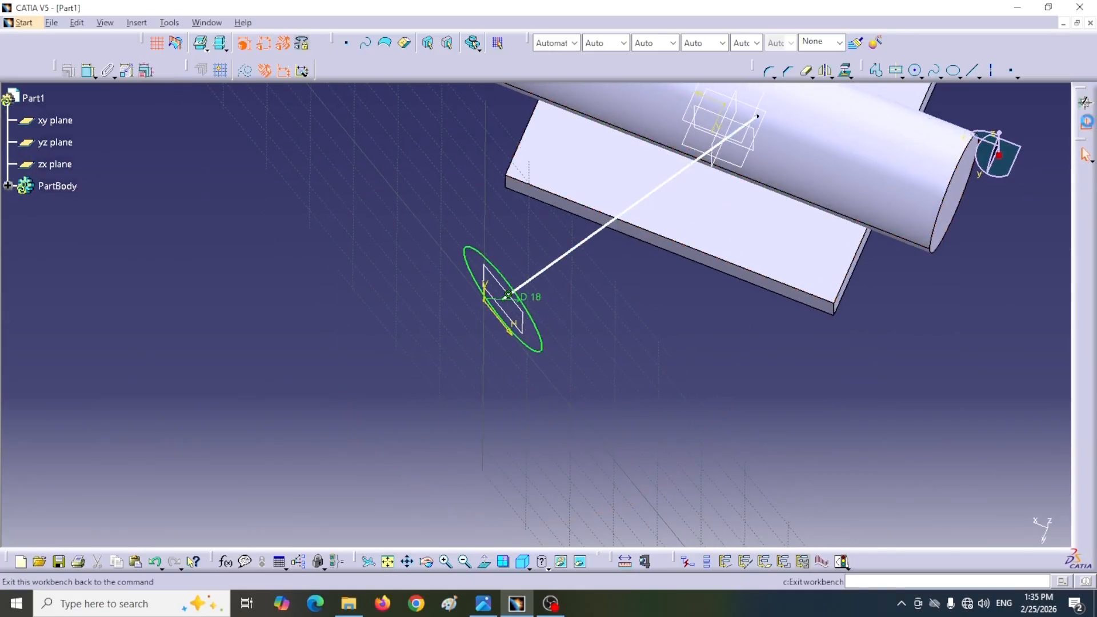
pyautogui.click(1086, 125)
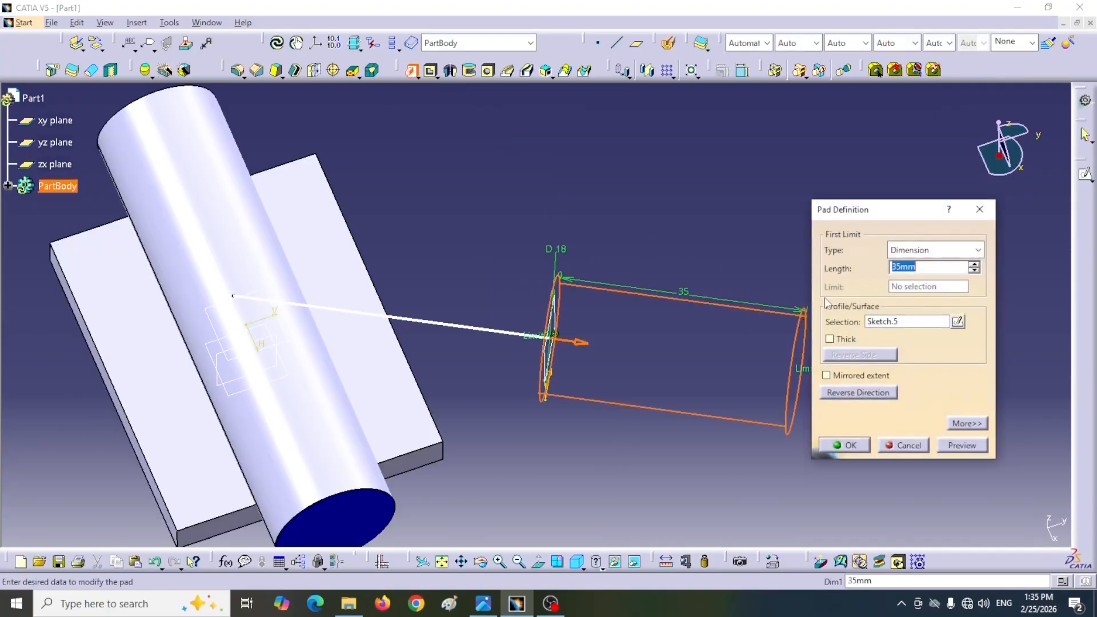
pyautogui.moveTo(907, 215); pyautogui.dragTo(886, 181)
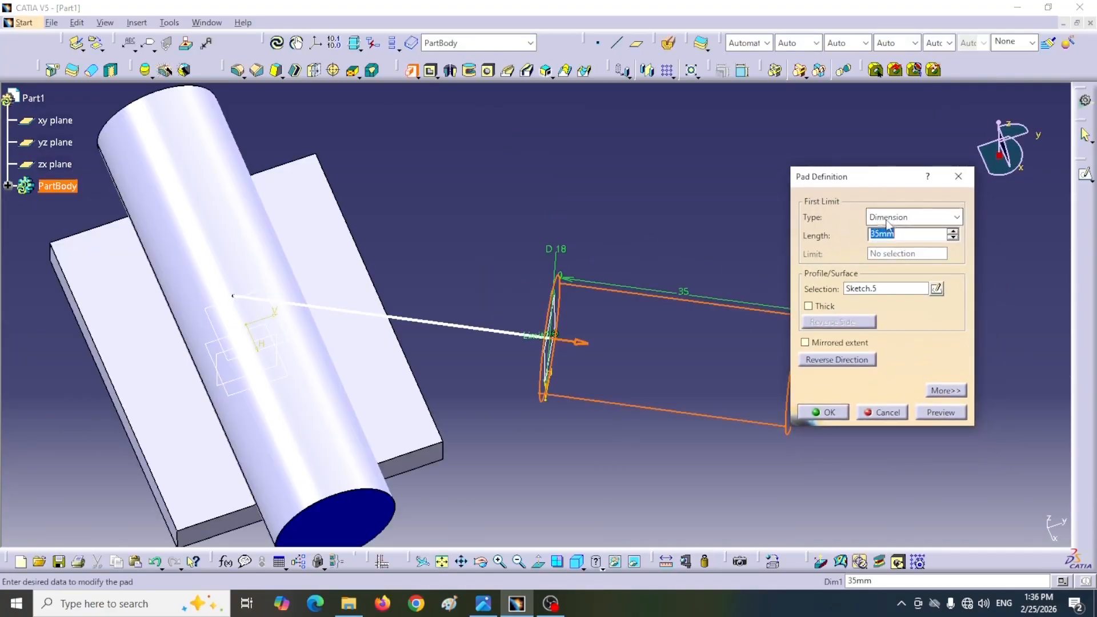
pyautogui.click(947, 219)
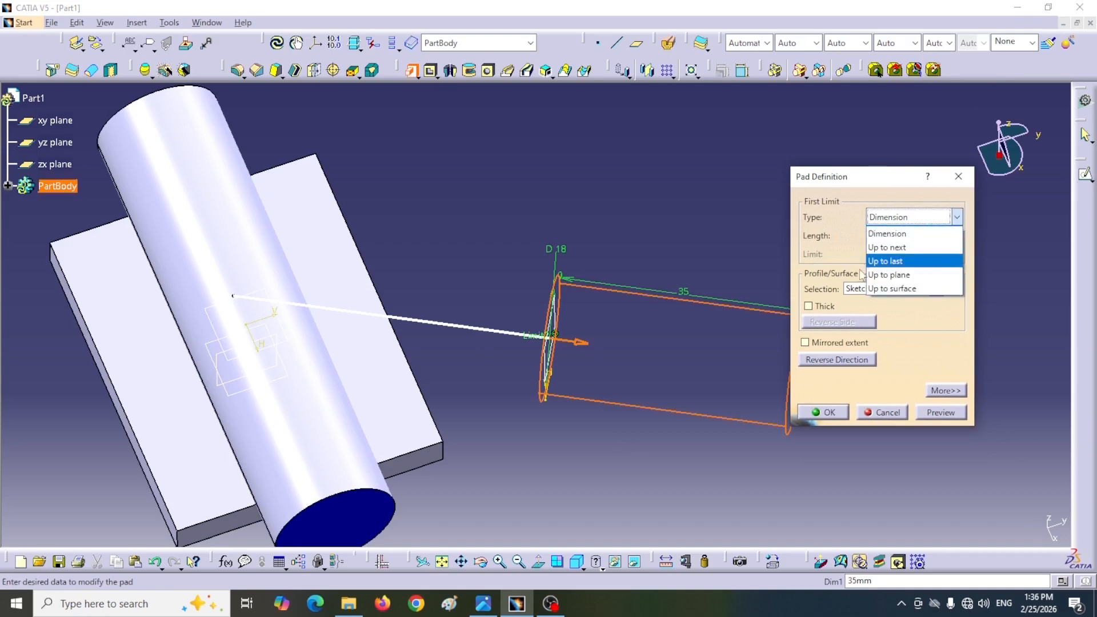
pyautogui.click(892, 289)
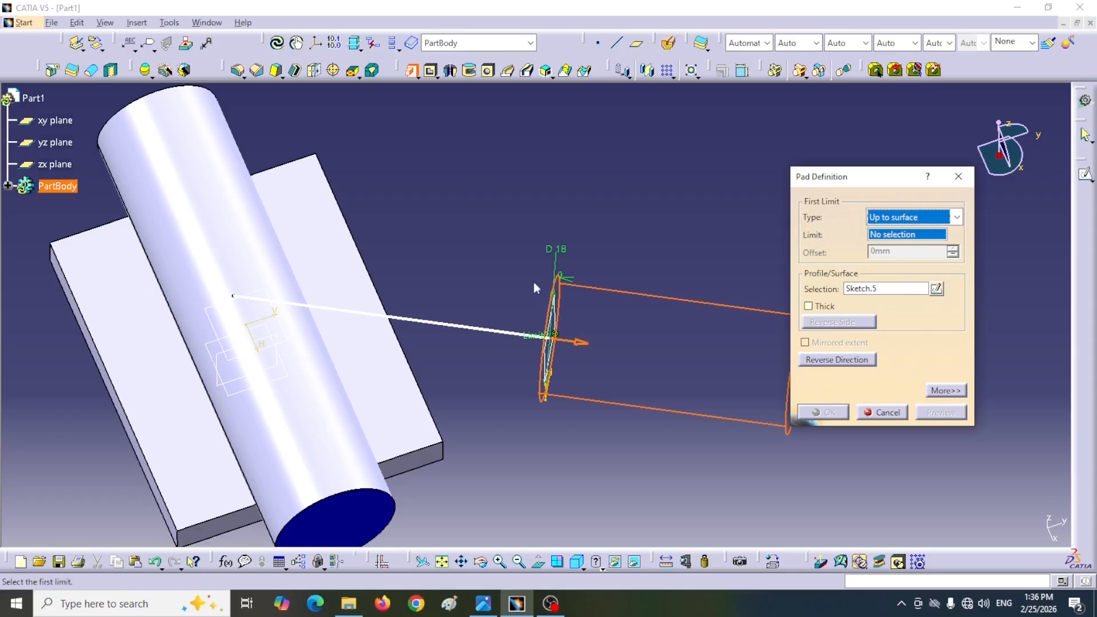
pyautogui.click(239, 271)
pyautogui.click(810, 411)
# Step: Check the flange in the reference drawing, start a sketch on the branch pipe's end face and draw two separate circles about 9 mm in diameter
pyautogui.moveTo(653, 265); pyautogui.dragTo(587, 208, button='middle')
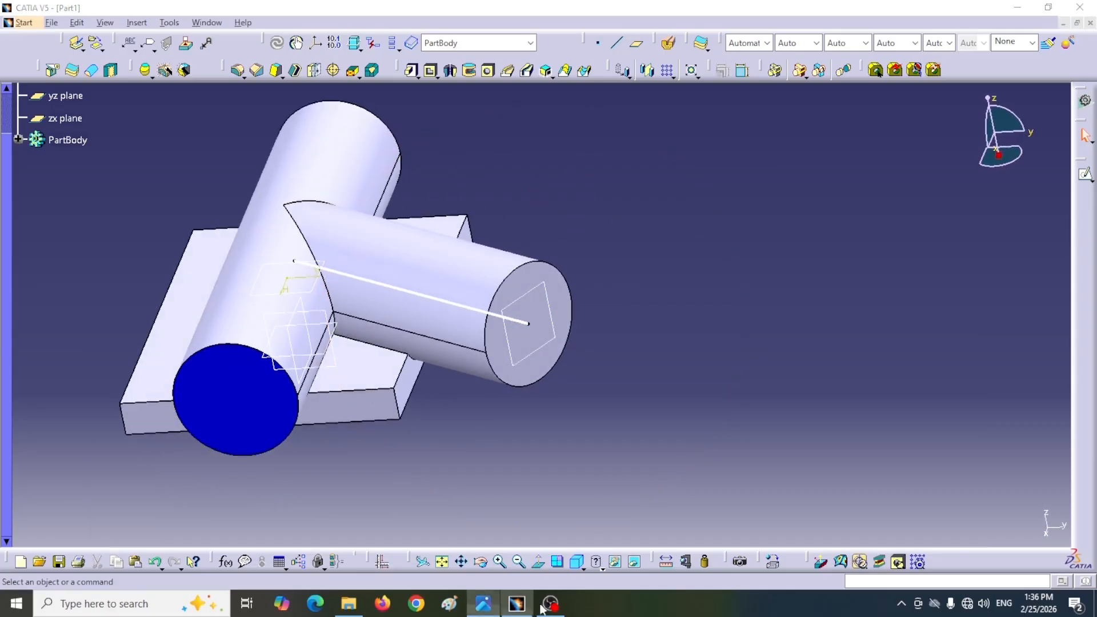
pyautogui.click(518, 604)
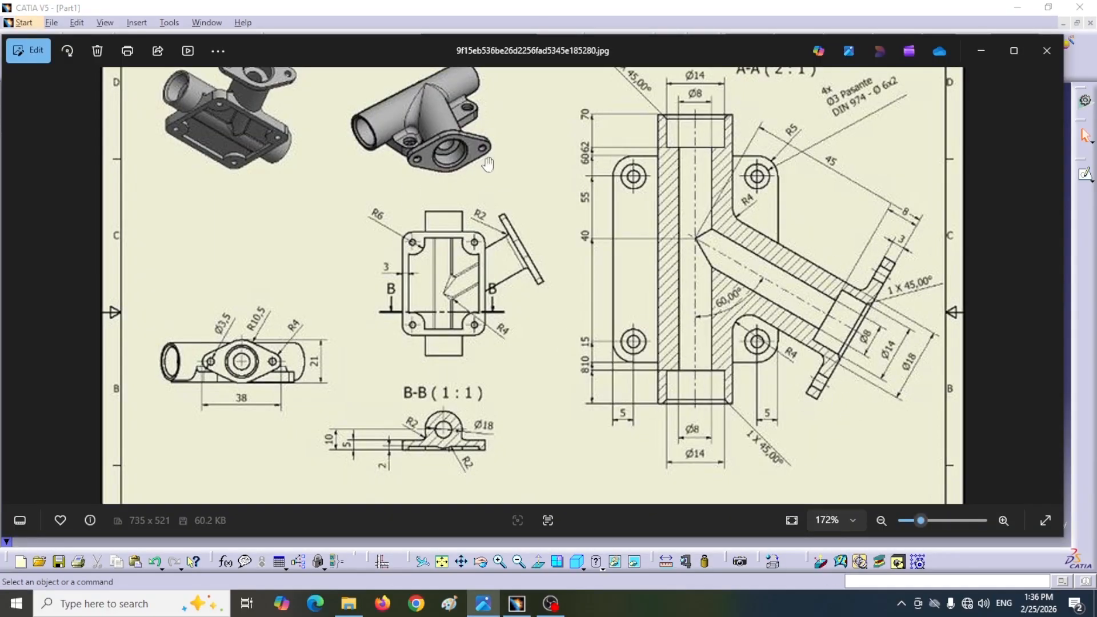
pyautogui.click(981, 50)
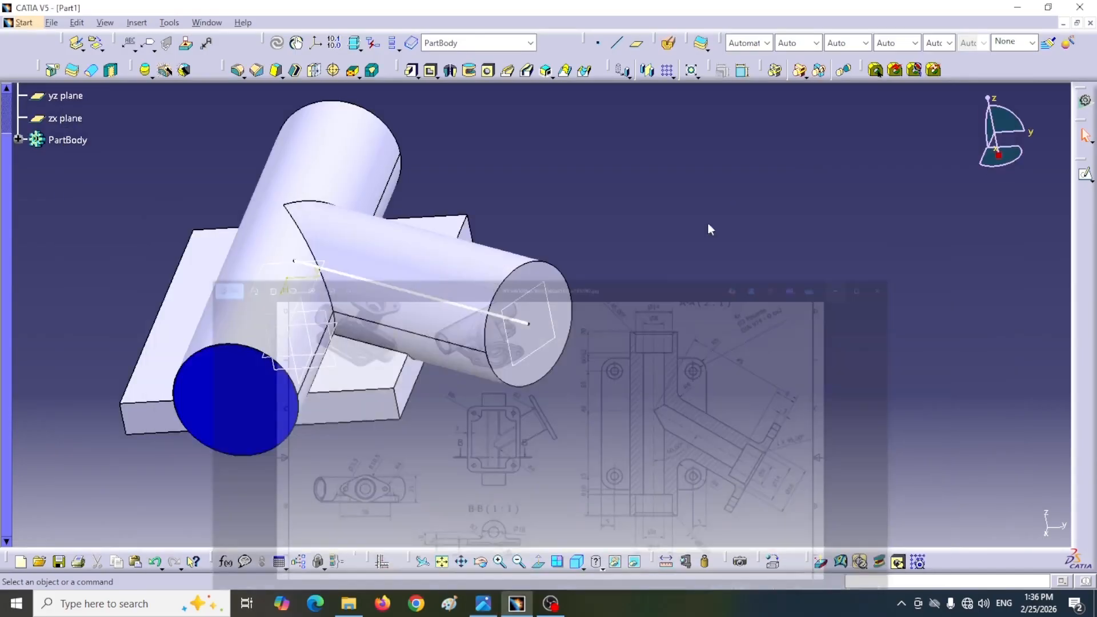
pyautogui.click(525, 358)
pyautogui.click(1085, 174)
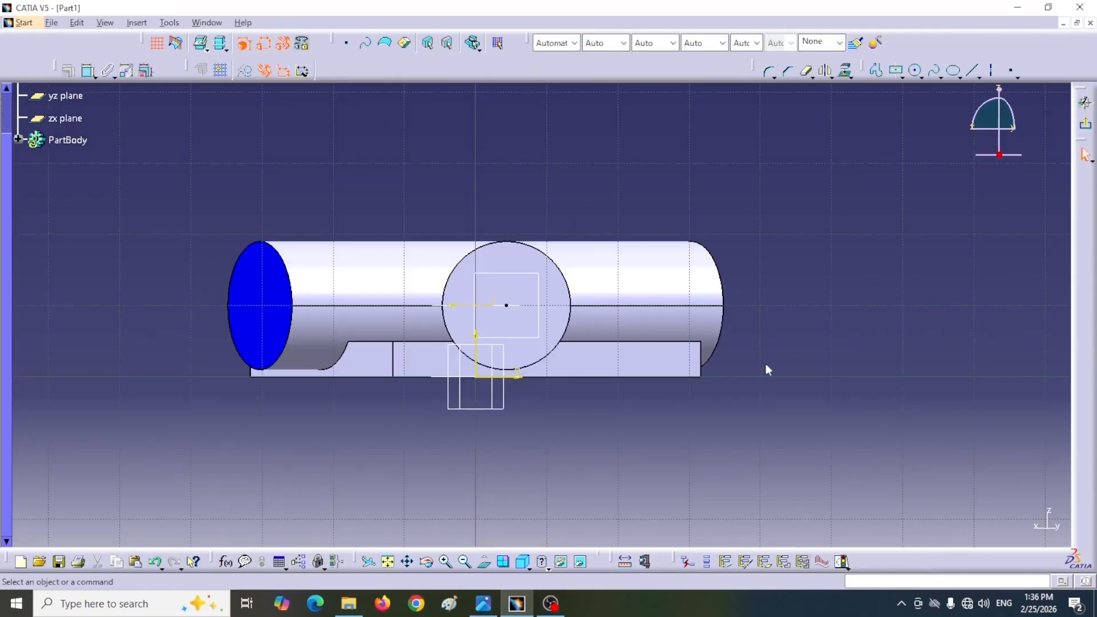
pyautogui.click(915, 70)
pyautogui.click(930, 330)
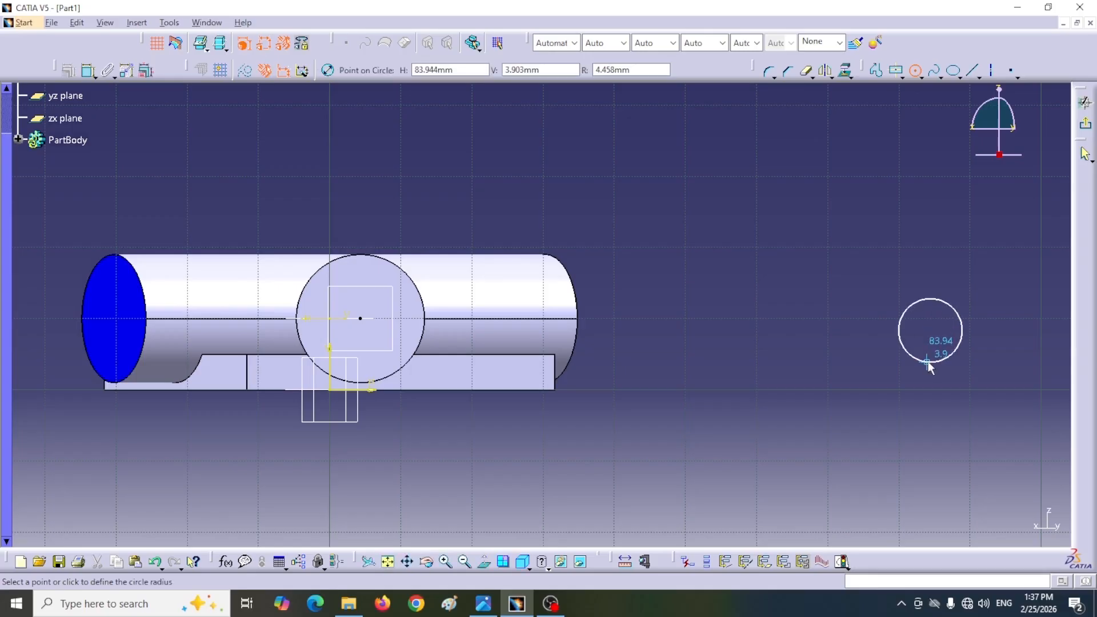
pyautogui.click(930, 362)
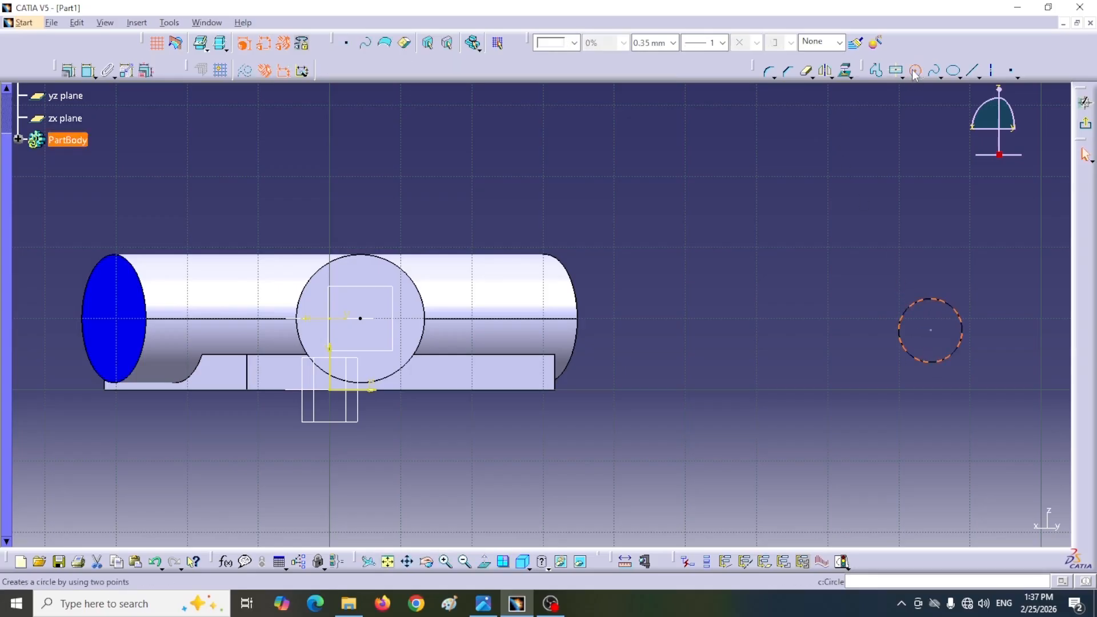
pyautogui.click(915, 71)
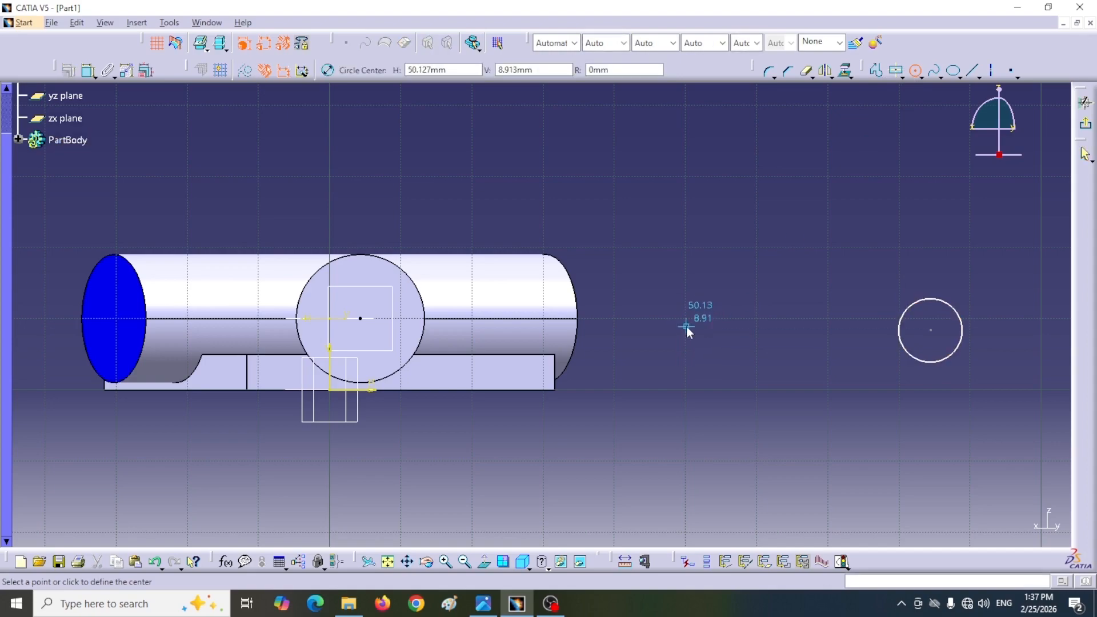
pyautogui.click(687, 329)
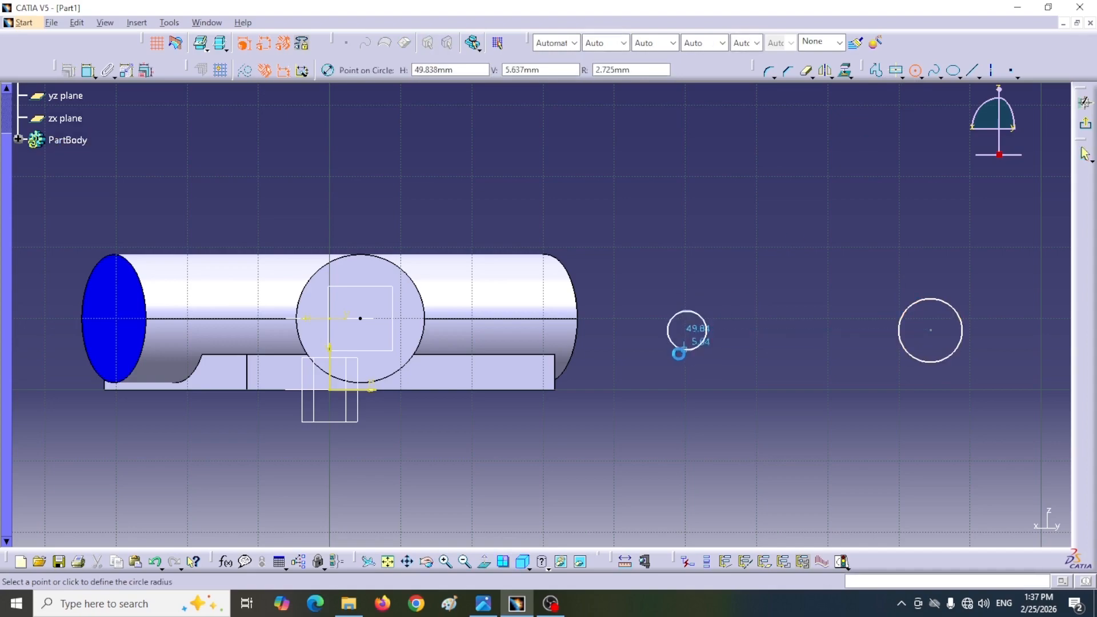
pyautogui.click(672, 359)
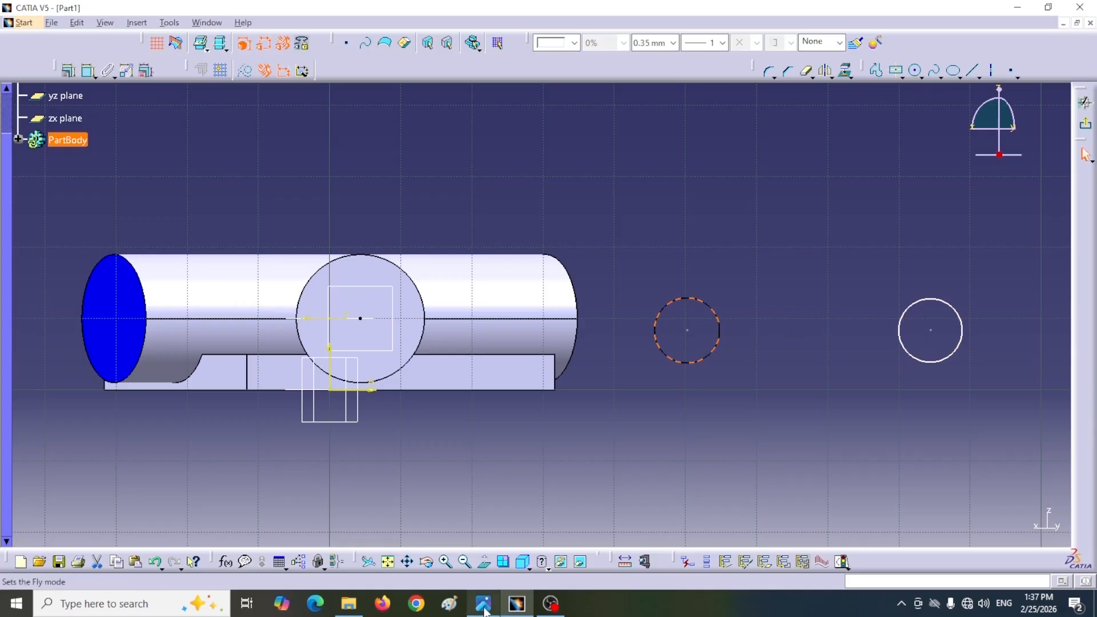
# Step: Examine the flange's radii, hole diameter and overall width in the reference drawing's end view
pyautogui.click(484, 610)
pyautogui.scroll(5, 246, 407)
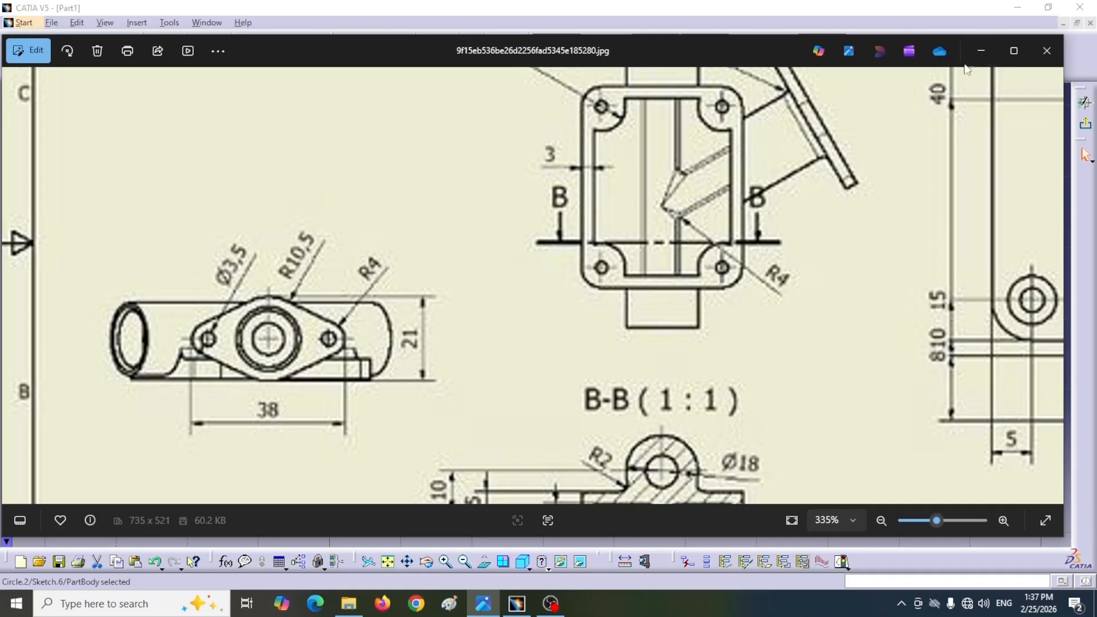
# Step: Dimension both small circles and set each diameter to 8 mm
pyautogui.click(981, 50)
pyautogui.click(708, 433)
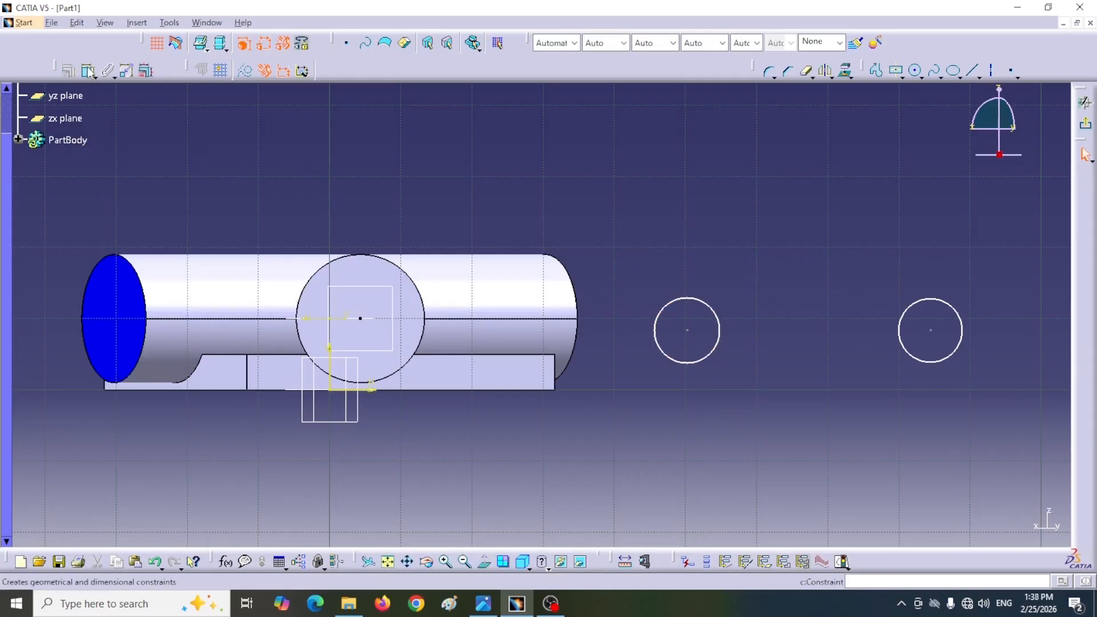
pyautogui.click(945, 355)
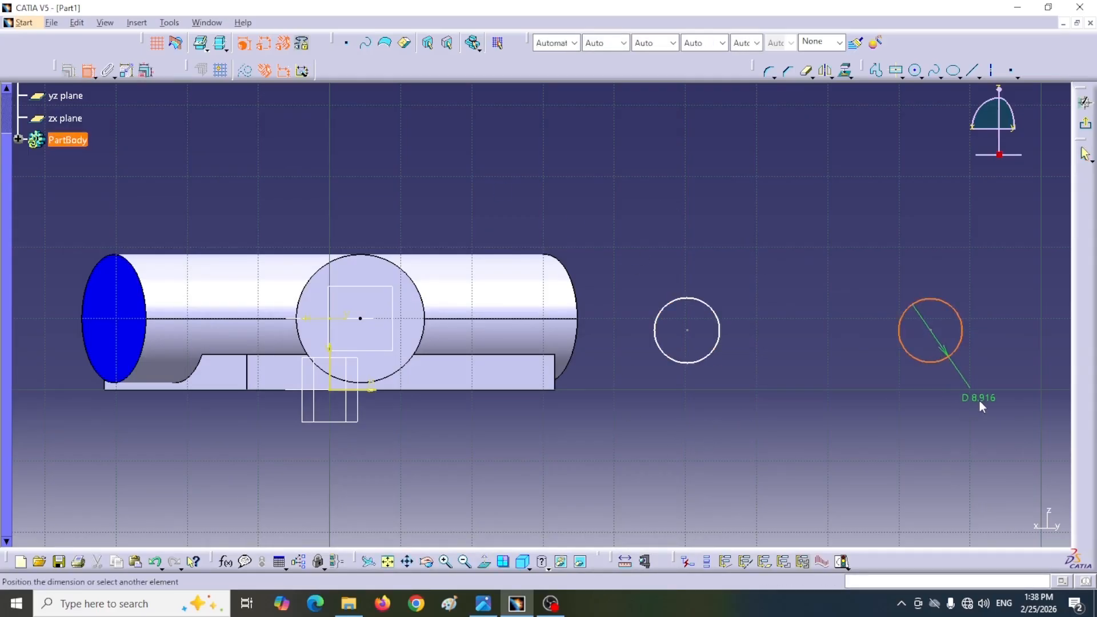
pyautogui.click(979, 399)
pyautogui.doubleClick(982, 399)
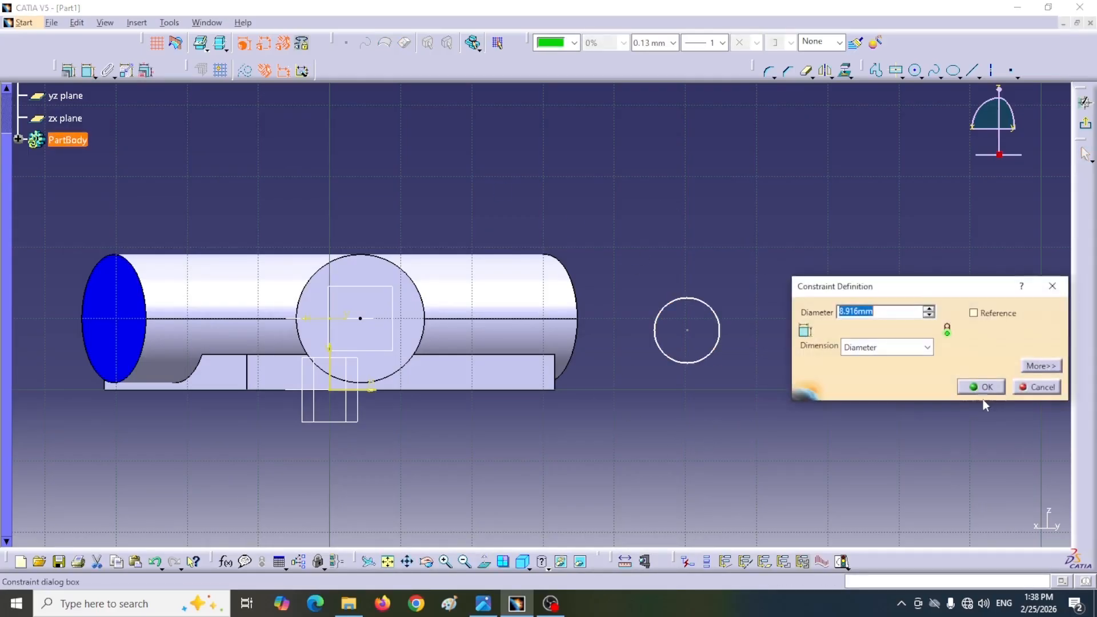
pyautogui.press('Return')
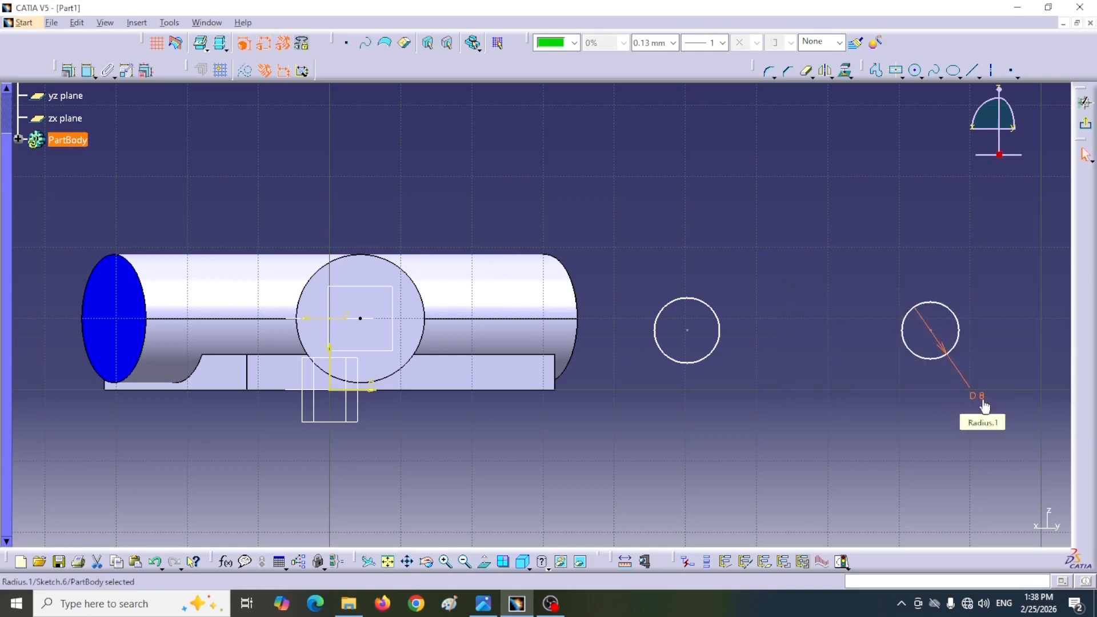
pyautogui.click(692, 364)
pyautogui.click(733, 408)
pyautogui.doubleClick(734, 401)
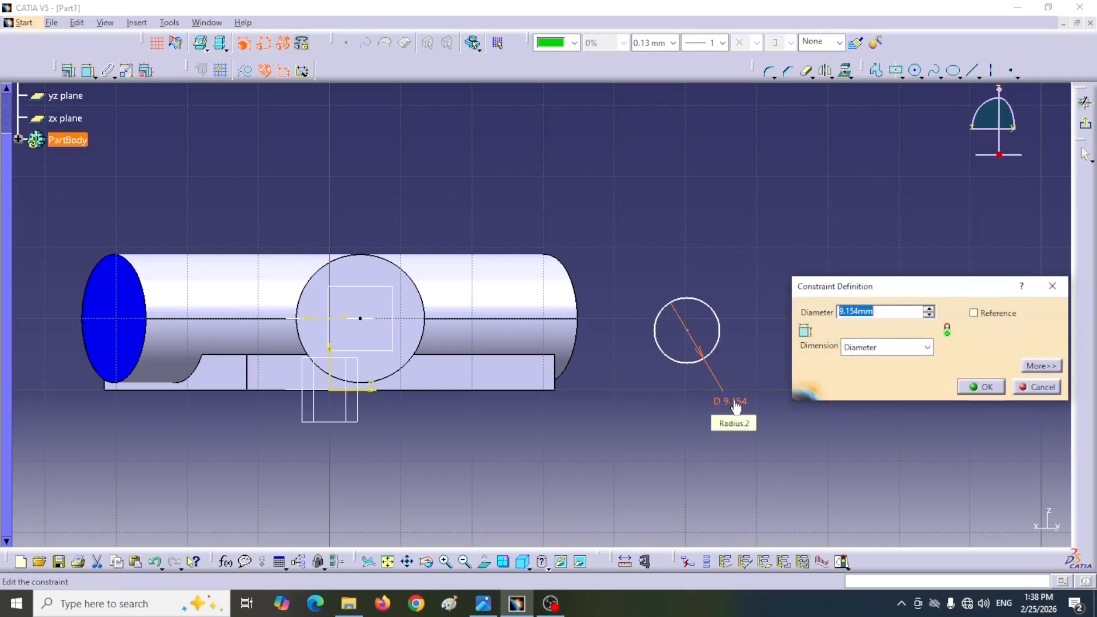
pyautogui.press('Return')
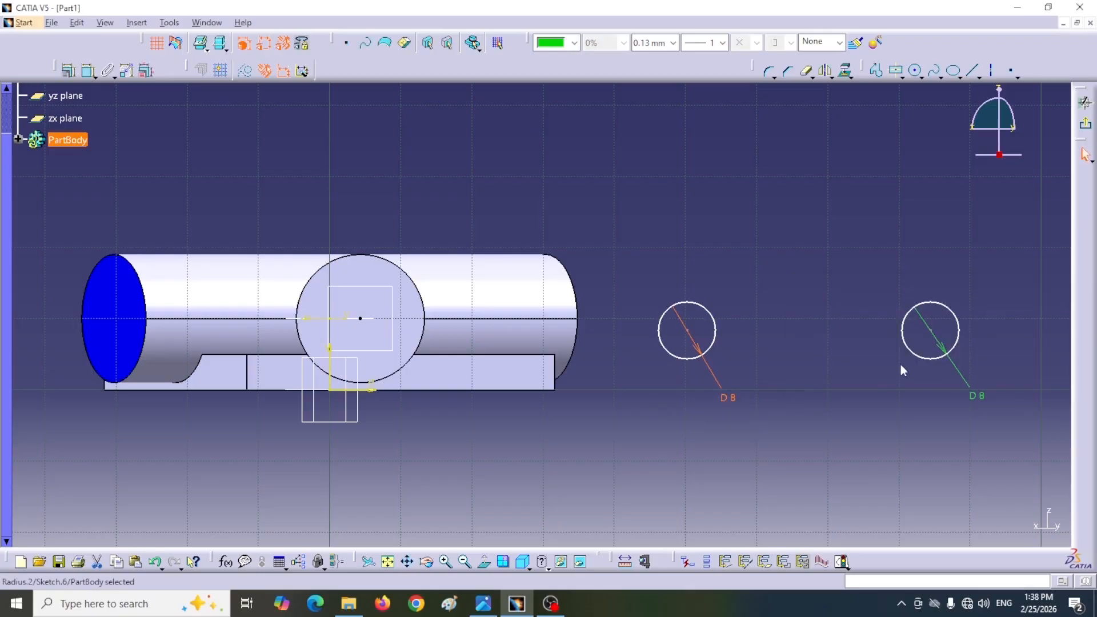
# Step: Dimension the overall width across the outer edges of the two 8 mm circles and set it to 38 mm
pyautogui.click(660, 332)
pyautogui.click(960, 334)
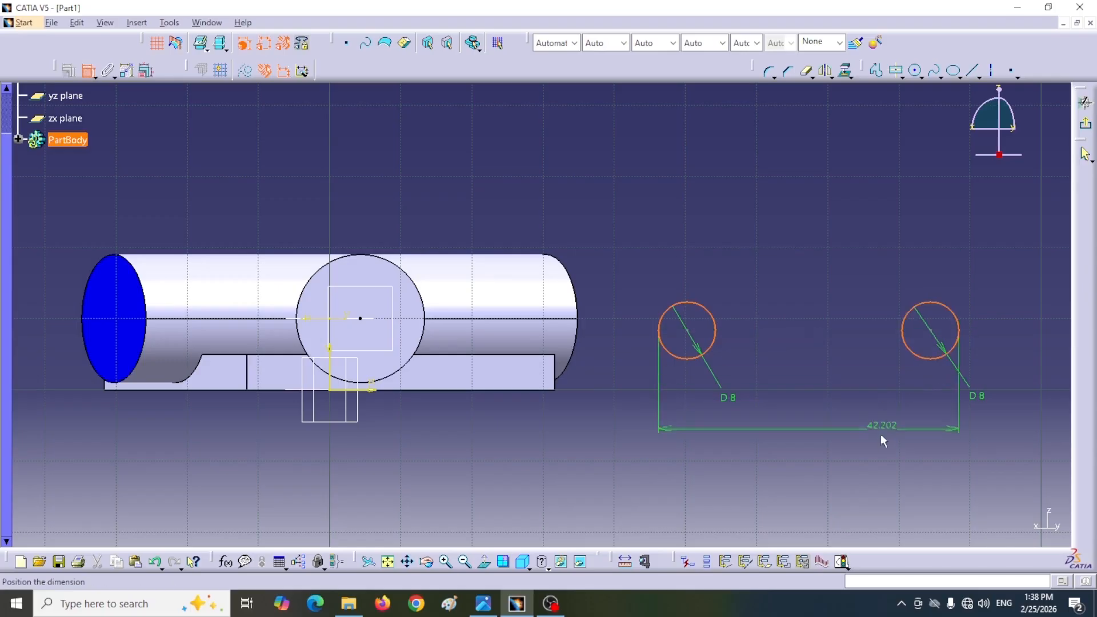
pyautogui.click(871, 449)
pyautogui.doubleClick(869, 448)
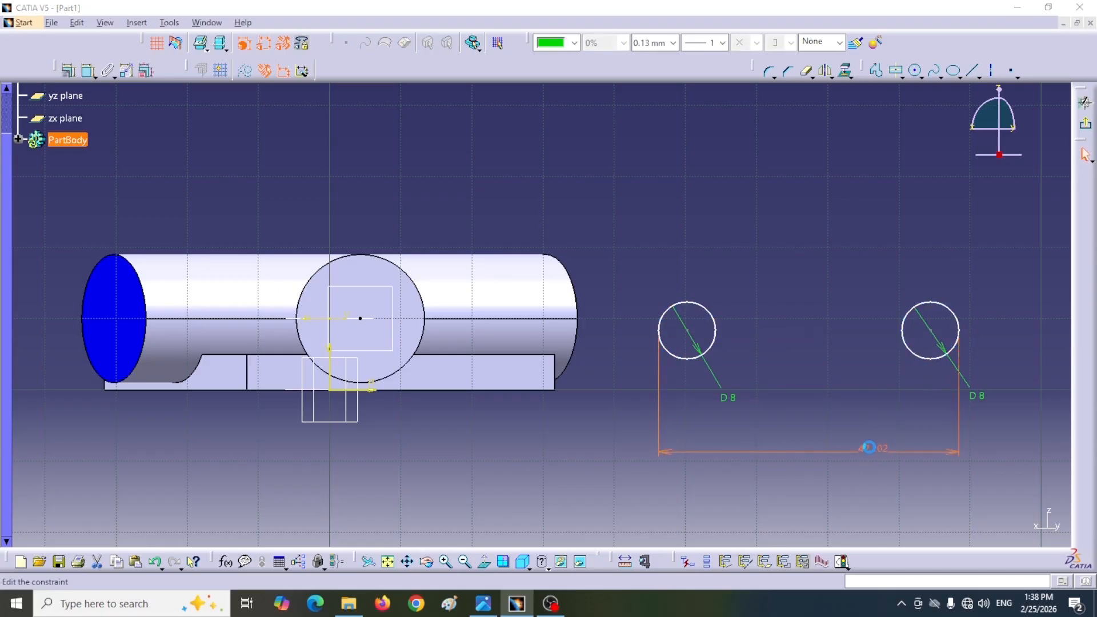
pyautogui.write('38')
pyautogui.press('Return')
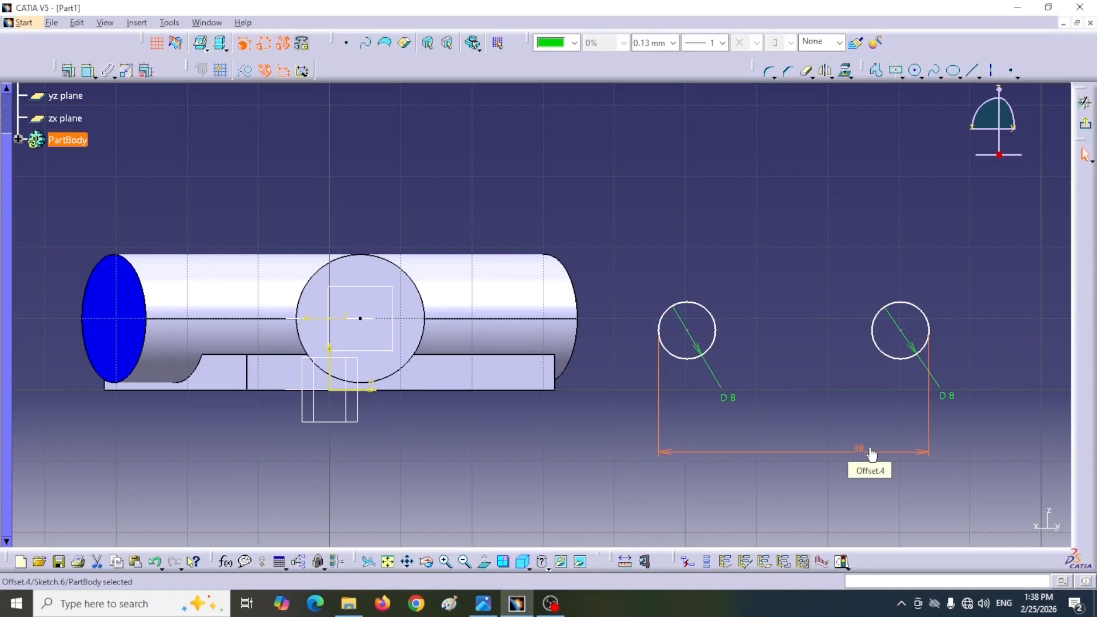
# Step: Draw a larger circle above and between the two 8 mm circles and set its radius to 10.5 mm
pyautogui.click(916, 70)
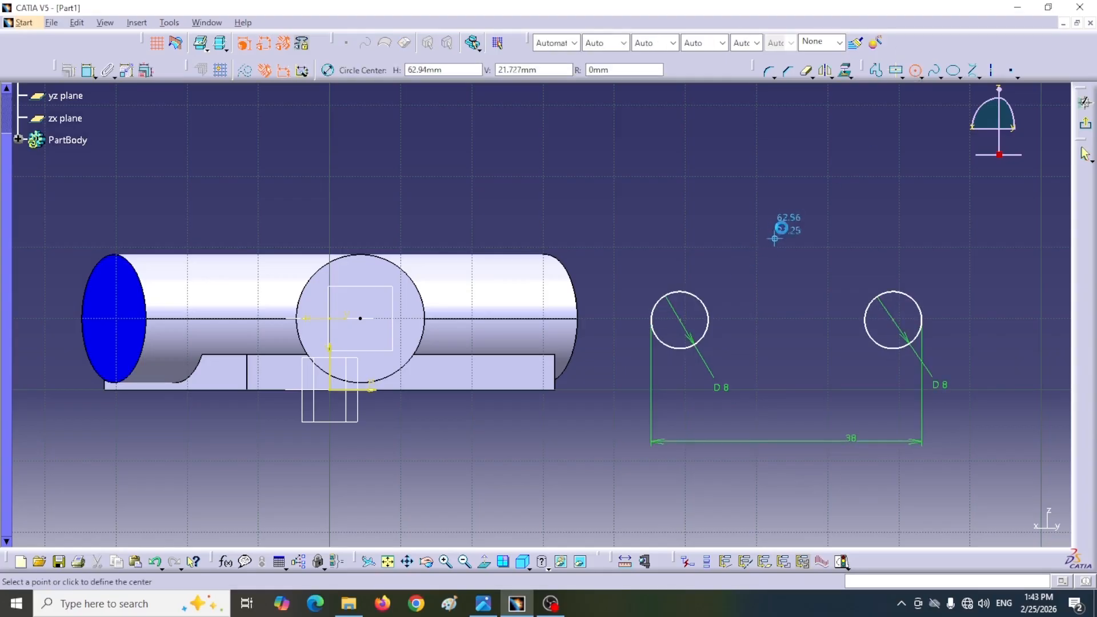
pyautogui.click(781, 221)
pyautogui.click(779, 273)
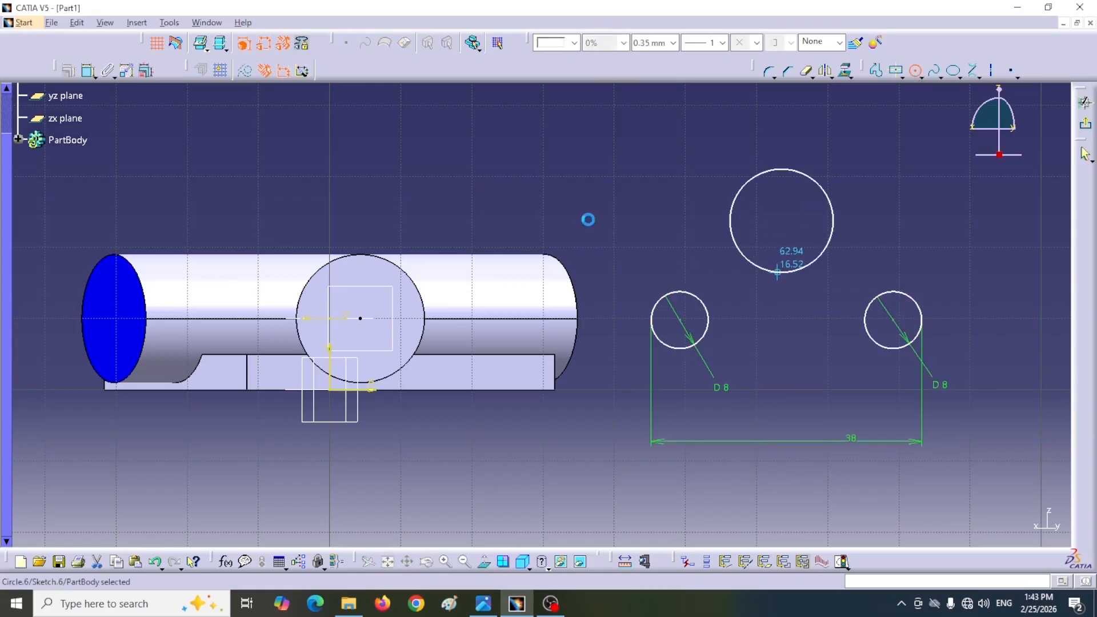
pyautogui.click(86, 70)
pyautogui.click(731, 229)
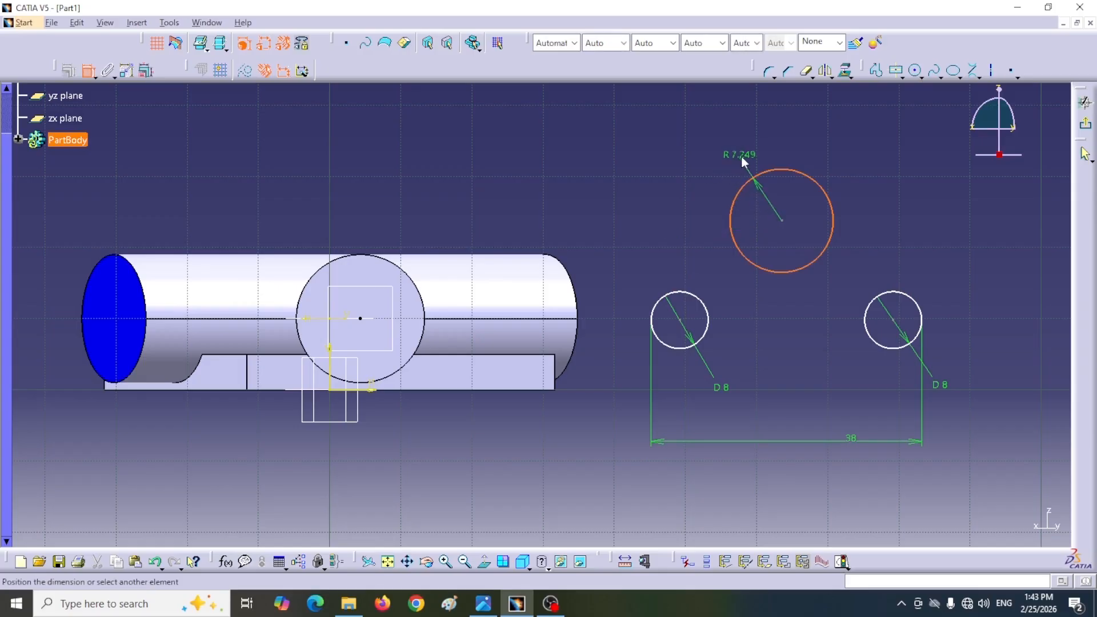
pyautogui.click(747, 158)
pyautogui.doubleClick(740, 155)
pyautogui.write('10.5')
pyautogui.press('Return')
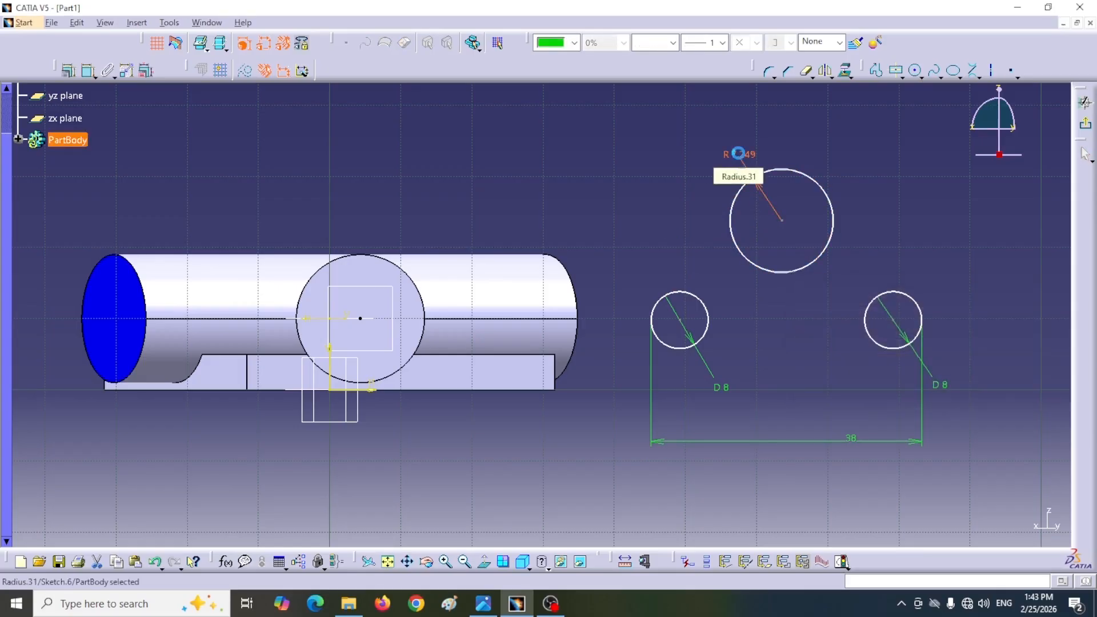
# Step: Constrain the large circle's center to be equidistant from the centers of the two 8 mm circles
pyautogui.click(680, 320)
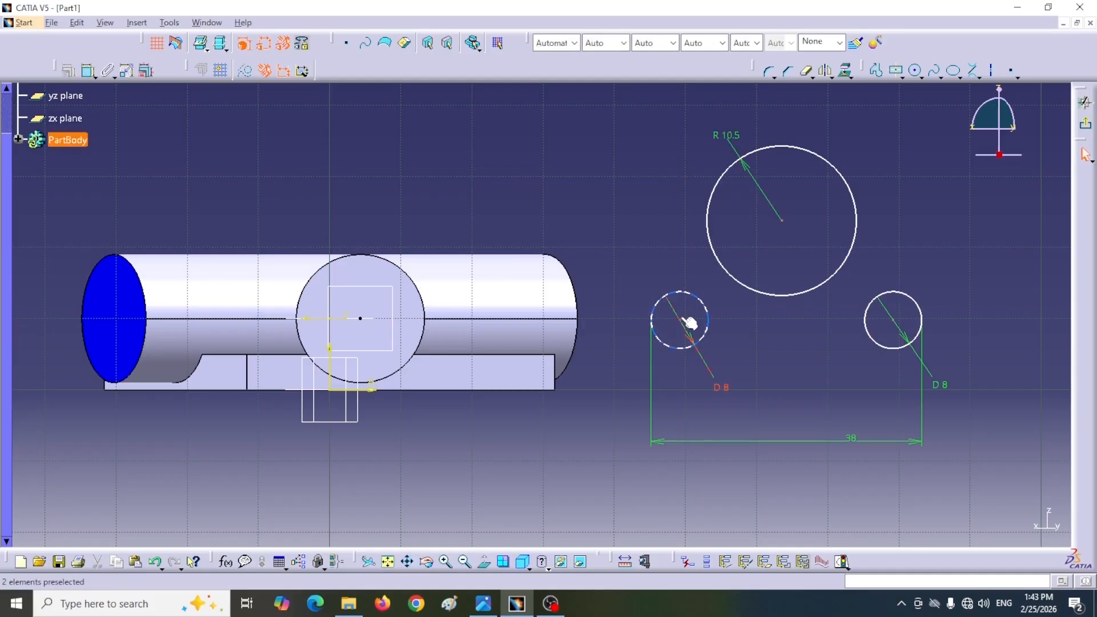
pyautogui.keyDown('ctrl'); pyautogui.click(898, 324); pyautogui.keyUp('ctrl')
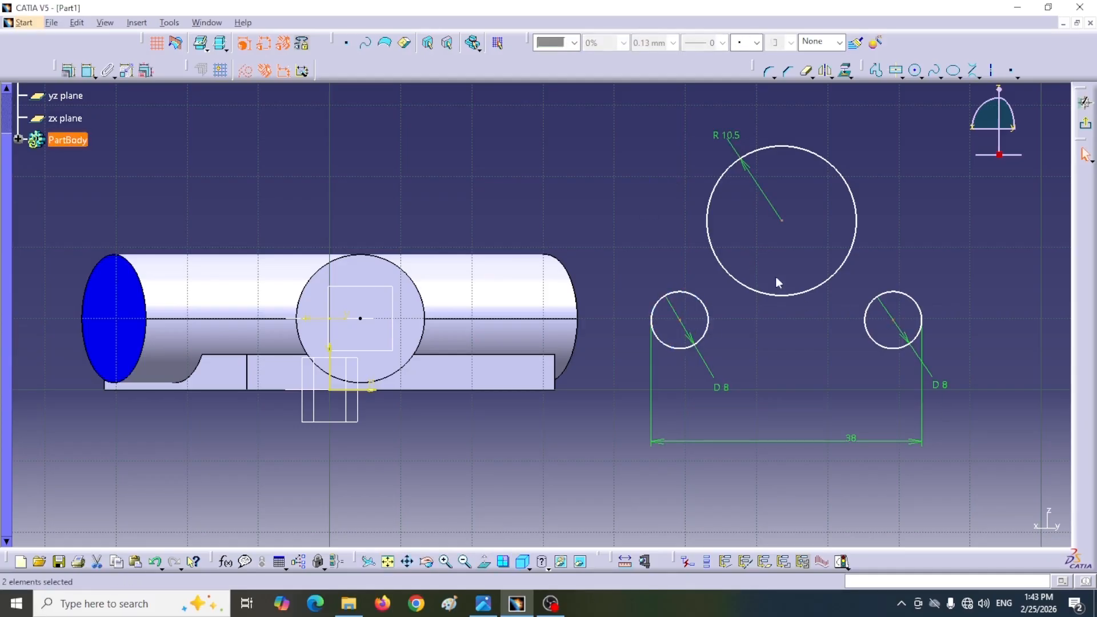
pyautogui.keyDown('ctrl'); pyautogui.click(782, 221); pyautogui.keyUp('ctrl')
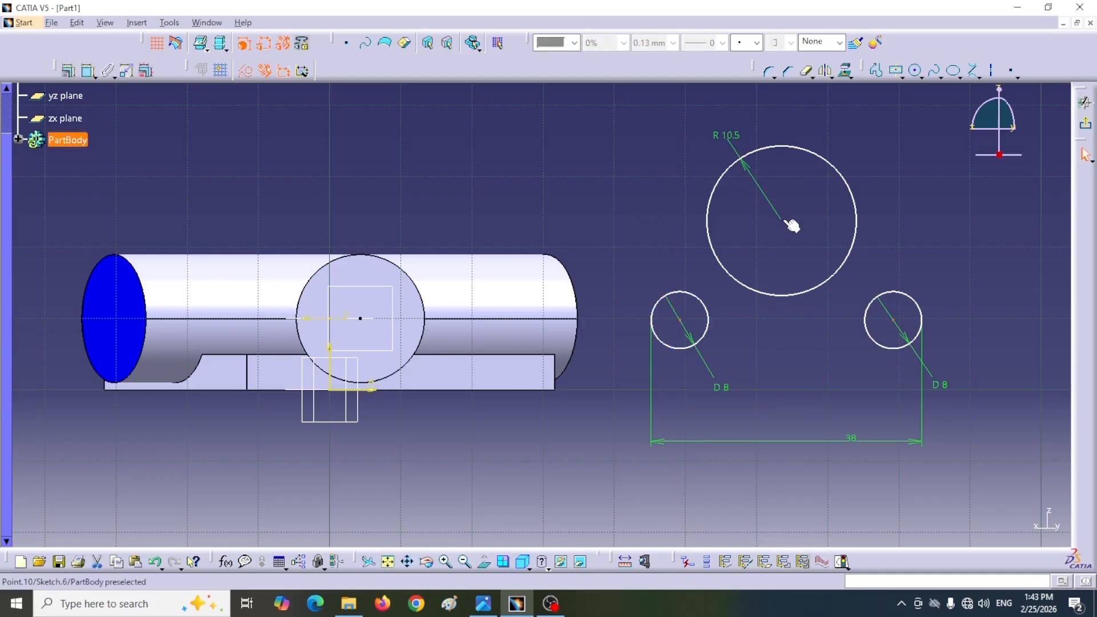
pyautogui.click(67, 71)
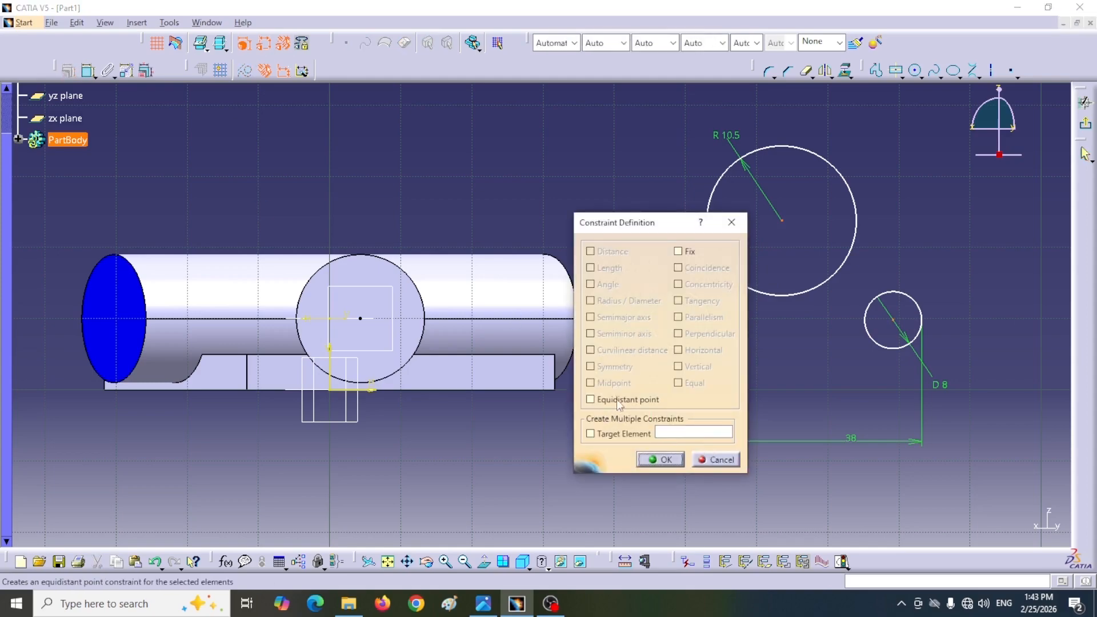
pyautogui.click(590, 399)
pyautogui.click(662, 459)
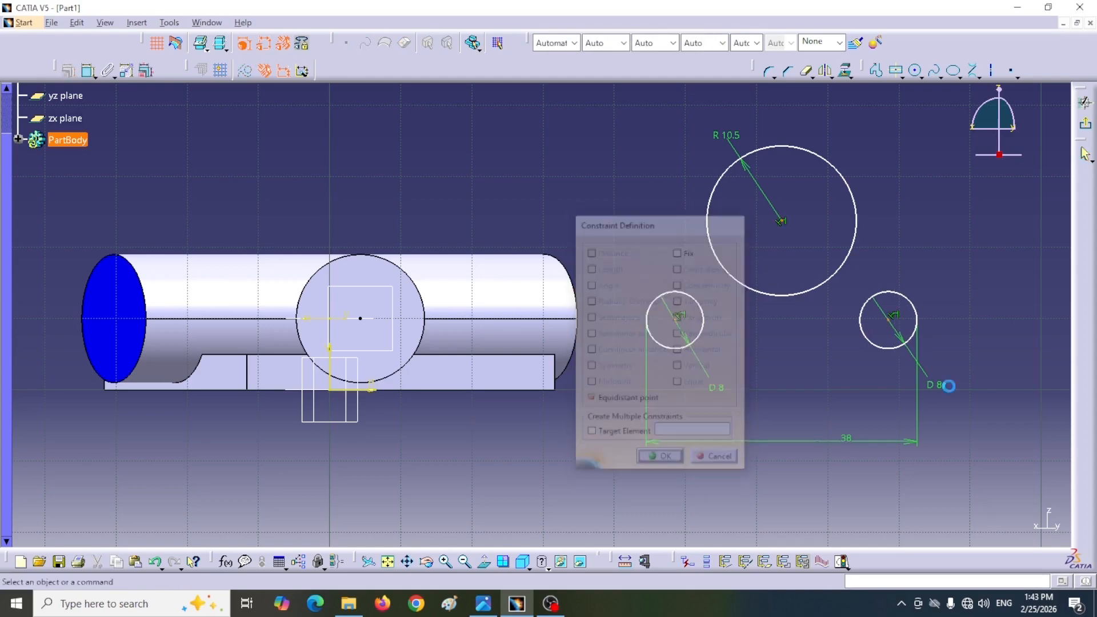
pyautogui.moveTo(784, 305); pyautogui.dragTo(787, 359)
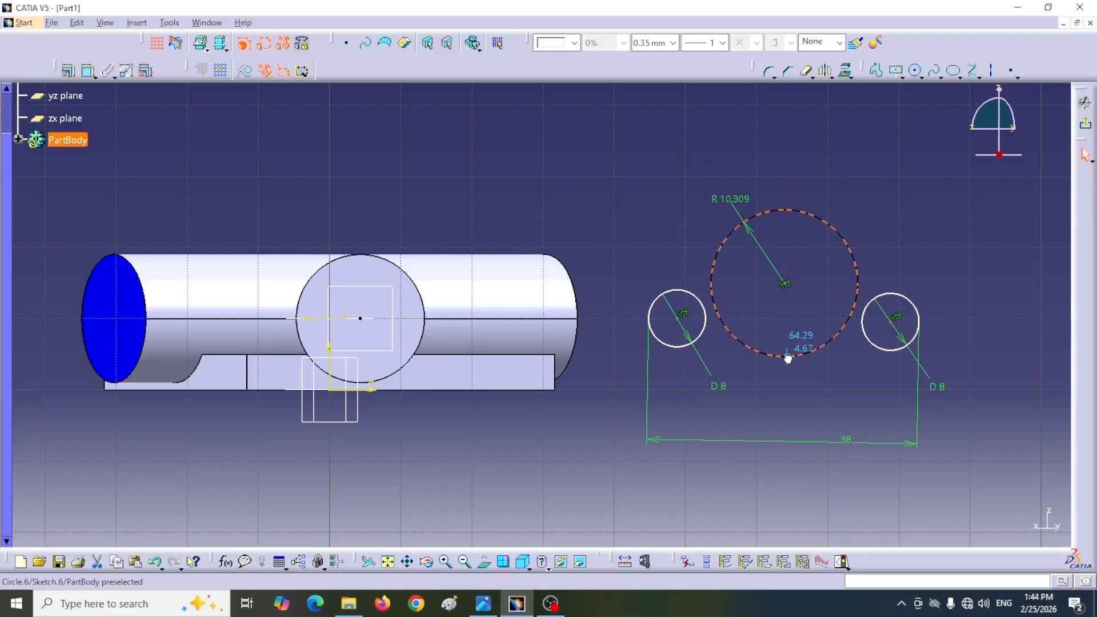
pyautogui.click(644, 225)
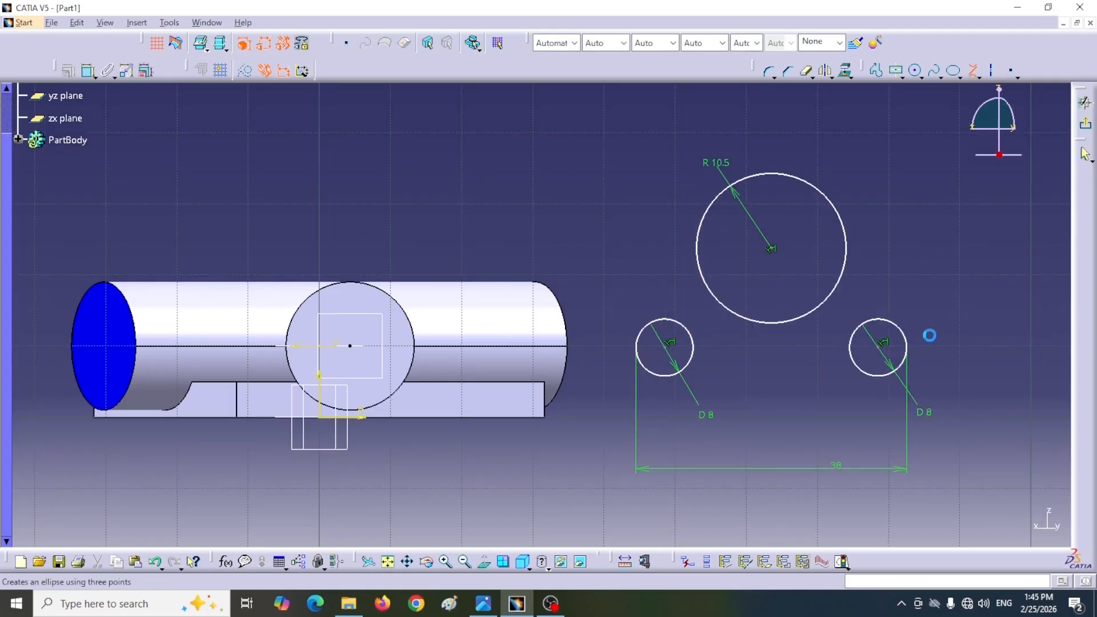
# Step: Join the large circle to both small circles with outer bi-tangent lines and trim away the large circle's lower arc
pyautogui.click(909, 336)
pyautogui.click(840, 208)
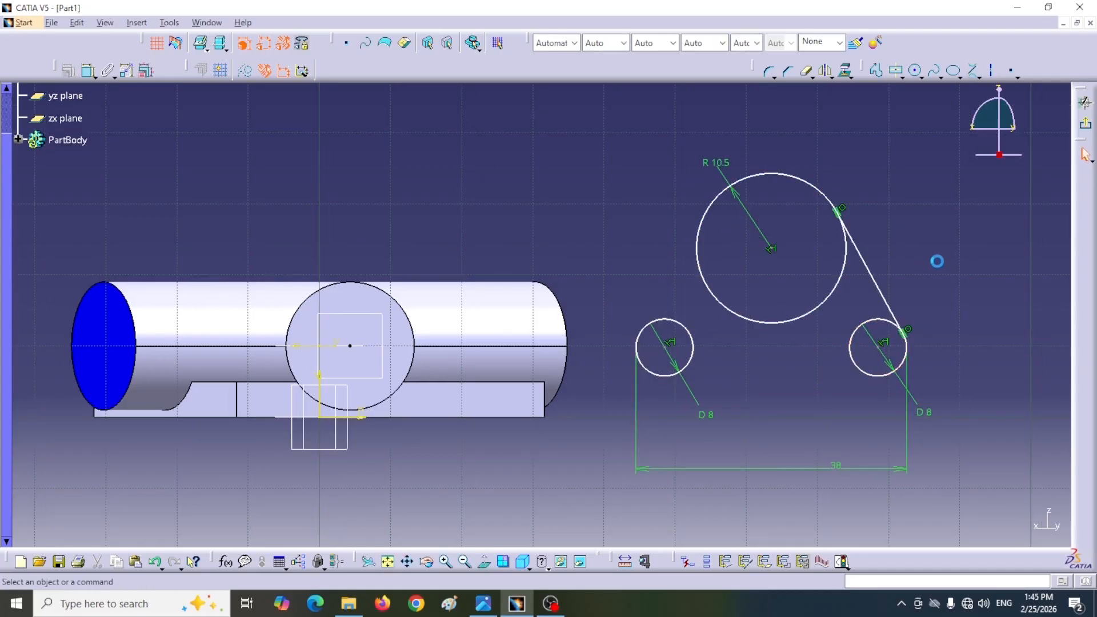
pyautogui.click(973, 71)
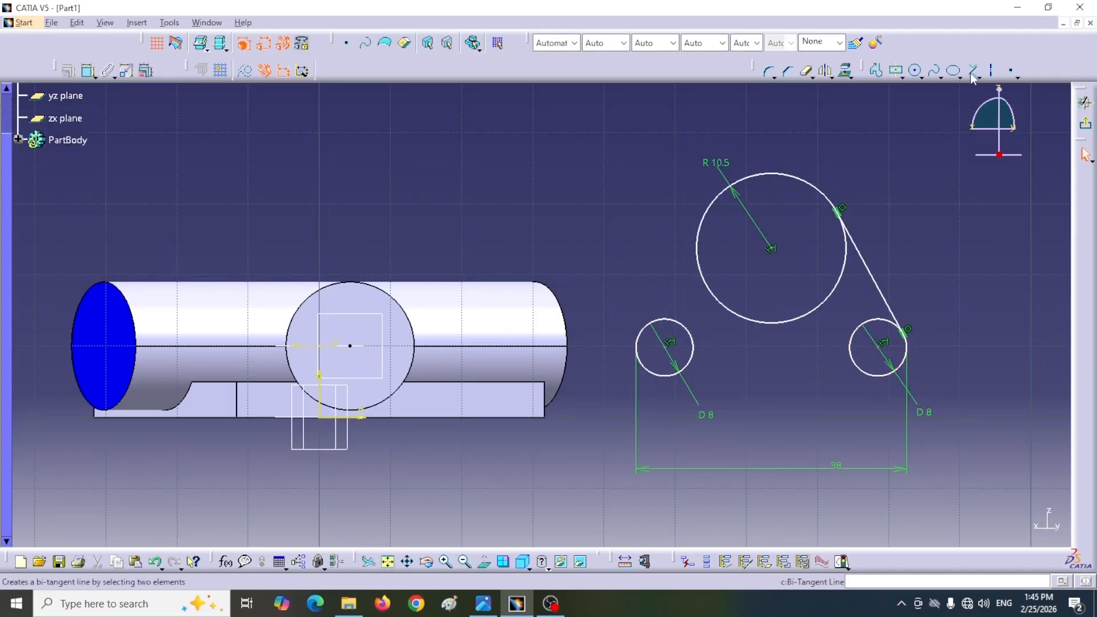
pyautogui.click(650, 336)
pyautogui.click(721, 202)
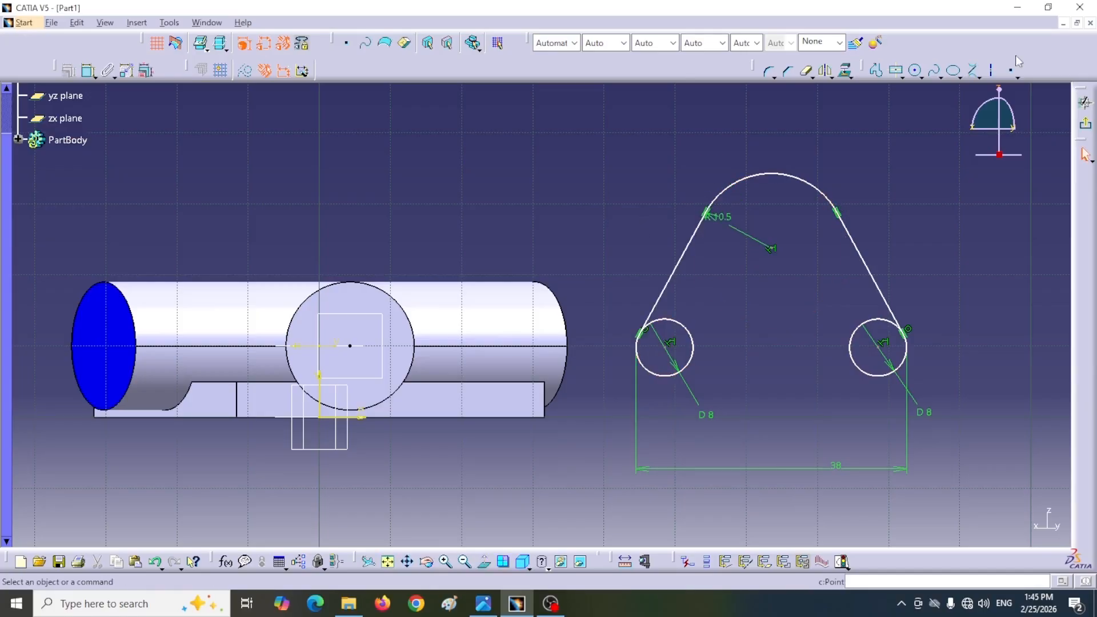
# Step: Draw a horizontal axis between the small circles' centers and mirror the upper arc and both tangent lines about it
pyautogui.click(993, 70)
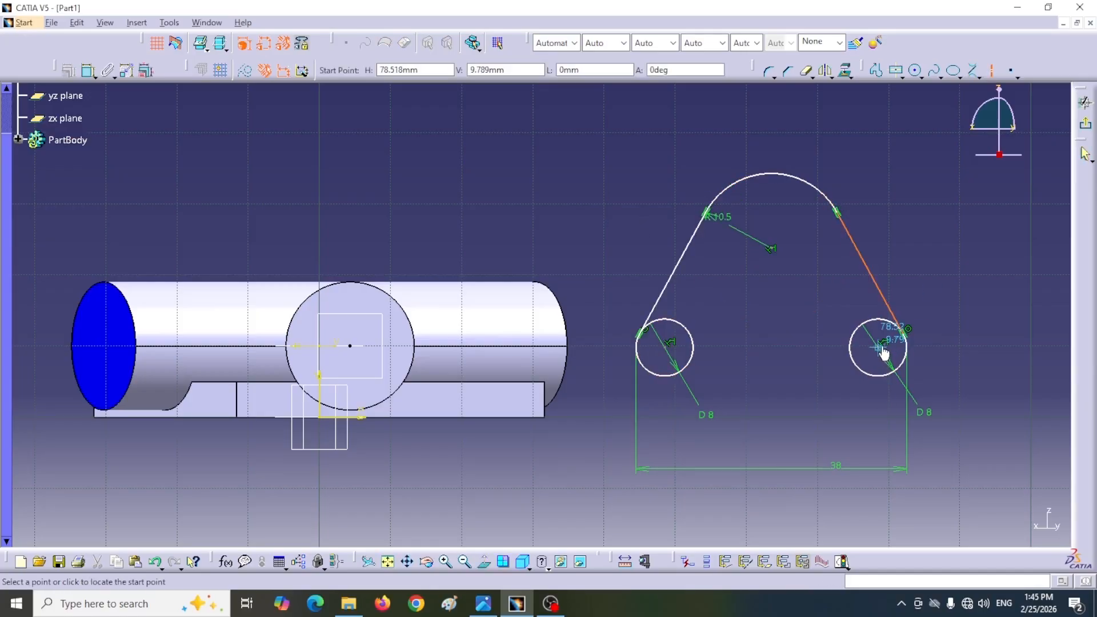
pyautogui.click(885, 351)
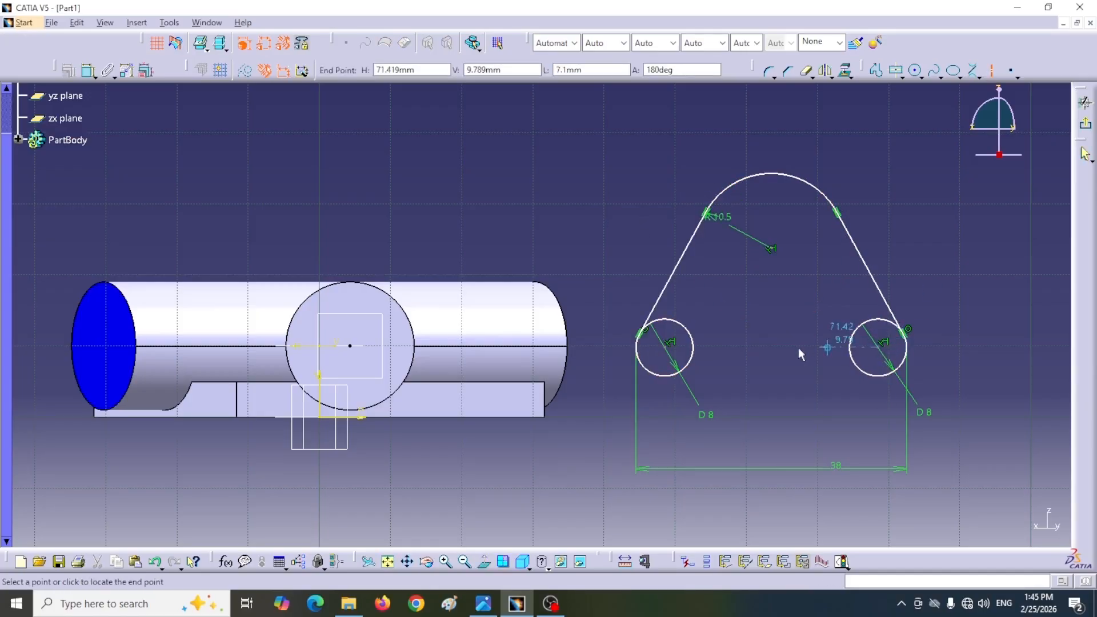
pyautogui.click(665, 347)
pyautogui.click(677, 265)
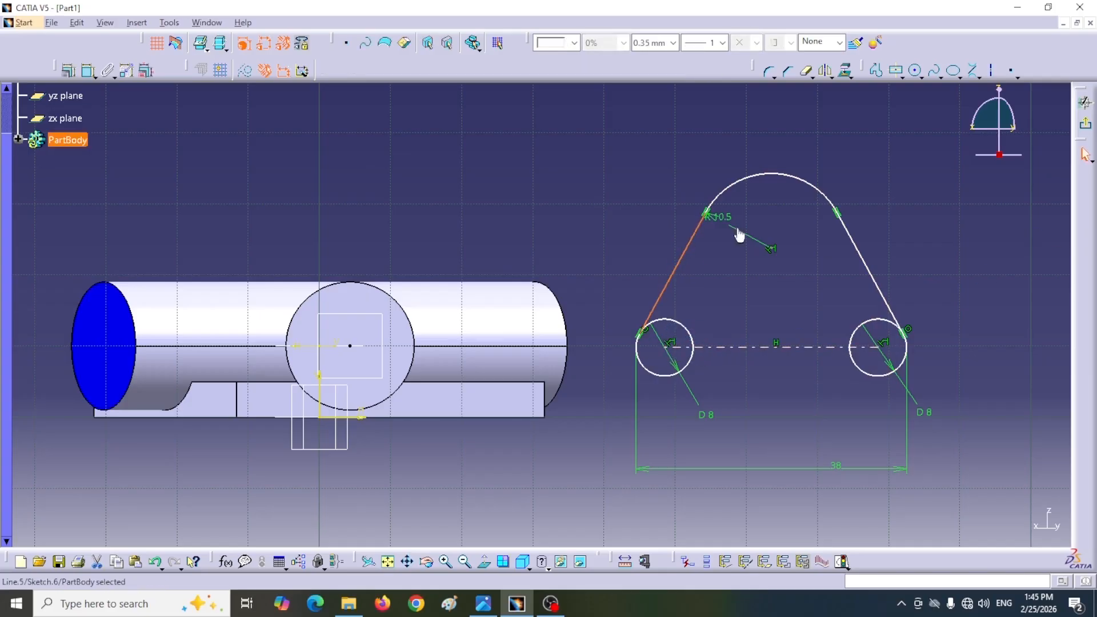
pyautogui.keyDown('ctrl'); pyautogui.click(860, 263); pyautogui.keyUp('ctrl')
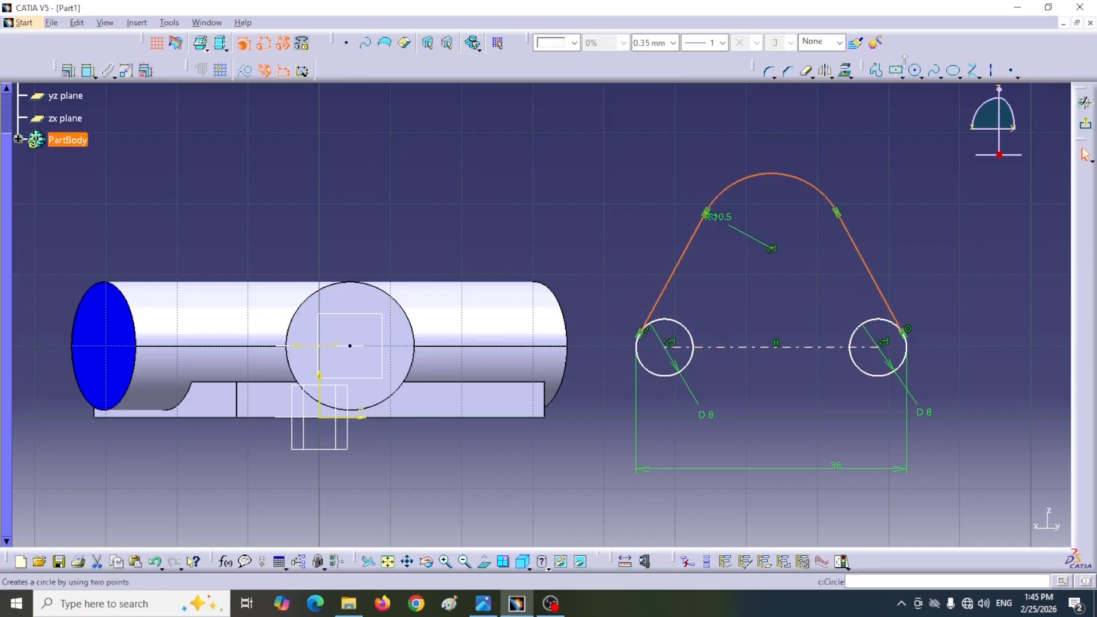
pyautogui.click(825, 71)
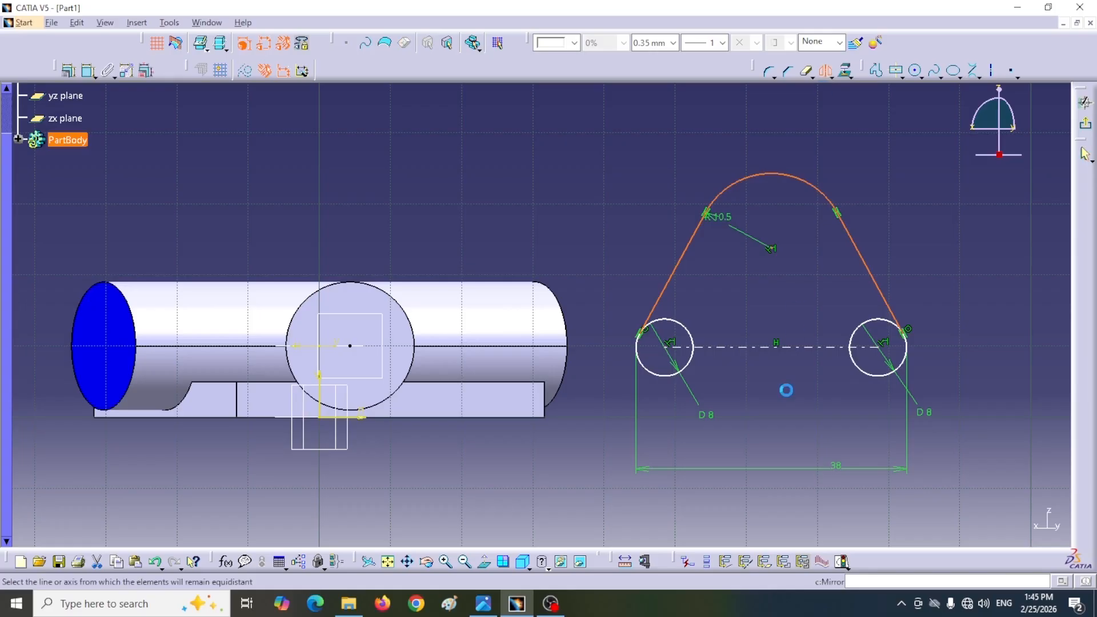
pyautogui.click(787, 348)
# Step: Trim away the inner portions of both 8 mm circles, leaving only the rounded end arcs of the flange outline
pyautogui.click(803, 73)
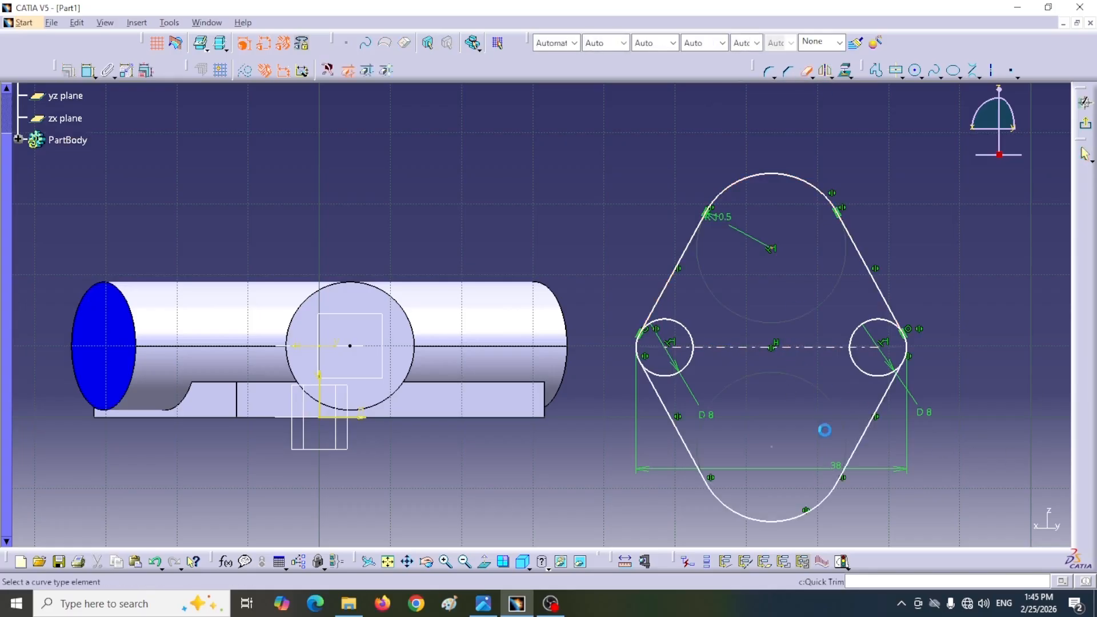
pyautogui.click(864, 372)
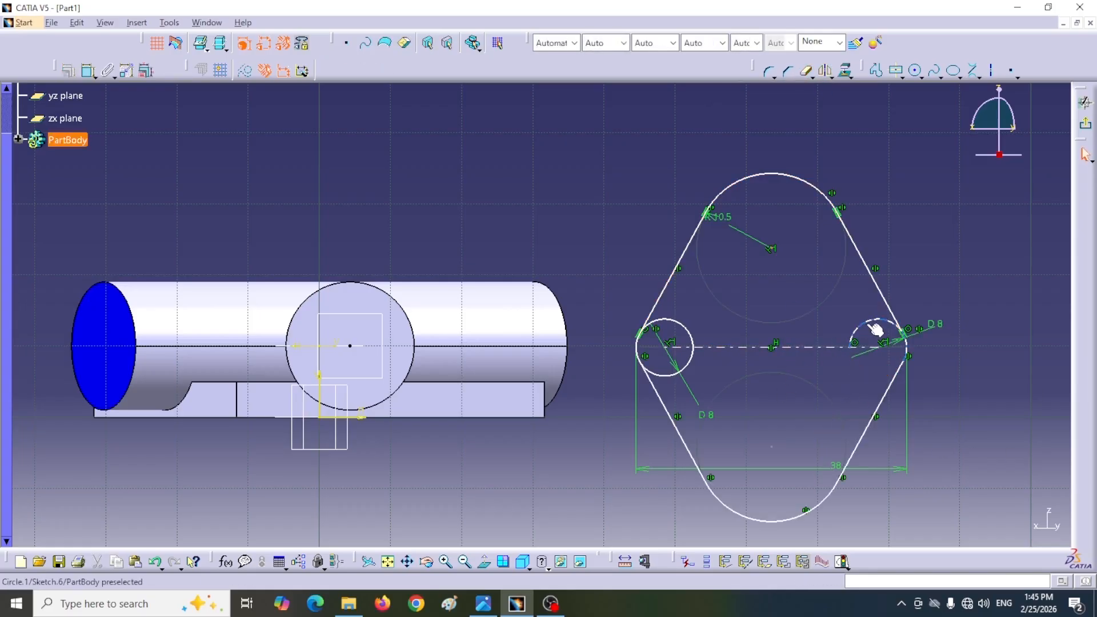
pyautogui.click(807, 73)
pyautogui.click(878, 321)
pyautogui.click(689, 329)
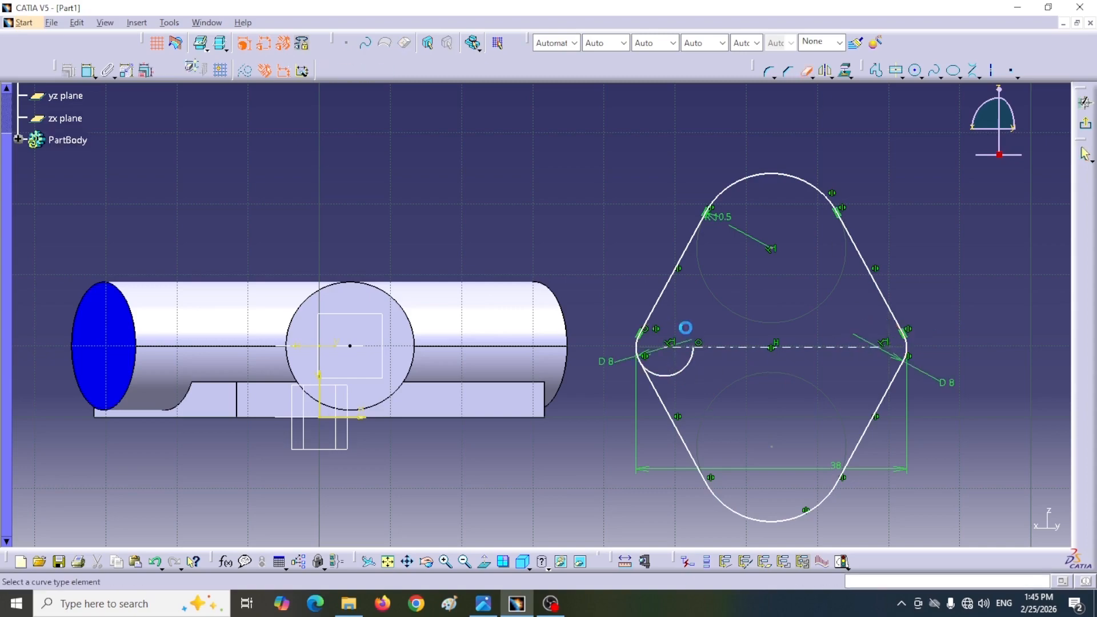
pyautogui.click(683, 371)
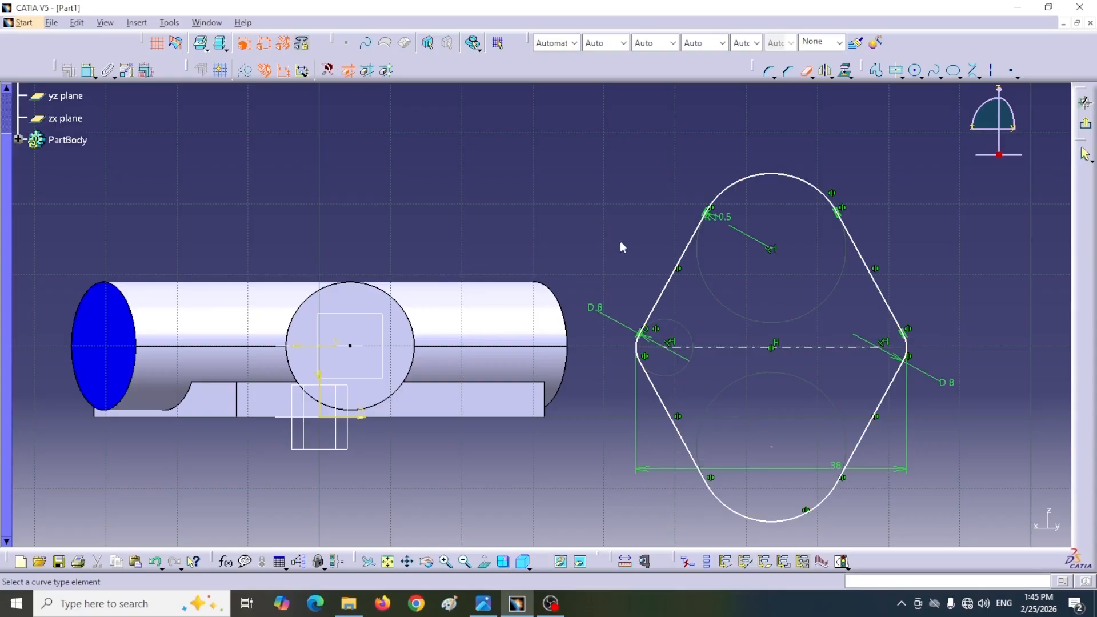
# Step: Dimension the flange outline's overall height between the upper and lower arcs and set it to 21 mm
pyautogui.moveTo(624, 254); pyautogui.dragTo(595, 250, button='middle')
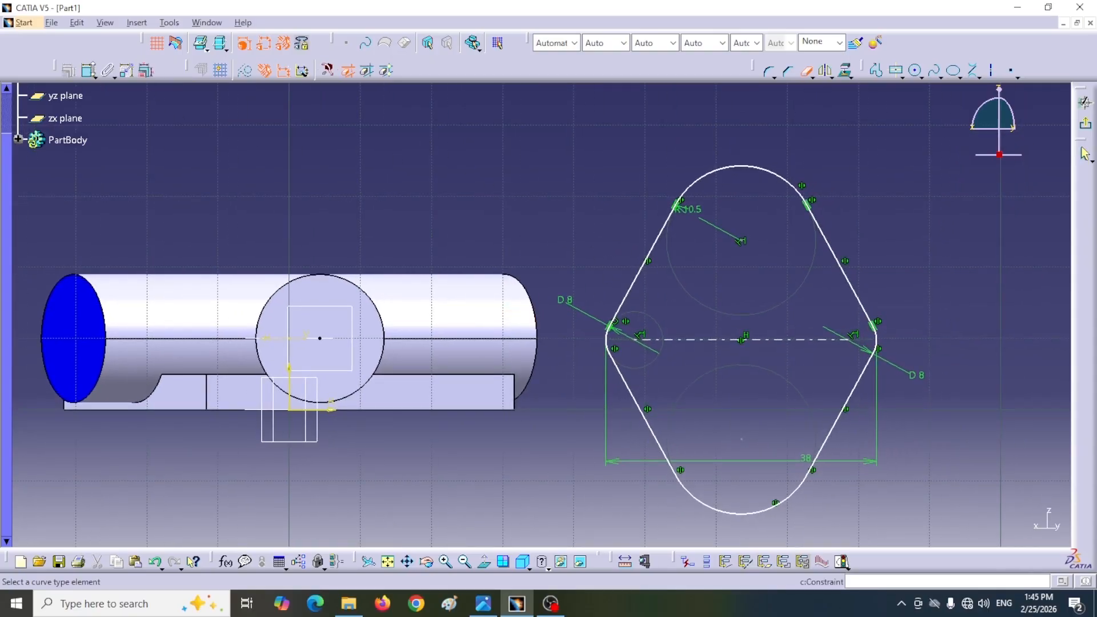
pyautogui.click(88, 70)
pyautogui.click(740, 514)
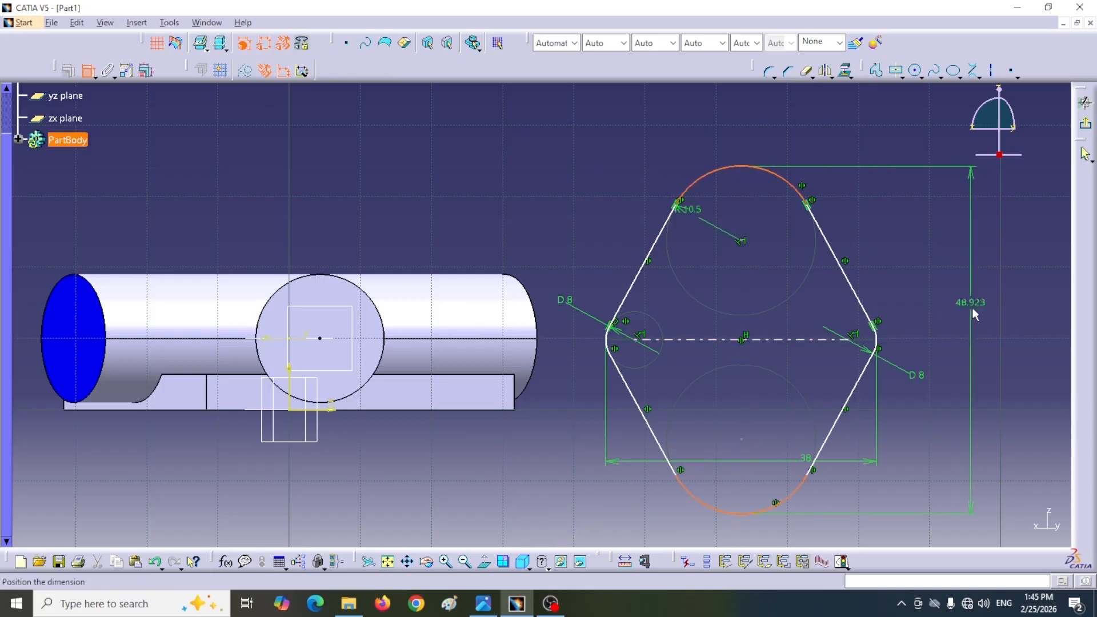
pyautogui.click(973, 316)
pyautogui.doubleClick(978, 315)
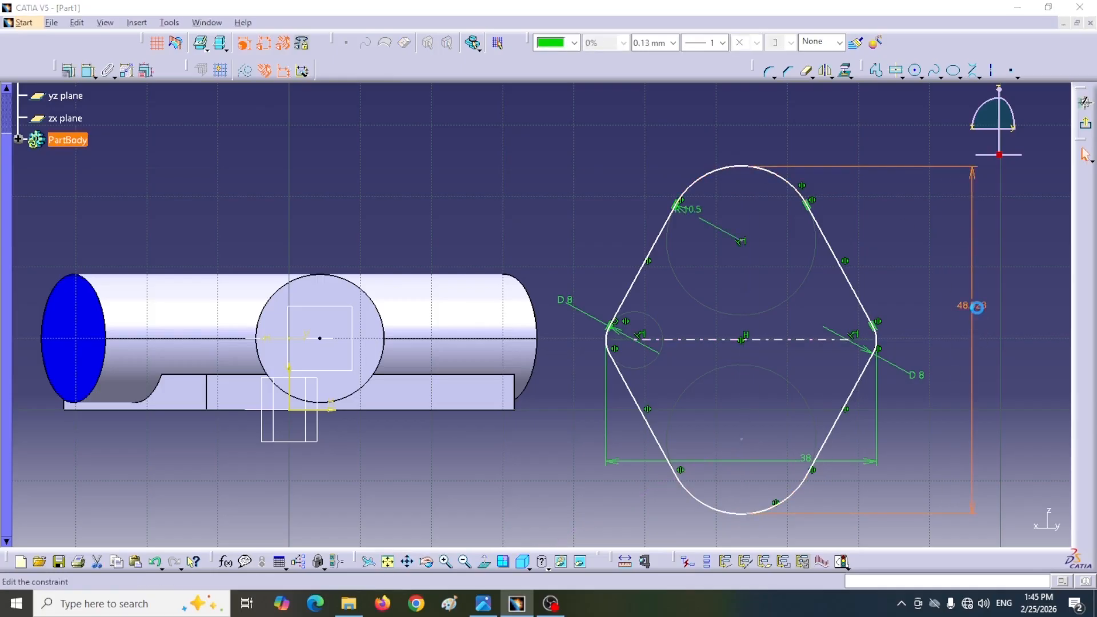
pyautogui.write('21mm')
pyautogui.press('Return')
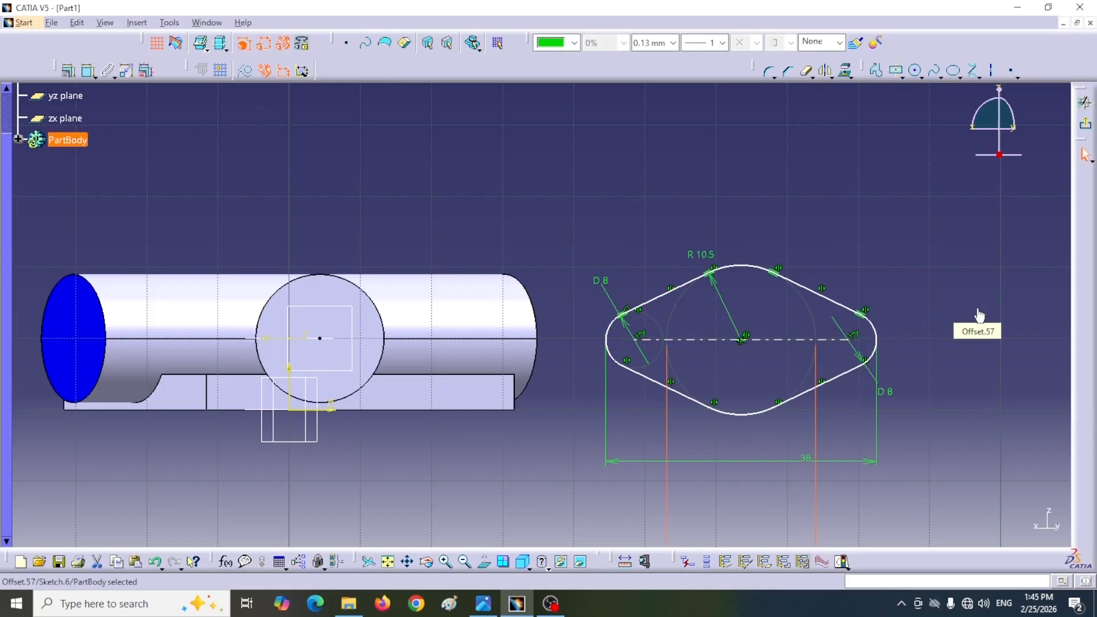
# Step: Make the flange outline's center coincident with the branch axis endpoint and exit the sketch
pyautogui.moveTo(978, 316)
pyautogui.mouseDown(button='middle')
pyautogui.moveTo(874, 242)
pyautogui.moveTo(578, 334)
pyautogui.moveTo(598, 343)
pyautogui.mouseUp(button='middle')
pyautogui.moveTo(733, 405)
pyautogui.mouseDown(button='middle')
pyautogui.moveTo(777, 404)
pyautogui.moveTo(585, 361)
pyautogui.moveTo(659, 345)
pyautogui.moveTo(610, 382)
pyautogui.mouseUp(button='middle')
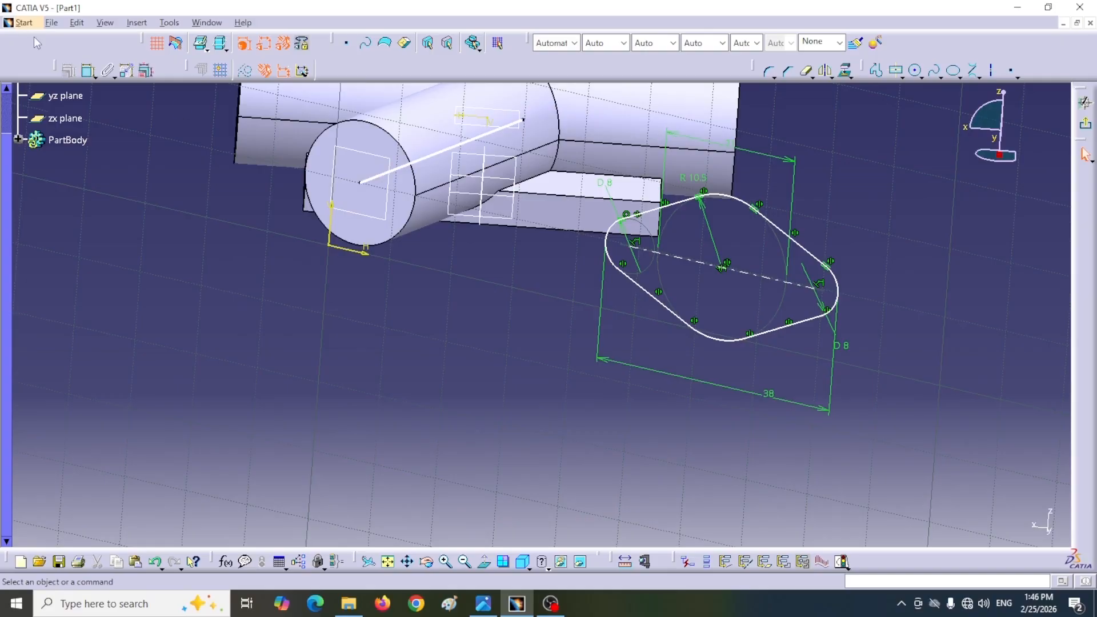
pyautogui.click(89, 73)
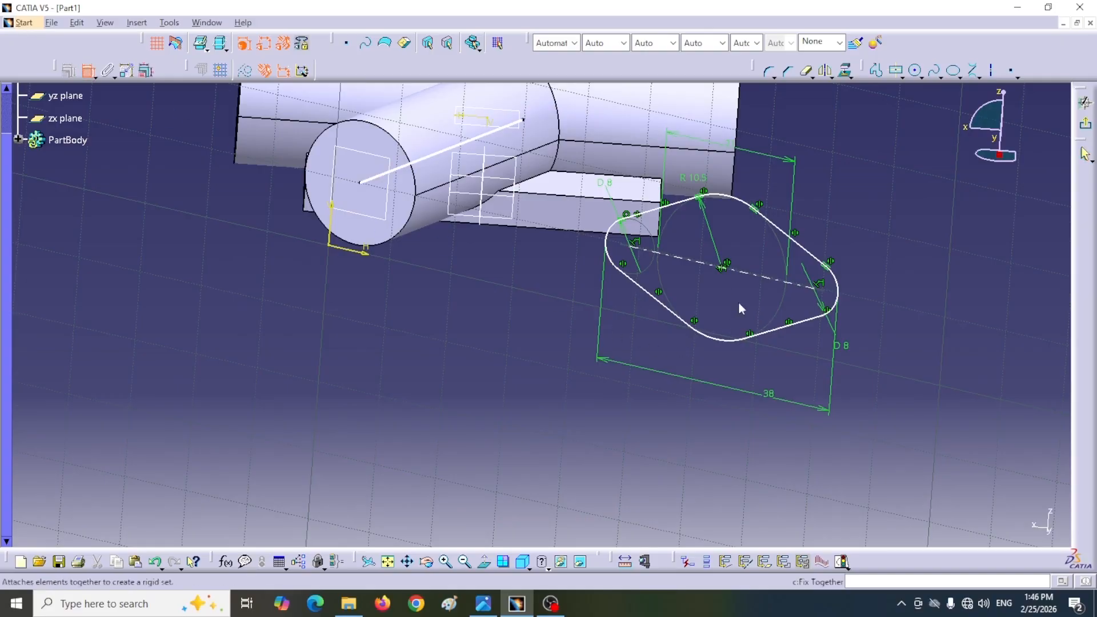
pyautogui.click(723, 269)
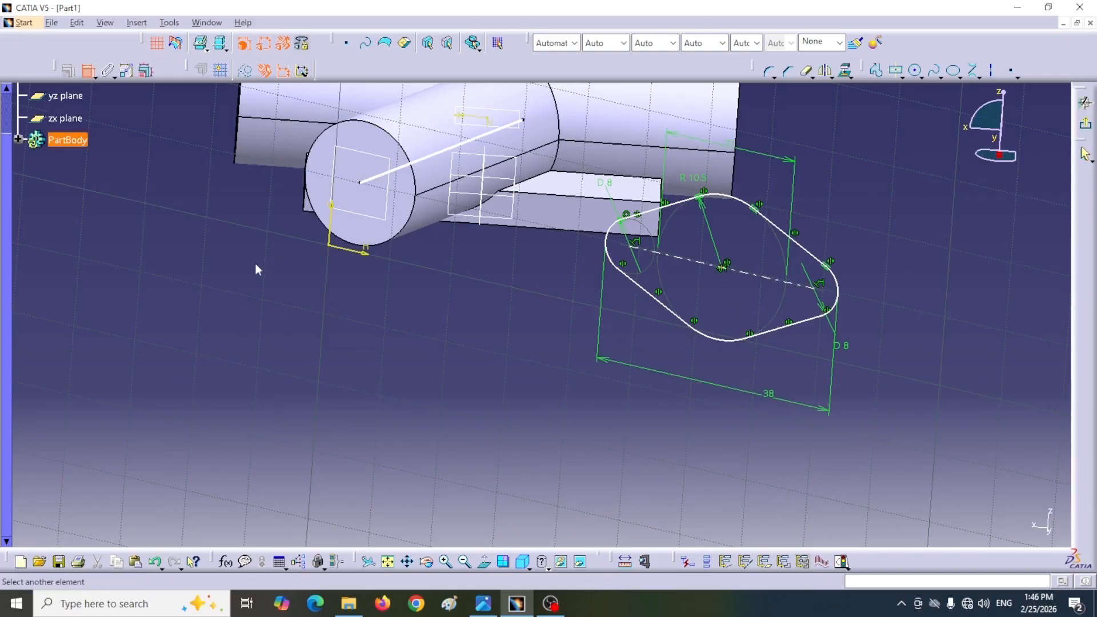
pyautogui.click(359, 183)
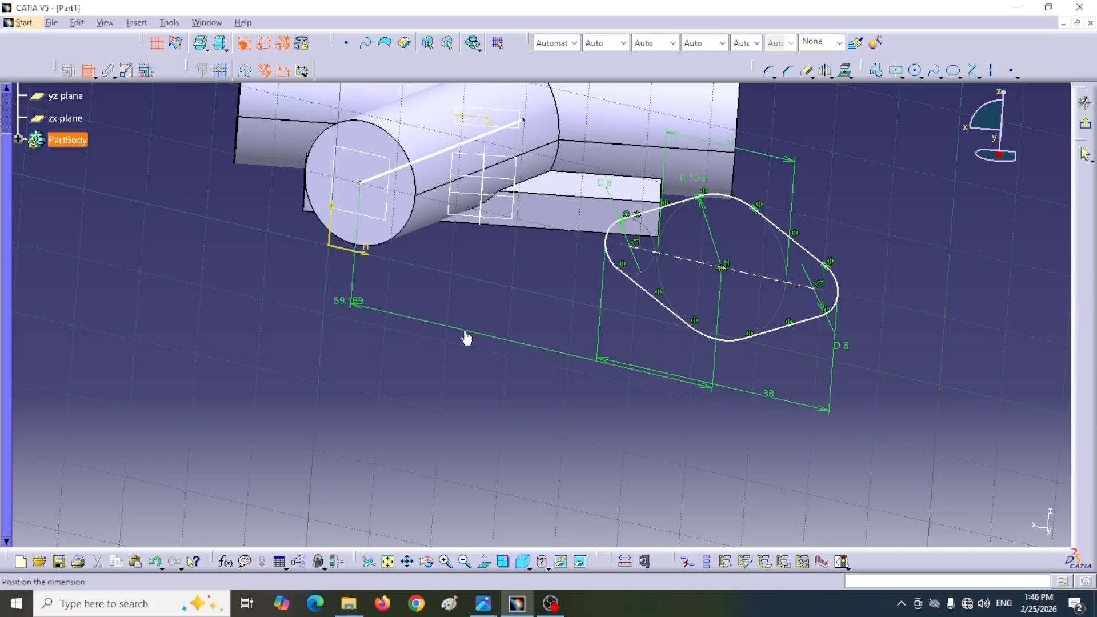
pyautogui.rightClick(466, 338)
pyautogui.click(498, 433)
pyautogui.click(1085, 126)
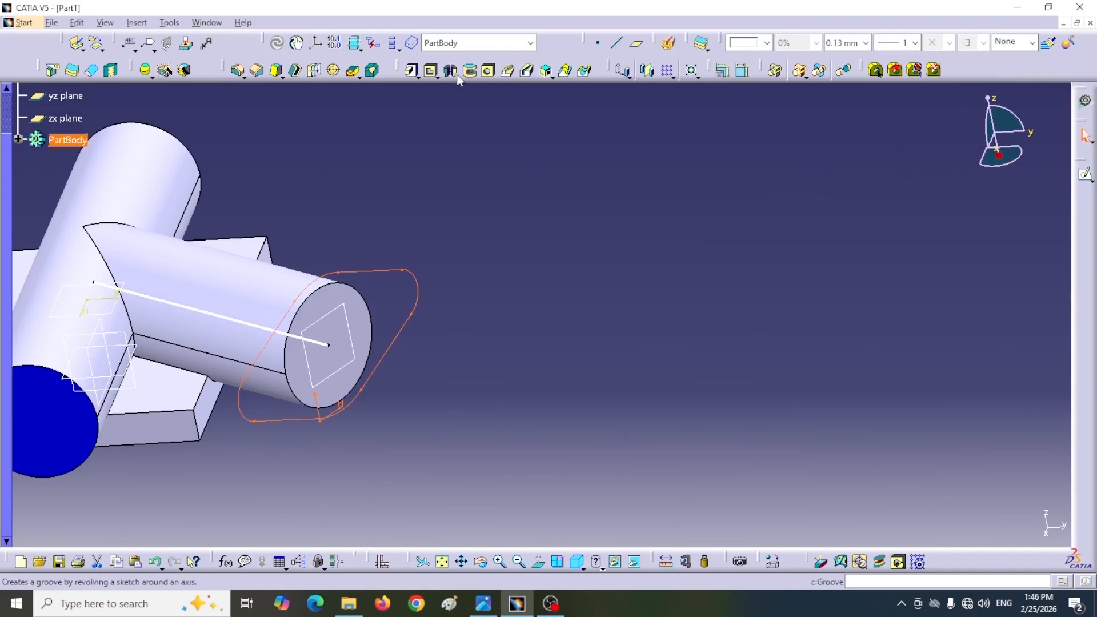
# Step: Check the flange thickness in the reference drawing and pad the flange sketch 3 mm at the branch pipe's end
pyautogui.click(411, 71)
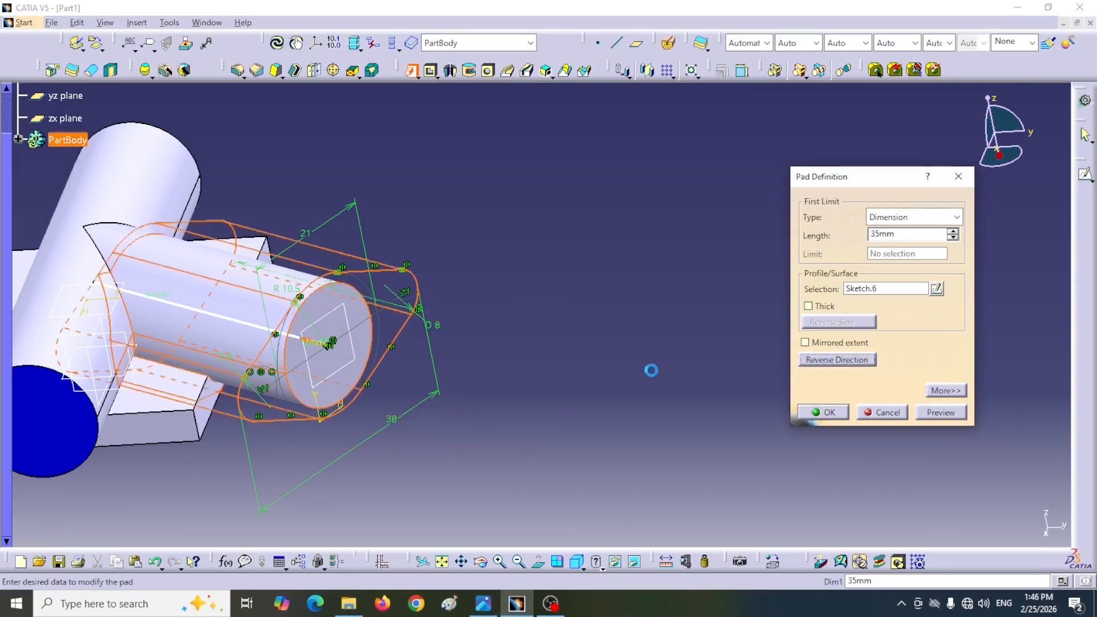
pyautogui.click(483, 603)
pyautogui.moveTo(794, 397)
pyautogui.mouseDown()
pyautogui.moveTo(394, 387)
pyautogui.moveTo(262, 397)
pyautogui.mouseUp()
pyautogui.moveTo(764, 349); pyautogui.dragTo(714, 391)
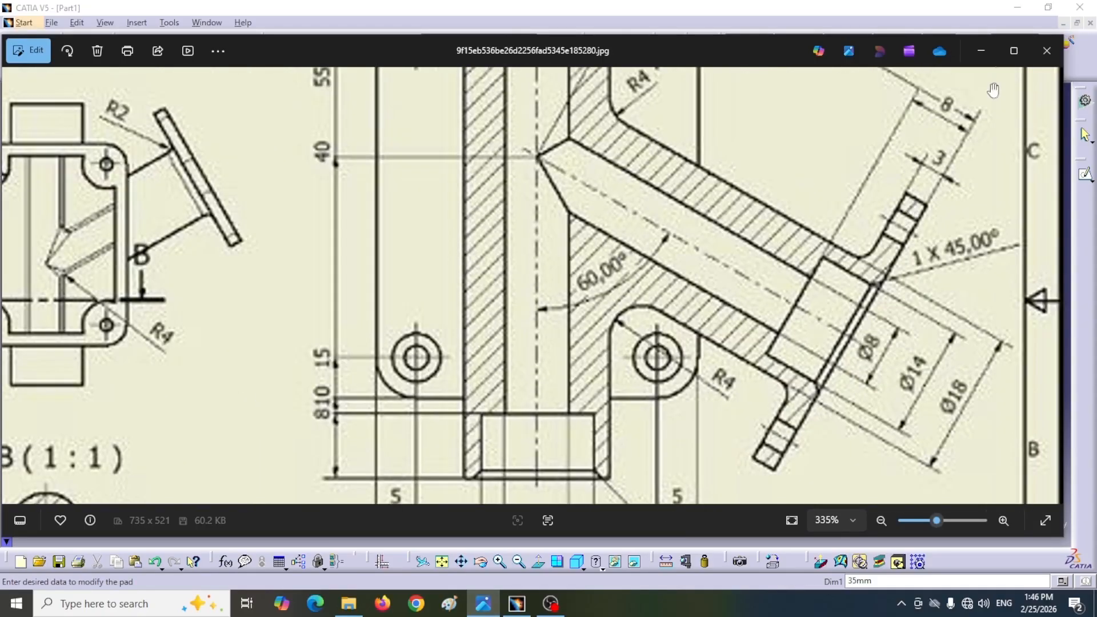
pyautogui.click(981, 50)
pyautogui.doubleClick(897, 234)
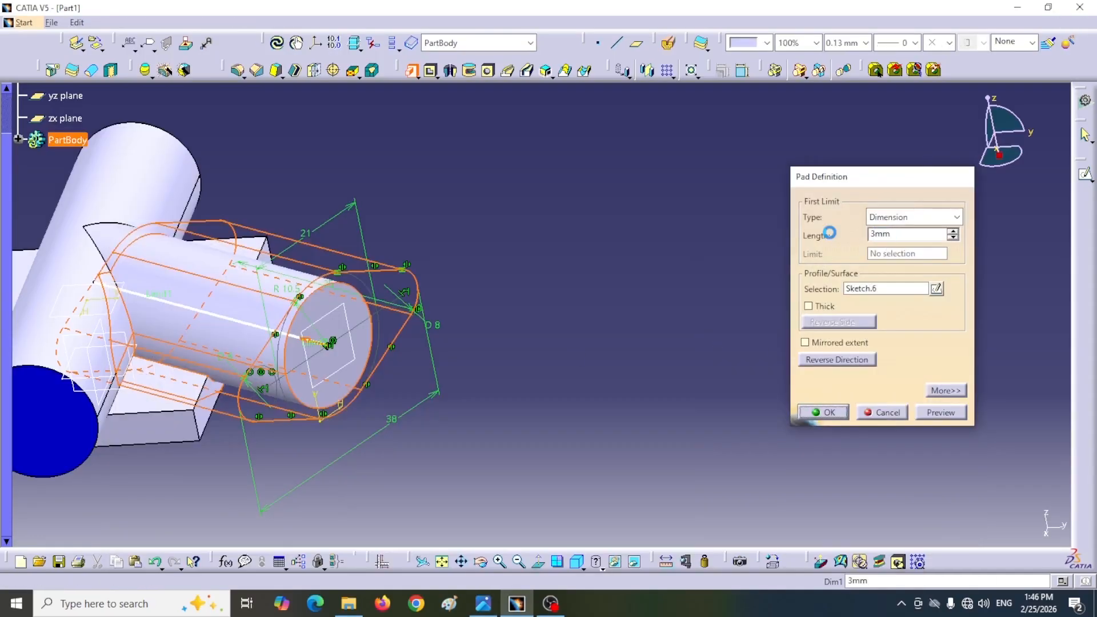
pyautogui.press('Return')
pyautogui.moveTo(525, 363); pyautogui.dragTo(610, 356, button='middle')
pyautogui.moveTo(512, 451); pyautogui.dragTo(701, 434, button='middle')
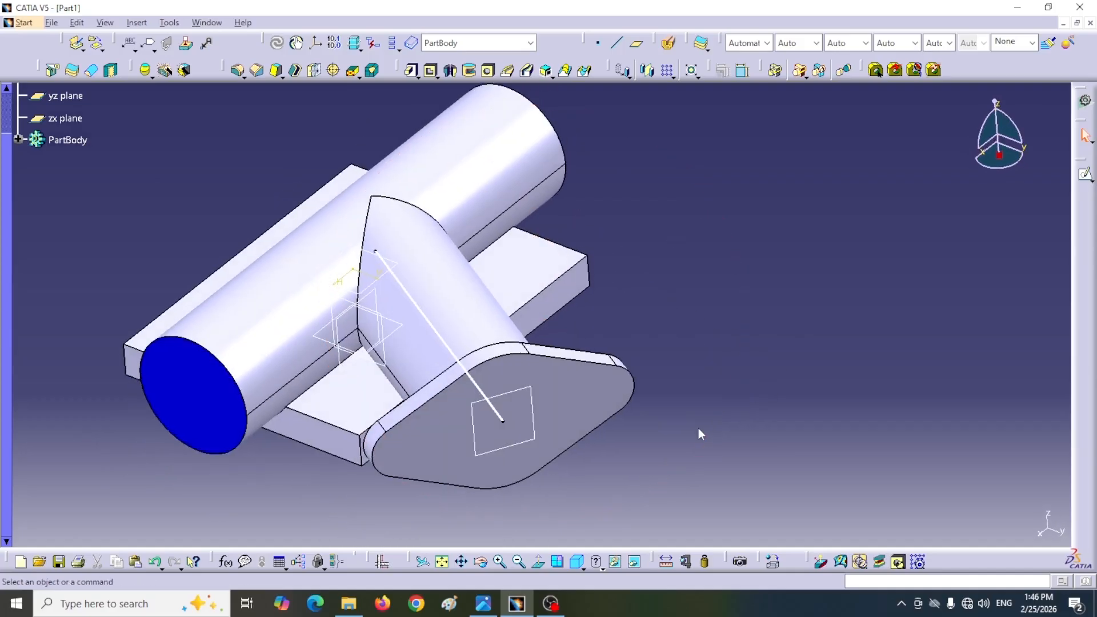
# Step: Examine the bore and counterbore dimensions of the main pipe and inclined branch in the reference drawing's section view
pyautogui.click(483, 603)
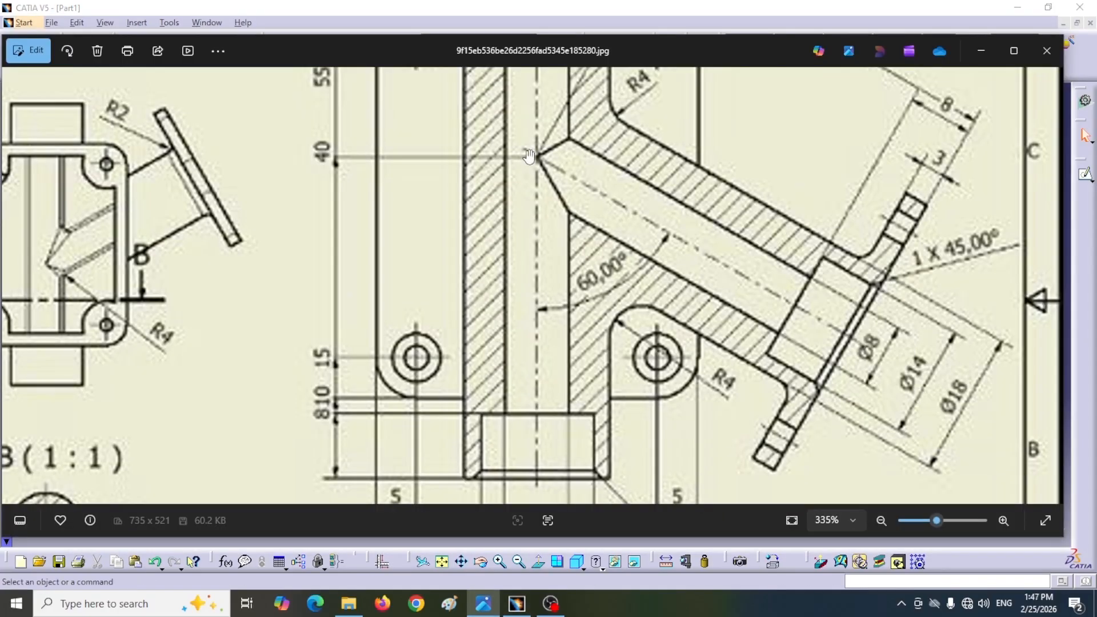
pyautogui.moveTo(748, 277); pyautogui.dragTo(756, 397)
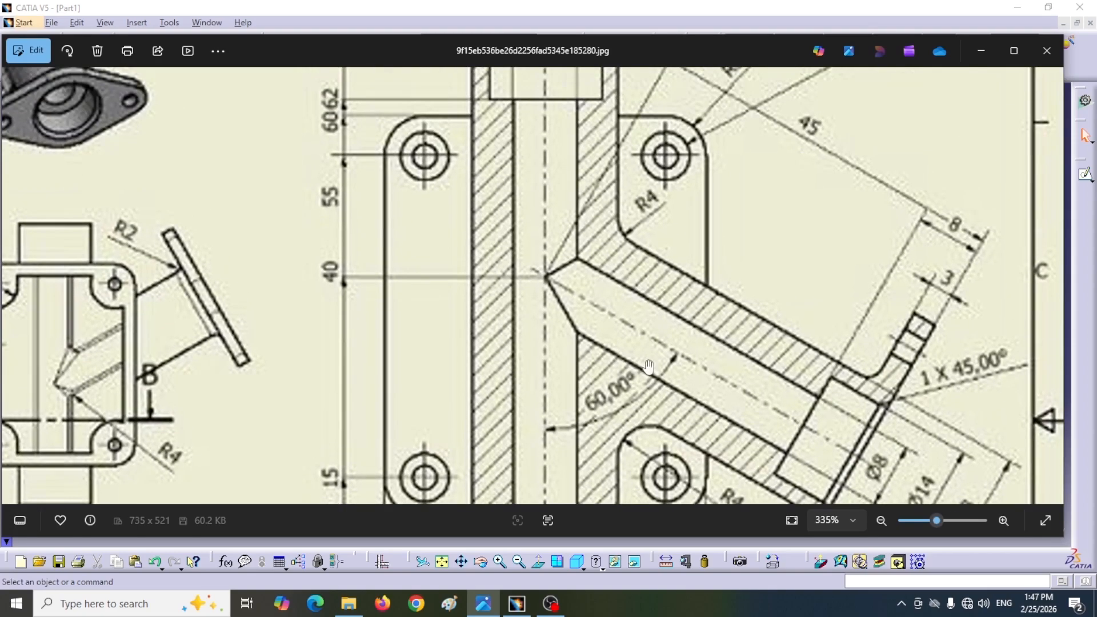
pyautogui.moveTo(639, 328); pyautogui.dragTo(656, 455)
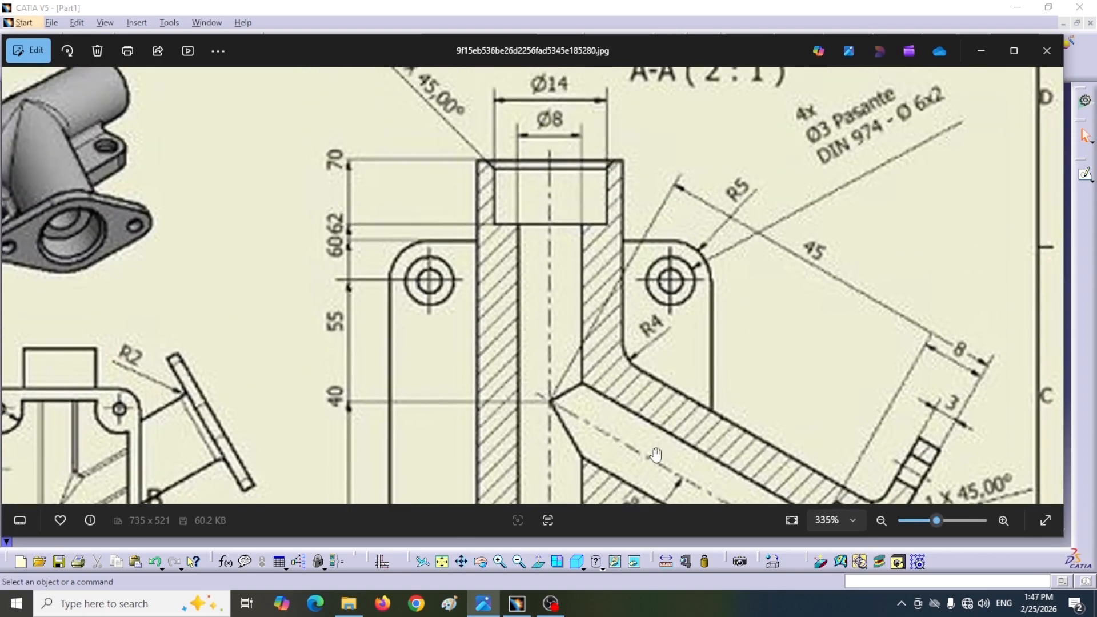
pyautogui.scroll(-5, 545, 440)
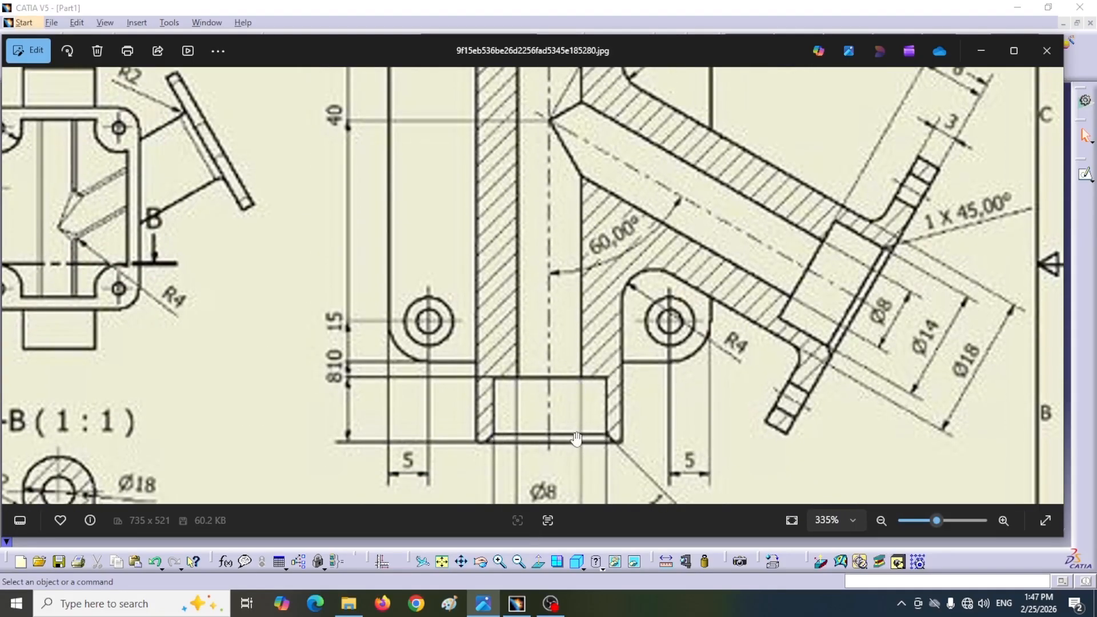
pyautogui.scroll(-2, 562, 400)
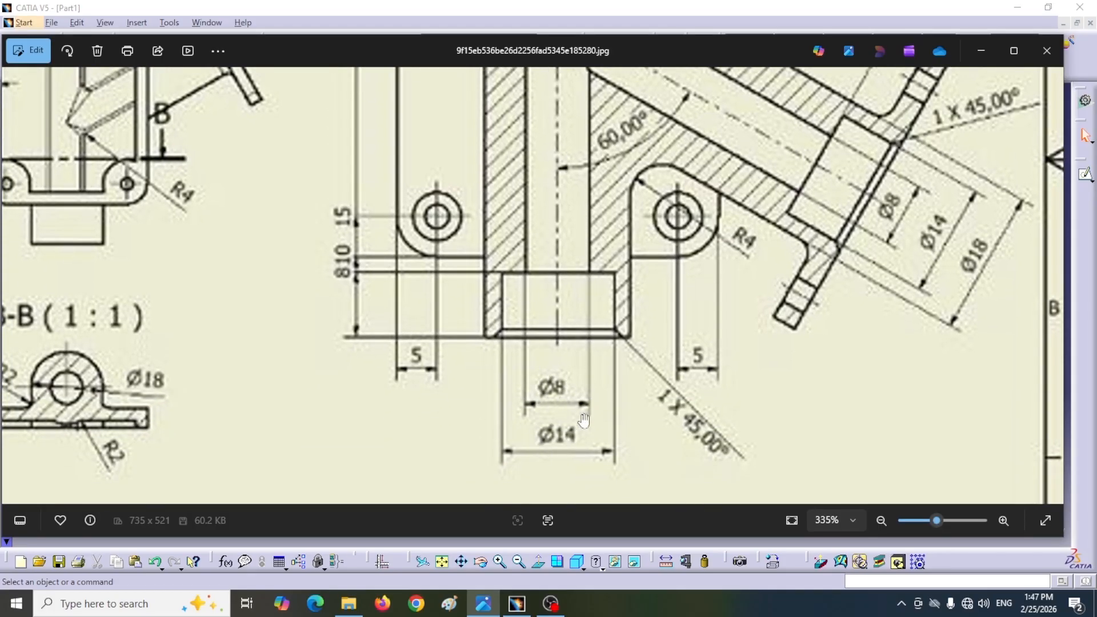
pyautogui.moveTo(875, 363); pyautogui.dragTo(737, 429)
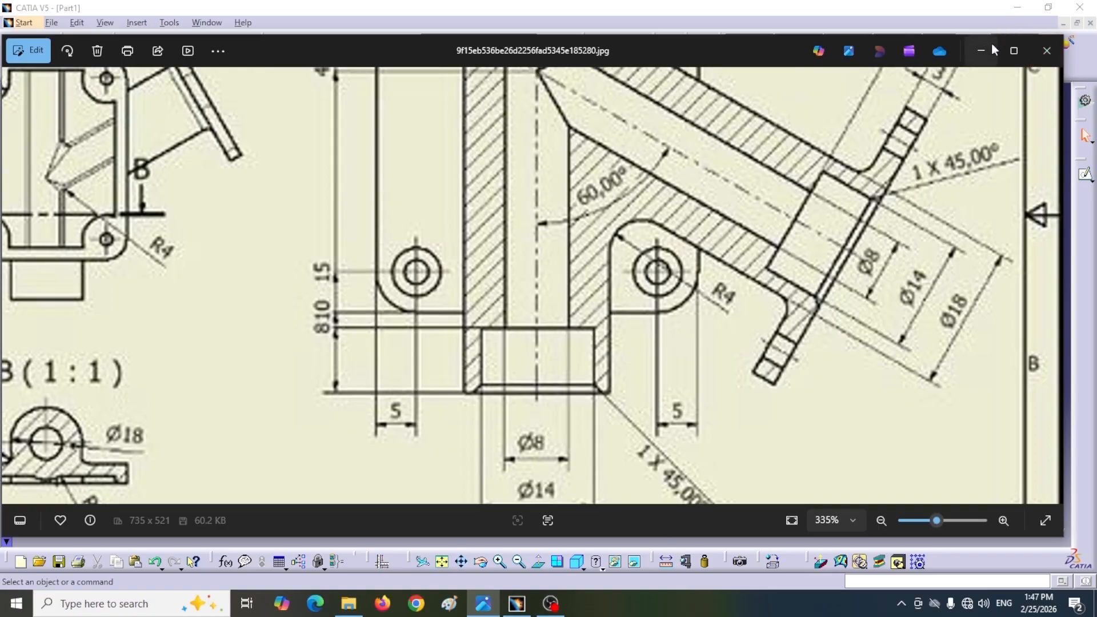
pyautogui.click(977, 50)
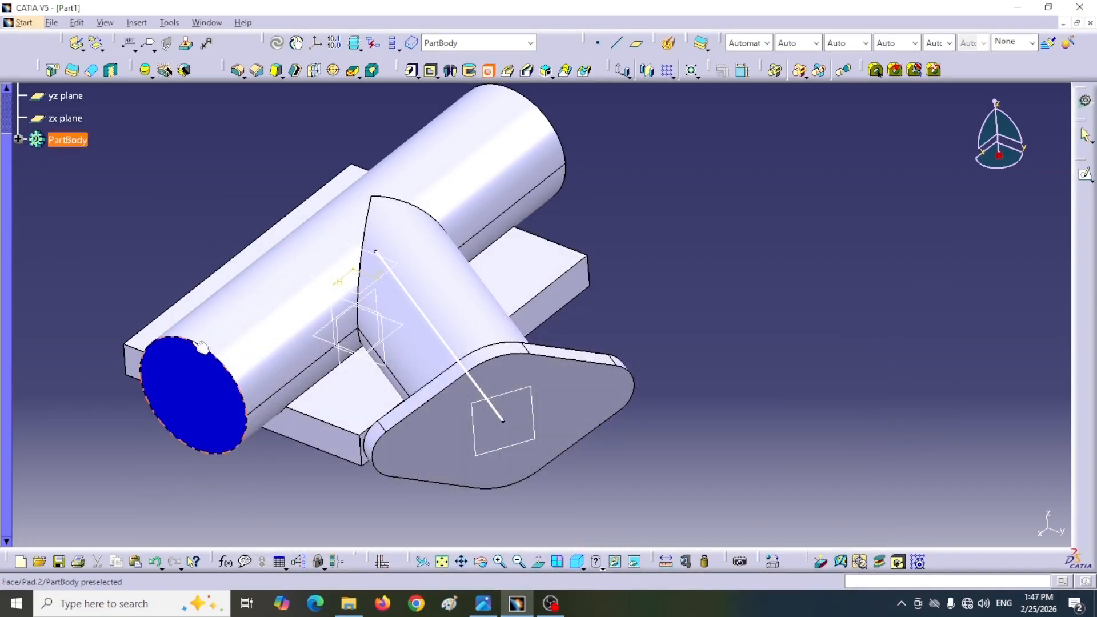
# Step: Cut an 8 mm diameter hole in the main pipe's end face with an Up To Next extension
pyautogui.click(193, 394)
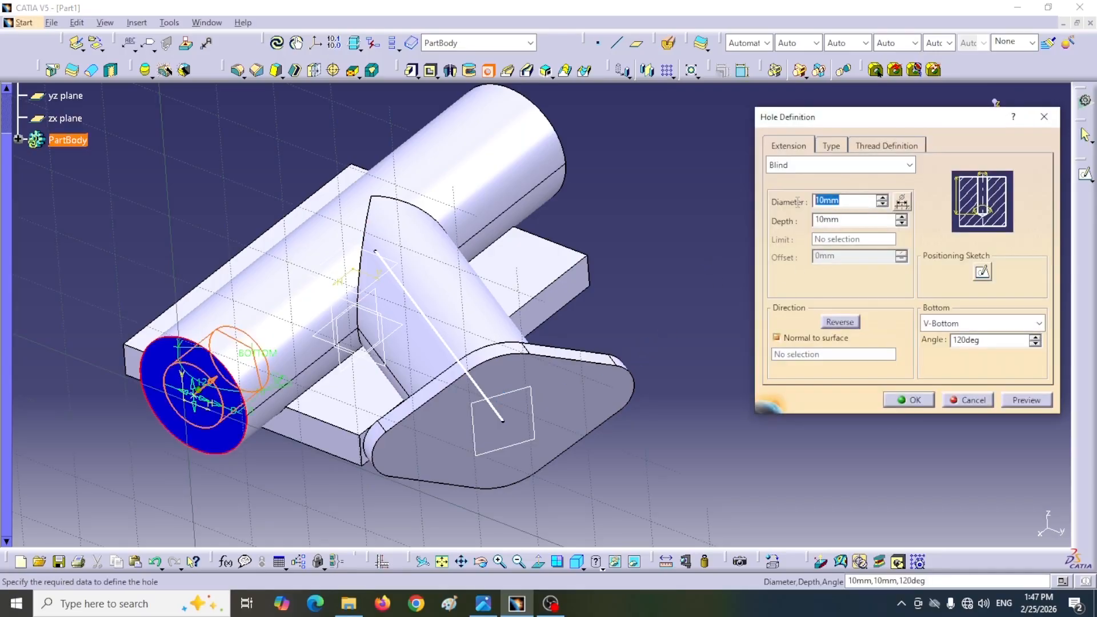
pyautogui.write('8')
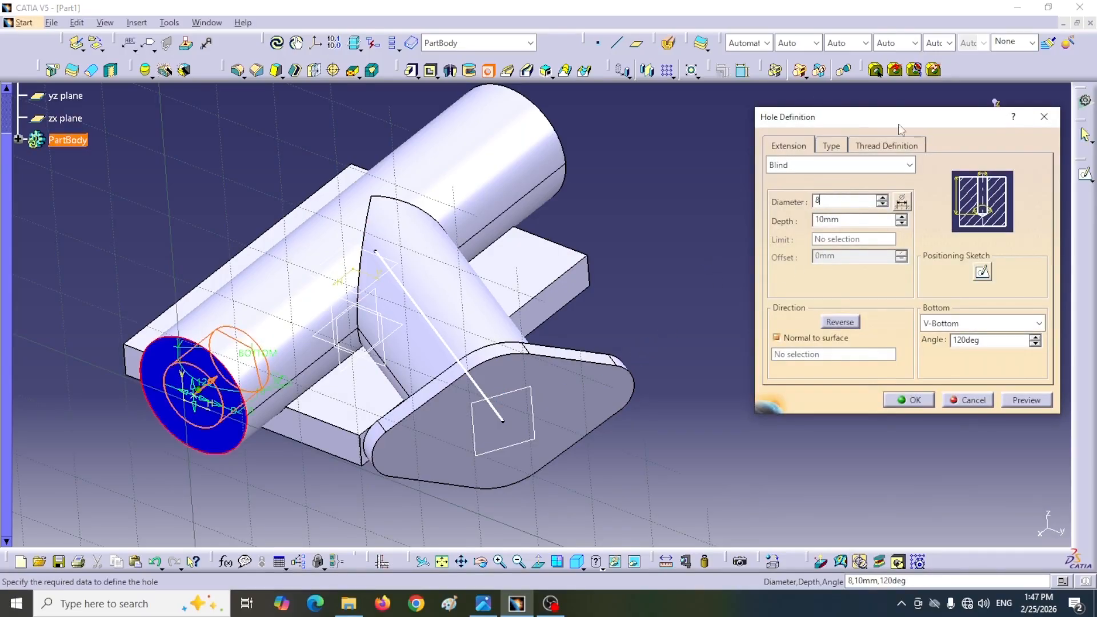
pyautogui.click(904, 165)
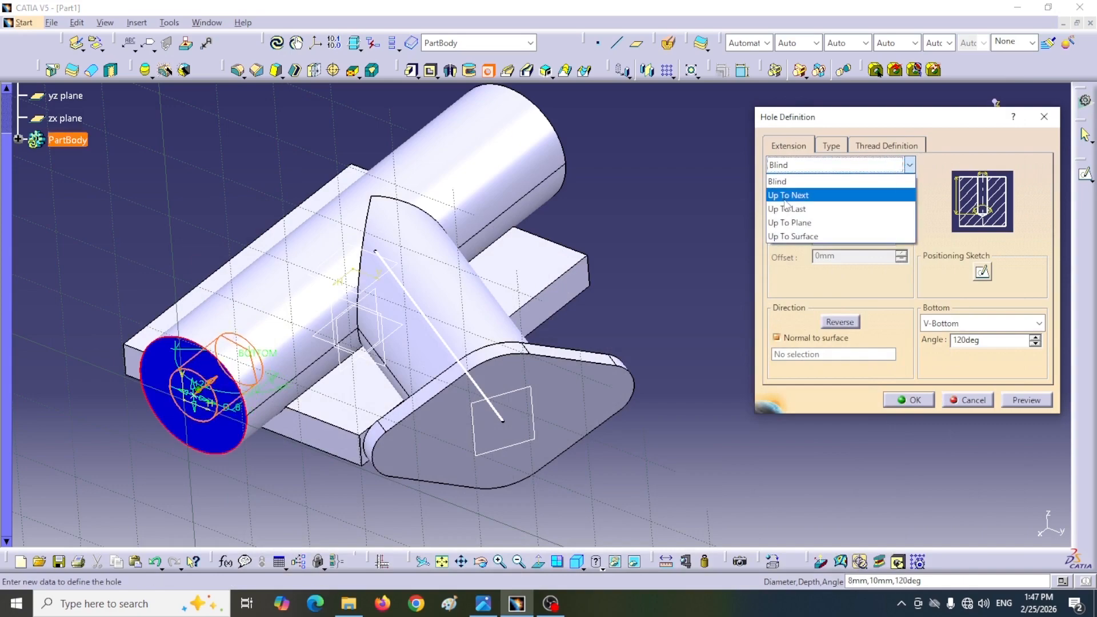
pyautogui.click(788, 193)
pyautogui.click(905, 401)
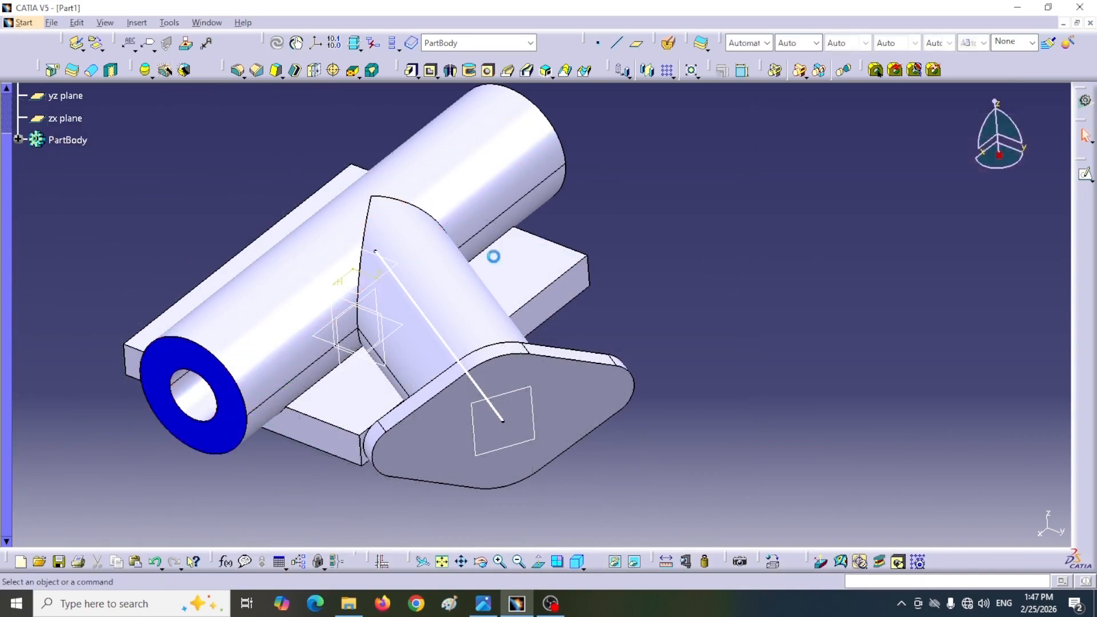
# Step: Start a sketch on the plane at the branch's flange end and draw a circle about 5.7 mm in radius beside the part
pyautogui.moveTo(249, 342); pyautogui.dragTo(362, 270, button='middle')
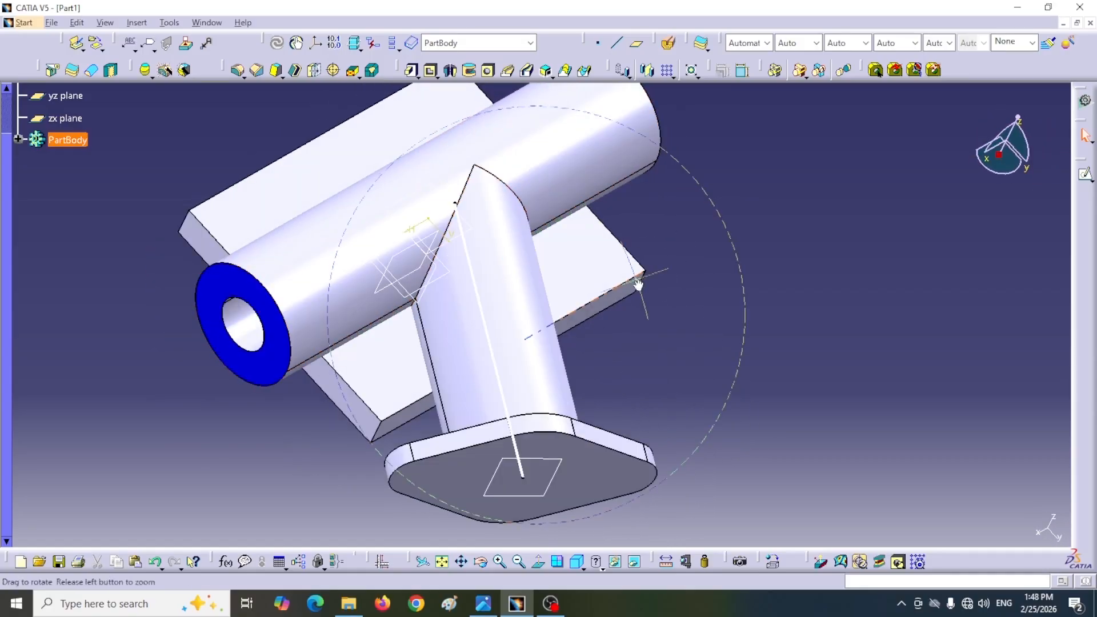
pyautogui.moveTo(621, 251); pyautogui.dragTo(652, 354, button='middle')
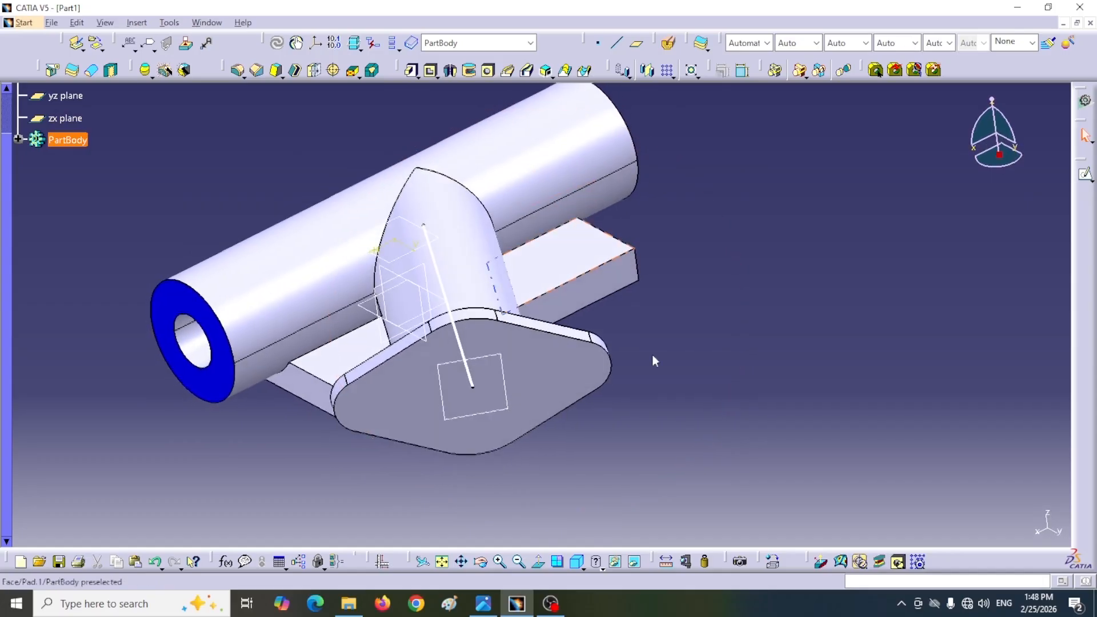
pyautogui.click(506, 407)
pyautogui.click(1085, 174)
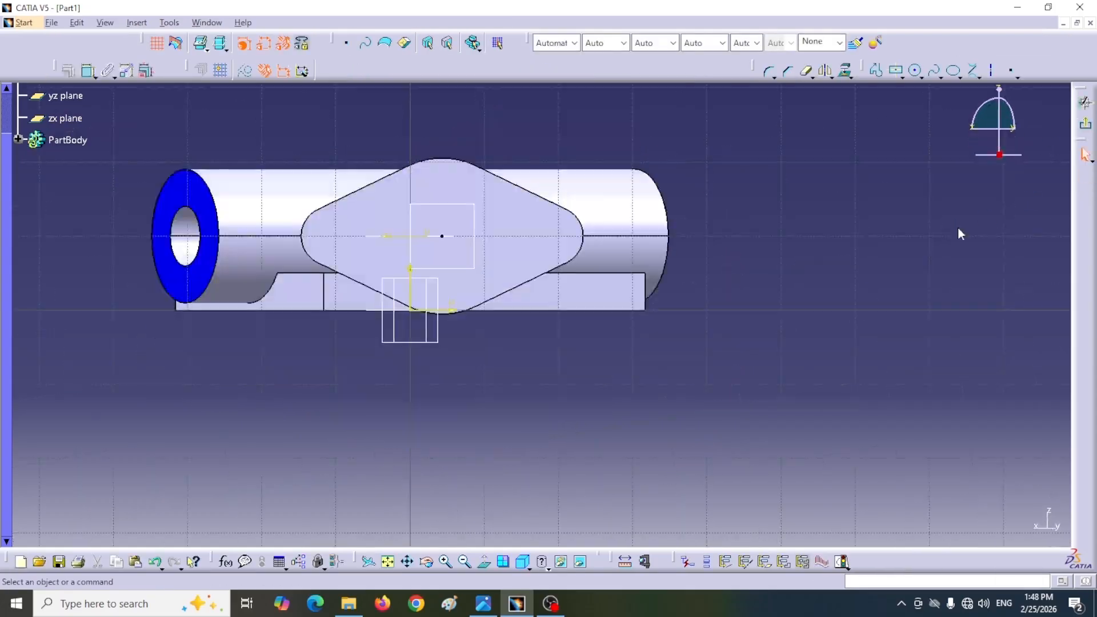
pyautogui.click(915, 70)
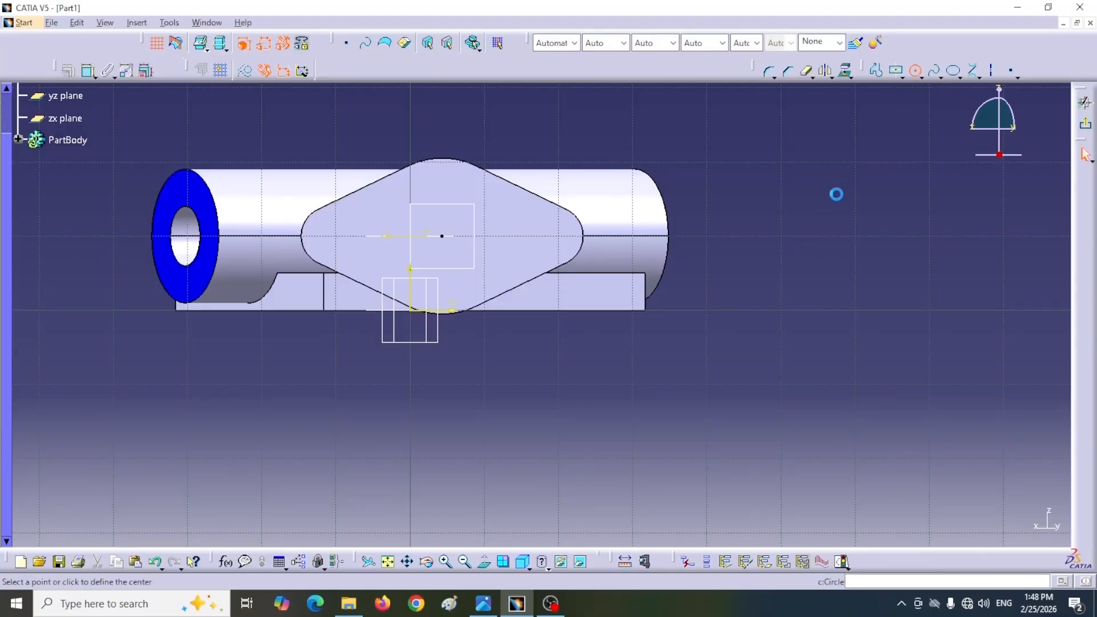
pyautogui.click(810, 209)
pyautogui.click(812, 251)
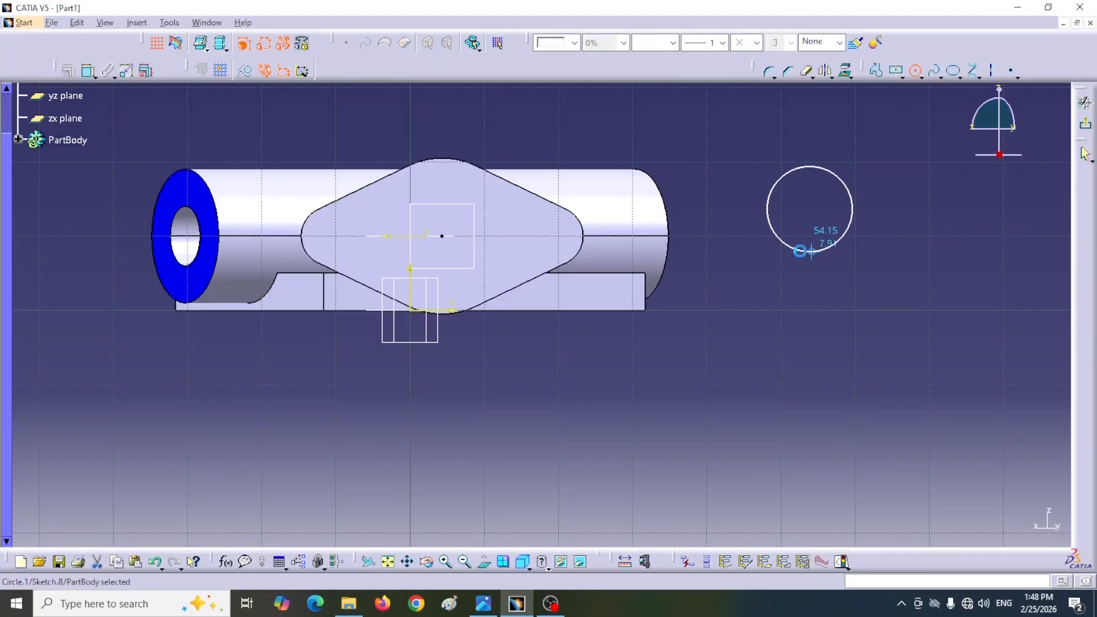
# Step: Dimension the circle's radius and set it to 4 mm
pyautogui.click(88, 71)
pyautogui.click(892, 152)
pyautogui.doubleClick(893, 152)
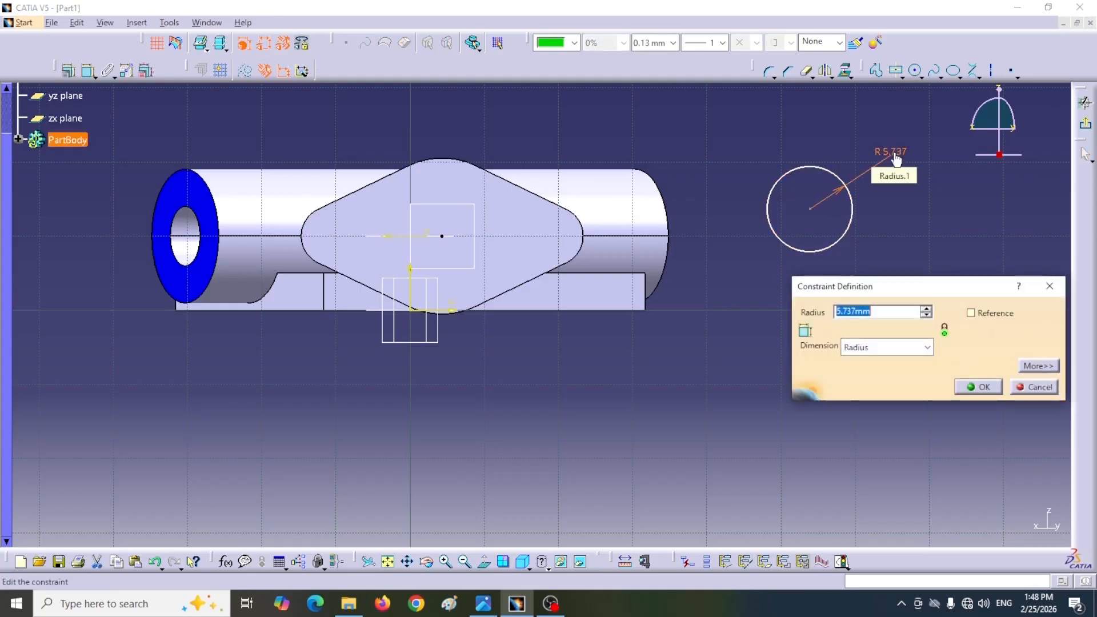
pyautogui.write('4')
pyautogui.press('Return')
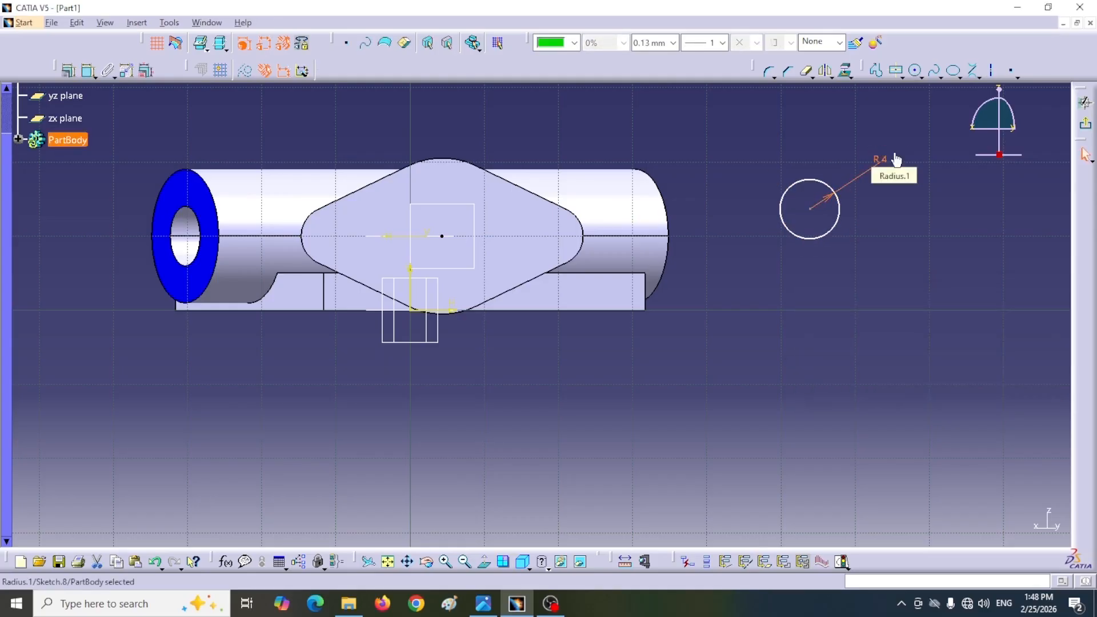
# Step: Make the circle's center coincident with the branch axis endpoint and exit the sketch
pyautogui.click(88, 70)
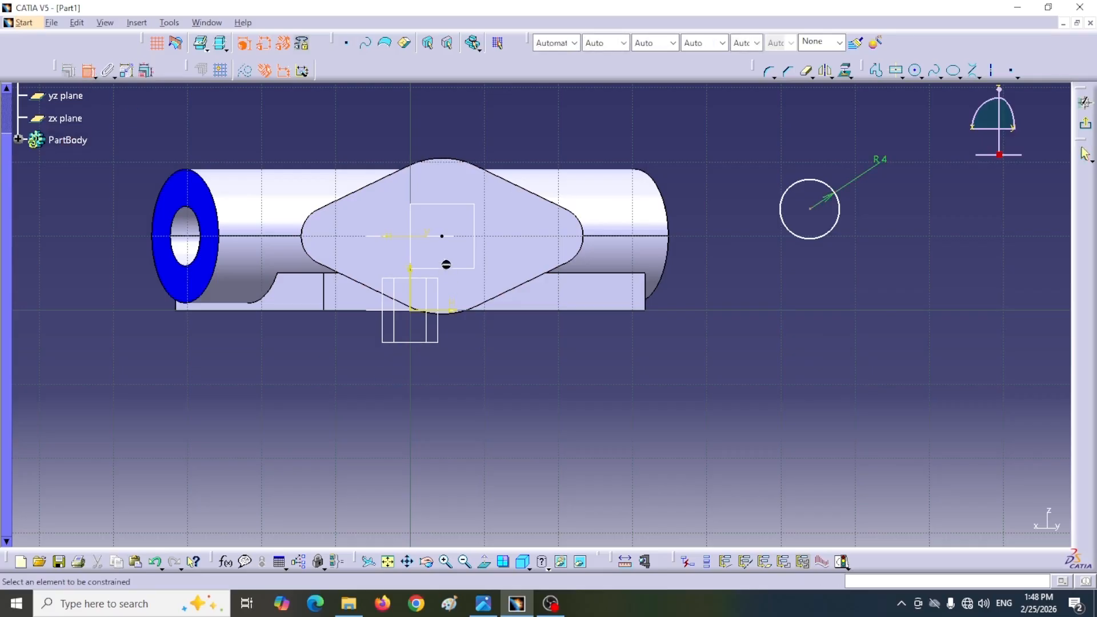
pyautogui.click(442, 236)
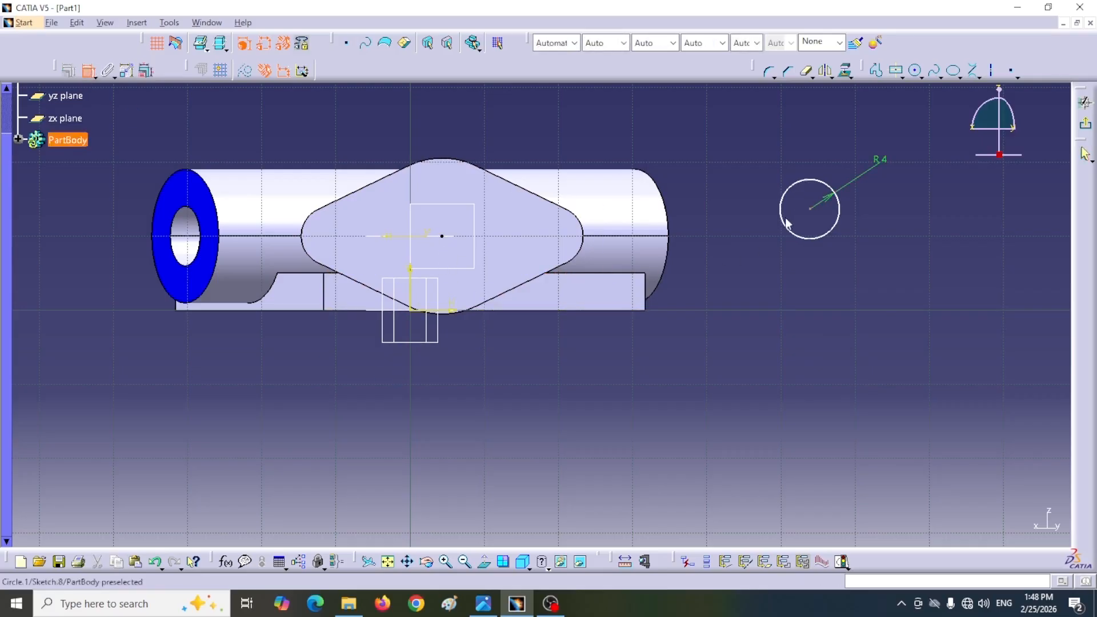
pyautogui.click(810, 209)
pyautogui.rightClick(750, 294)
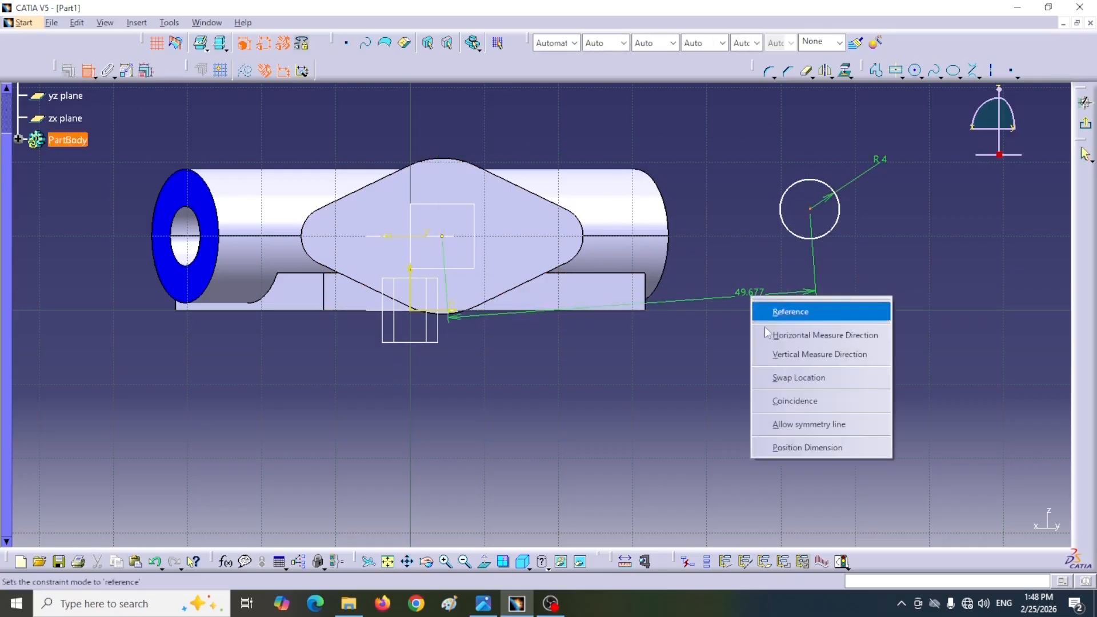
pyautogui.click(775, 401)
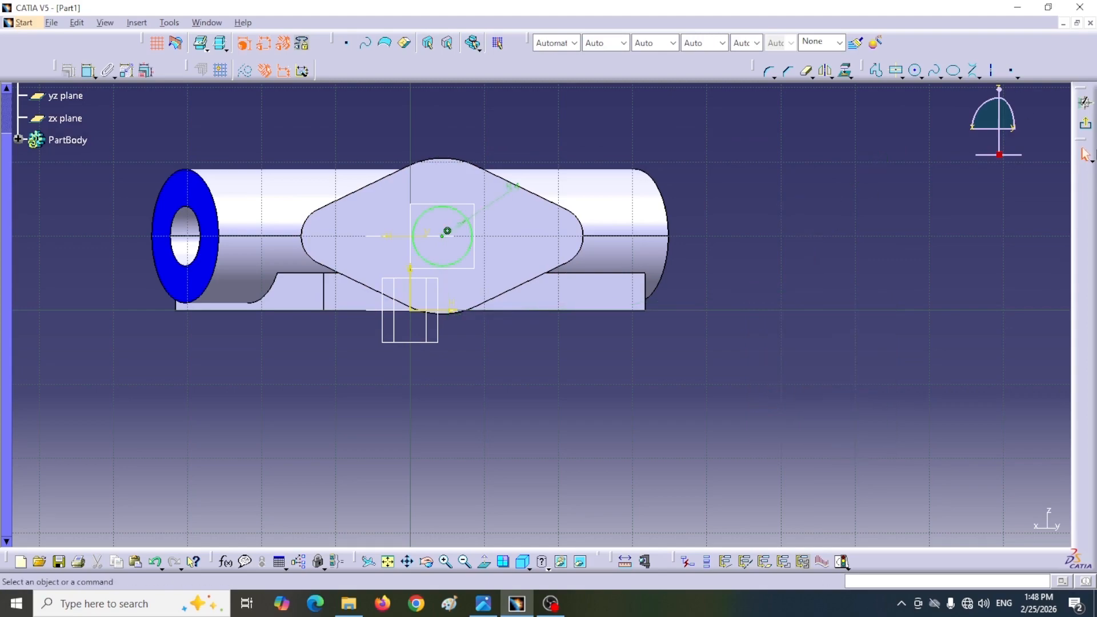
pyautogui.click(1084, 123)
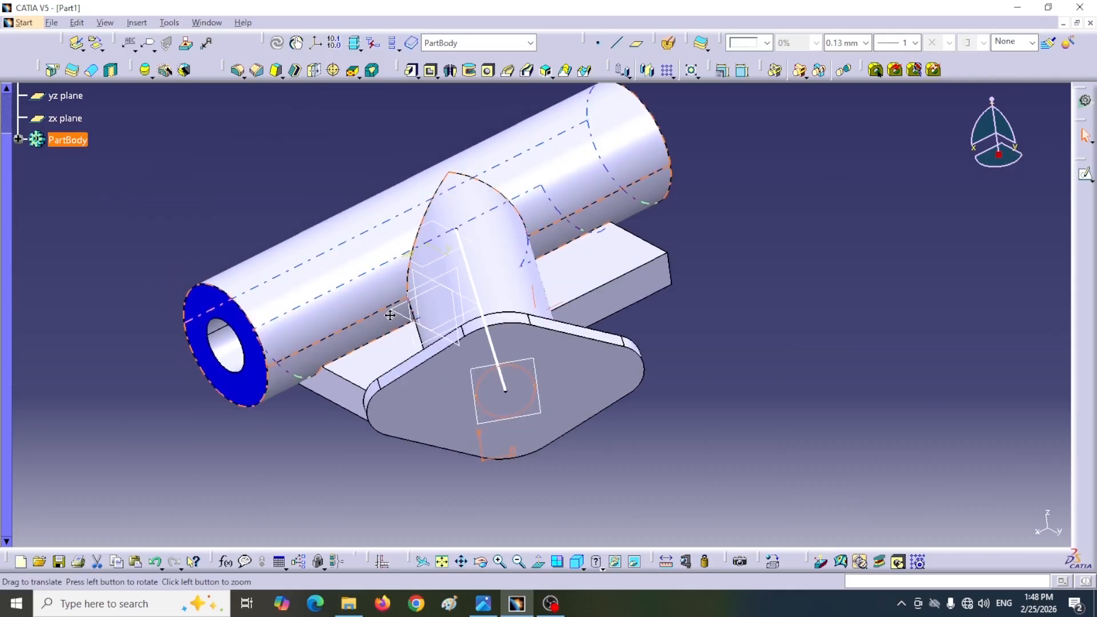
# Step: Pocket the circle through the flange and along the inclined branch as far as the main pipe's bore
pyautogui.click(430, 69)
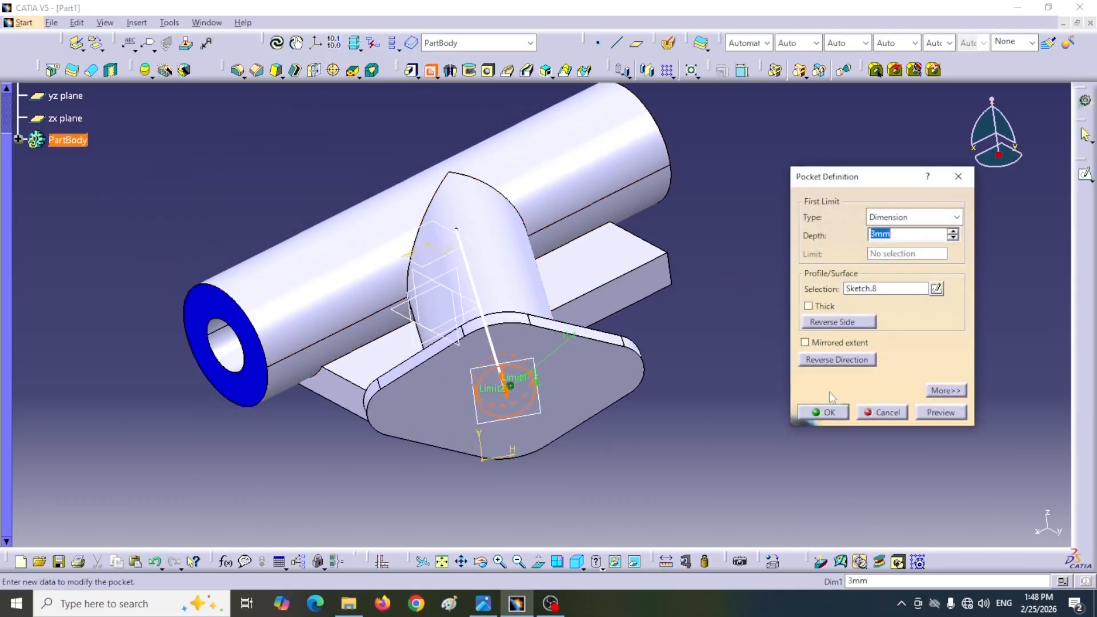
pyautogui.write('45')
pyautogui.press('Return')
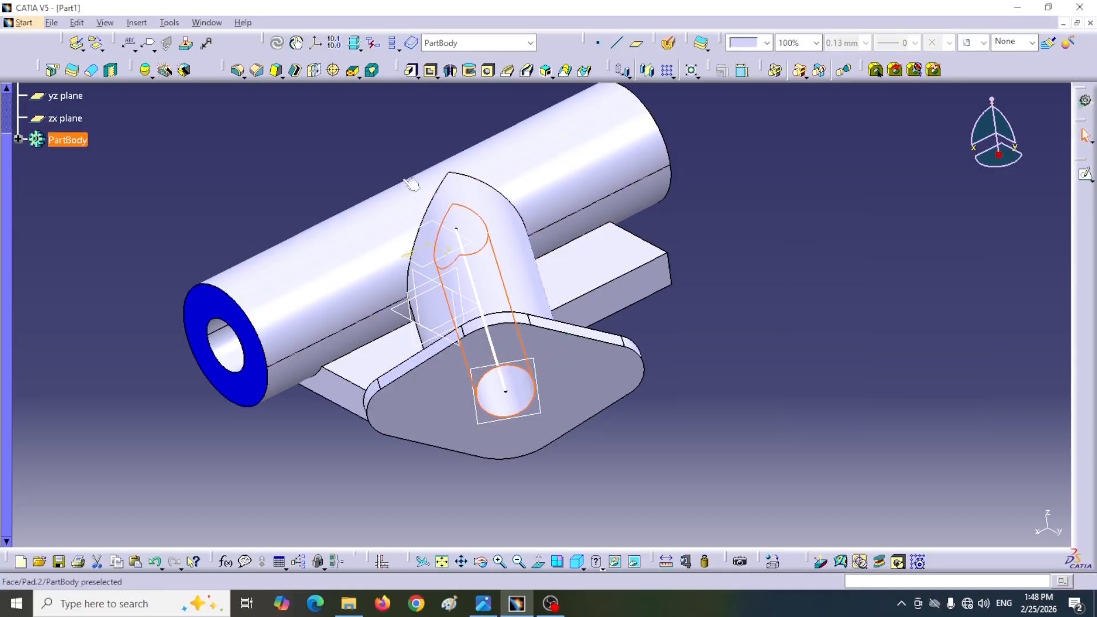
# Step: Check the reference drawing for the diameters and depths of the enlarged bores at the pipe ends
pyautogui.moveTo(251, 169); pyautogui.dragTo(459, 280, button='middle')
pyautogui.click(576, 562)
pyautogui.click(484, 604)
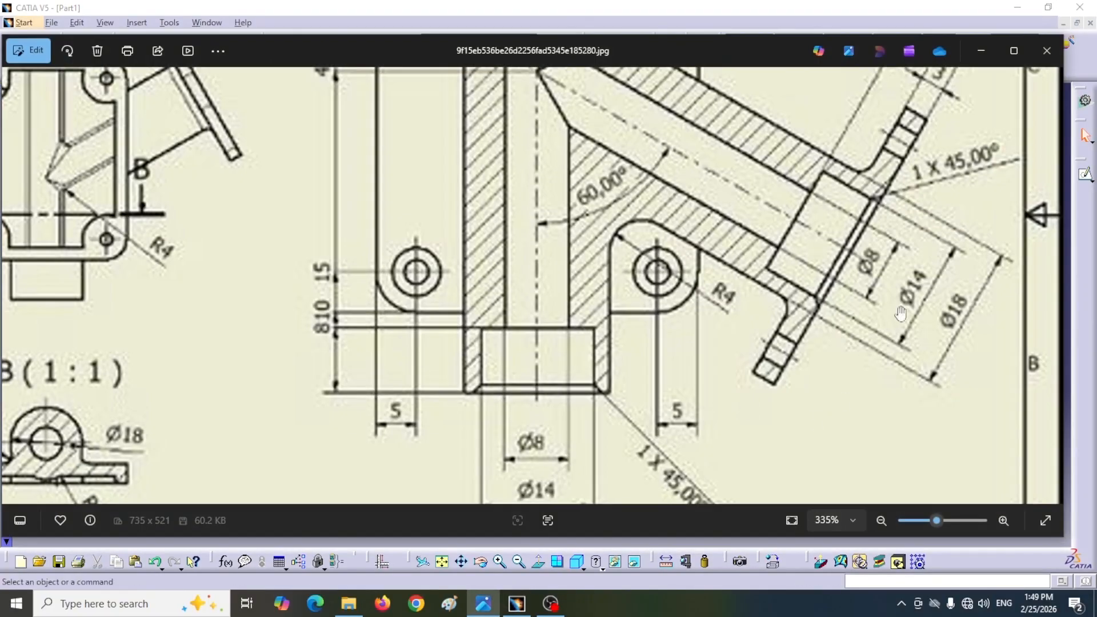
pyautogui.scroll(2, 876, 320)
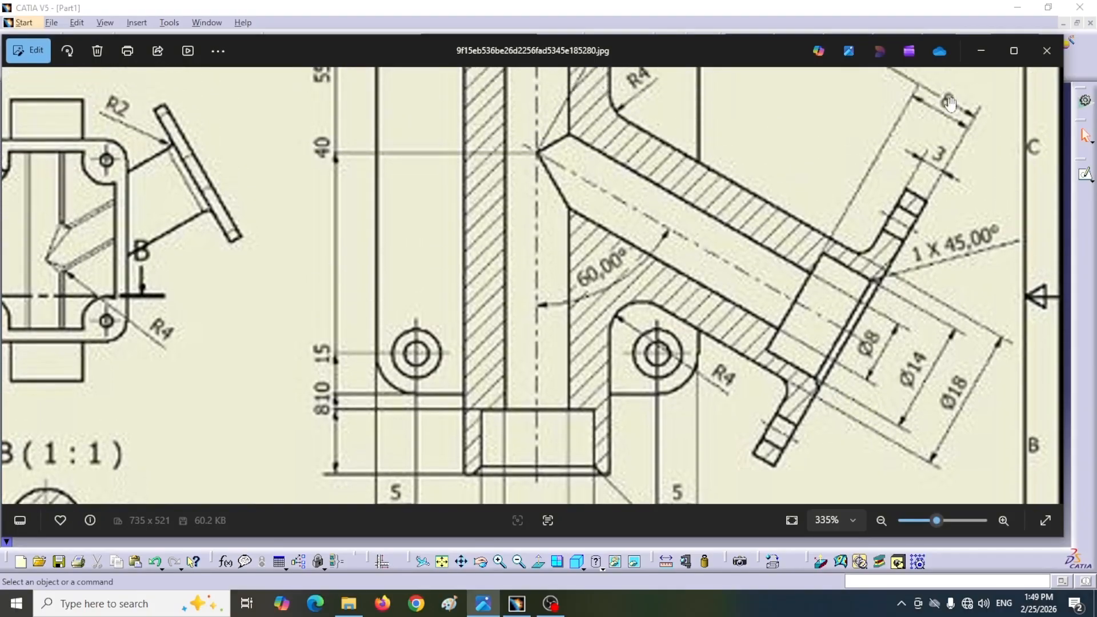
pyautogui.scroll(-3, 579, 349)
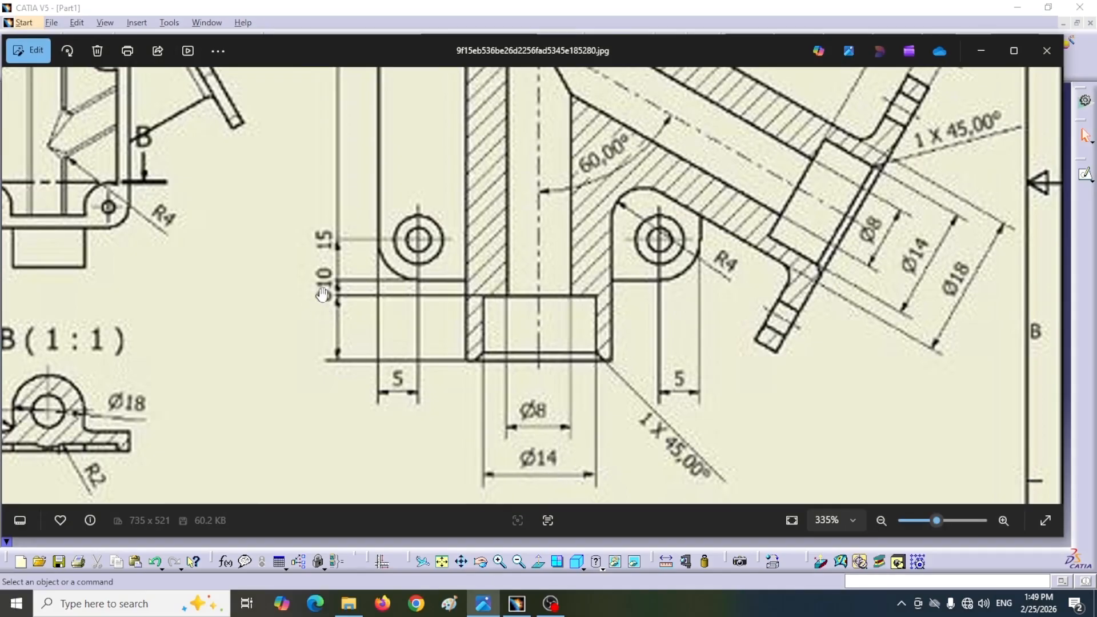
pyautogui.scroll(10, 439, 299)
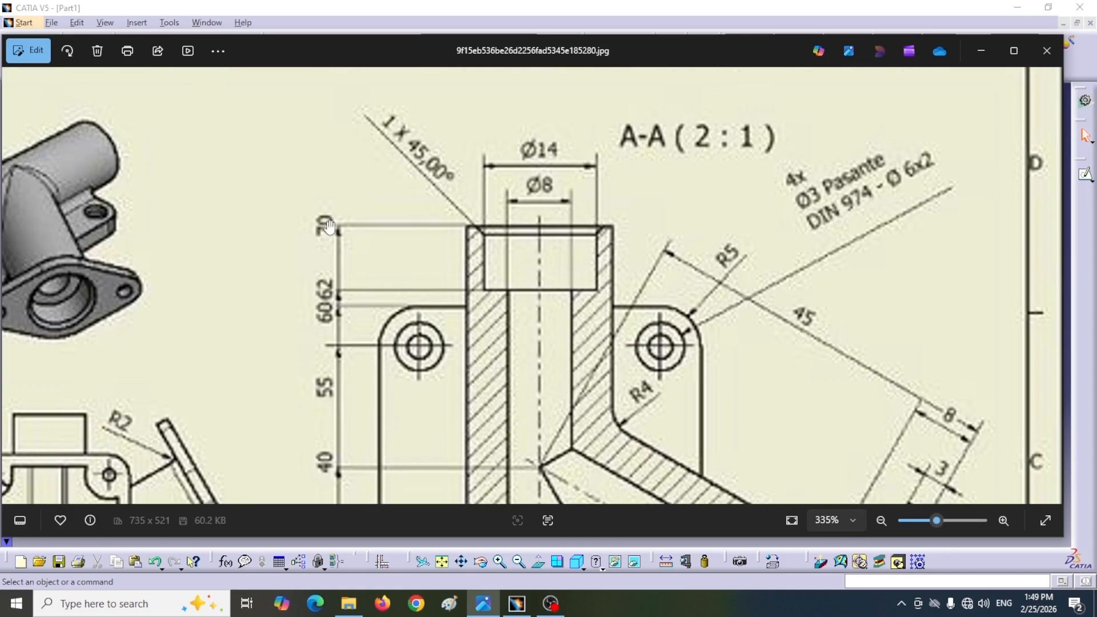
pyautogui.click(980, 51)
# Step: Cut a blind hole 14 mm in diameter and 8 mm deep into the main pipe's highlighted blue end face
pyautogui.moveTo(484, 395); pyautogui.dragTo(606, 383, button='middle')
pyautogui.scroll(-1, 605, 383)
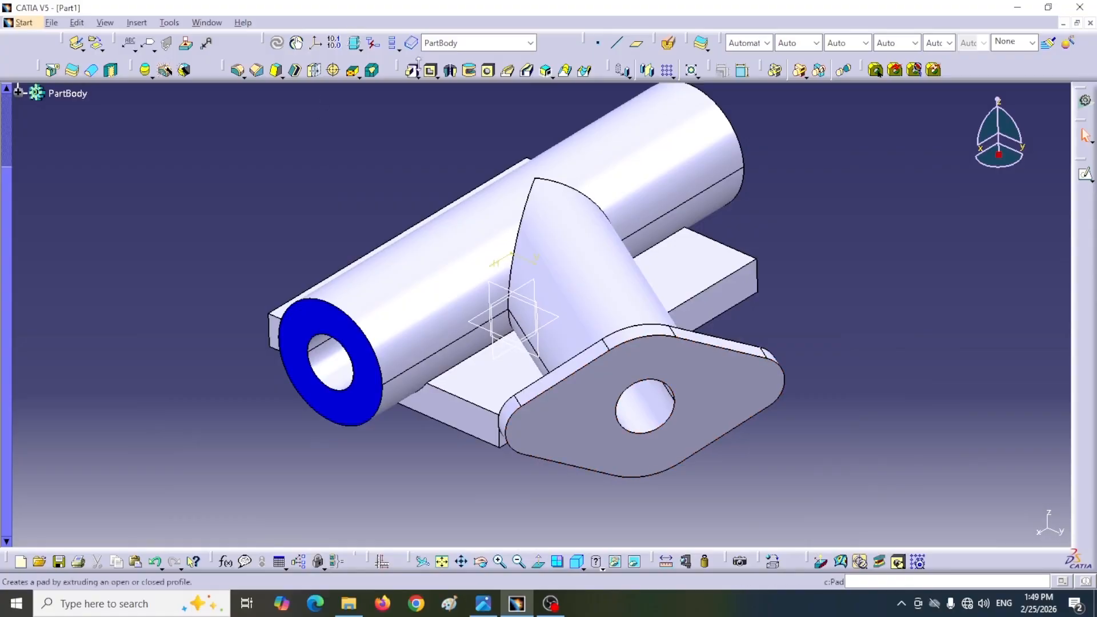
pyautogui.click(489, 72)
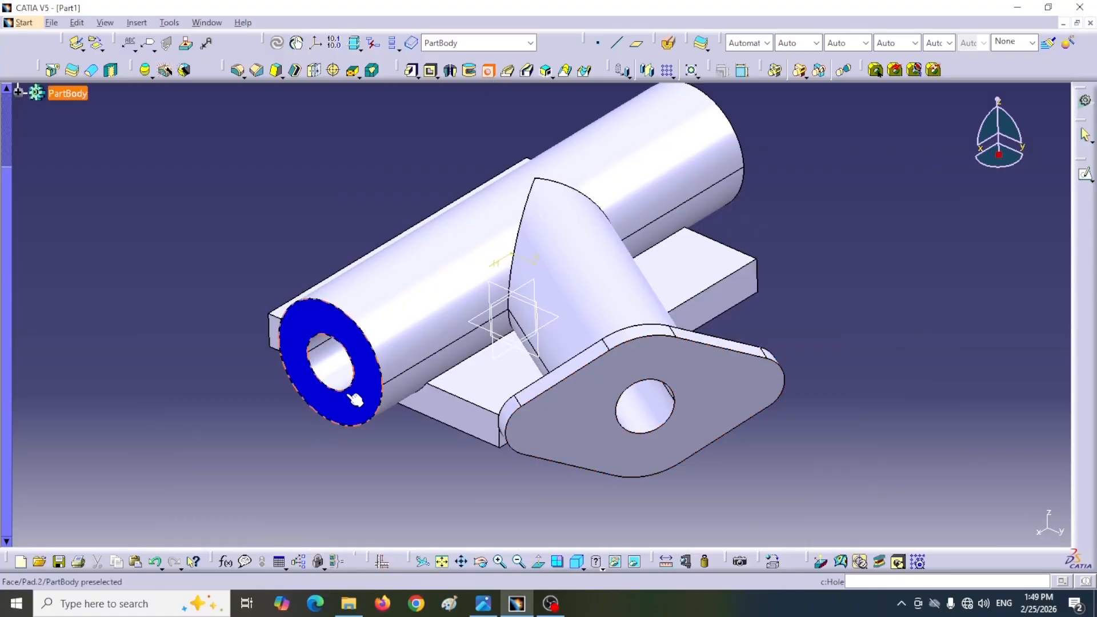
pyautogui.click(363, 416)
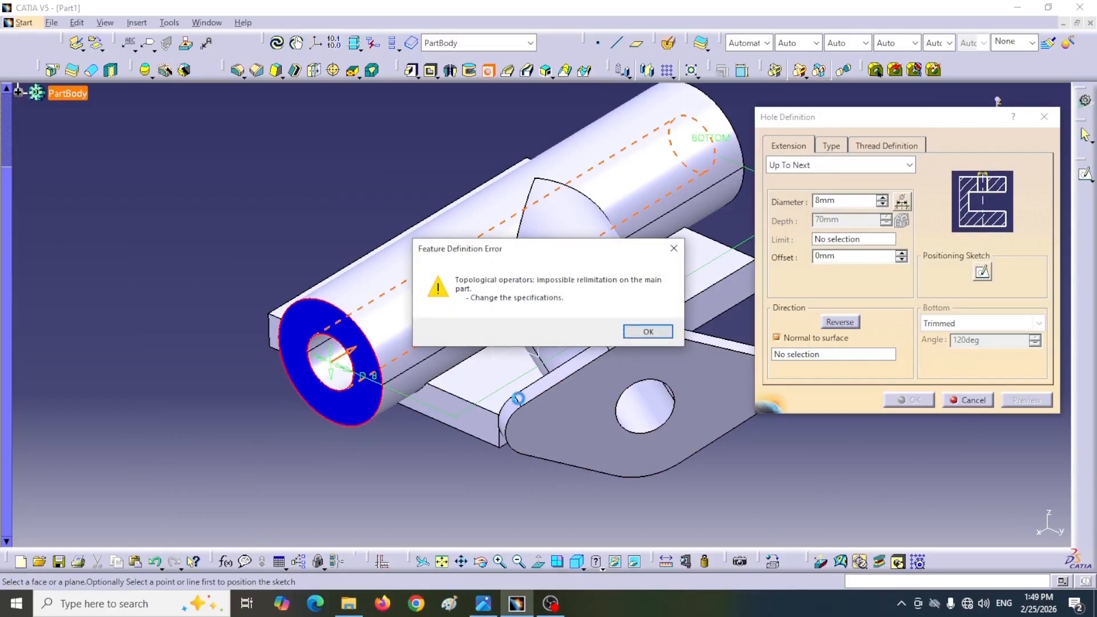
pyautogui.click(666, 335)
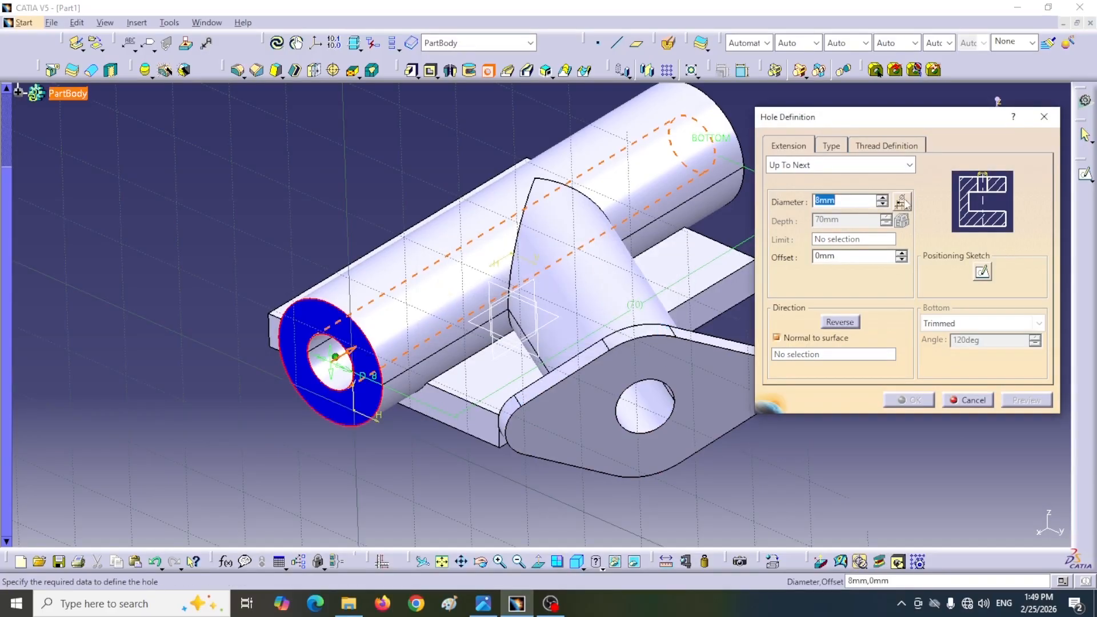
pyautogui.write('14')
pyautogui.click(854, 166)
pyautogui.click(800, 182)
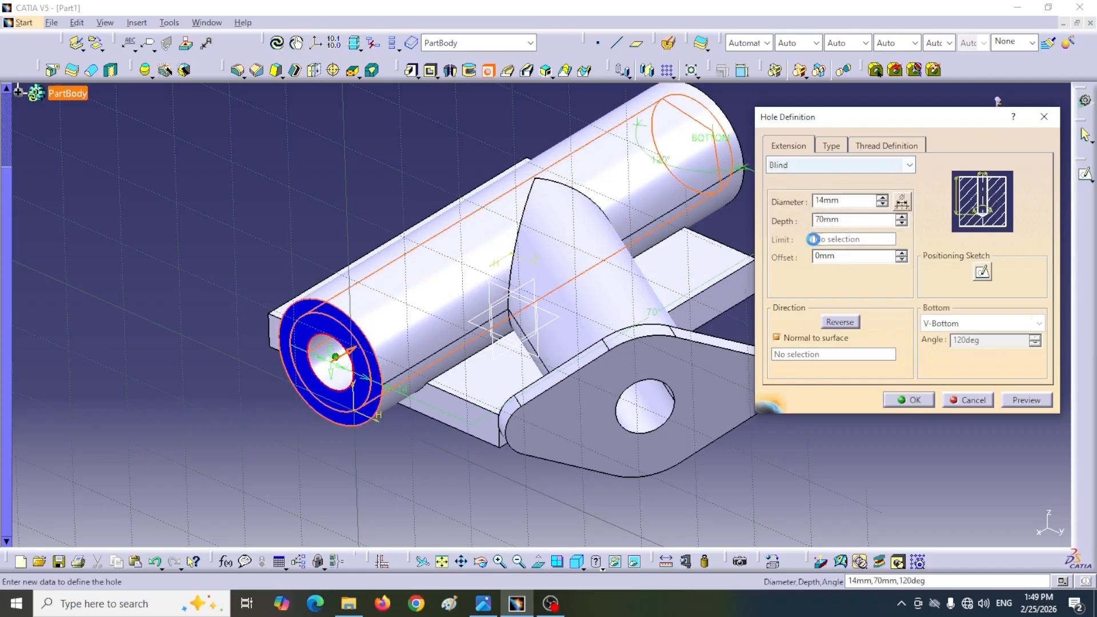
pyautogui.write('8')
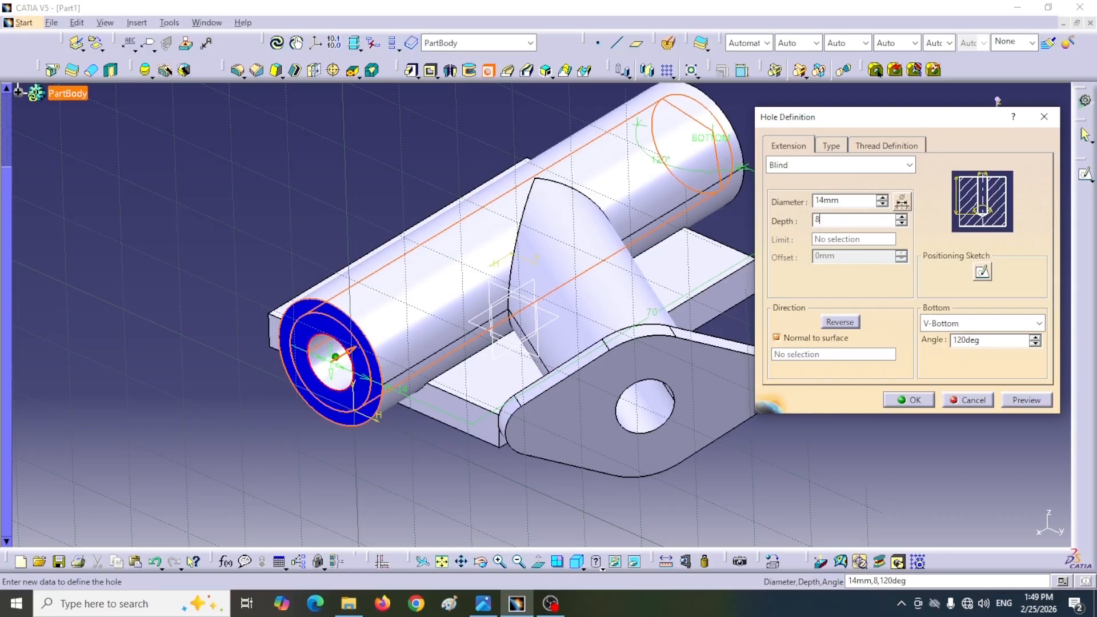
pyautogui.click(909, 400)
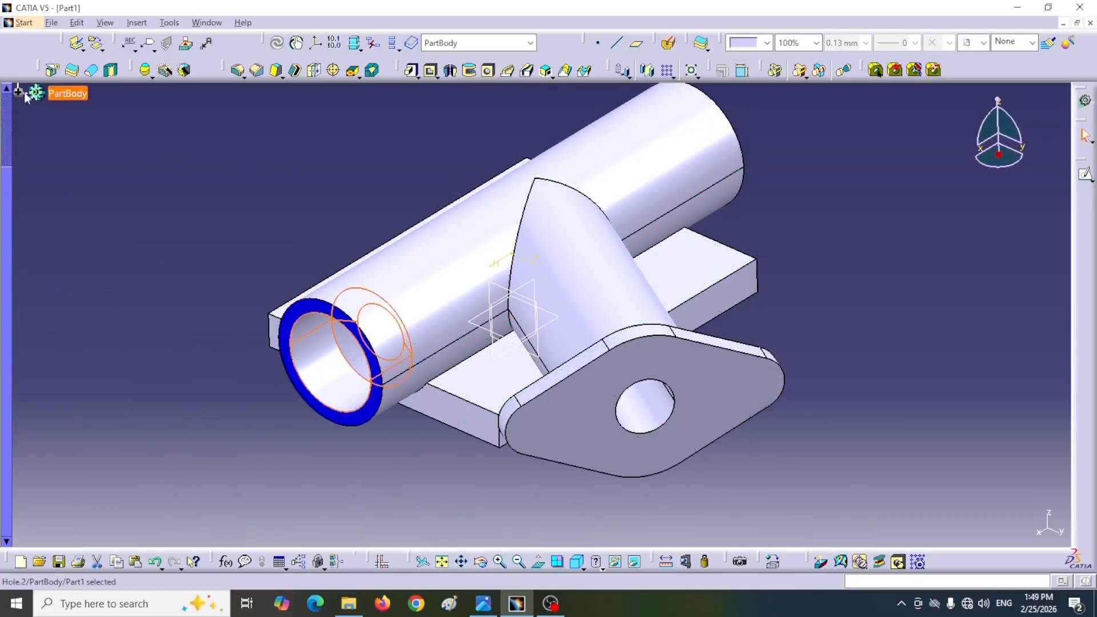
# Step: Edit the 14 mm hole at the main pipe's end and change its bottom type to Flat
pyautogui.scroll(3, 47, 184)
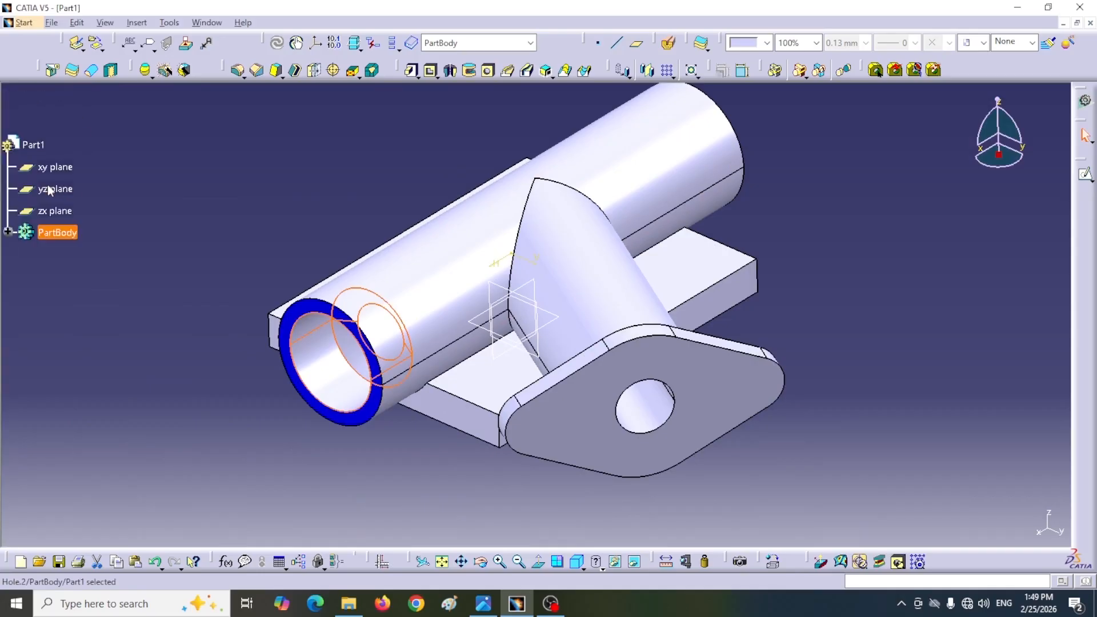
pyautogui.click(8, 232)
pyautogui.scroll(-3, 107, 342)
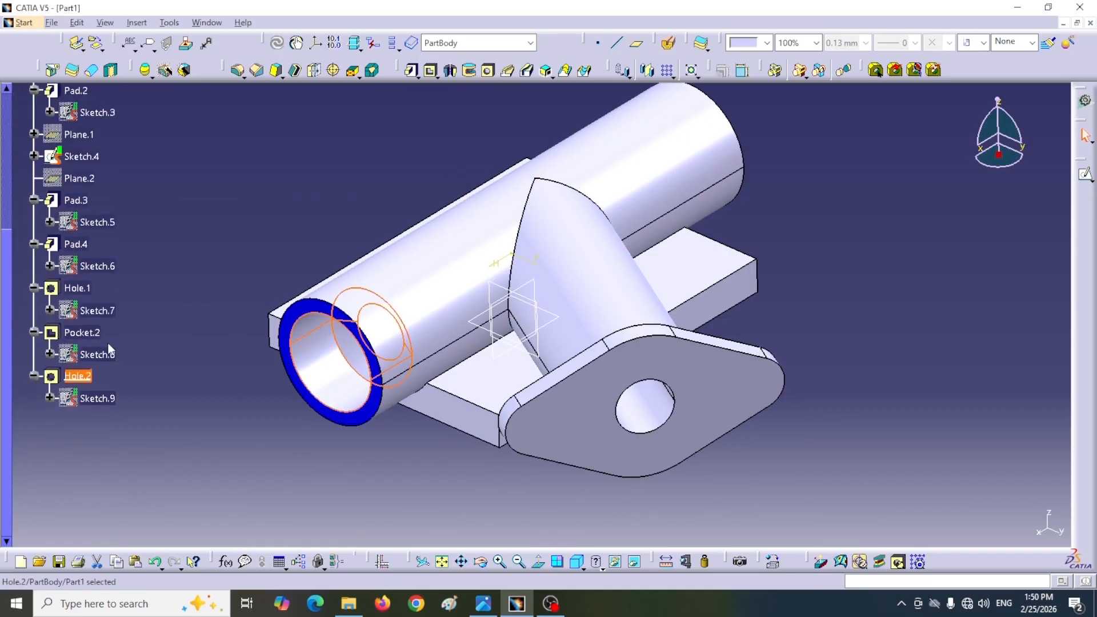
pyautogui.doubleClick(85, 377)
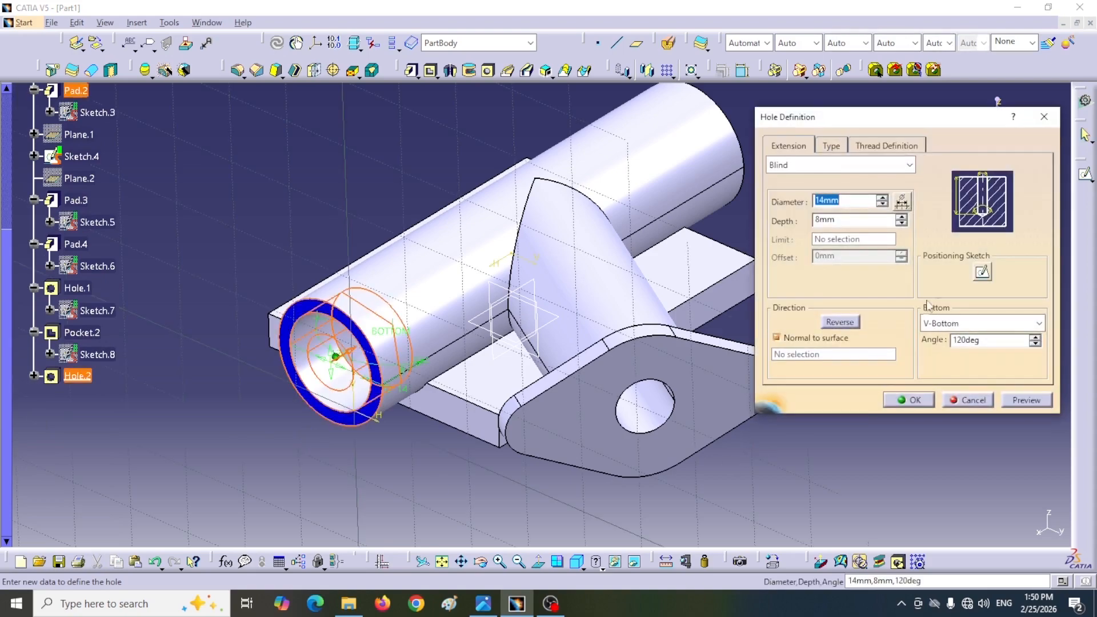
pyautogui.click(1020, 326)
pyautogui.click(936, 337)
pyautogui.click(907, 401)
# Step: Cut a flat-bottomed blind hole 14 mm in diameter and 8 mm deep into the flange face at the branch bore
pyautogui.moveTo(311, 463); pyautogui.dragTo(351, 386, button='middle')
pyautogui.click(488, 71)
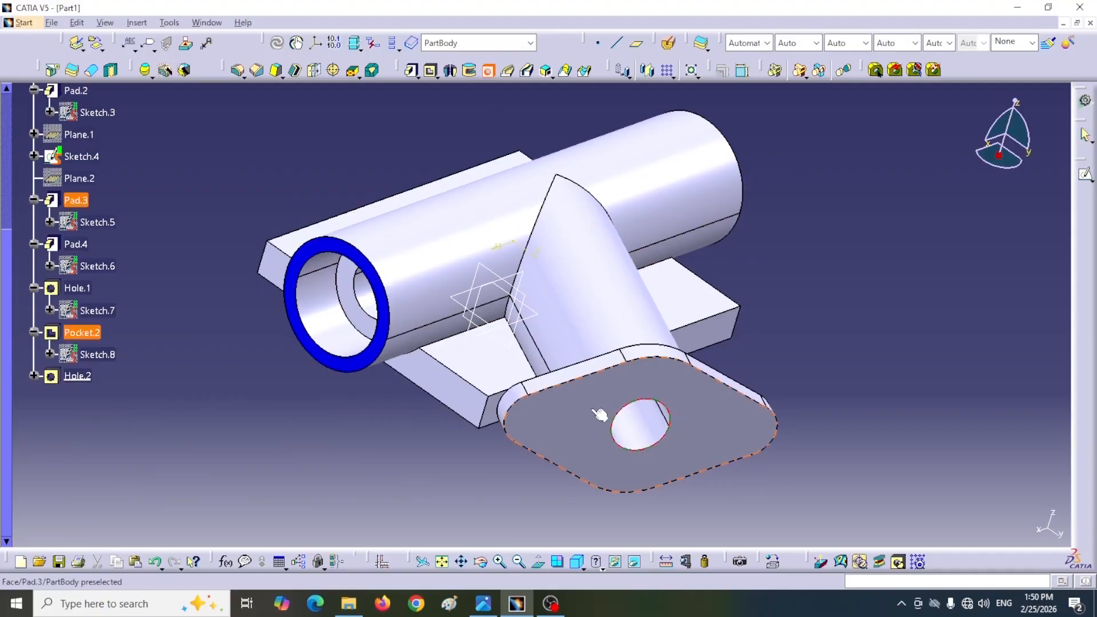
pyautogui.click(736, 441)
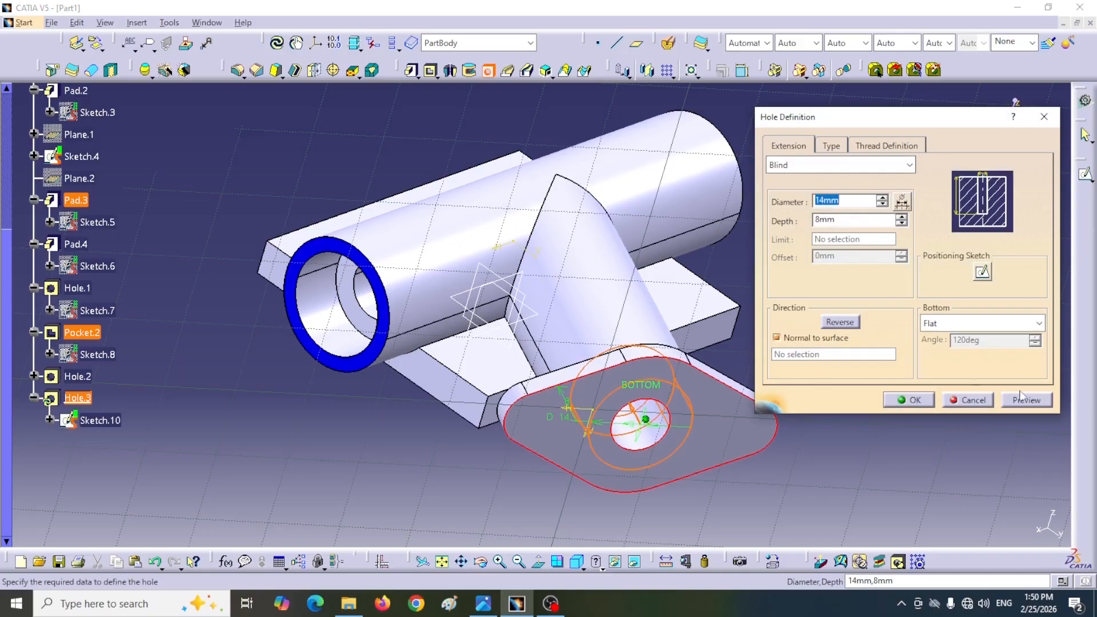
pyautogui.click(909, 400)
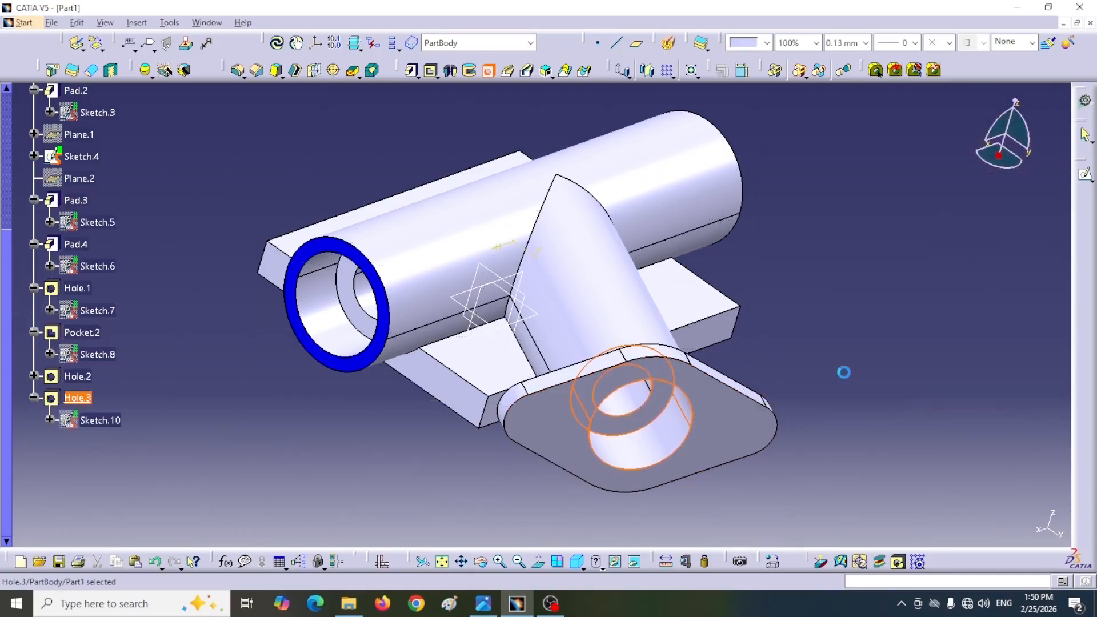
# Step: Cut a flat-bottomed blind hole 14 mm in diameter and 8 mm deep into the main pipe's opposite end face
pyautogui.moveTo(867, 274); pyautogui.dragTo(454, 409, button='middle')
pyautogui.click(486, 73)
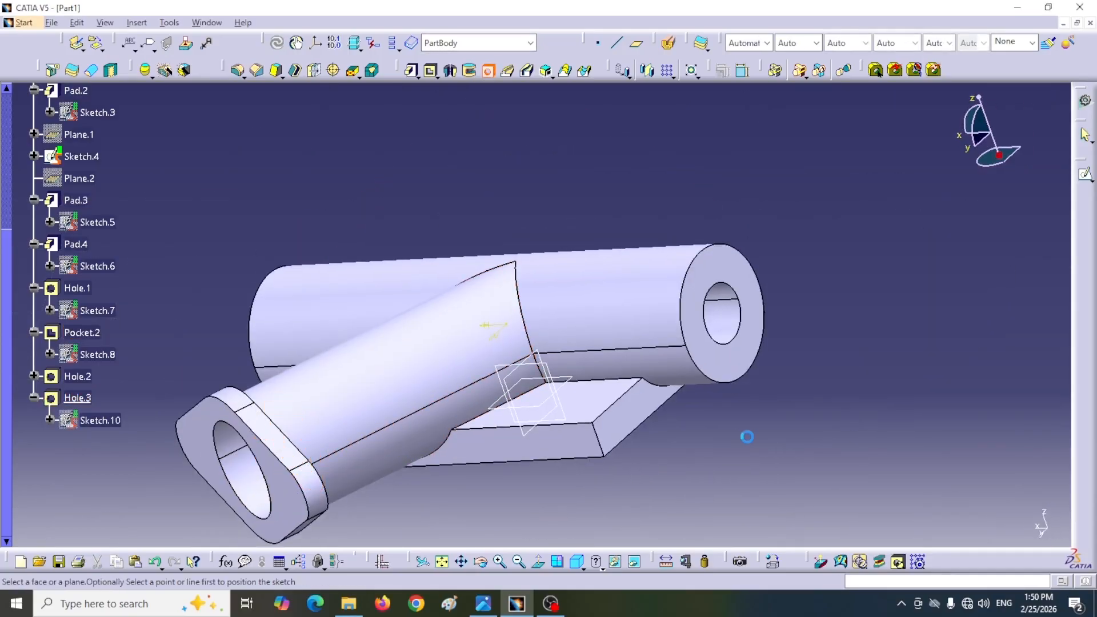
pyautogui.click(726, 346)
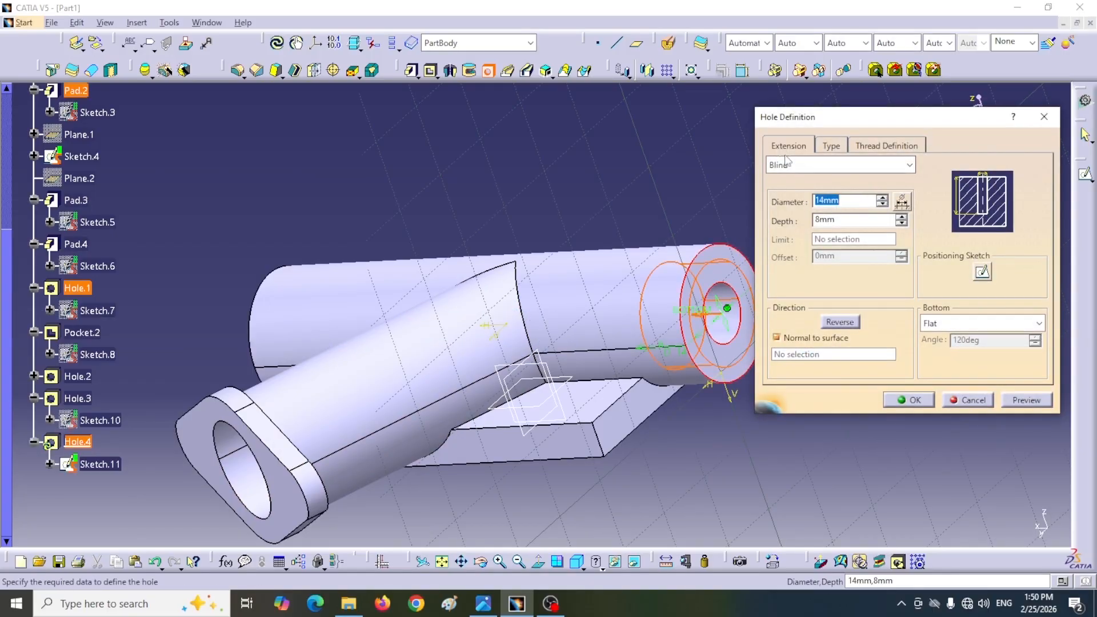
pyautogui.click(911, 400)
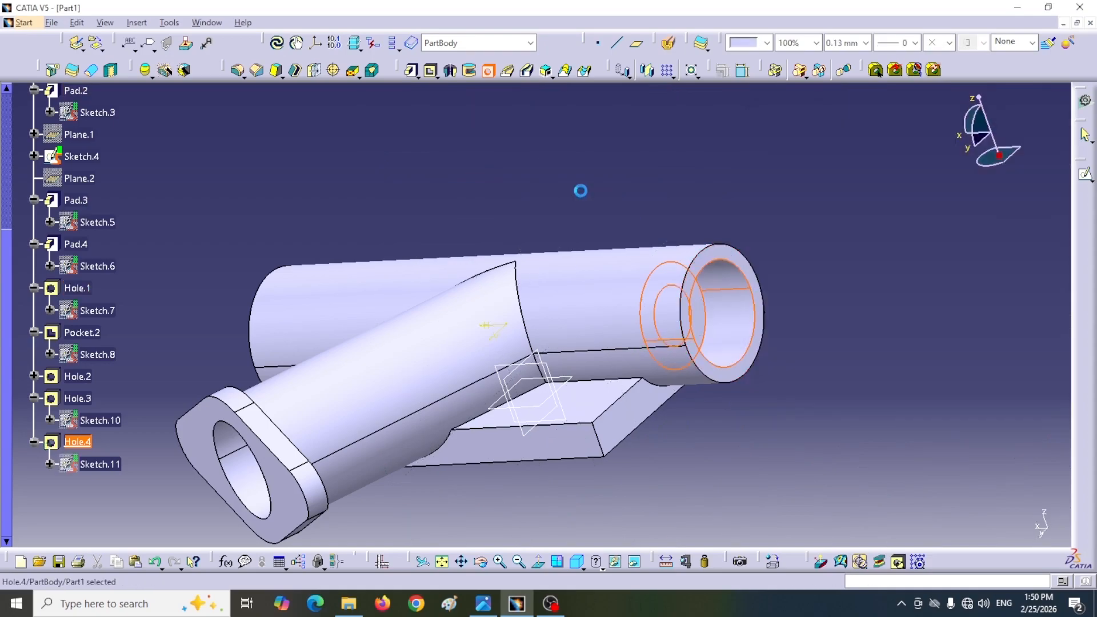
# Step: Check the corner radius in the reference drawing and apply a 5 mm edge fillet to the base plate's four vertical corner edges
pyautogui.moveTo(590, 187); pyautogui.dragTo(257, 152, button='middle')
pyautogui.click(238, 71)
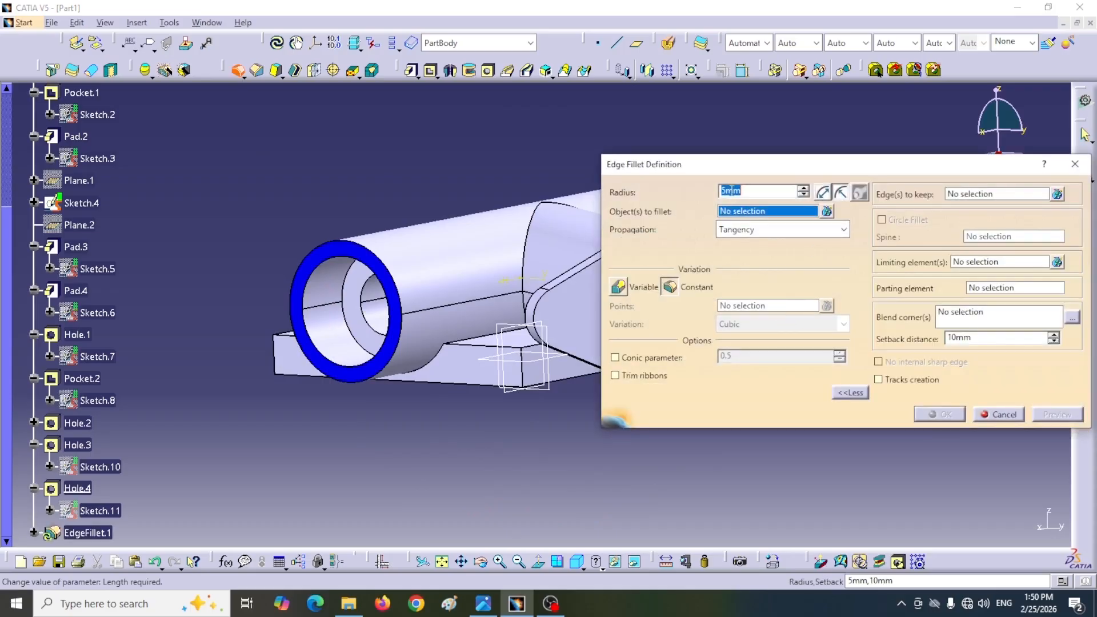
pyautogui.click(483, 604)
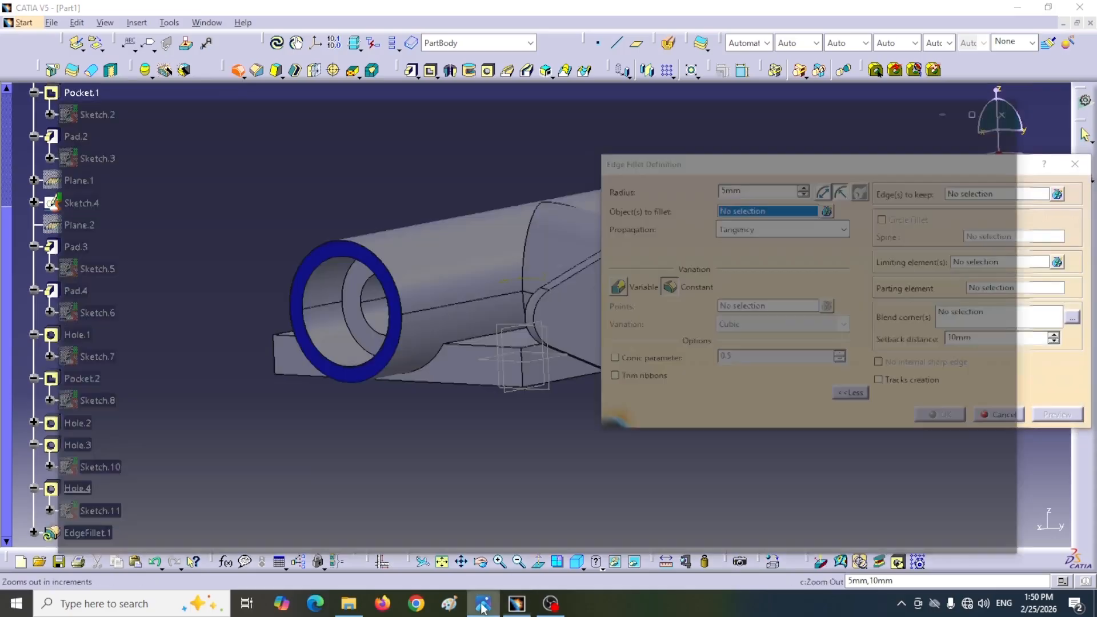
pyautogui.scroll(-5, 713, 286)
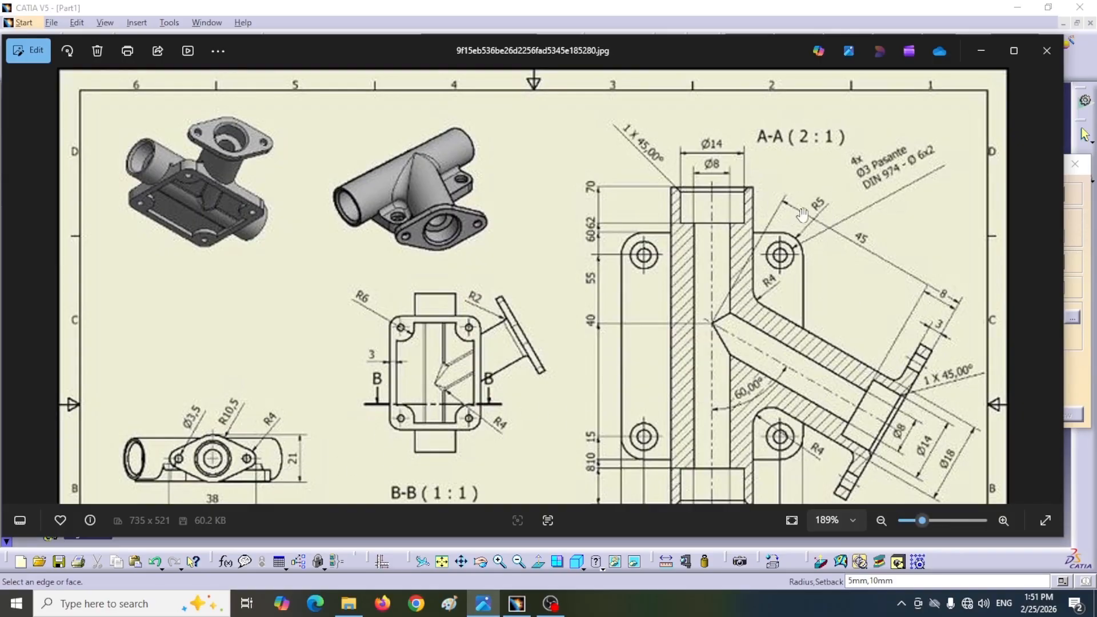
pyautogui.click(981, 51)
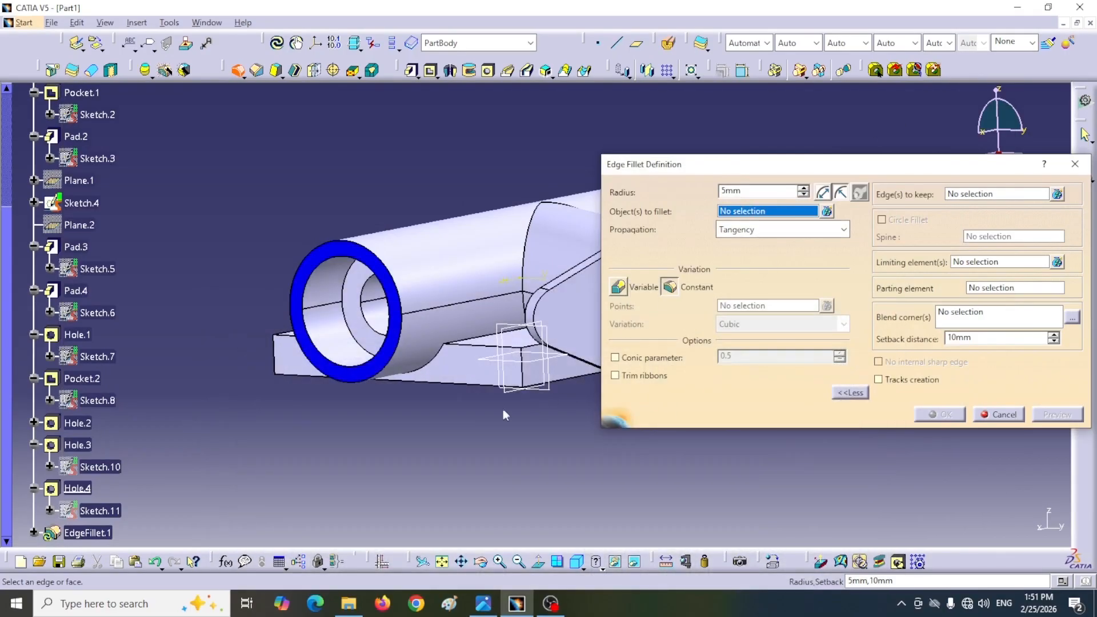
pyautogui.click(521, 372)
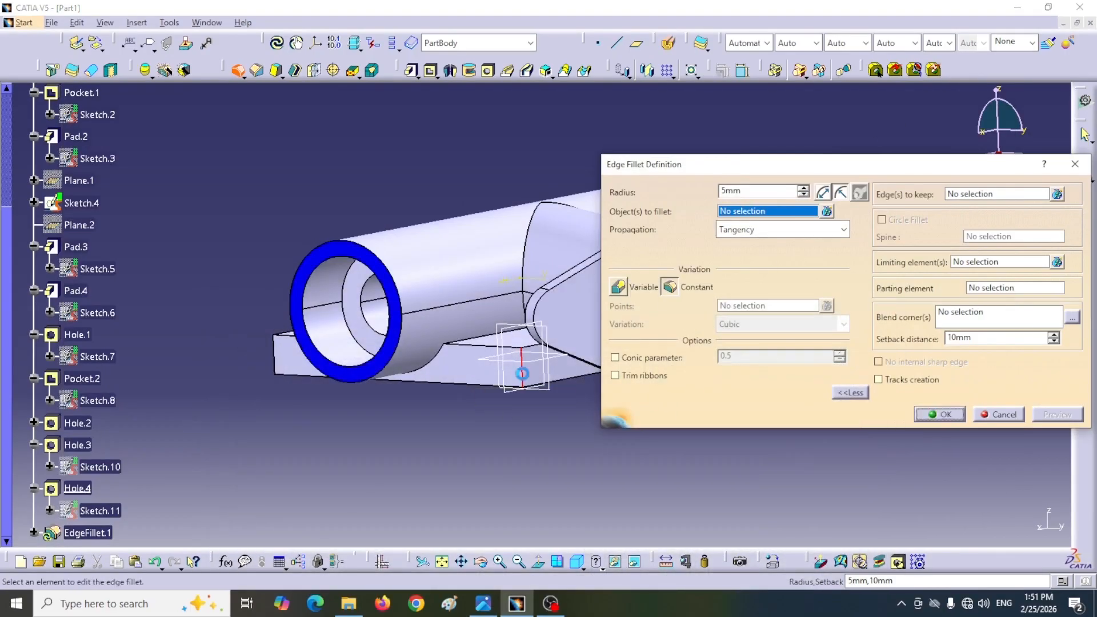
pyautogui.click(274, 358)
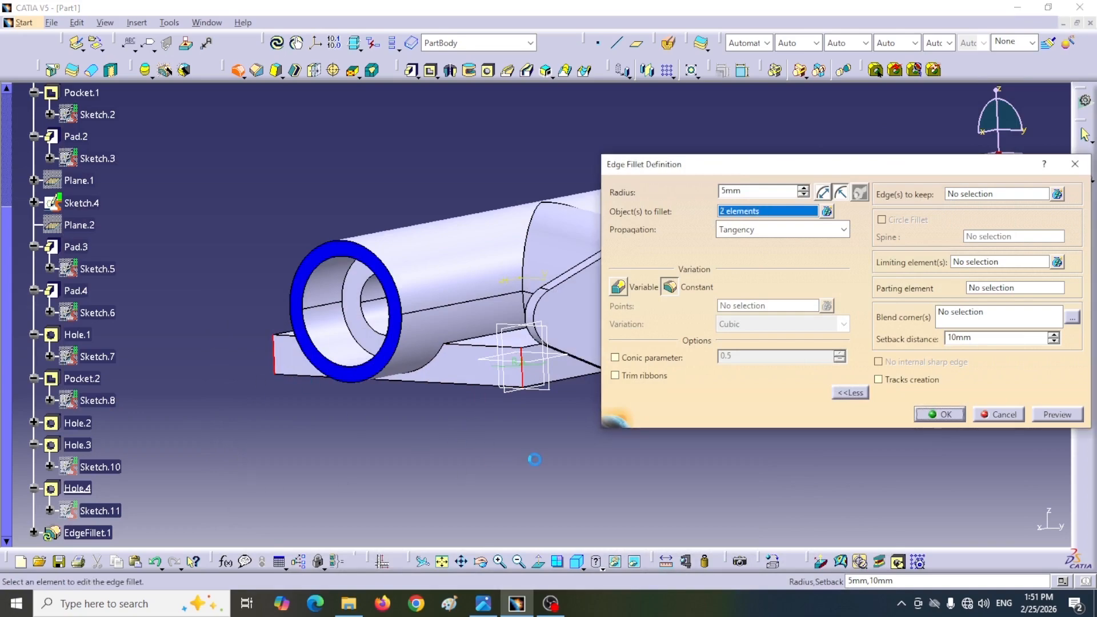
pyautogui.moveTo(495, 411); pyautogui.dragTo(218, 442, button='middle')
pyautogui.moveTo(564, 327); pyautogui.dragTo(210, 359, button='middle')
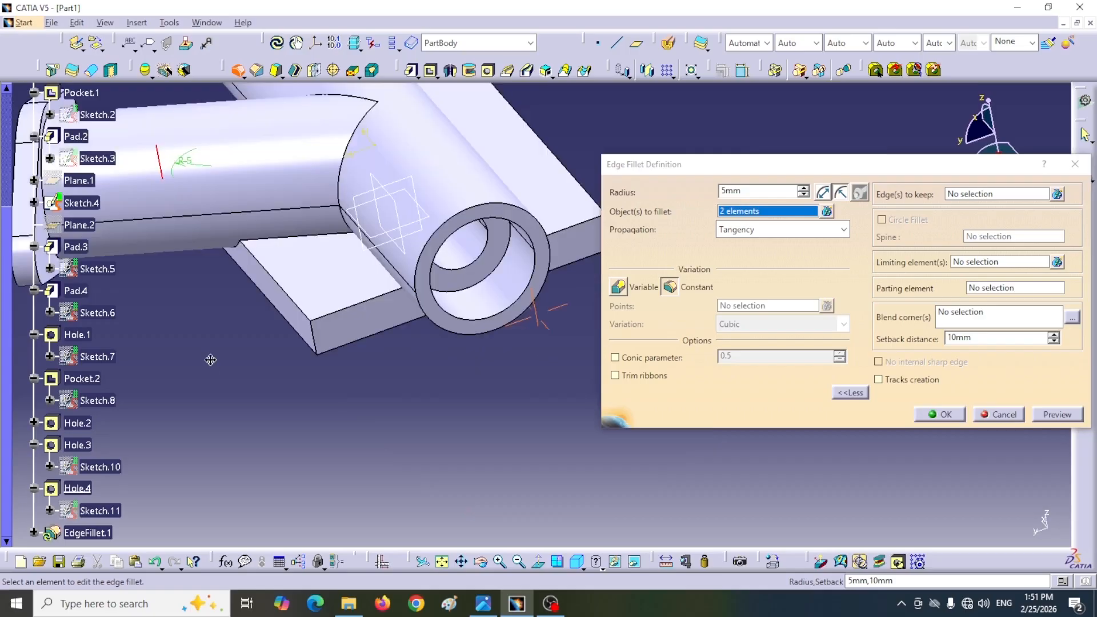
pyautogui.click(316, 338)
pyautogui.moveTo(433, 408); pyautogui.dragTo(322, 466, button='middle')
pyautogui.click(450, 311)
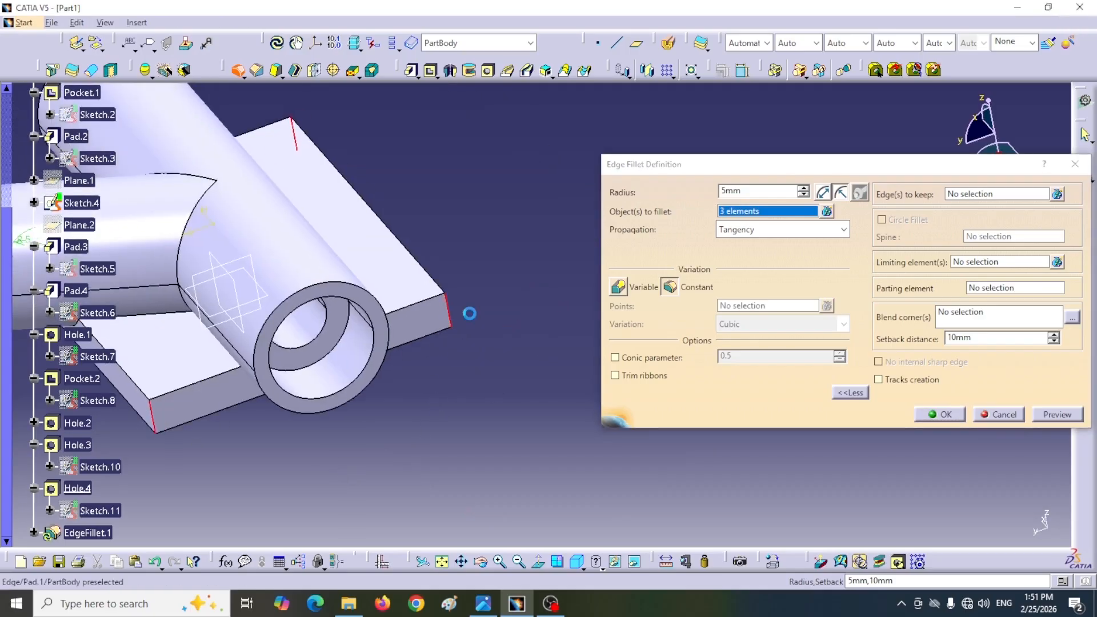
pyautogui.click(931, 417)
# Step: Add the base plate's remaining vertical corner edge to the 5 mm edge fillet and apply it
pyautogui.moveTo(522, 342); pyautogui.dragTo(687, 410, button='middle')
pyautogui.scroll(1, 467, 464)
pyautogui.moveTo(467, 464); pyautogui.dragTo(511, 435, button='middle')
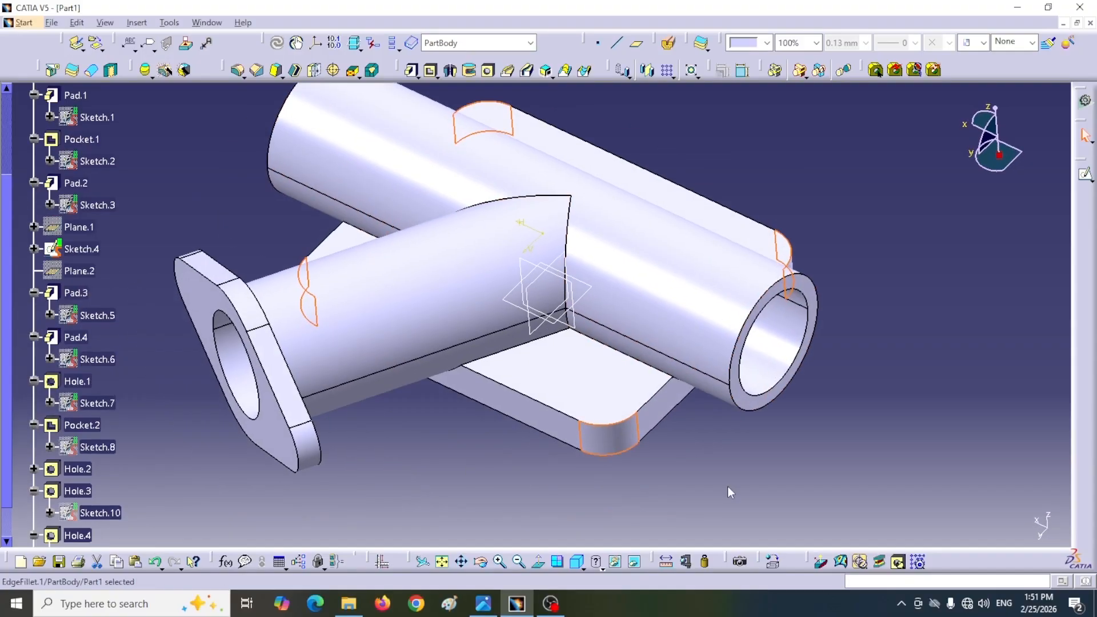
pyautogui.click(915, 421)
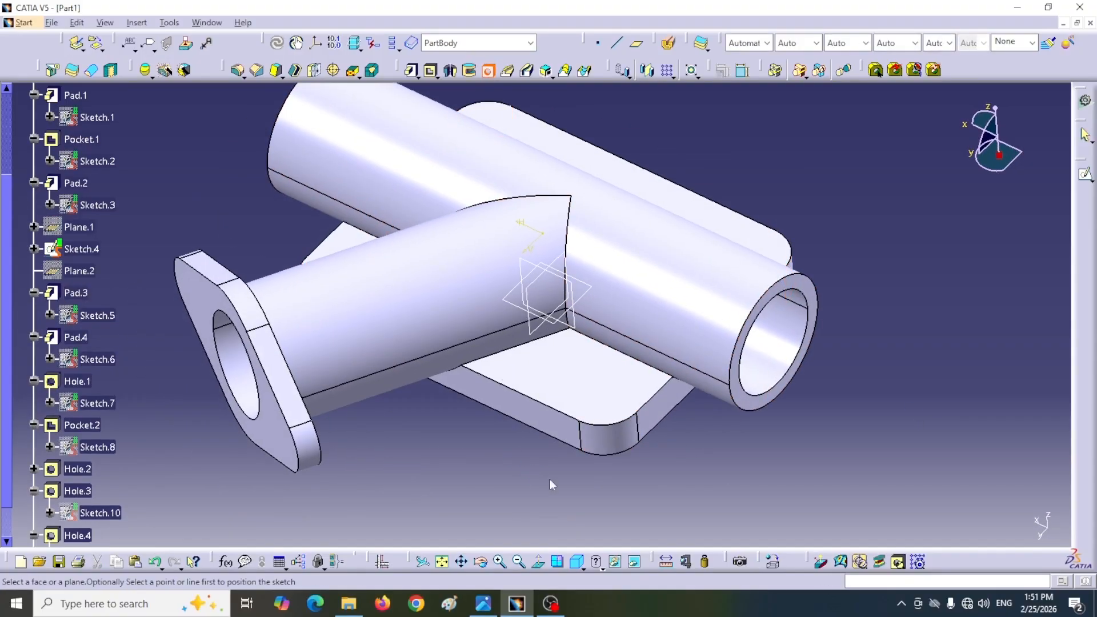
# Step: Place a hole on the base plate's top face at a branch-side rounded corner, 3 mm in diameter with Up To Next extension, per the reference drawing
pyautogui.click(605, 394)
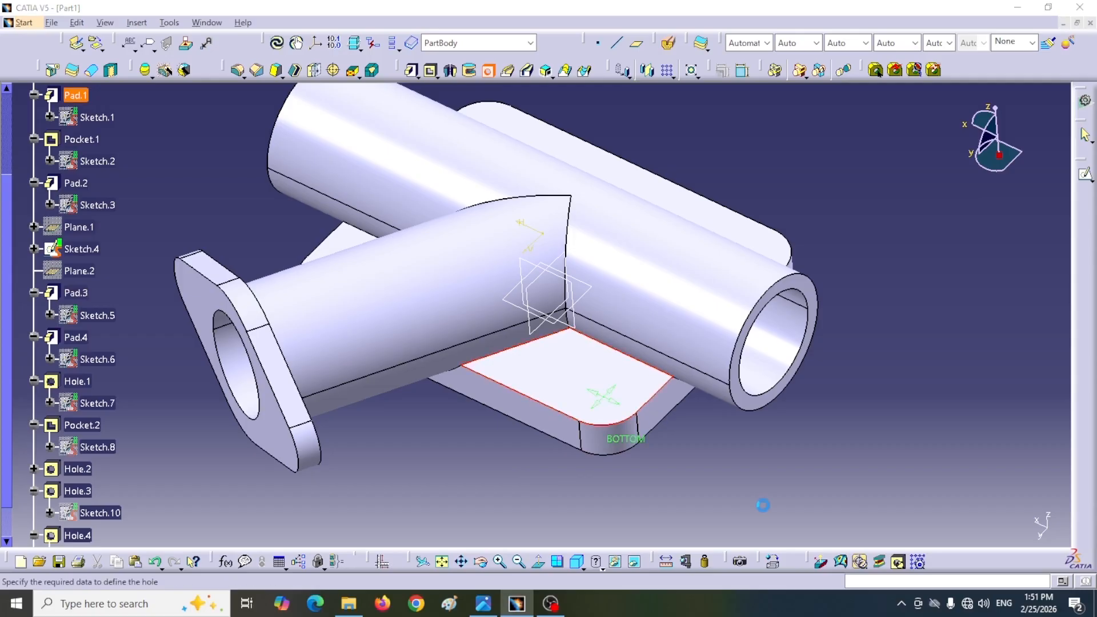
pyautogui.click(483, 603)
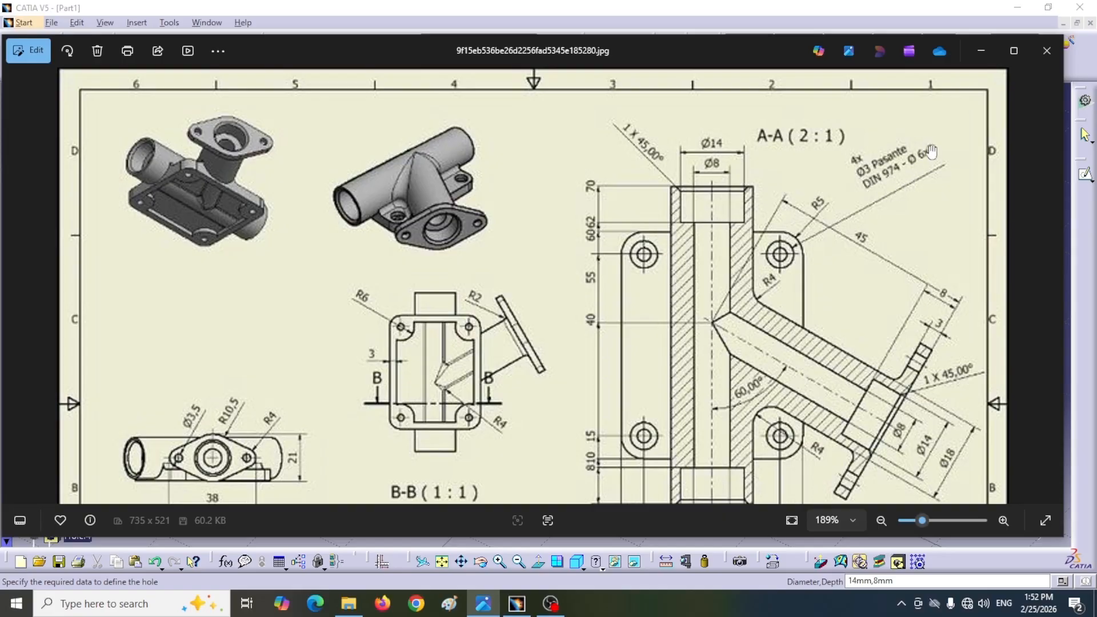
pyautogui.click(980, 51)
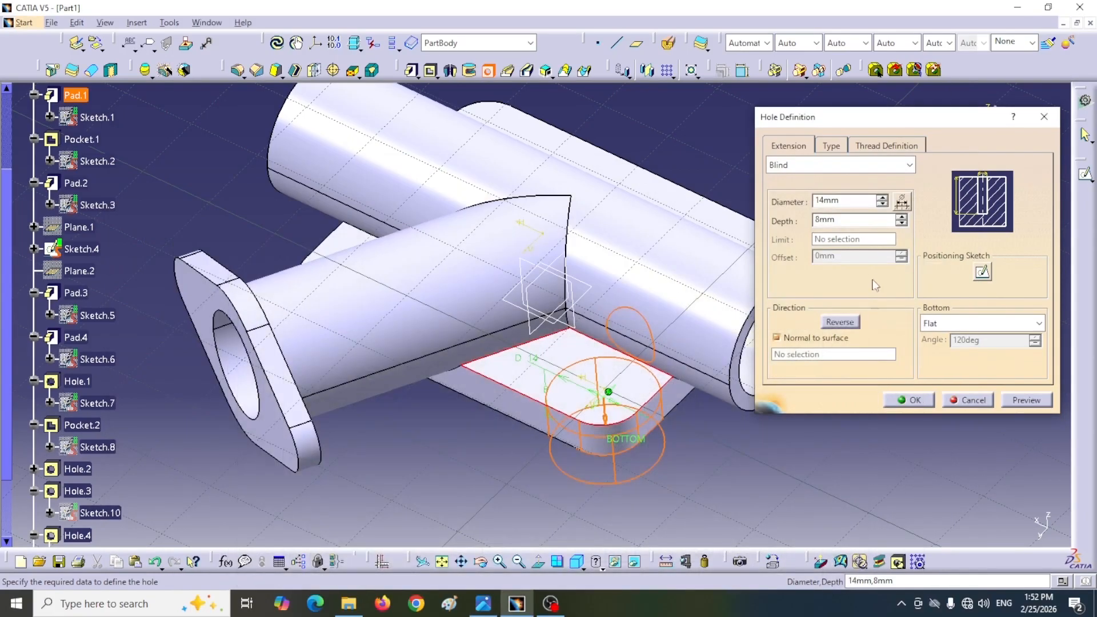
pyautogui.moveTo(848, 200); pyautogui.dragTo(807, 202)
pyautogui.write('3')
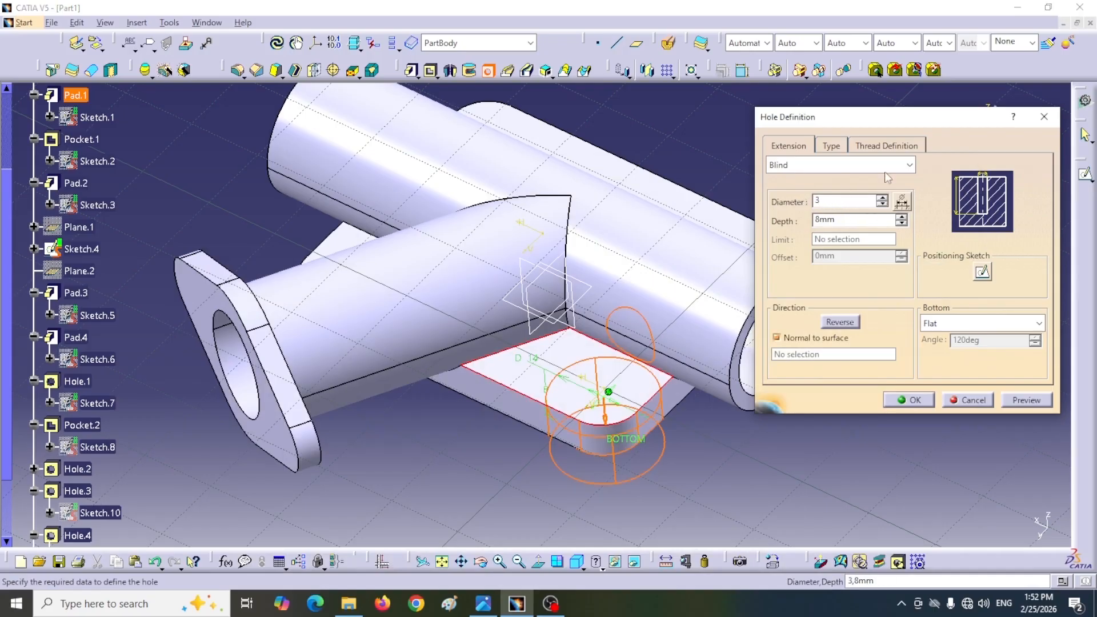
pyautogui.click(908, 165)
pyautogui.click(788, 198)
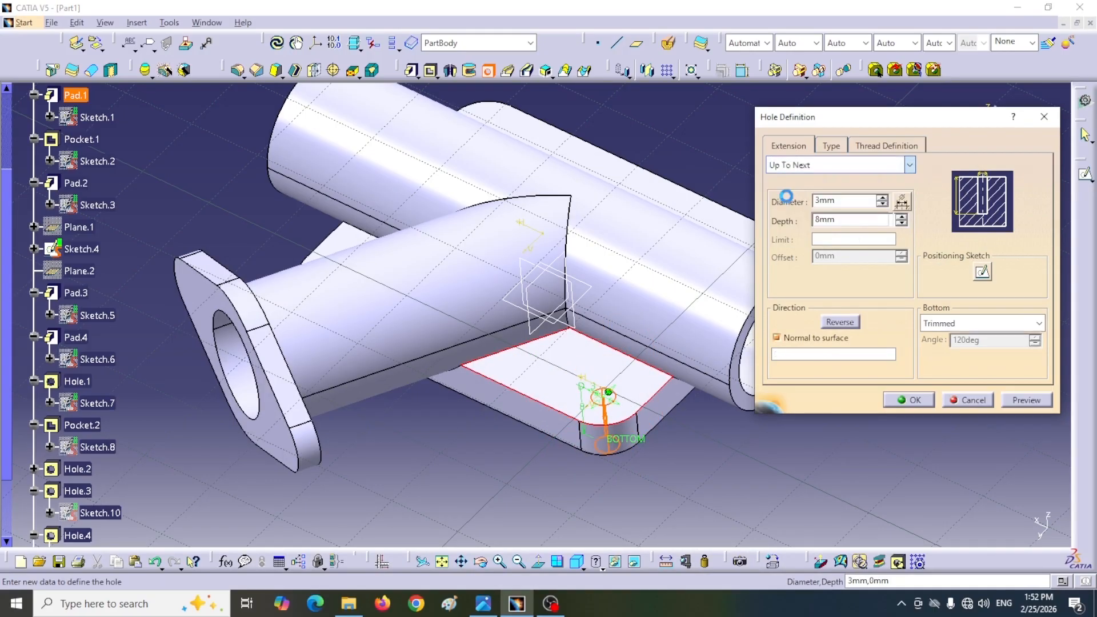
# Step: Make the corner hole Counterbored with a 6 mm counterbore diameter and 2 mm depth, and create it
pyautogui.click(831, 147)
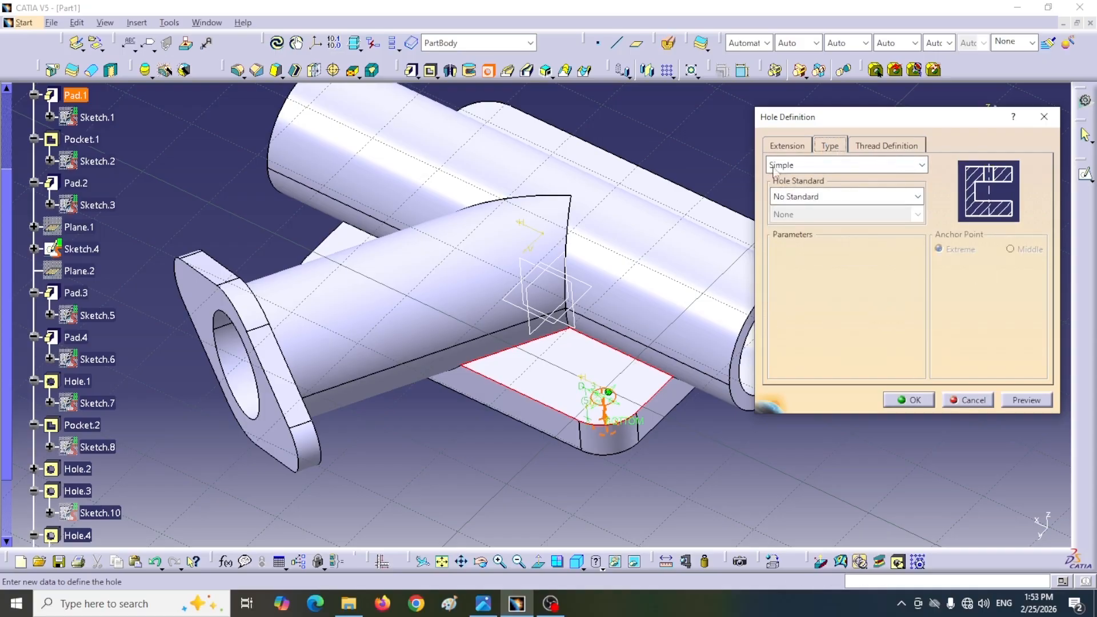
pyautogui.click(901, 167)
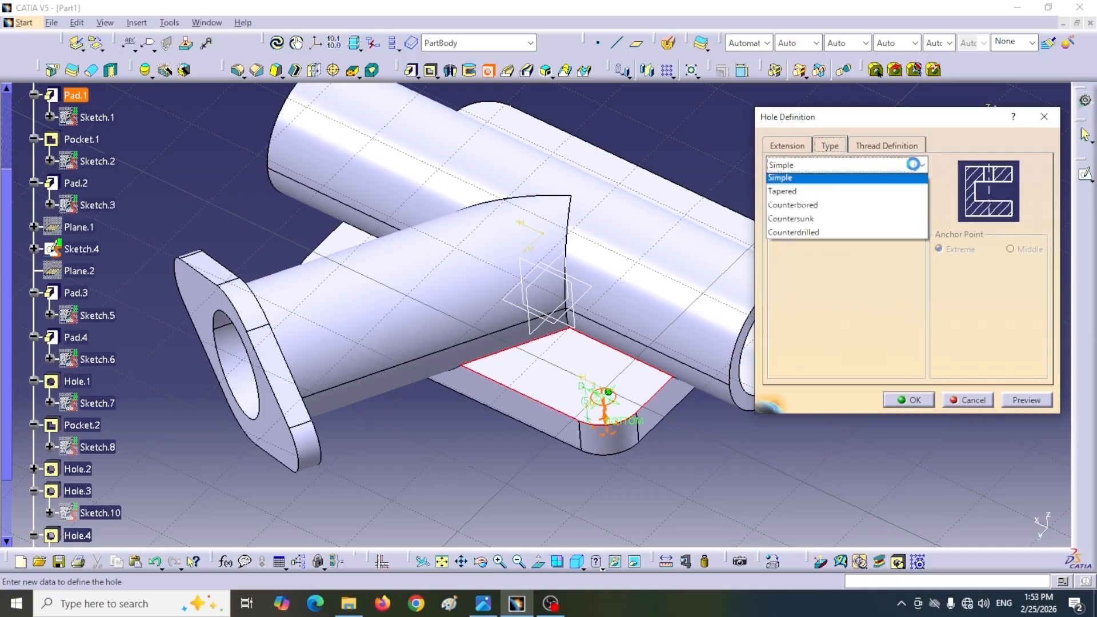
pyautogui.click(791, 222)
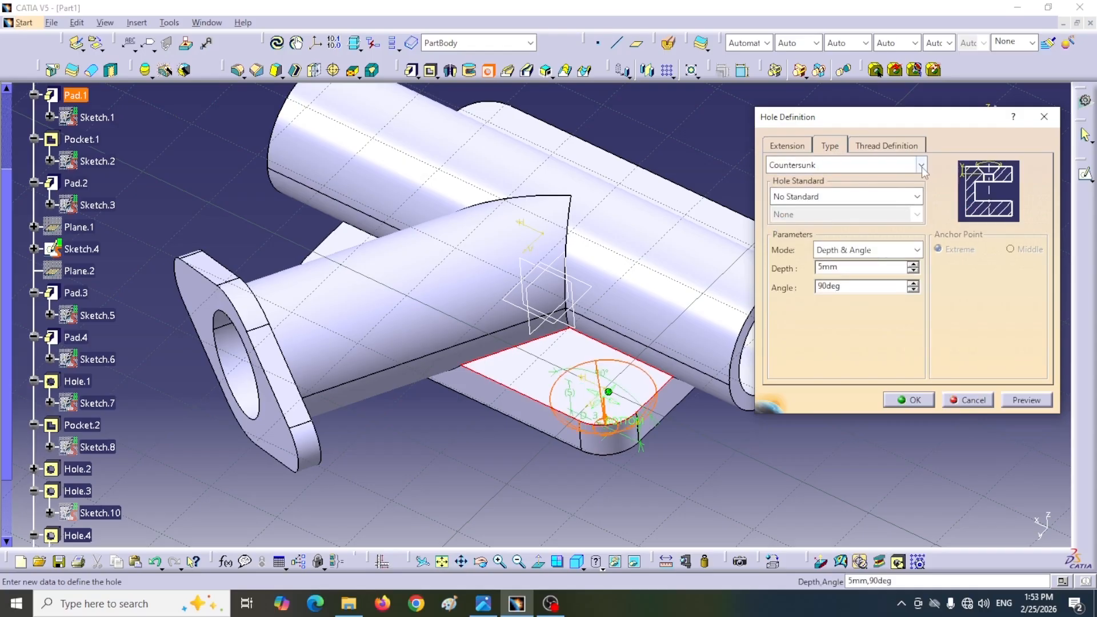
pyautogui.click(921, 167)
pyautogui.click(802, 210)
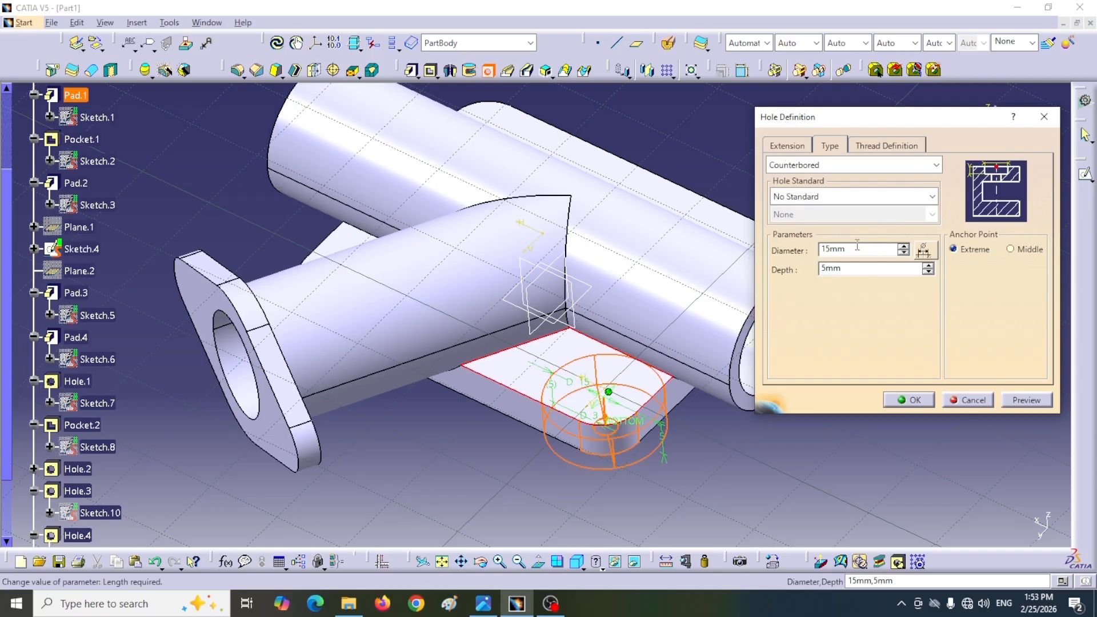
pyautogui.moveTo(847, 249); pyautogui.dragTo(819, 269)
pyautogui.write('6mm,')
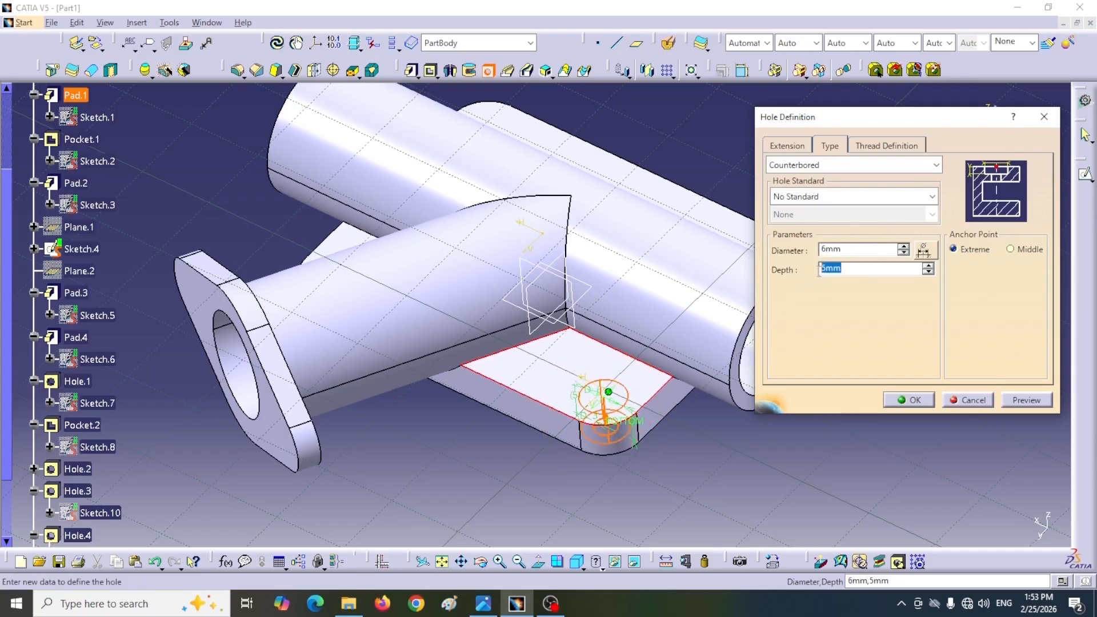
pyautogui.write('2')
pyautogui.click(913, 400)
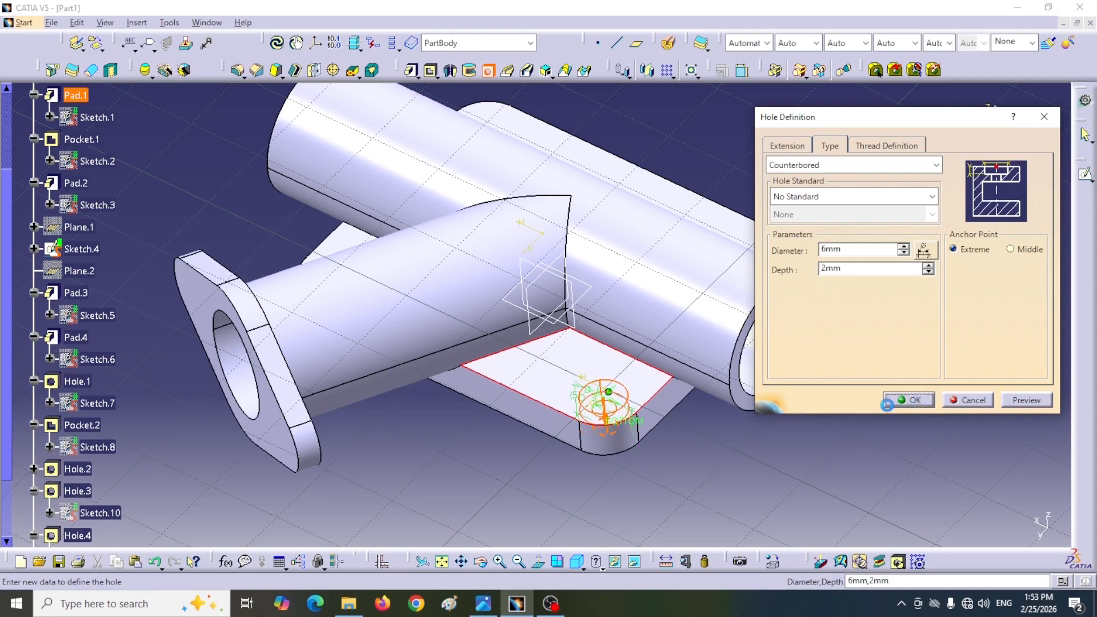
# Step: Create a matching 3 mm counterbored hole, 6 mm by 2 mm, at the rounded corner across the main pipe from the first
pyautogui.moveTo(638, 415); pyautogui.dragTo(449, 470, button='middle')
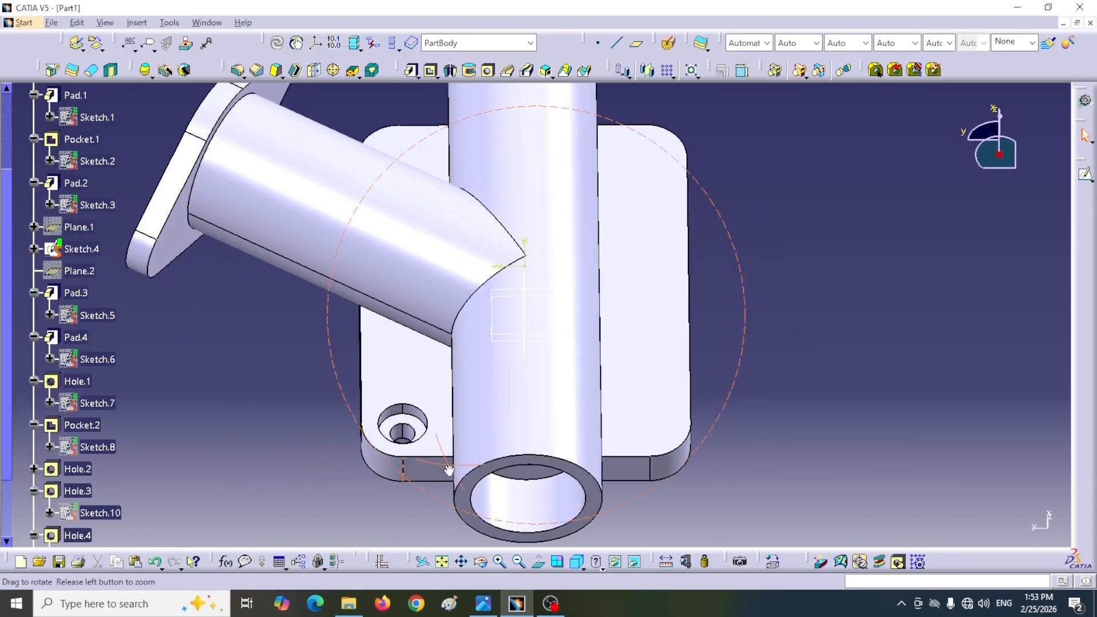
pyautogui.click(488, 69)
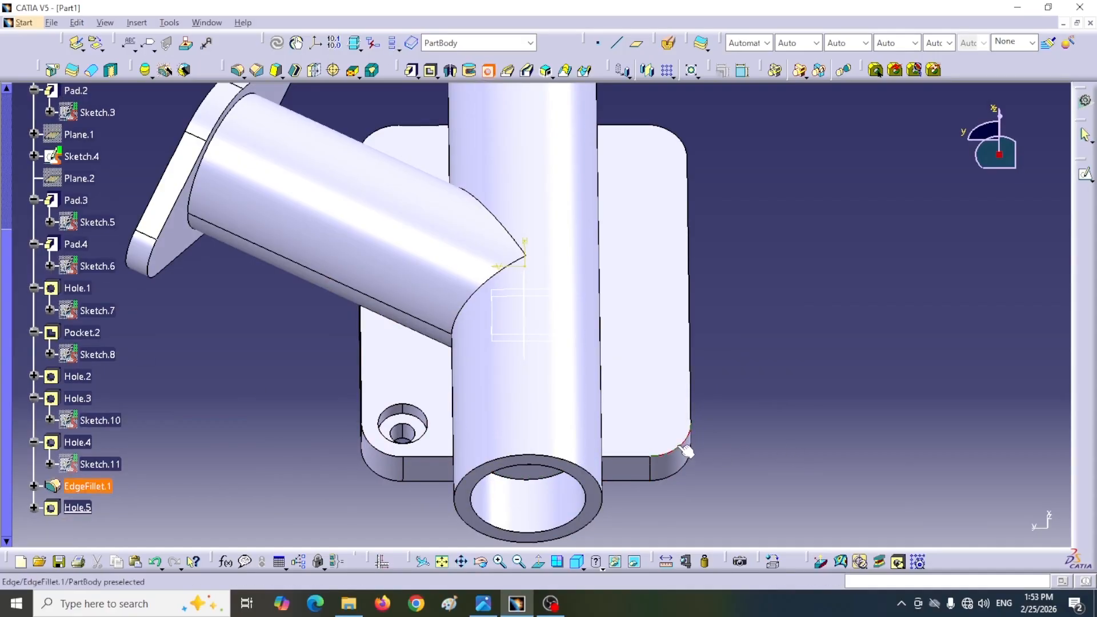
pyautogui.click(653, 427)
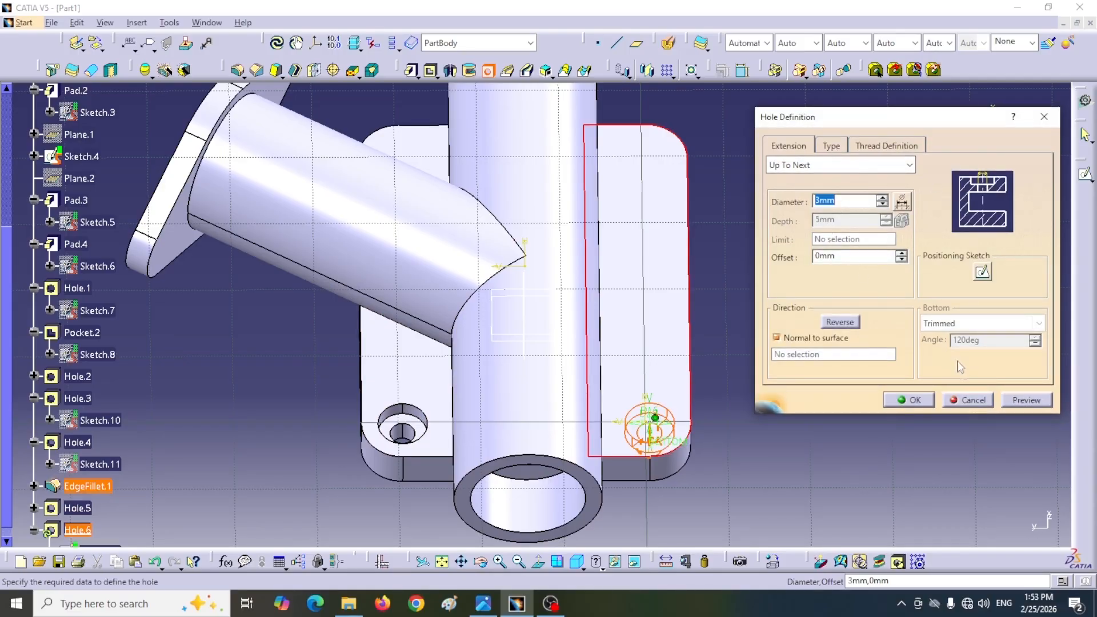
pyautogui.click(925, 402)
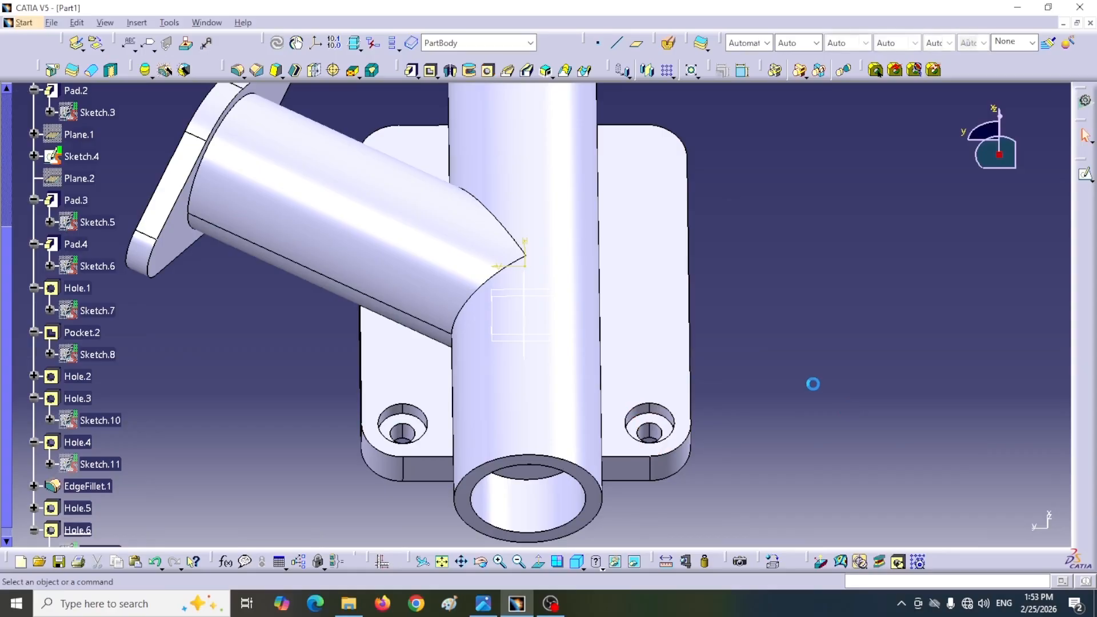
# Step: Mirror both counterbored base plate holes about the yz plane
pyautogui.moveTo(812, 382); pyautogui.dragTo(656, 431, button='middle')
pyautogui.moveTo(224, 542); pyautogui.dragTo(245, 480, button='middle')
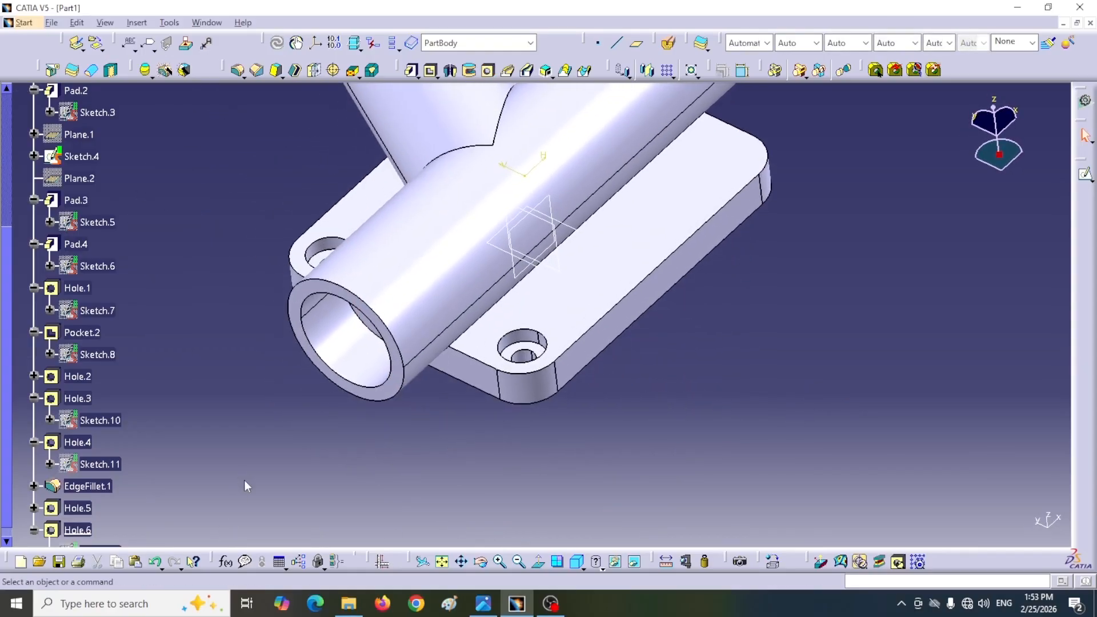
pyautogui.scroll(-2, 244, 481)
pyautogui.scroll(-1, 242, 480)
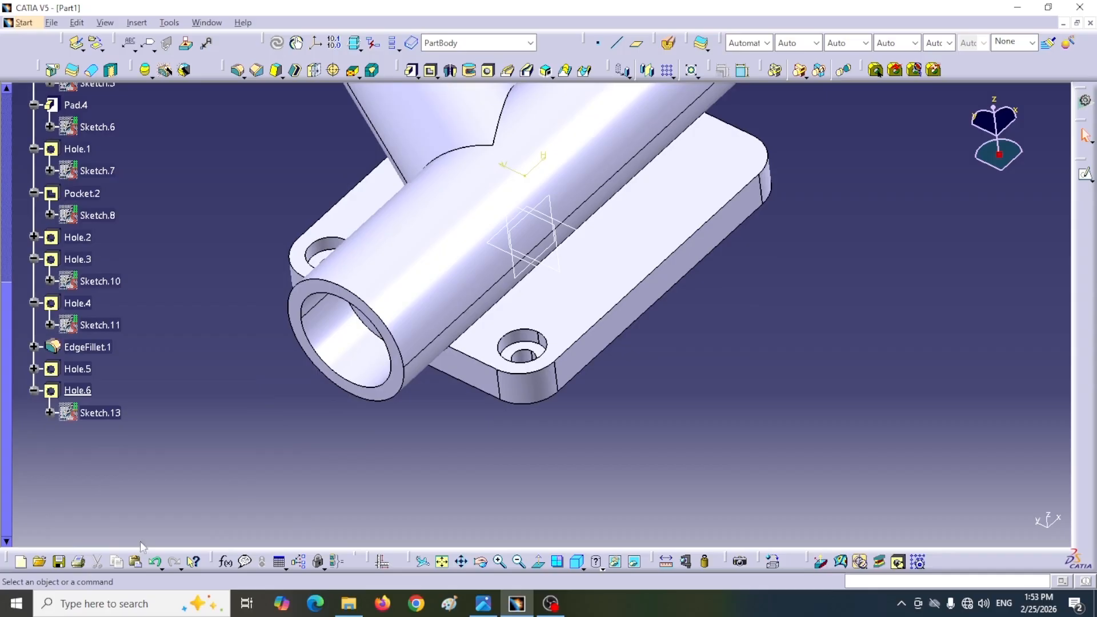
pyautogui.click(80, 371)
pyautogui.keyDown('ctrl'); pyautogui.click(78, 390); pyautogui.keyUp('ctrl')
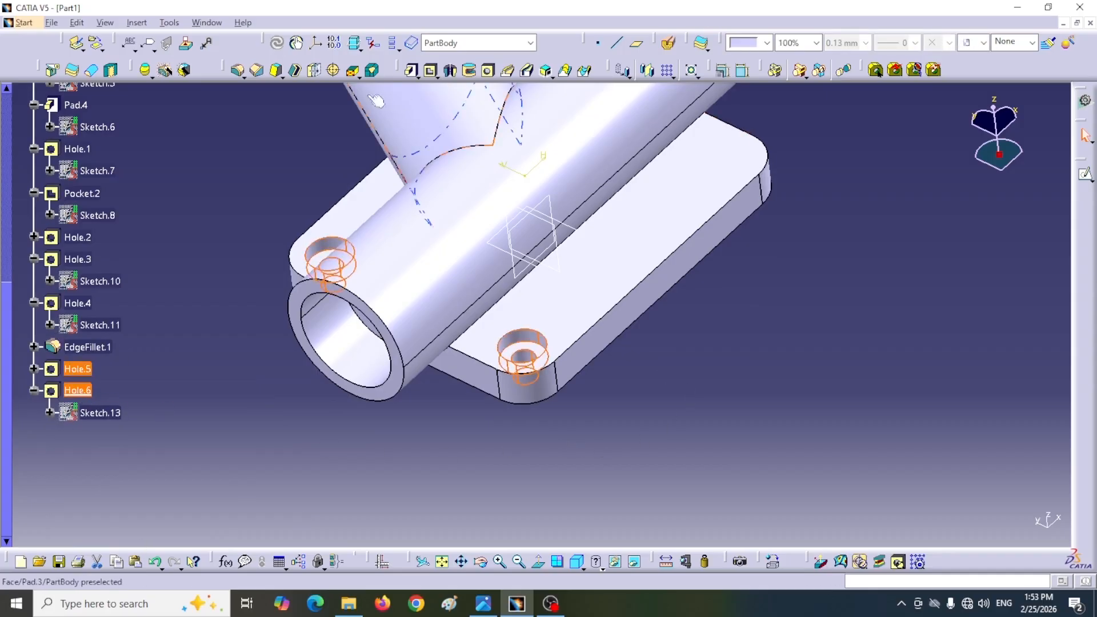
pyautogui.click(647, 70)
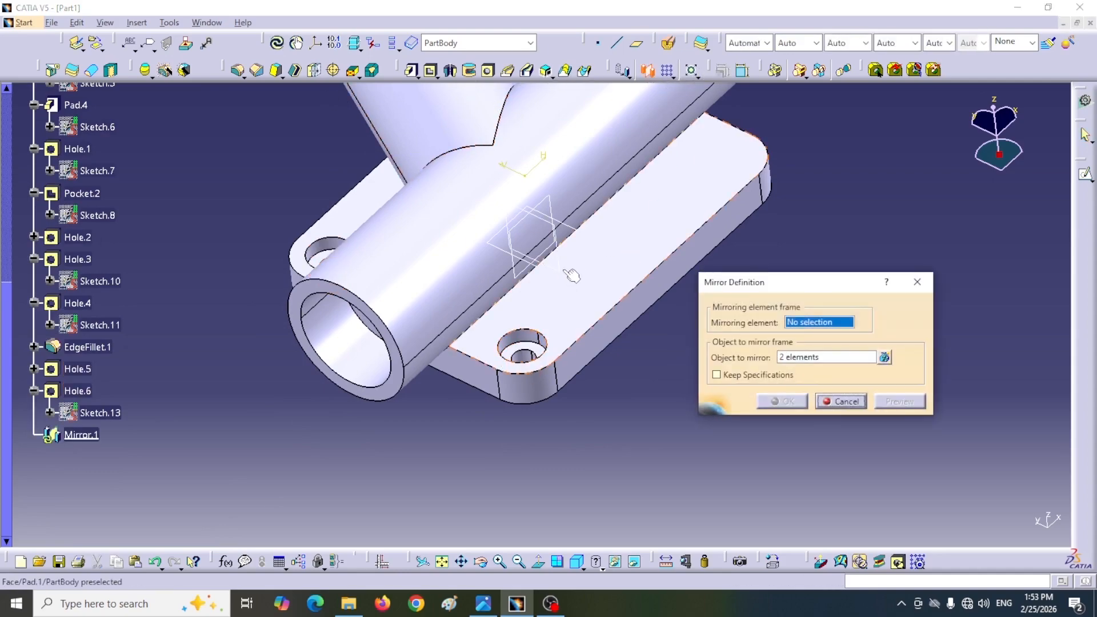
pyautogui.click(782, 401)
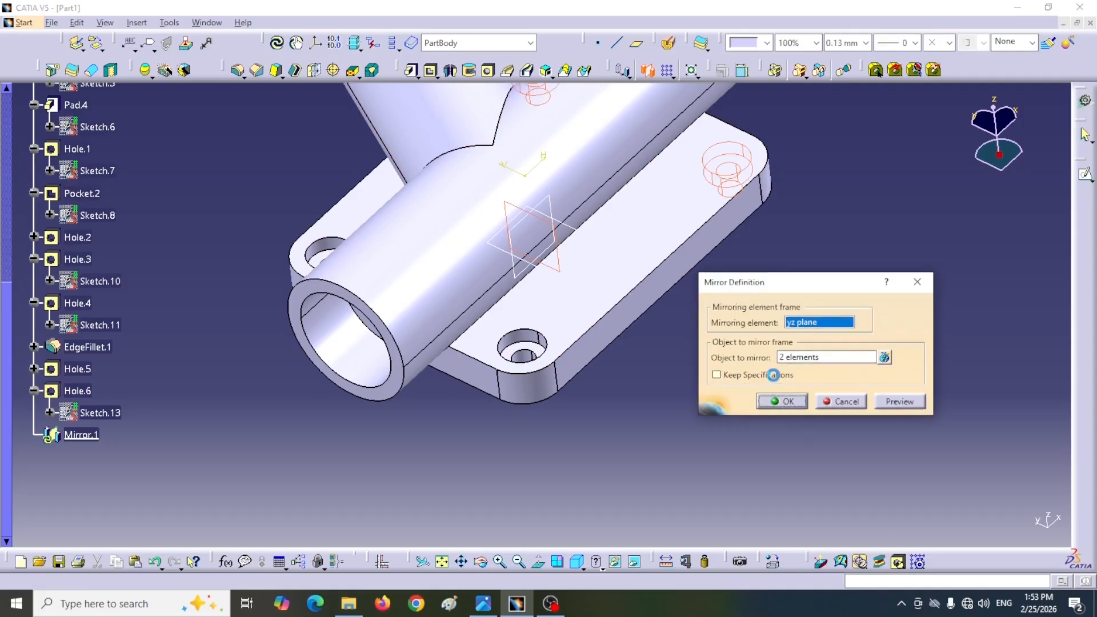
# Step: Inspect the base plate's holes from several angles and consult the reference drawing for the branch flange's hole dimensions
pyautogui.moveTo(788, 257); pyautogui.dragTo(308, 348, button='middle')
pyautogui.moveTo(580, 199); pyautogui.dragTo(631, 288, button='middle')
pyautogui.moveTo(633, 193); pyautogui.dragTo(667, 392, button='middle')
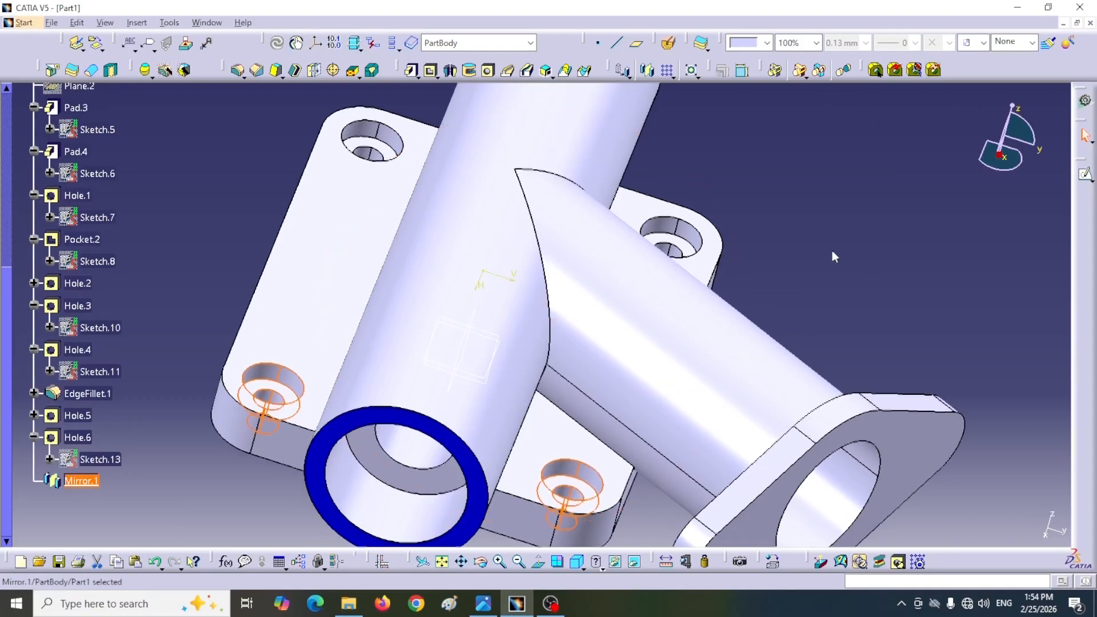
pyautogui.click(726, 240)
pyautogui.moveTo(727, 241); pyautogui.dragTo(636, 294, button='middle')
pyautogui.moveTo(666, 247); pyautogui.dragTo(641, 293, button='middle')
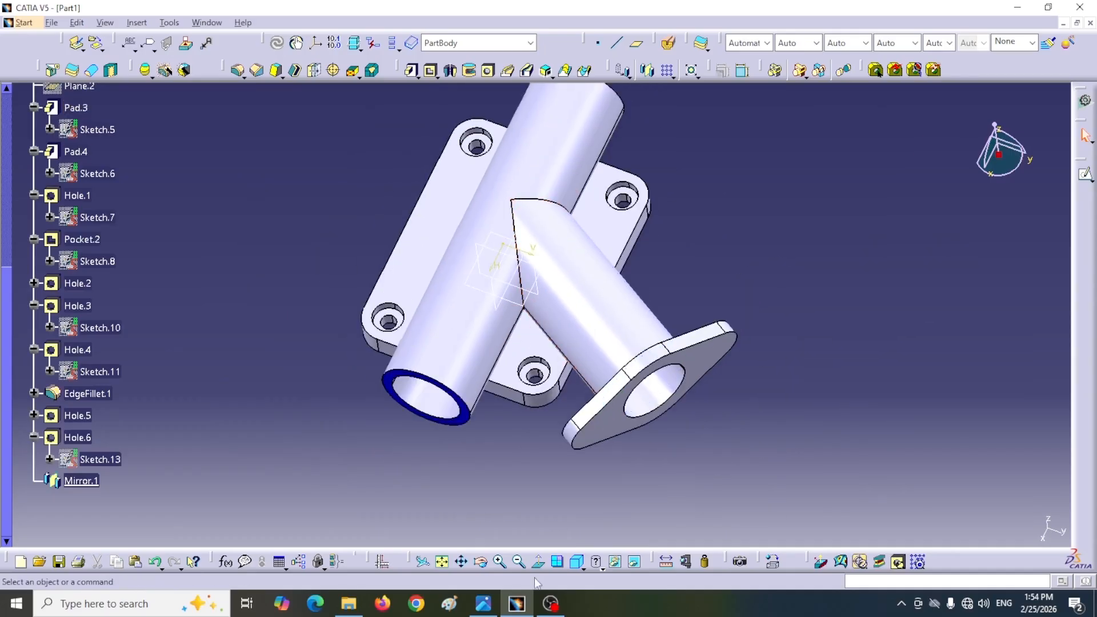
pyautogui.click(483, 607)
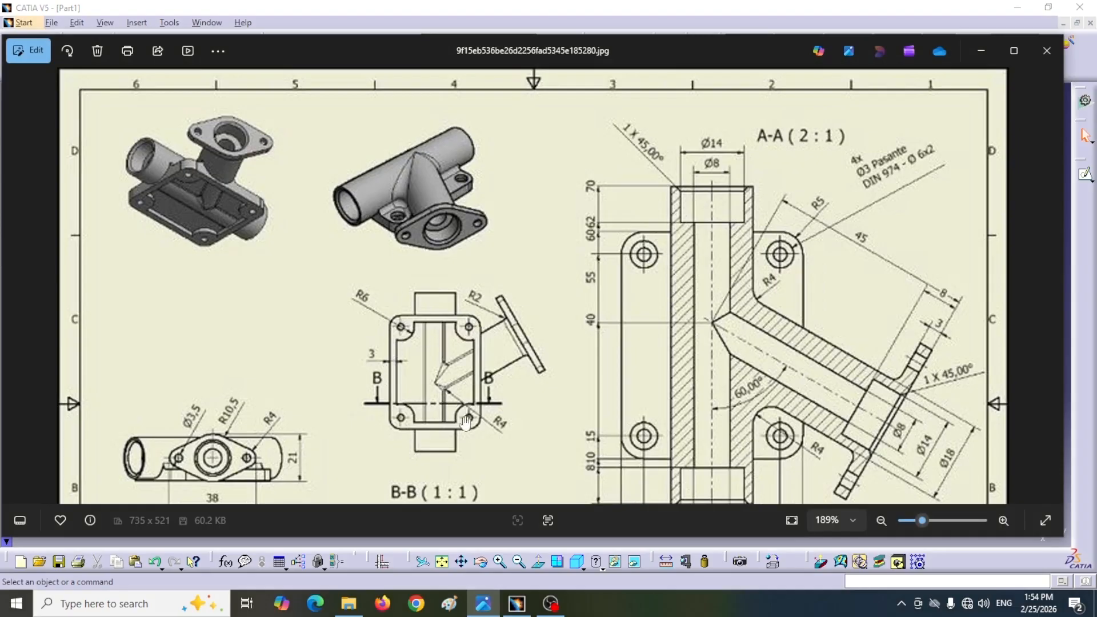
pyautogui.scroll(-1, 618, 404)
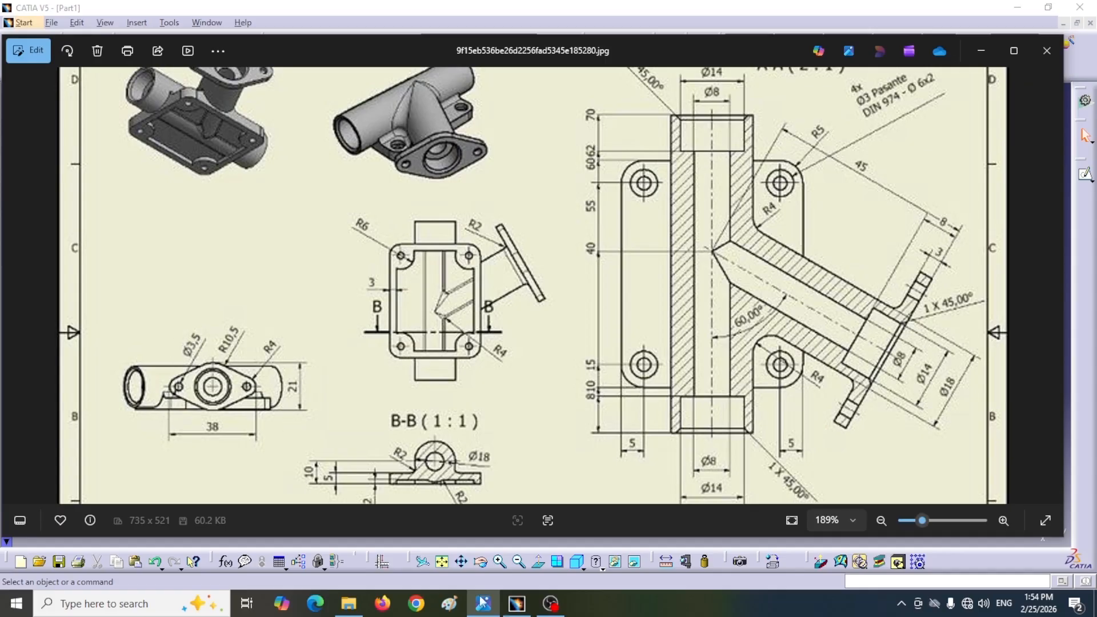
pyautogui.click(510, 607)
# Step: Cut a Simple hole 3.5 mm in diameter with Up To Next extension in the branch flange face, at one rounded end
pyautogui.moveTo(667, 444); pyautogui.dragTo(628, 377, button='middle')
pyautogui.moveTo(783, 369); pyautogui.dragTo(691, 441, button='middle')
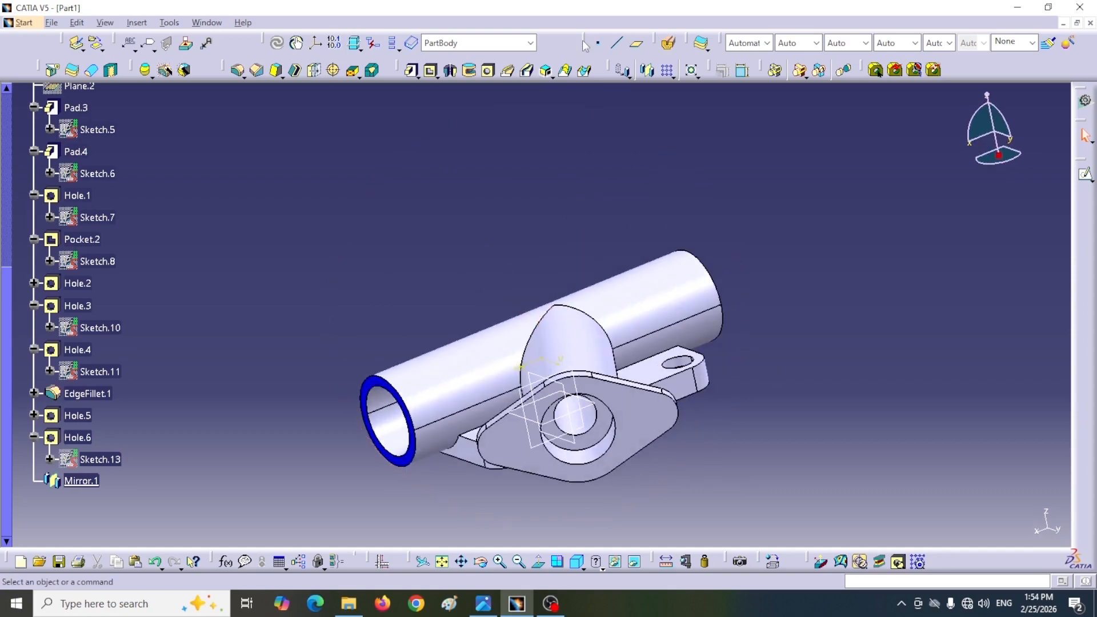
pyautogui.click(488, 70)
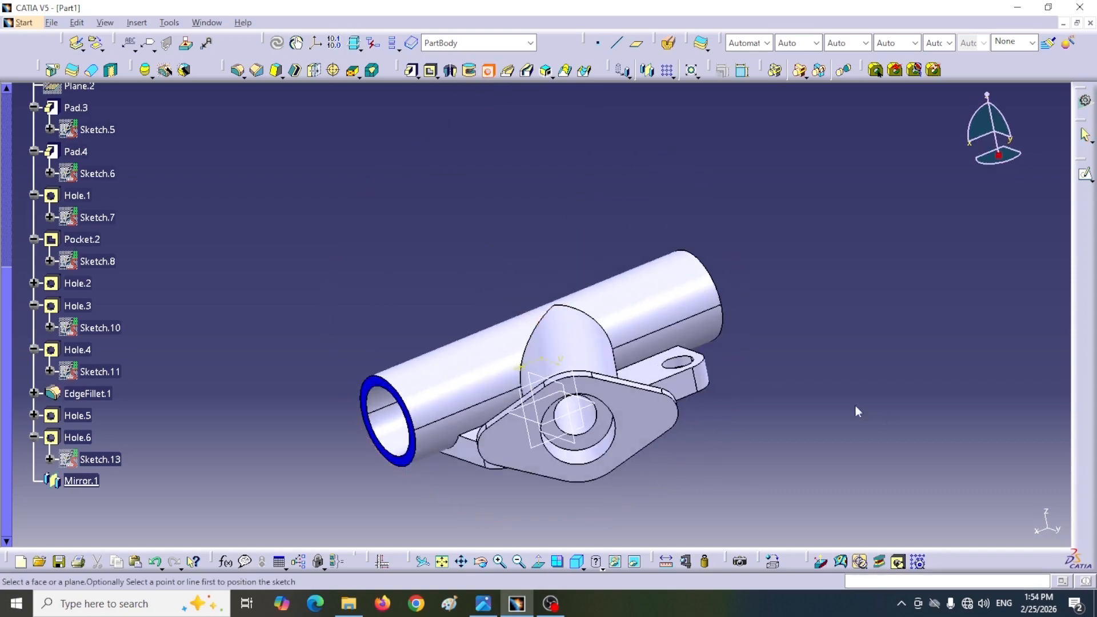
pyautogui.keyDown('ctrl'); pyautogui.moveTo(789, 411); pyautogui.dragTo(714, 356, button='middle'); pyautogui.keyUp('ctrl')
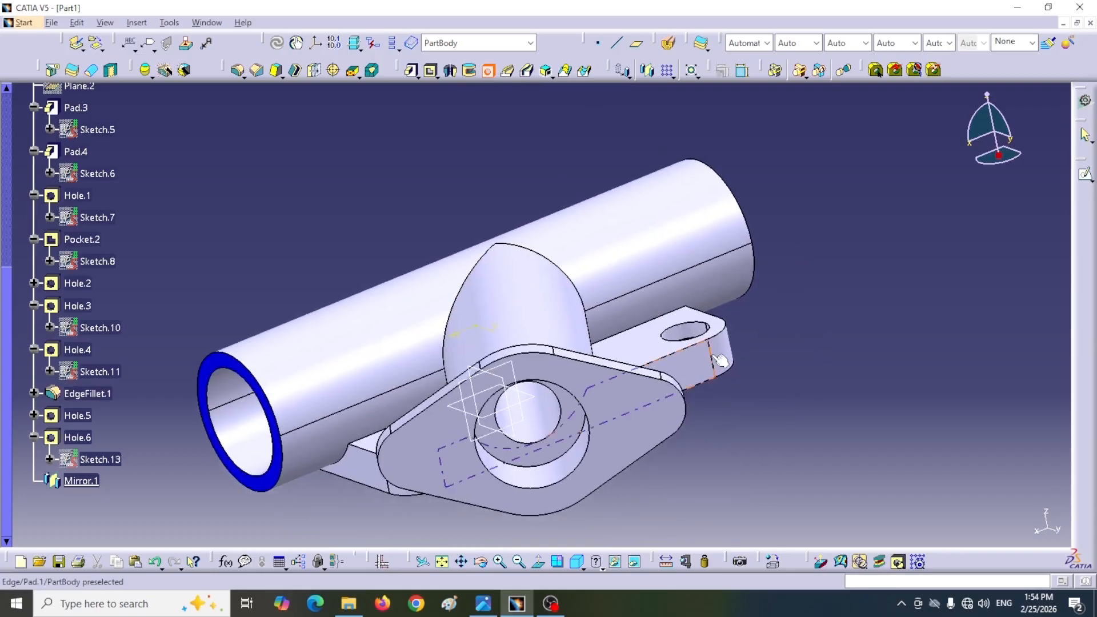
pyautogui.click(691, 409)
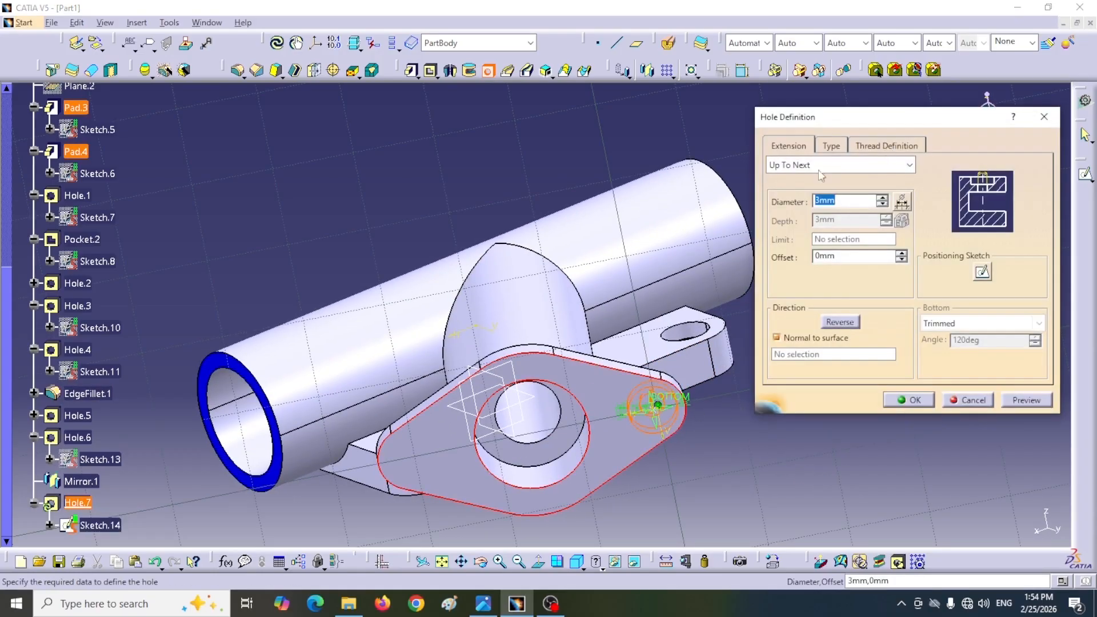
pyautogui.click(831, 147)
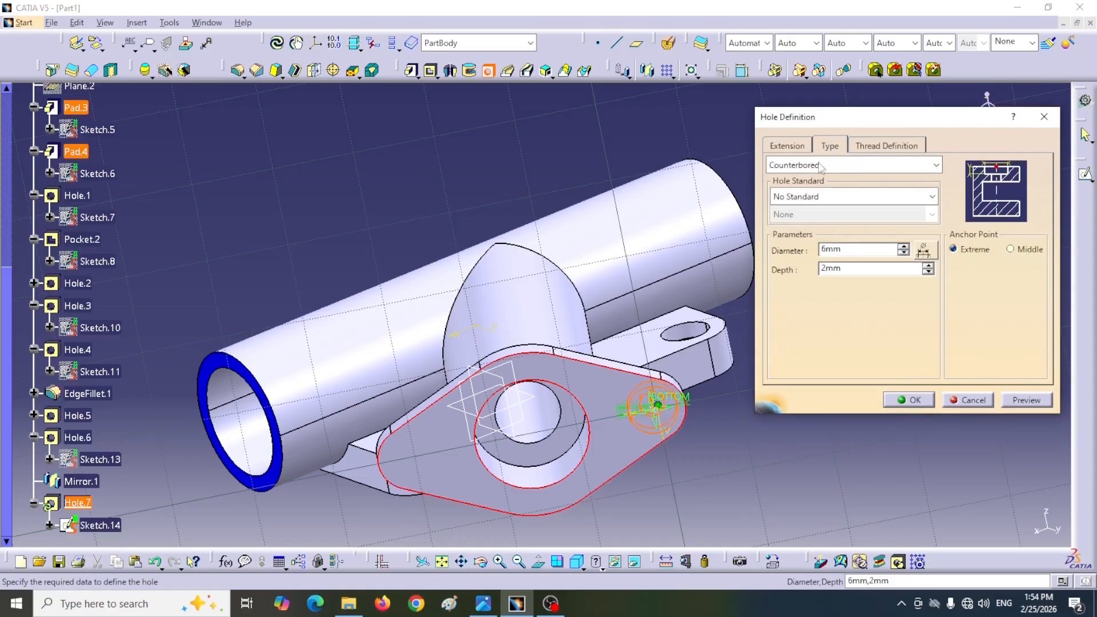
pyautogui.click(928, 166)
pyautogui.click(779, 178)
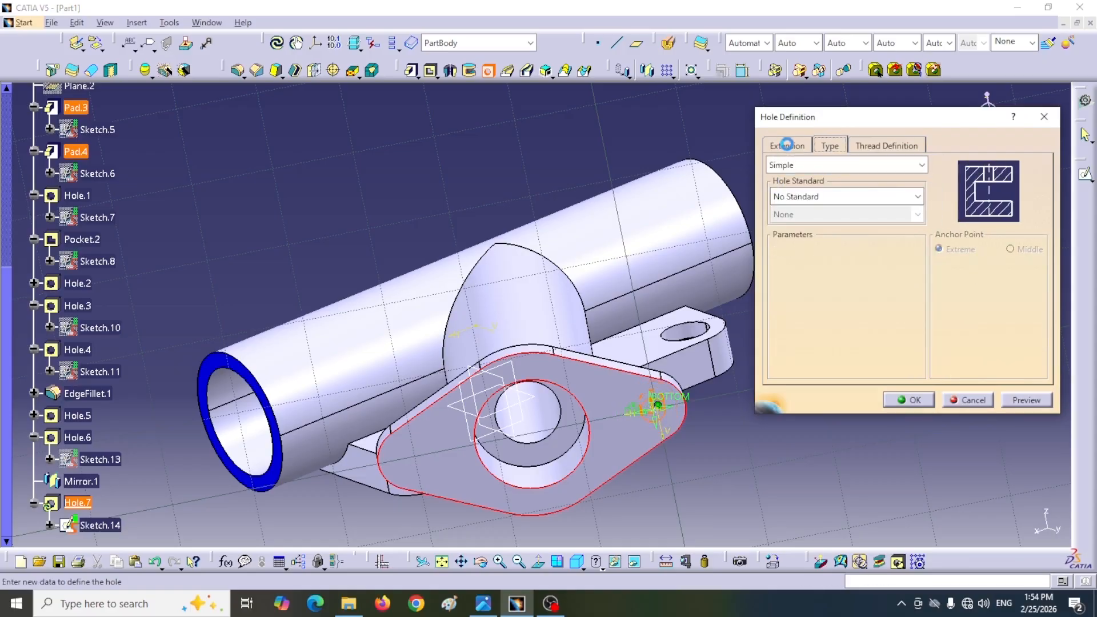
pyautogui.click(788, 146)
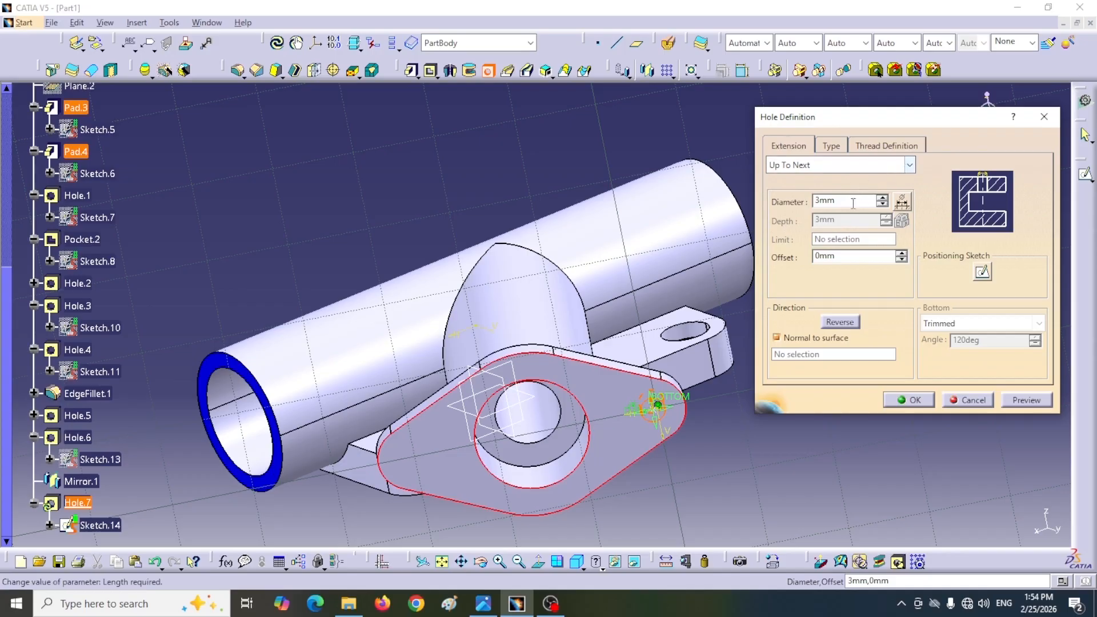
pyautogui.write('3.5')
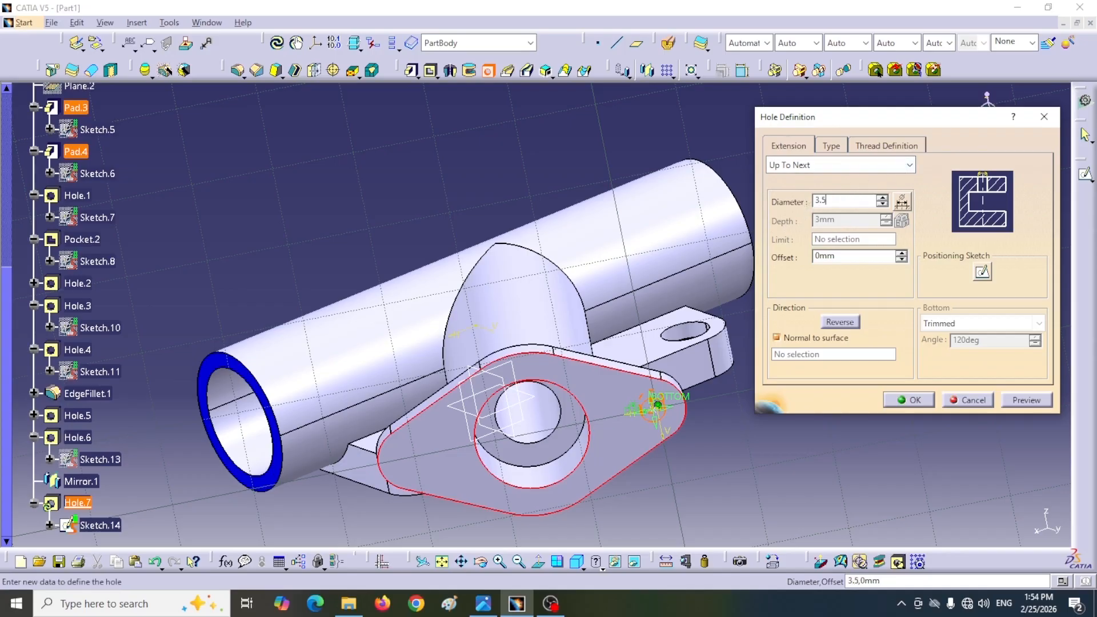
pyautogui.click(908, 399)
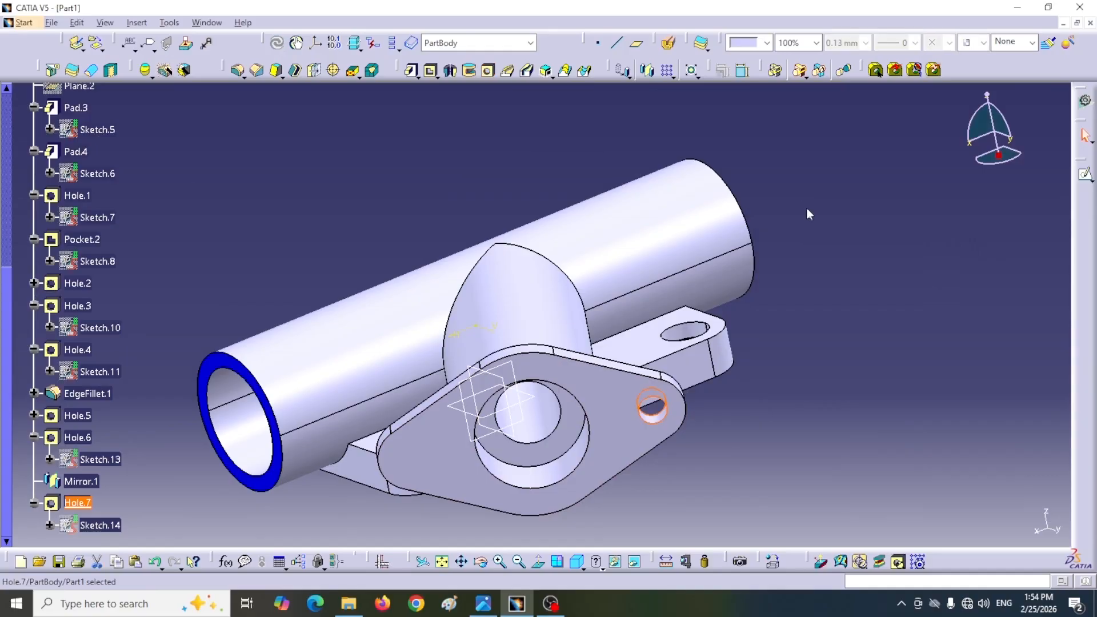
# Step: Cut a Simple hole 3.5 mm in diameter with Up To Next extension at the branch flange's opposite rounded end
pyautogui.moveTo(421, 213); pyautogui.dragTo(414, 179, button='middle')
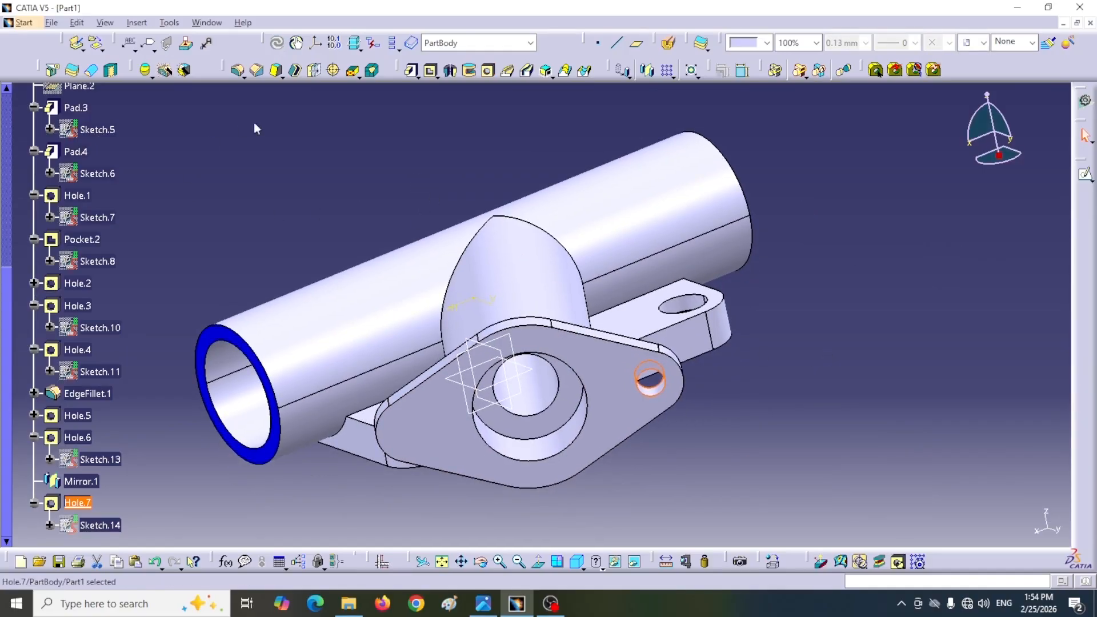
pyautogui.click(488, 71)
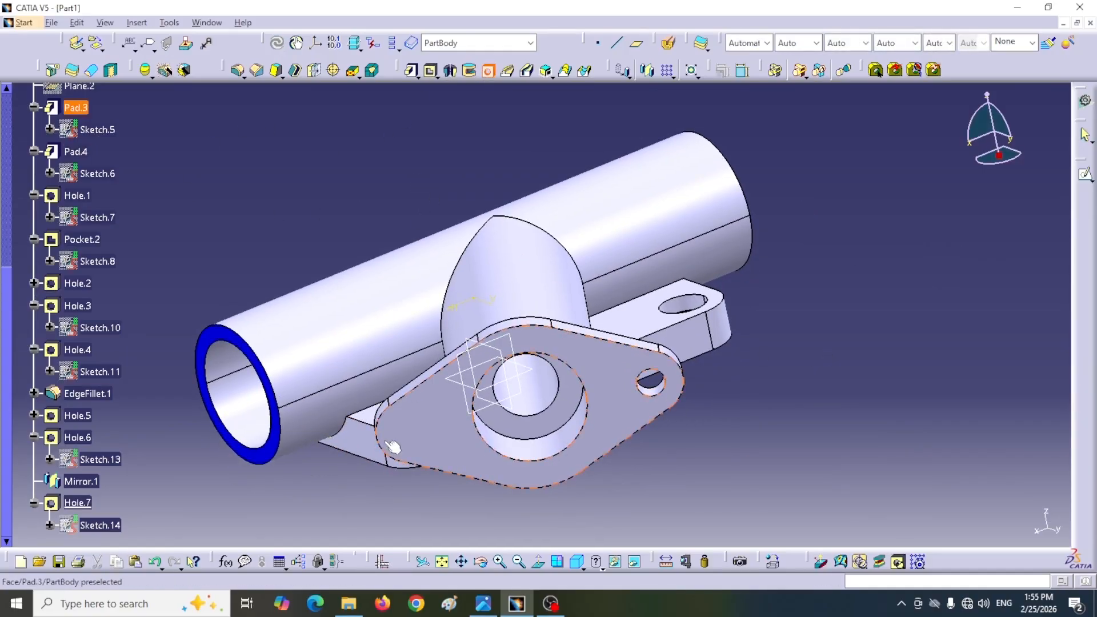
pyautogui.click(410, 433)
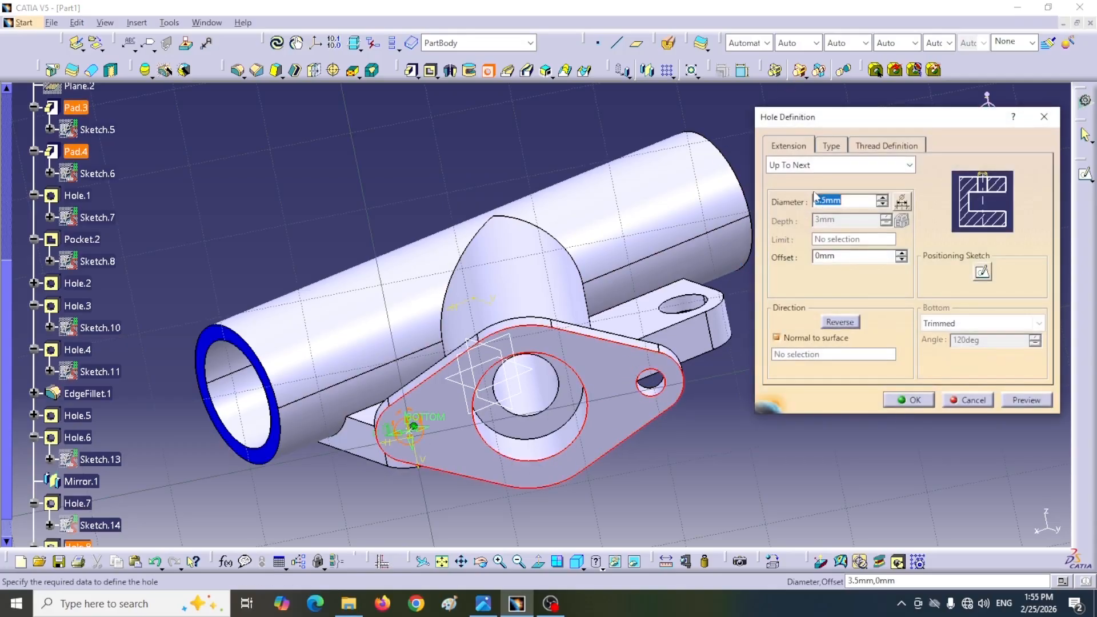
pyautogui.click(912, 403)
pyautogui.moveTo(321, 200); pyautogui.dragTo(413, 259, button='middle')
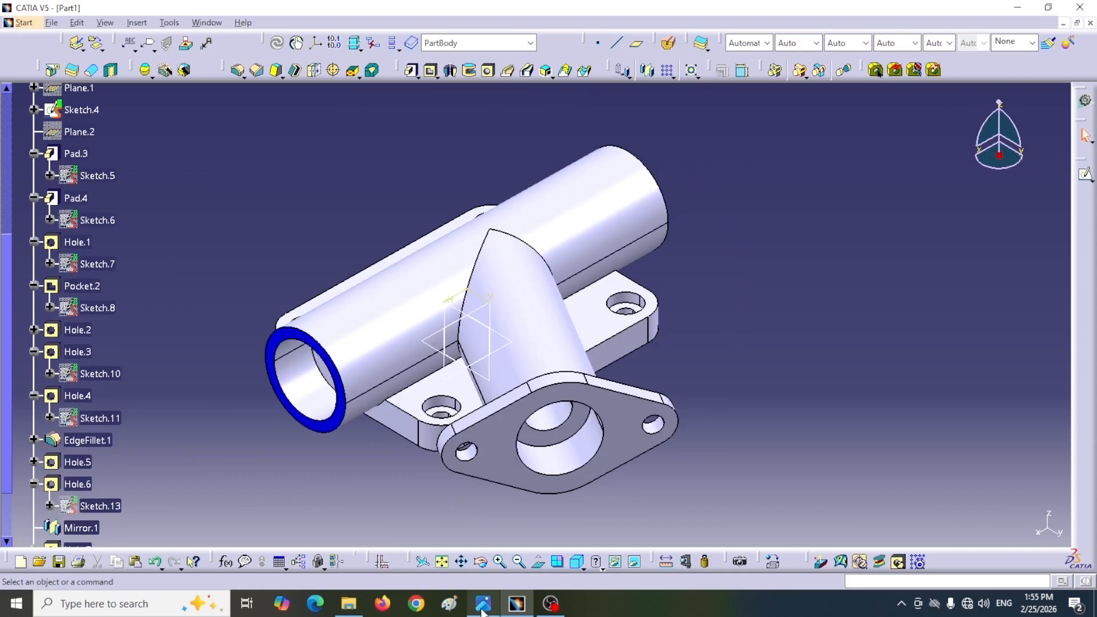
# Step: Check the reference drawing and round the edge where the branch meets the main pipe with a 4 mm edge fillet
pyautogui.click(483, 610)
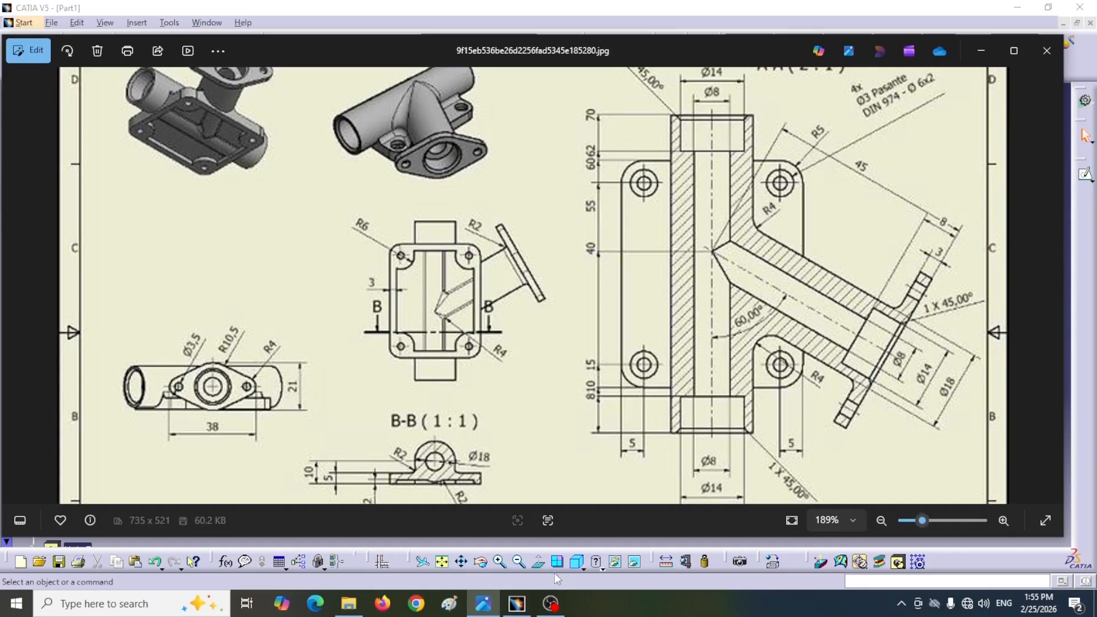
pyautogui.click(521, 607)
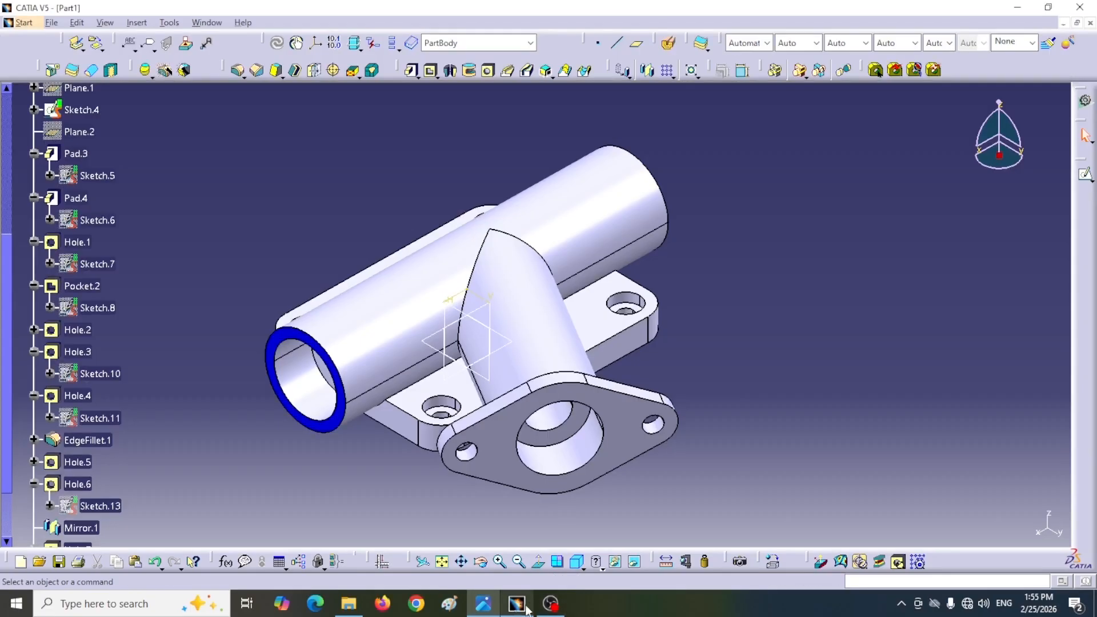
pyautogui.click(240, 71)
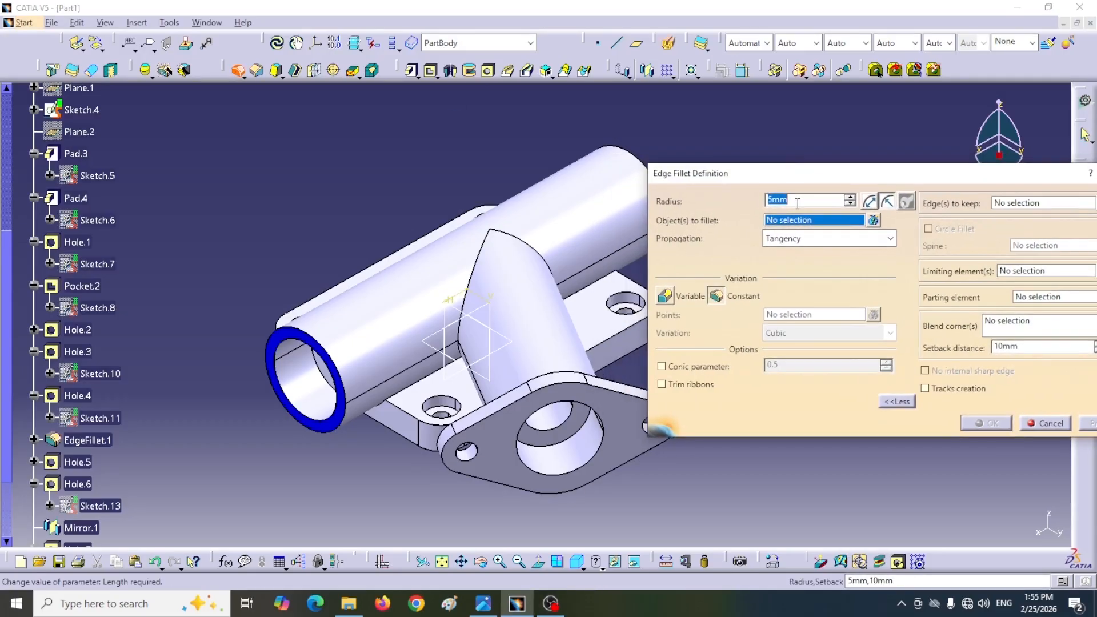
pyautogui.click(895, 402)
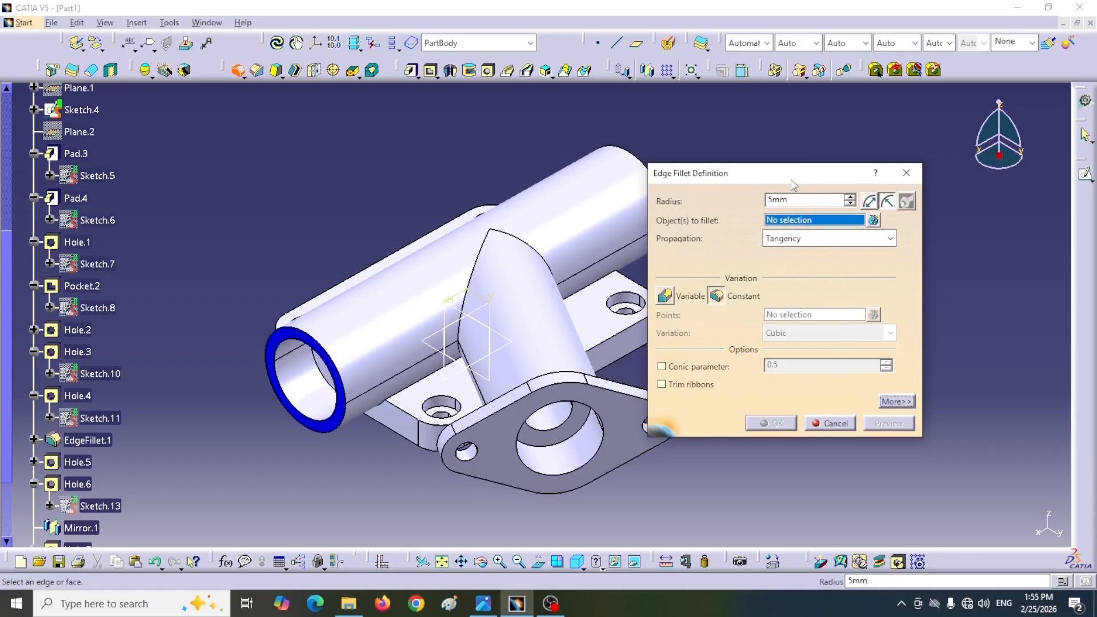
pyautogui.write('4')
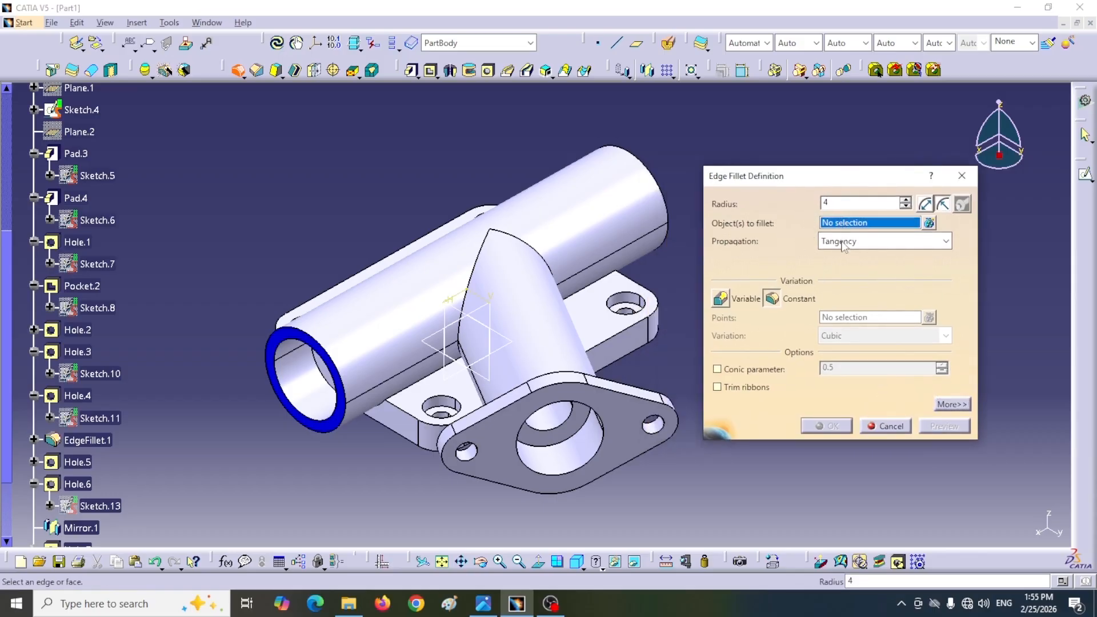
pyautogui.click(536, 252)
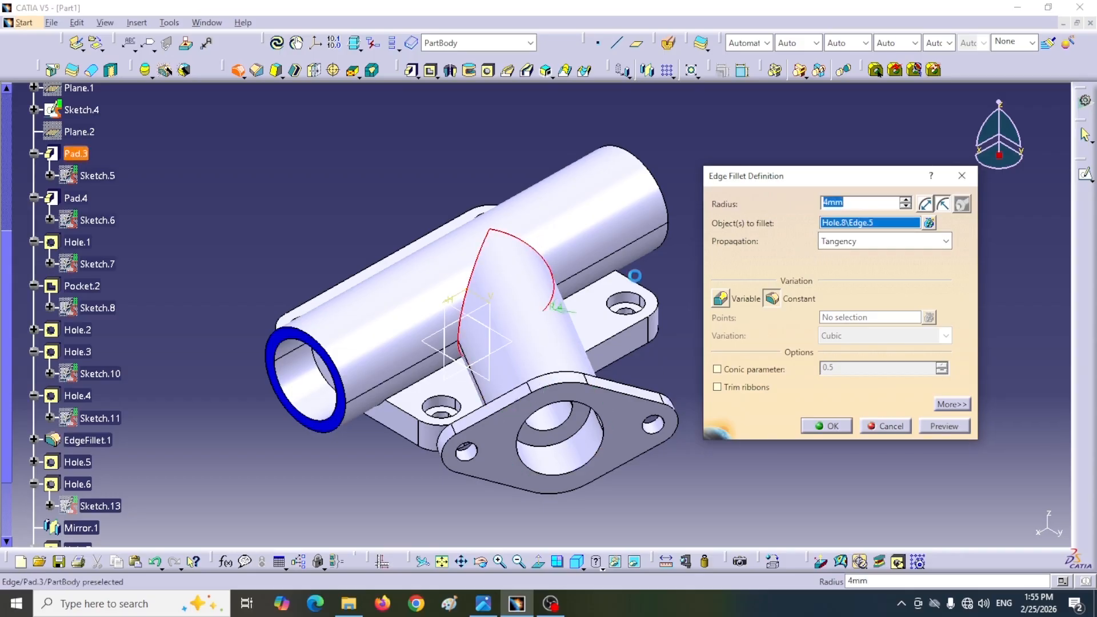
pyautogui.click(827, 427)
# Step: Fillet the edges where the main pipe and branch meet the base plate's top face with a 2 mm radius
pyautogui.moveTo(794, 311); pyautogui.dragTo(734, 282, button='middle')
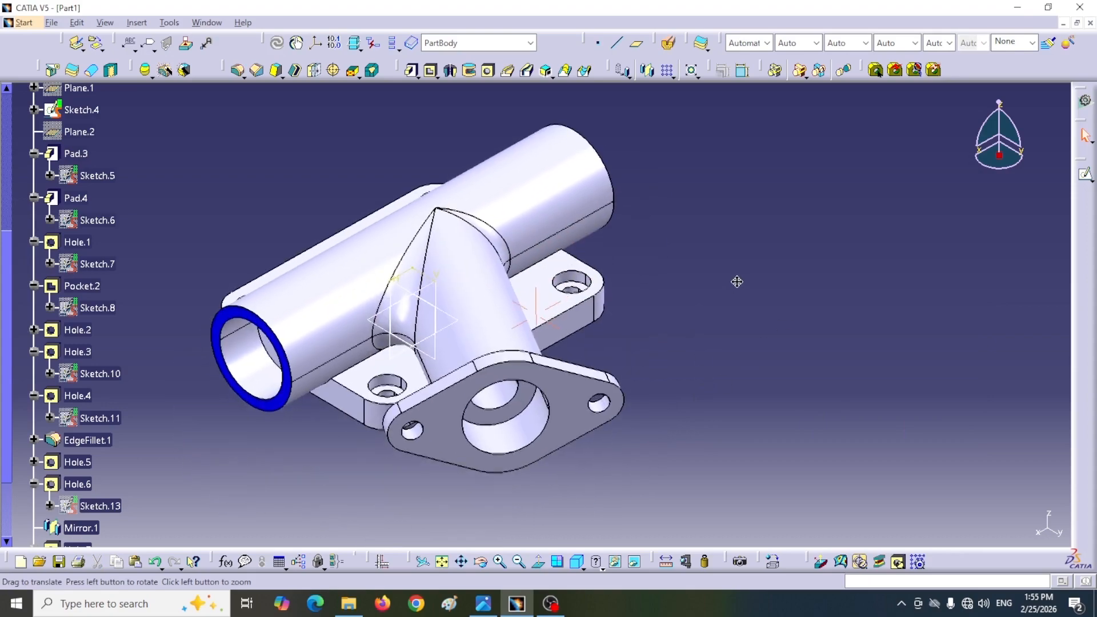
pyautogui.click(530, 268)
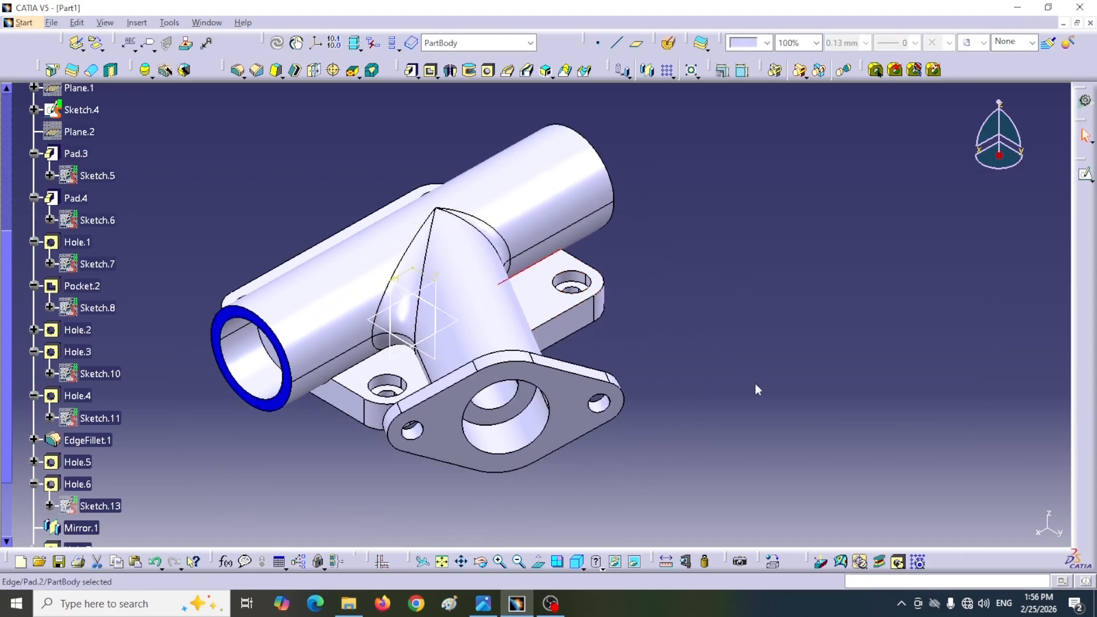
pyautogui.click(759, 392)
pyautogui.moveTo(758, 391); pyautogui.dragTo(286, 340, button='middle')
pyautogui.moveTo(683, 289); pyautogui.dragTo(756, 270, button='middle')
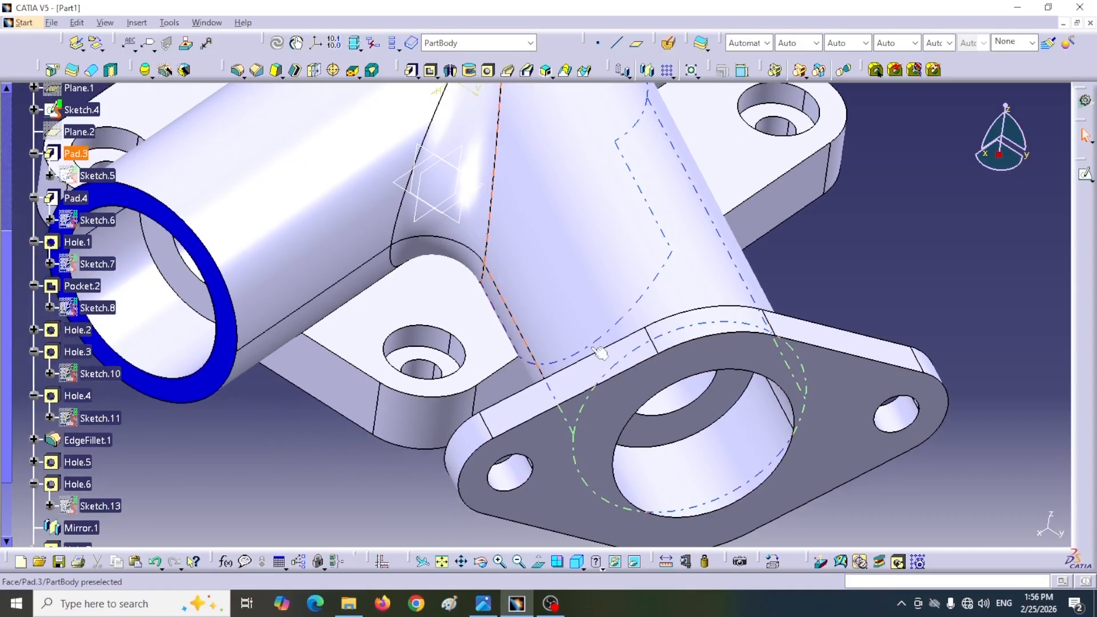
pyautogui.click(341, 308)
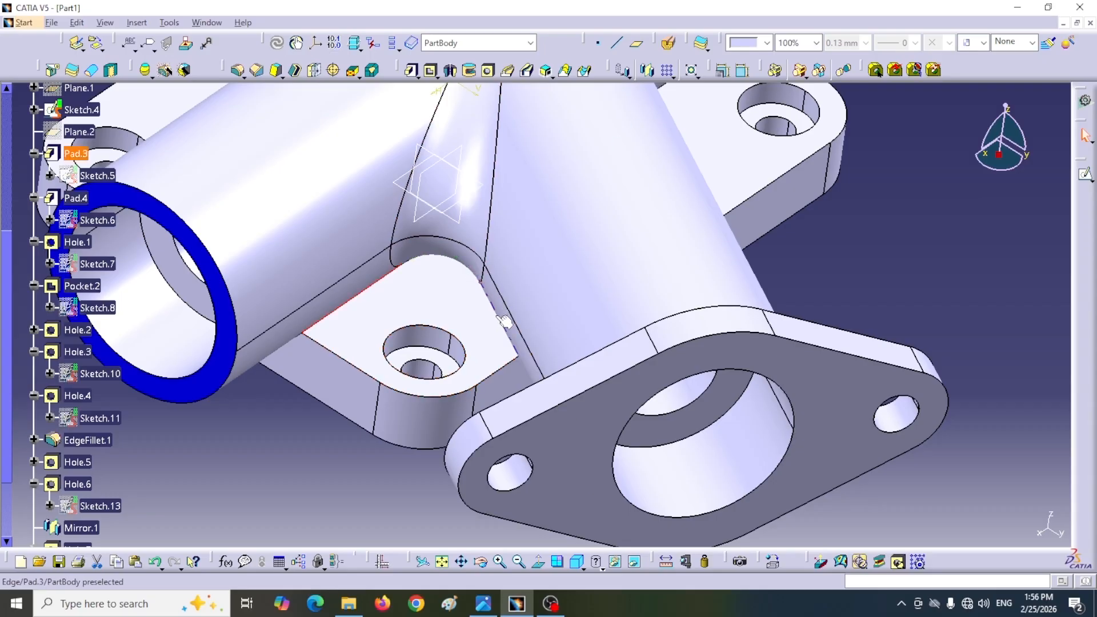
pyautogui.moveTo(503, 340); pyautogui.dragTo(399, 301, button='middle')
pyautogui.keyDown('ctrl'); pyautogui.click(911, 255); pyautogui.keyUp('ctrl')
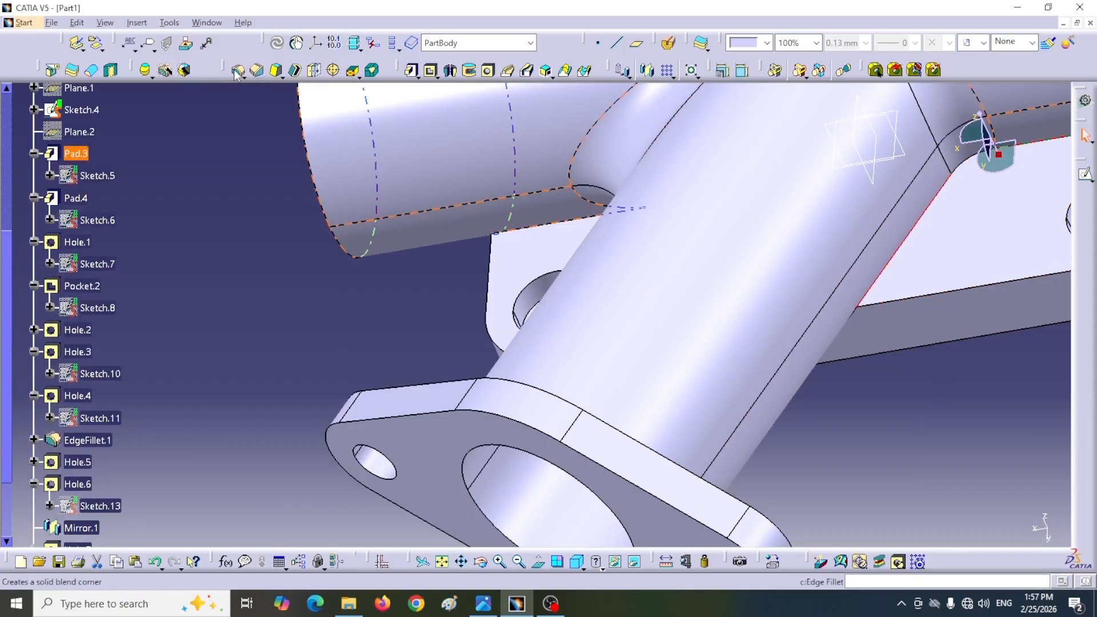
pyautogui.click(235, 70)
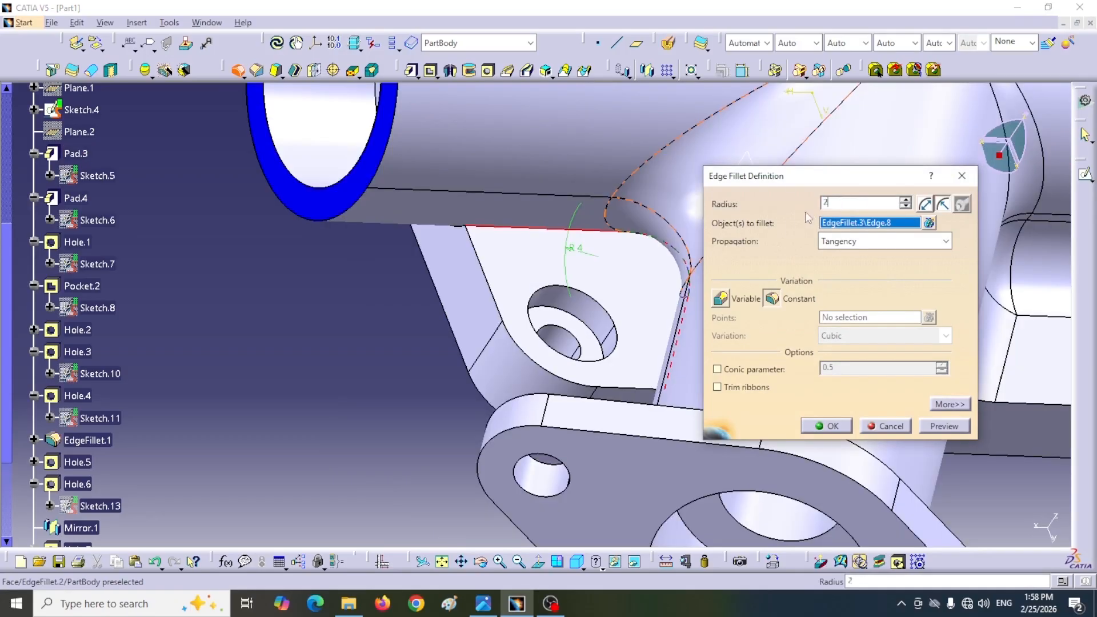
pyautogui.click(826, 426)
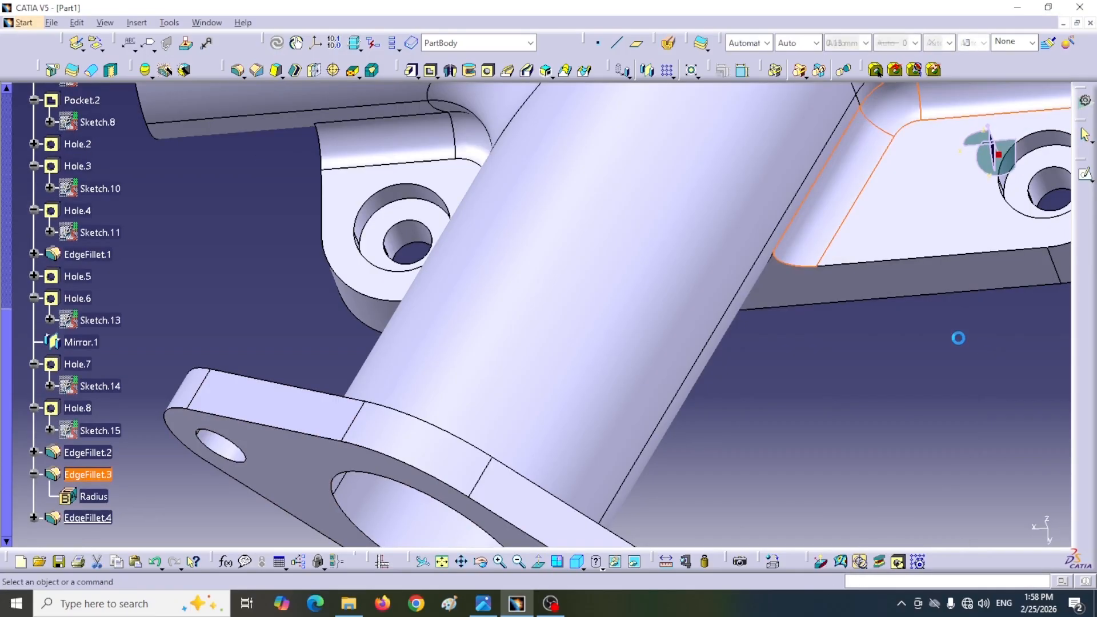
# Step: Add a 2 mm edge fillet along the long edge between the main pipe and the base plate, on the side away from the branch
pyautogui.moveTo(958, 338); pyautogui.dragTo(834, 375, button='middle')
pyautogui.moveTo(386, 425); pyautogui.dragTo(605, 286, button='middle')
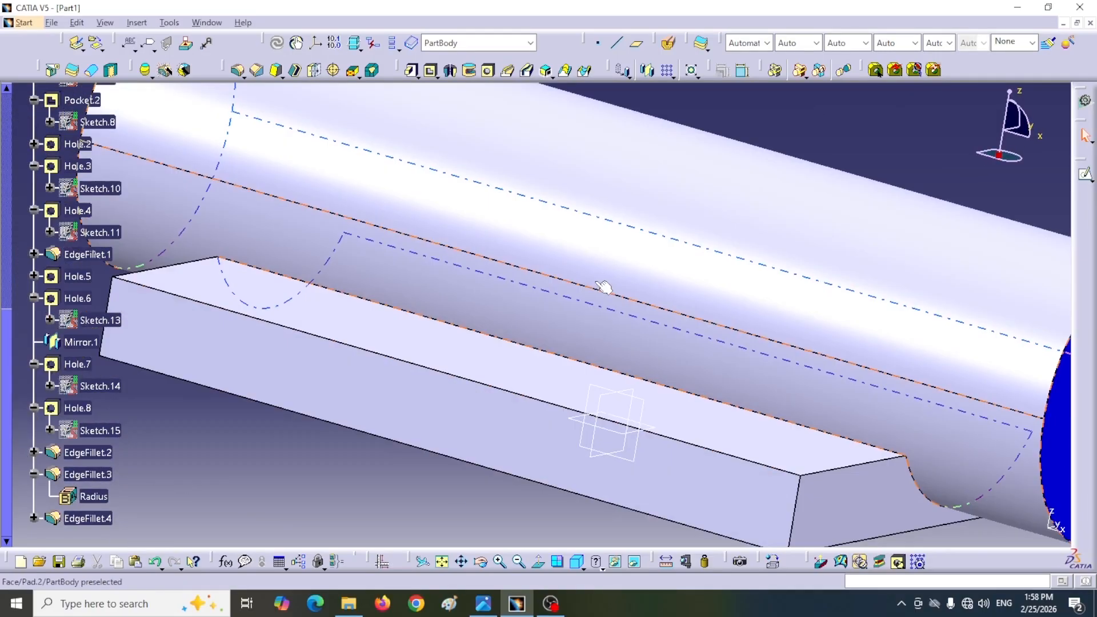
pyautogui.click(588, 364)
pyautogui.click(237, 70)
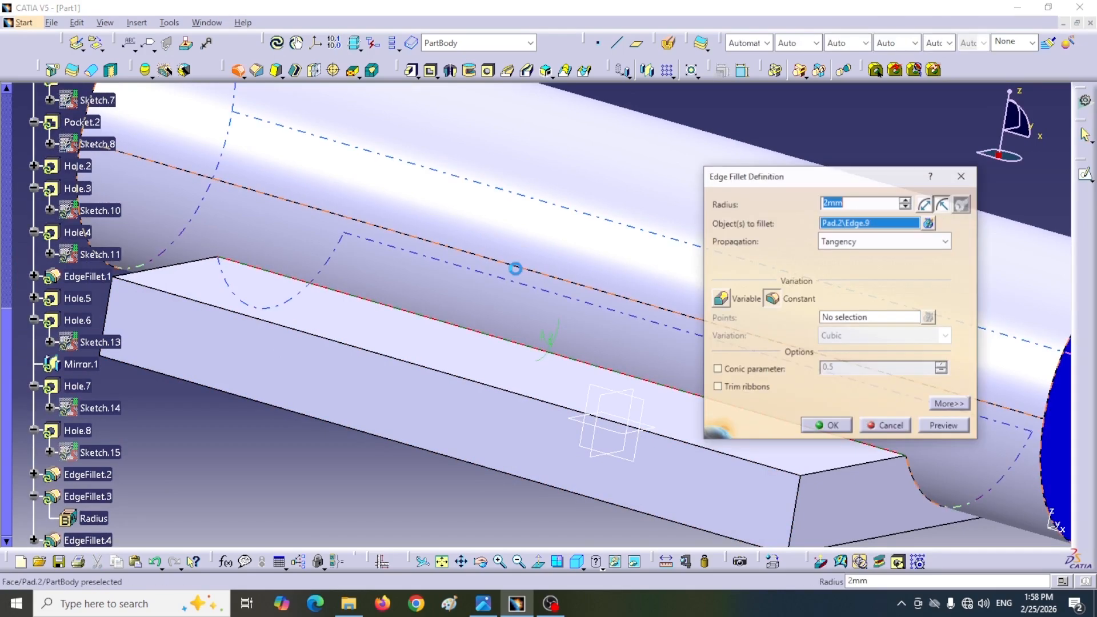
pyautogui.click(827, 427)
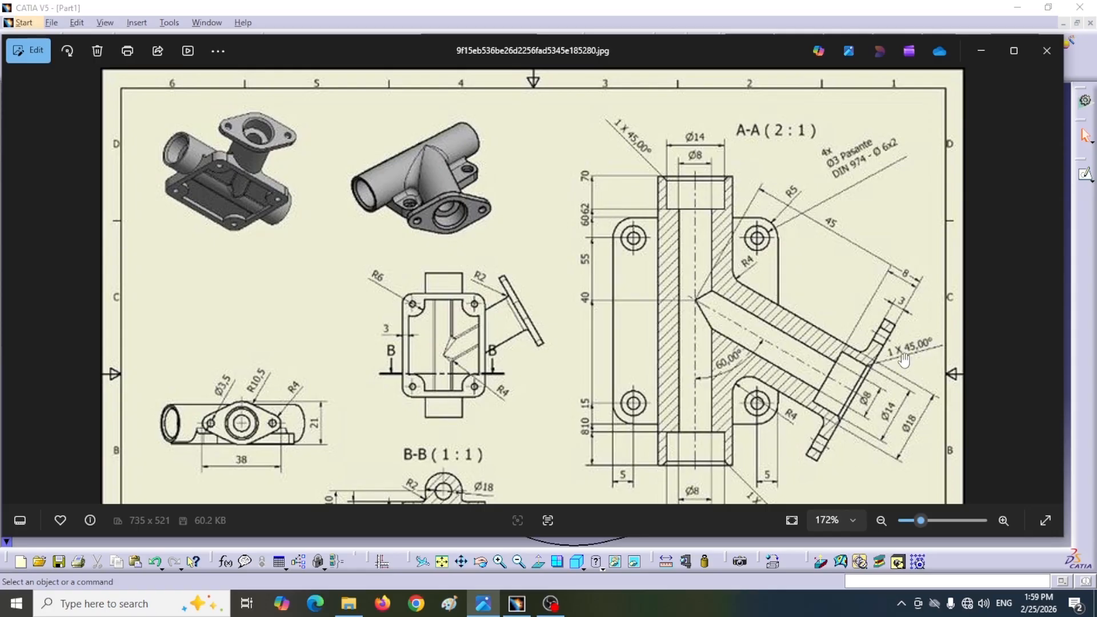
# Step: Check the chamfer callouts in the reference drawing and chamfer the branch flange's counterbore rim 1 mm at 45 degrees
pyautogui.moveTo(683, 455); pyautogui.dragTo(669, 389)
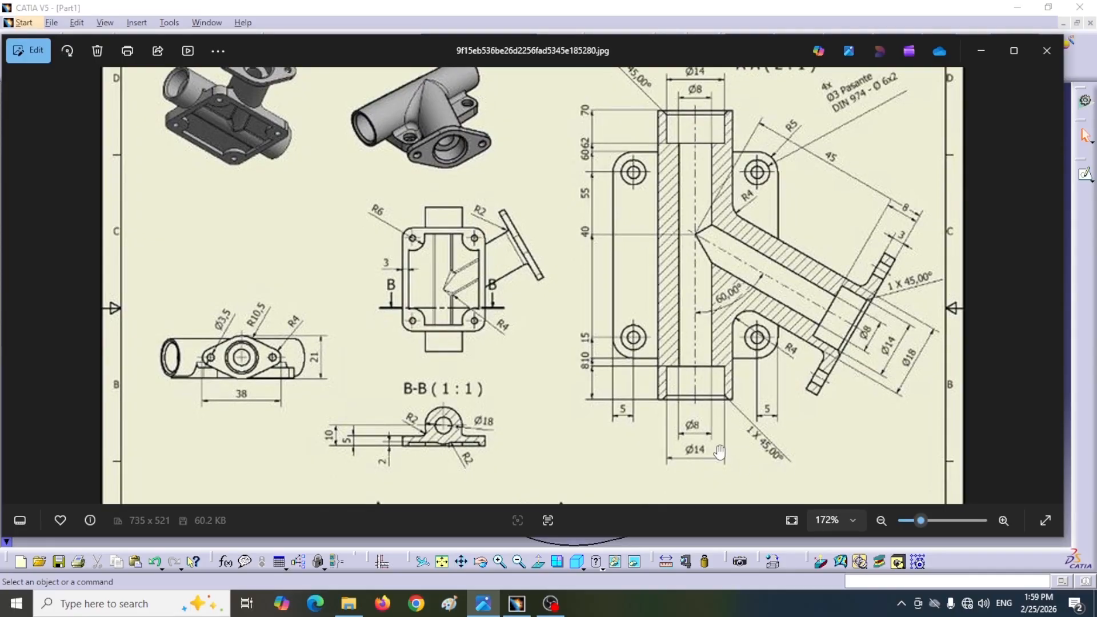
pyautogui.click(516, 603)
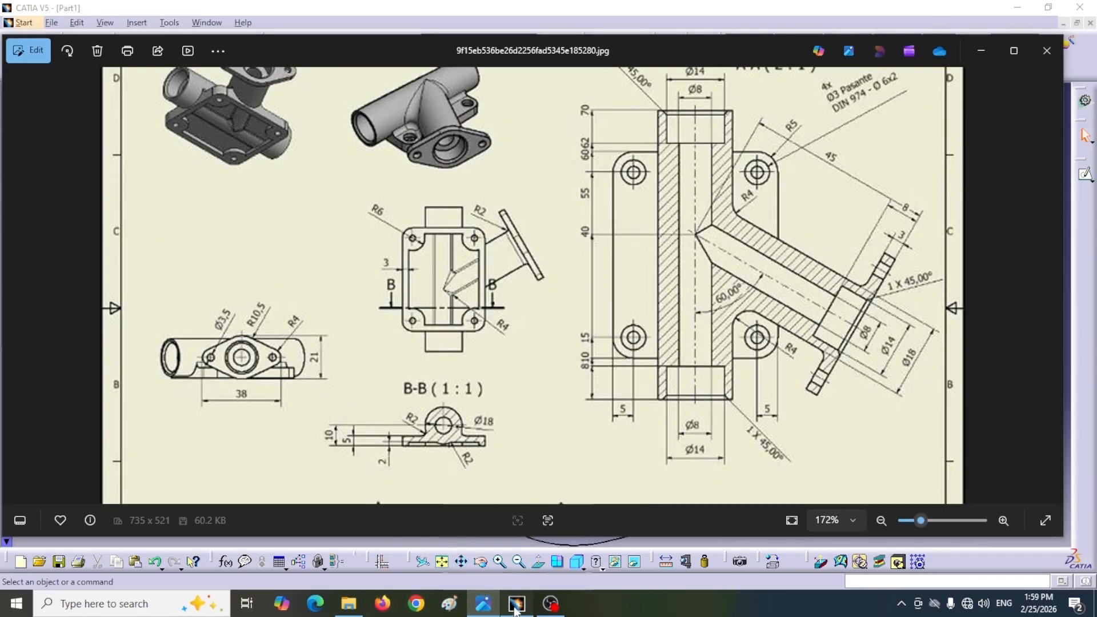
pyautogui.click(256, 69)
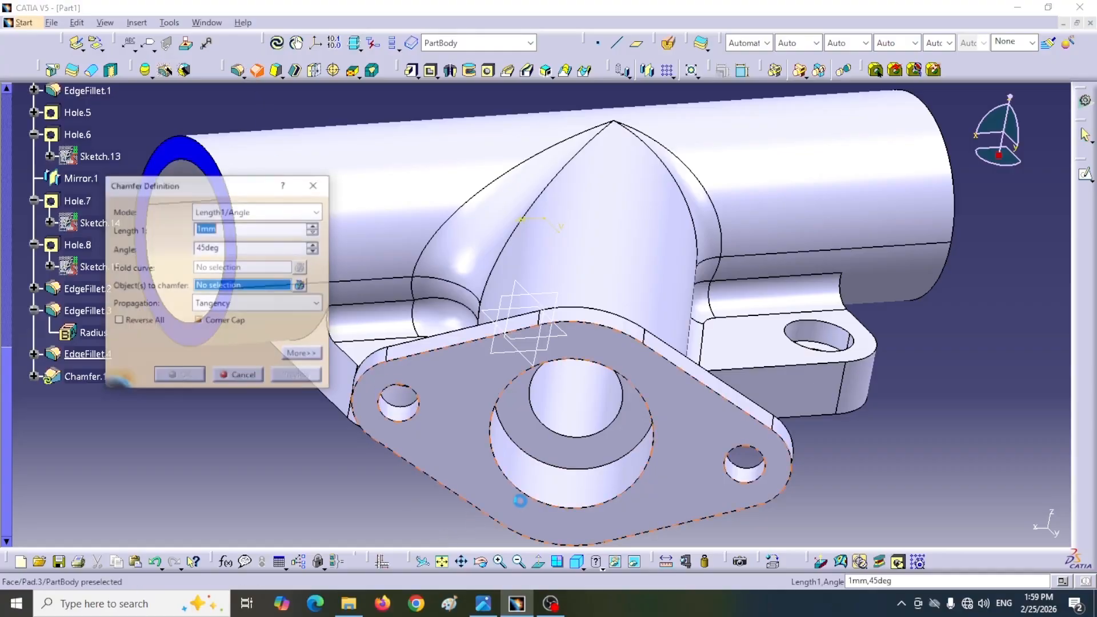
pyautogui.click(526, 495)
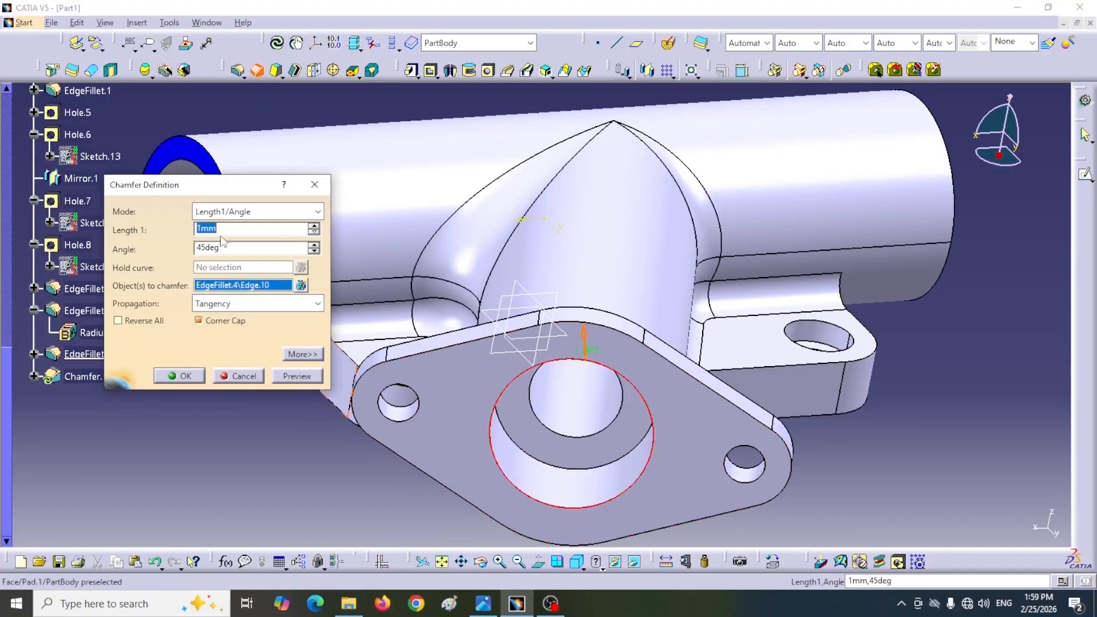
pyautogui.click(171, 375)
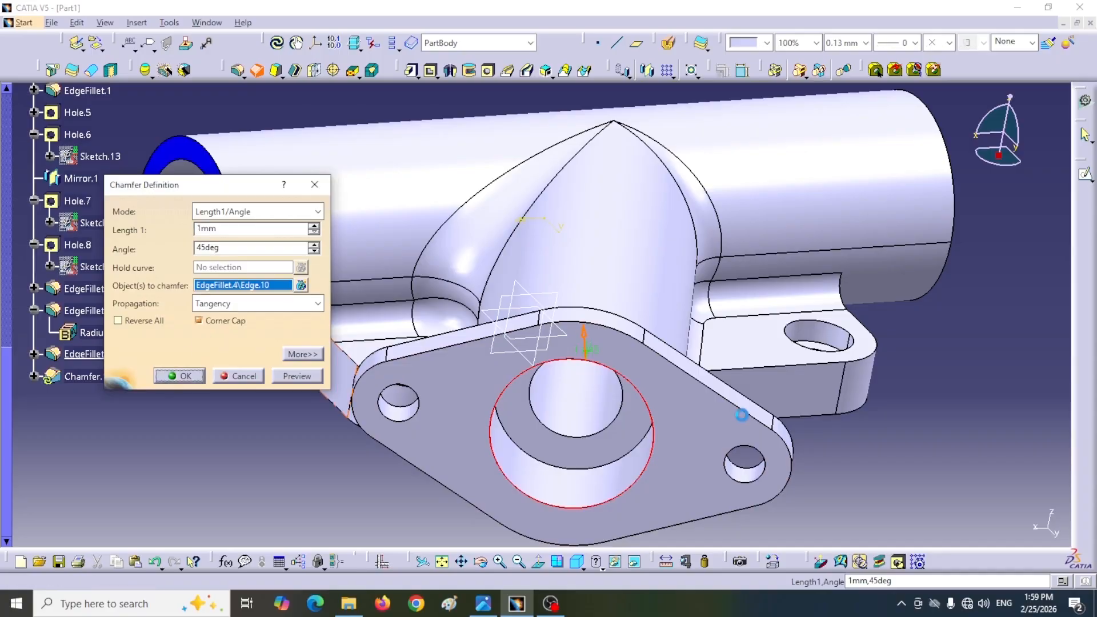
# Step: Chamfer the inner bore rims at both ends of the main pipe 1 mm at 45 degrees
pyautogui.moveTo(391, 343); pyautogui.dragTo(451, 400, button='middle')
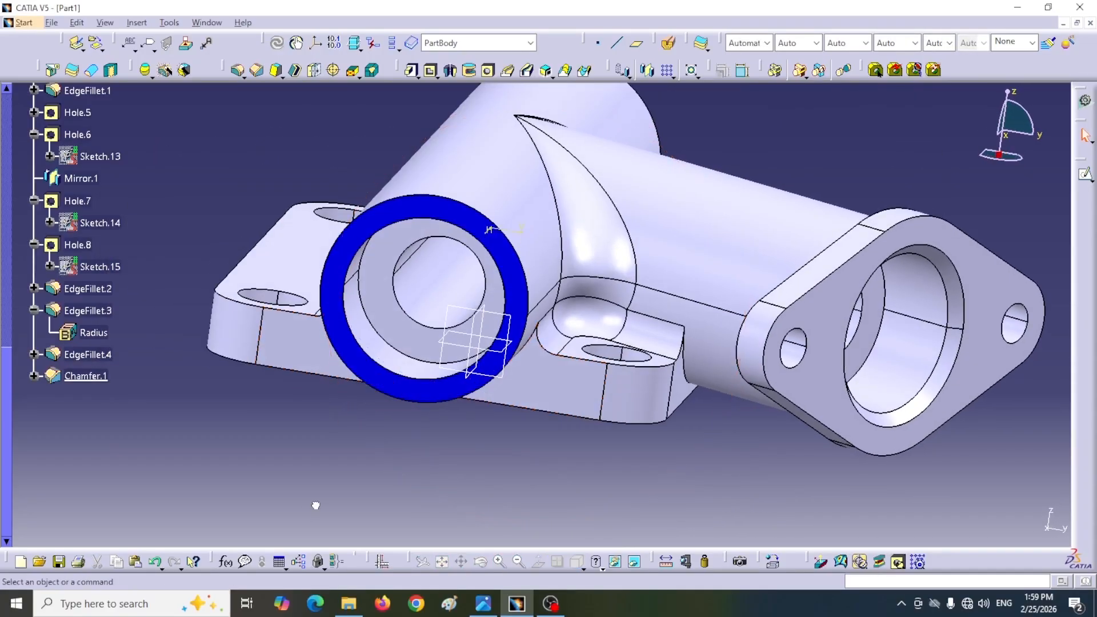
pyautogui.click(255, 68)
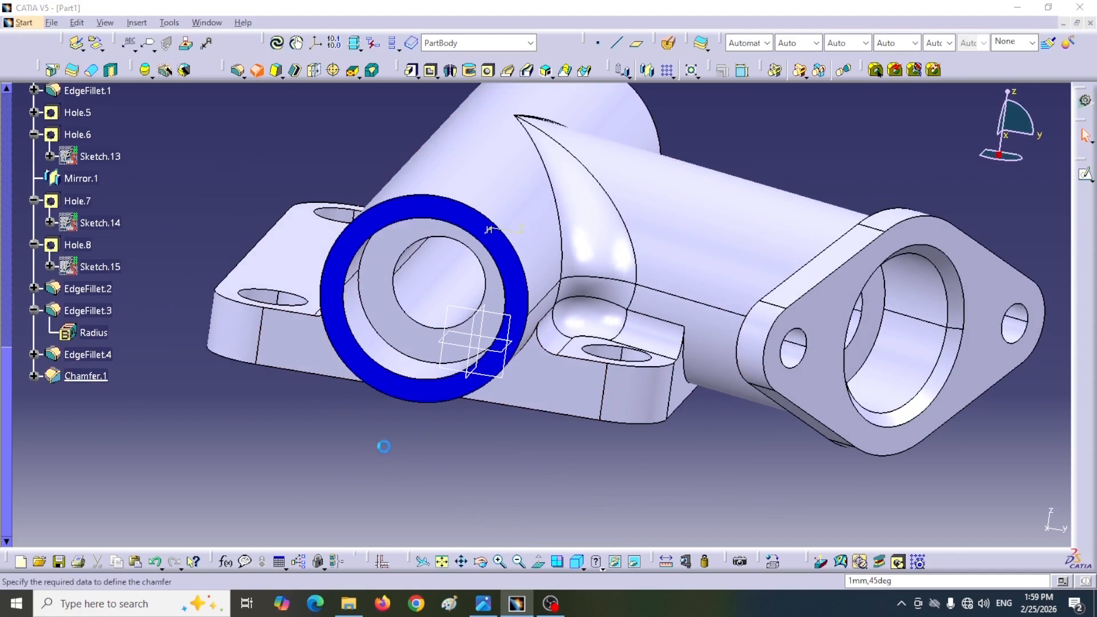
pyautogui.click(405, 375)
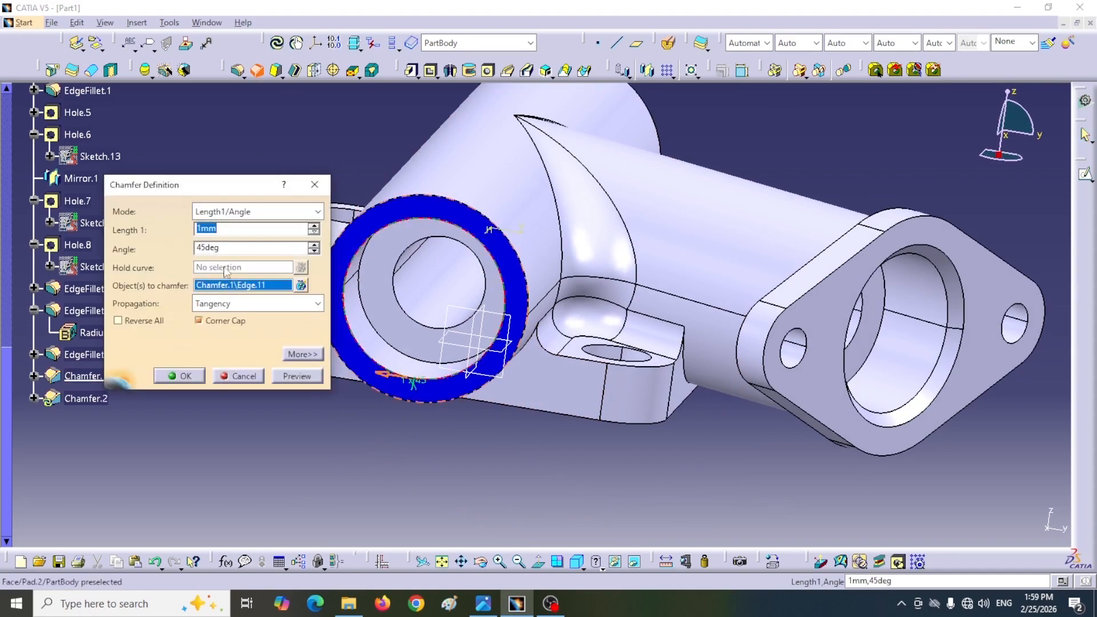
pyautogui.click(182, 379)
pyautogui.moveTo(600, 377); pyautogui.dragTo(762, 330, button='middle')
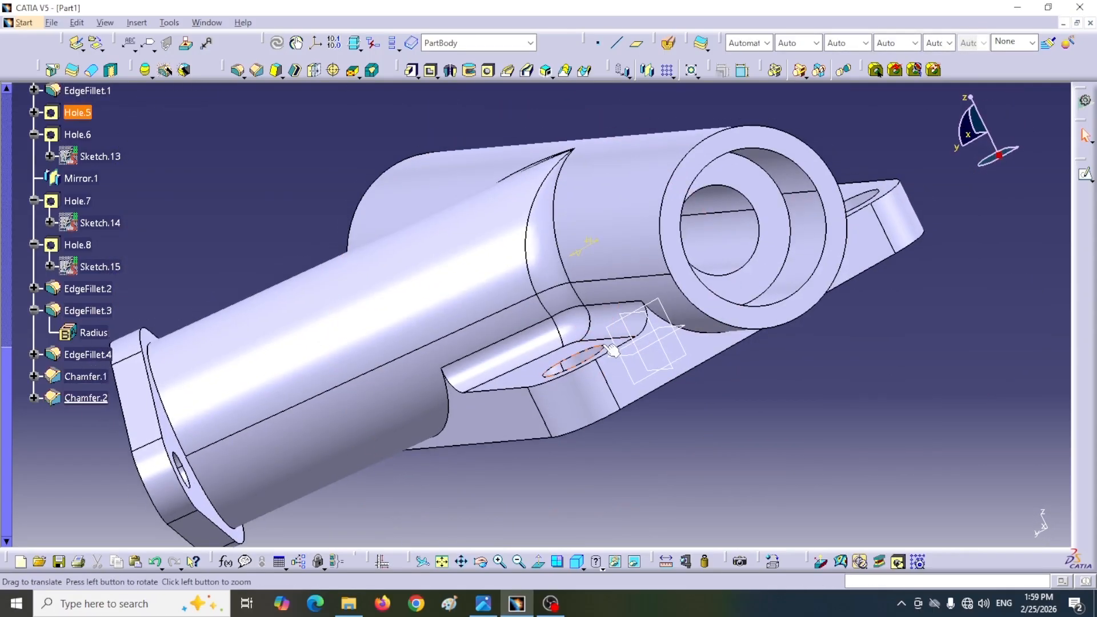
pyautogui.click(257, 70)
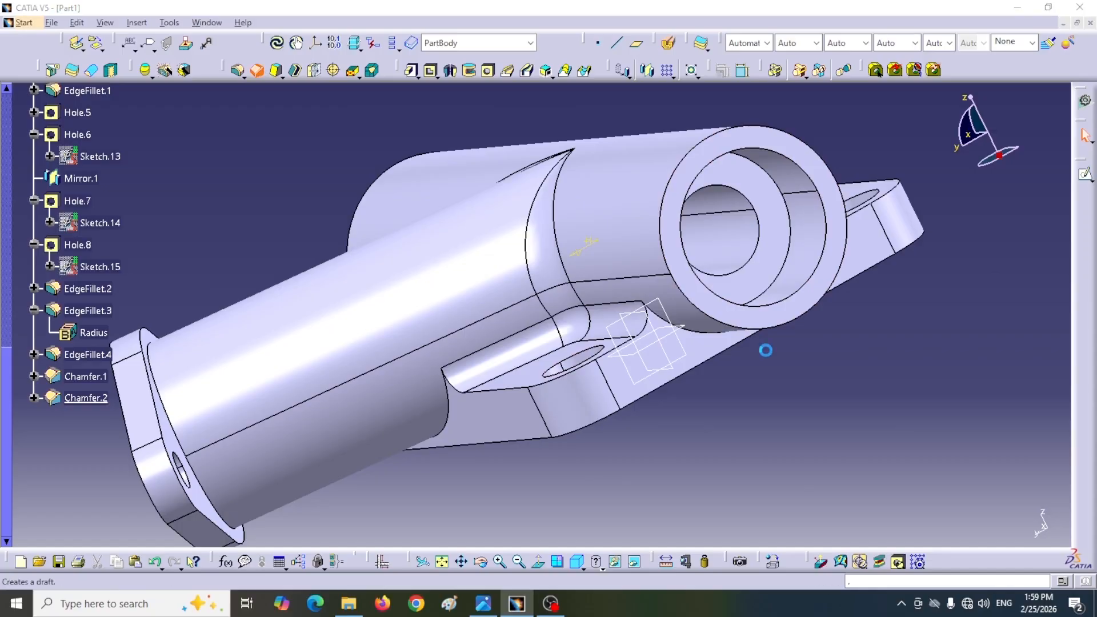
pyautogui.click(777, 305)
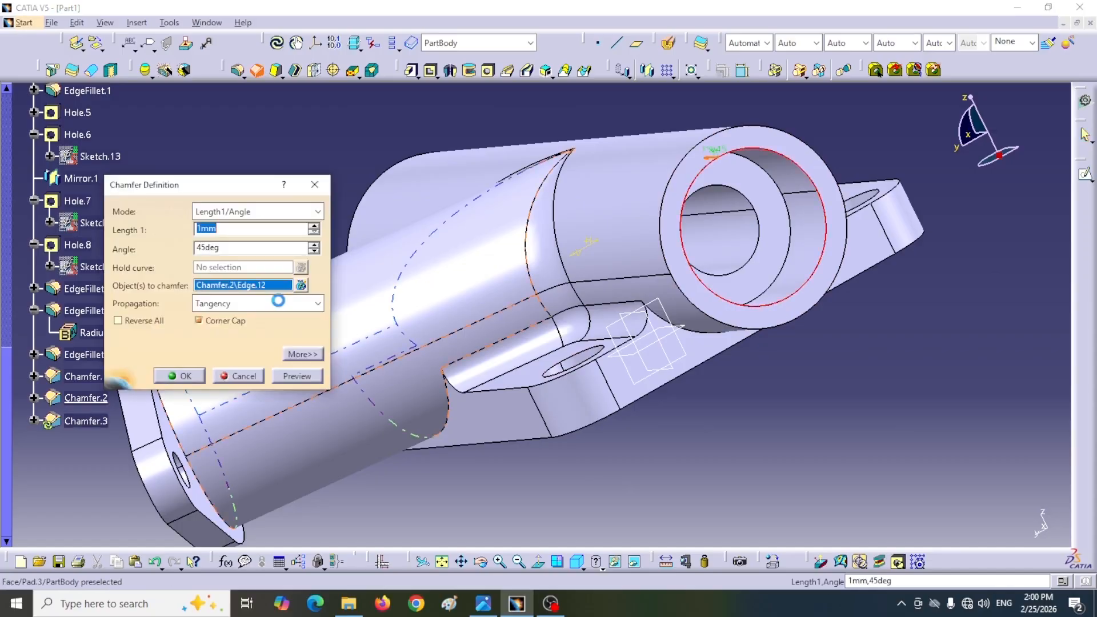
pyautogui.click(181, 376)
# Step: Set the isometric view and hide the xy, yz and zx planes
pyautogui.moveTo(824, 403); pyautogui.dragTo(719, 340, button='middle')
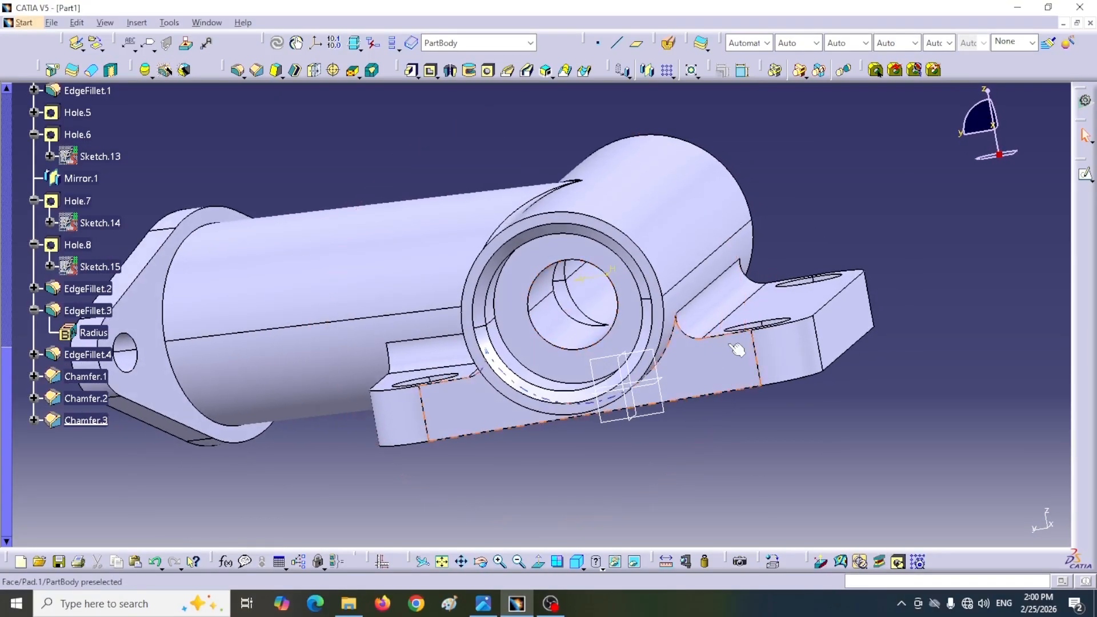
pyautogui.click(577, 561)
pyautogui.scroll(12, 165, 217)
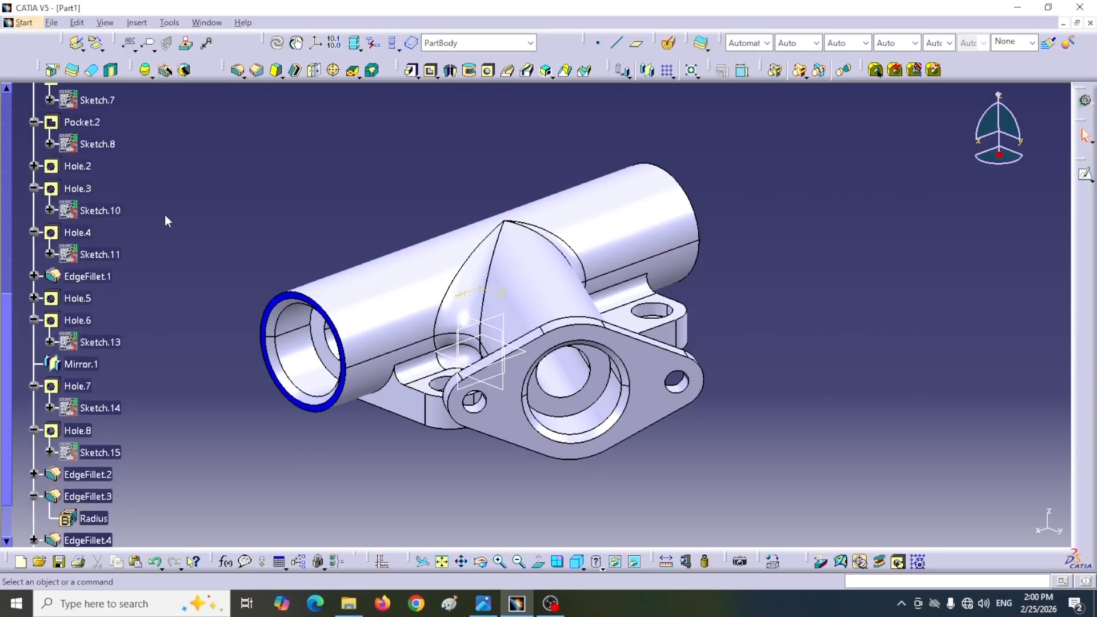
pyautogui.click(65, 146)
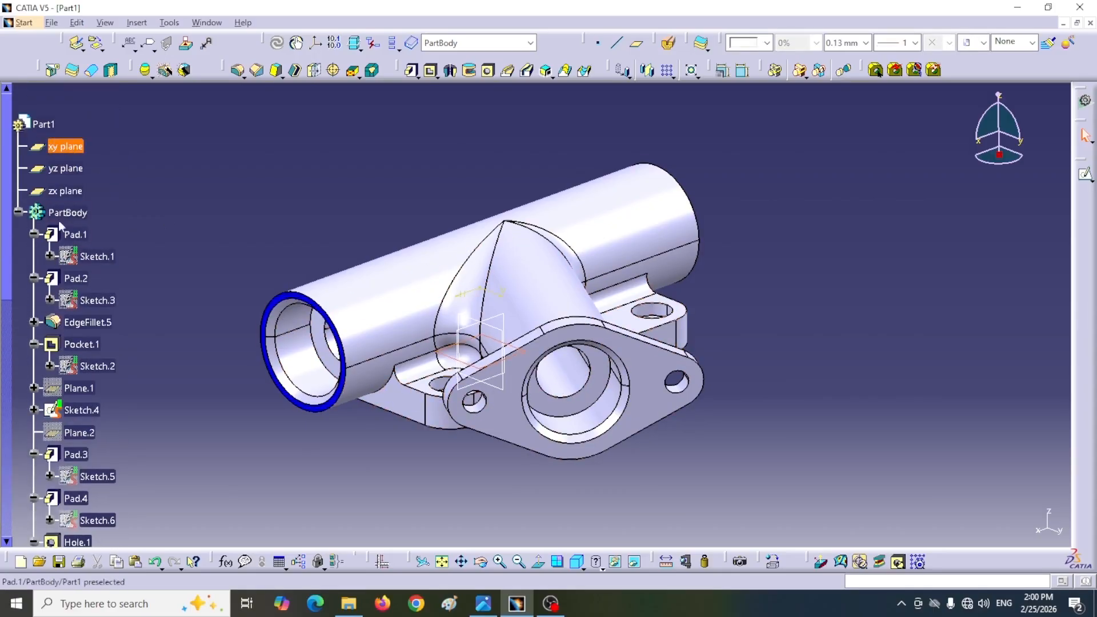
pyautogui.keyDown('shift'); pyautogui.click(69, 194); pyautogui.keyUp('shift')
pyautogui.rightClick(69, 194)
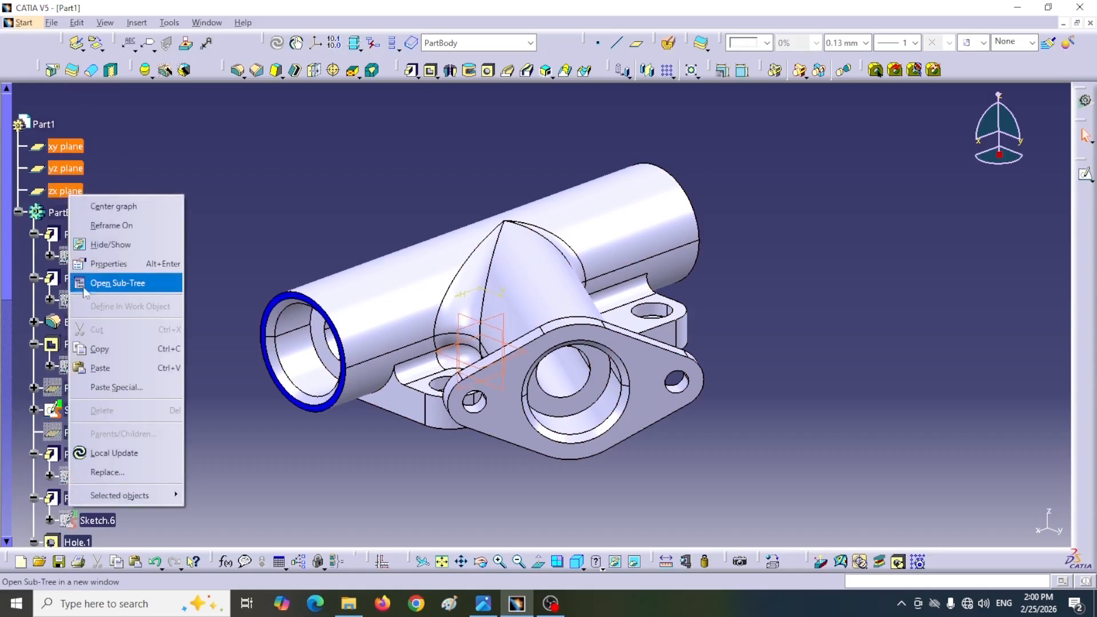
pyautogui.click(110, 244)
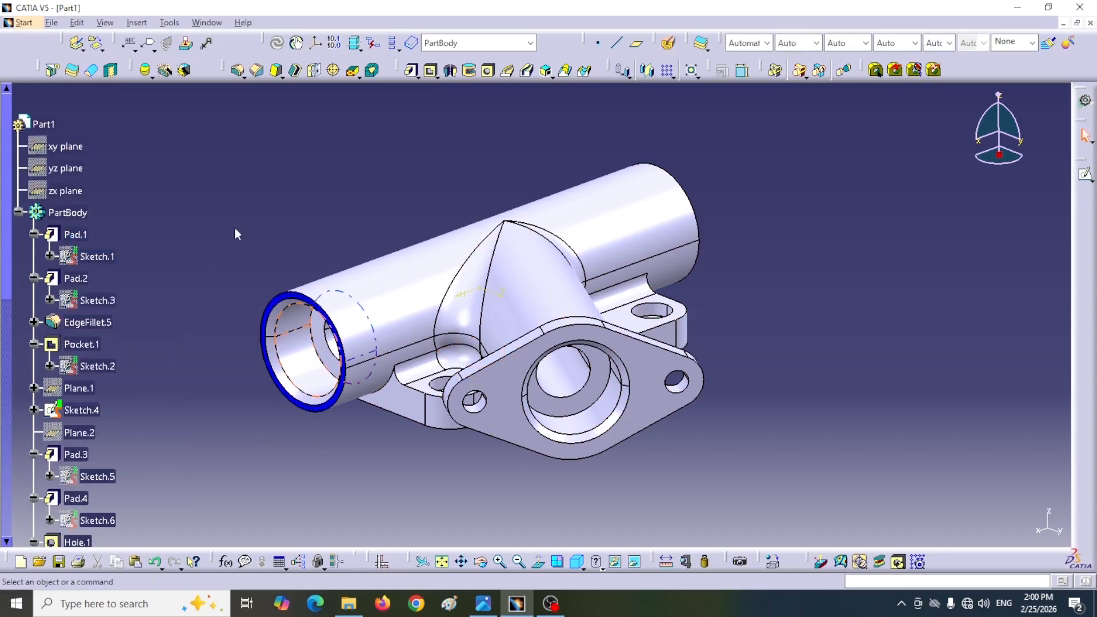
pyautogui.moveTo(233, 229); pyautogui.dragTo(245, 222, button='middle')
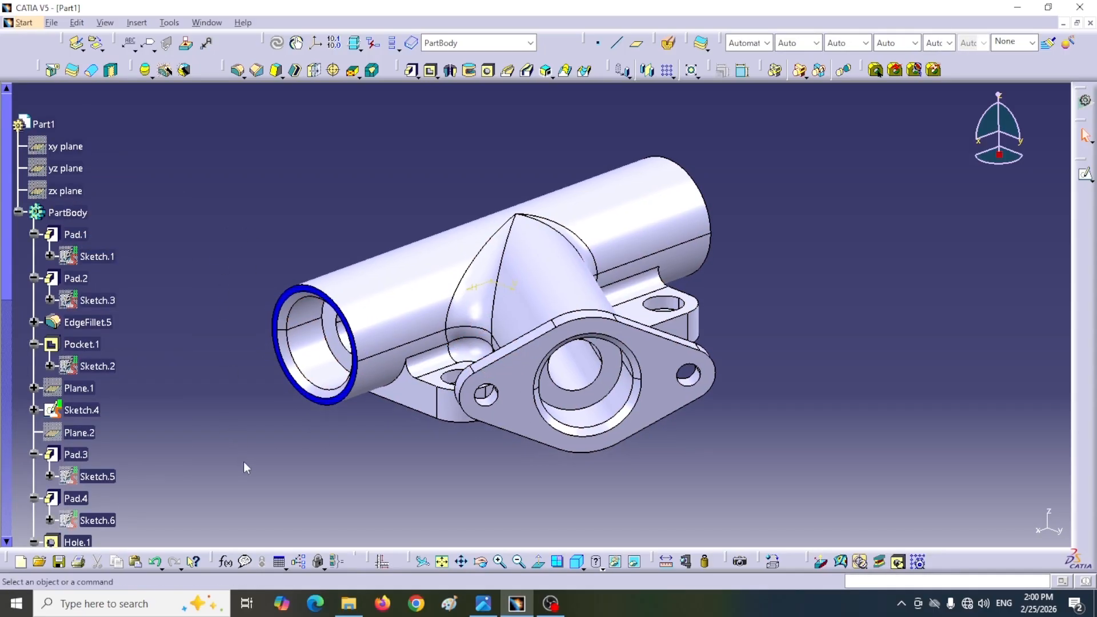